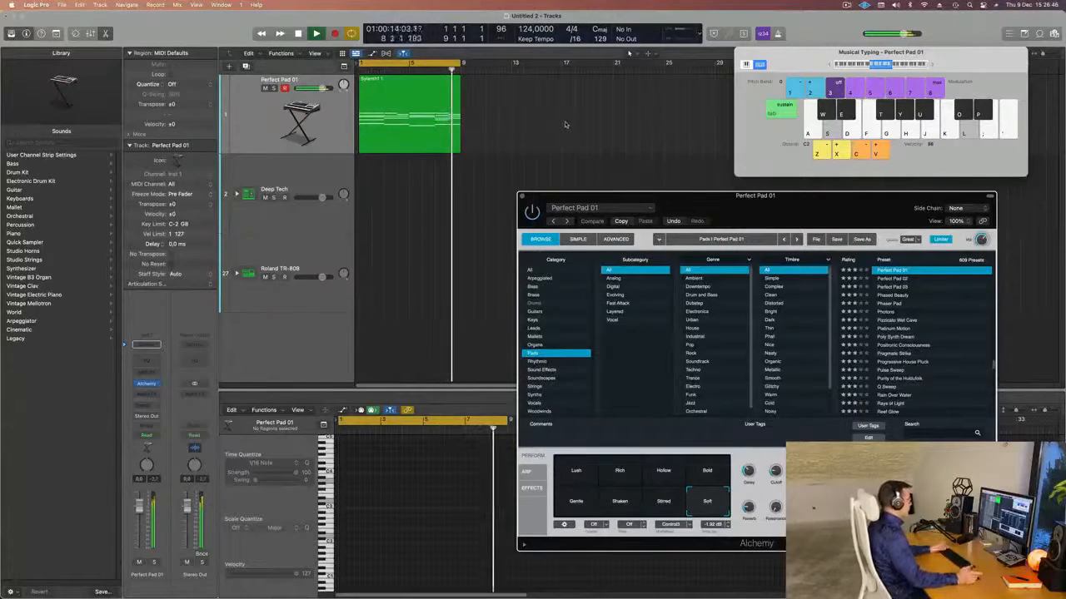
# Step: Stop playback, select the Perfect Pad 01 region and return the playhead to the start of the project
pyautogui.press('space')
pyautogui.click(393, 111)
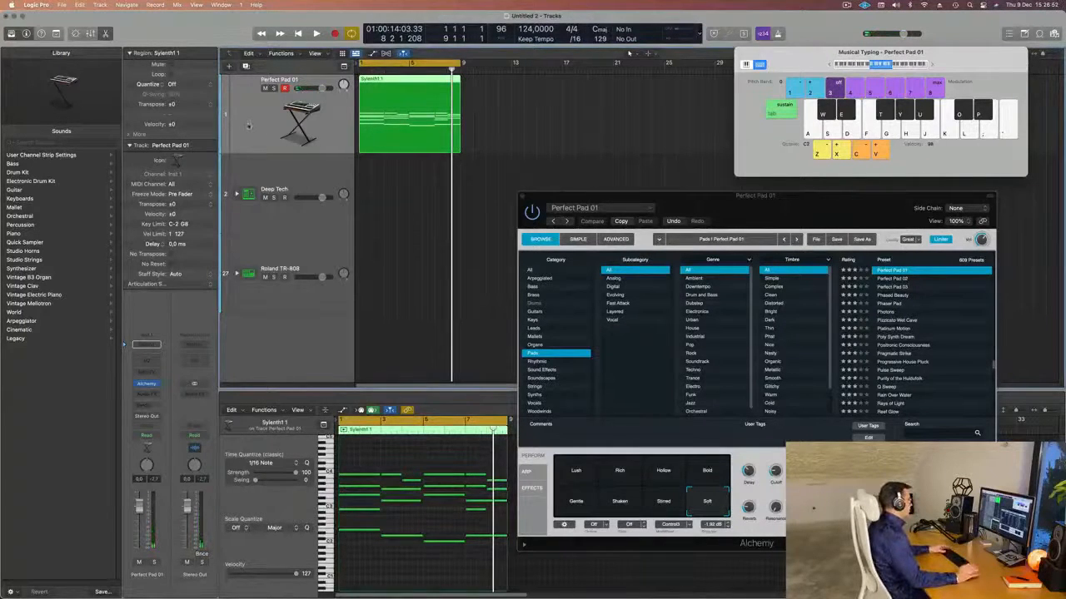
pyautogui.press('Return')
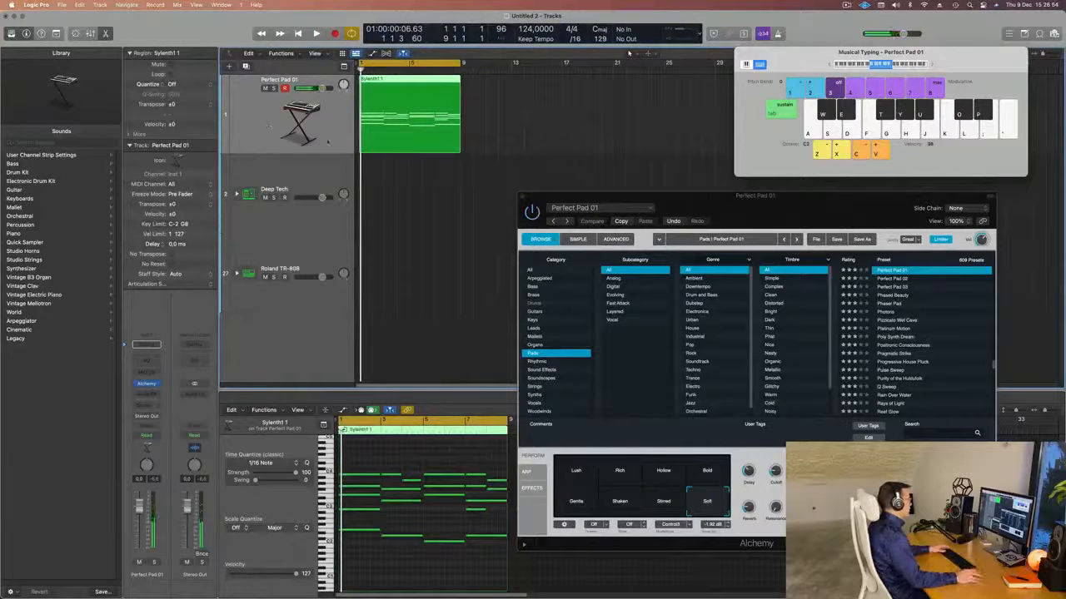
pyautogui.press('space')
pyautogui.press('space')
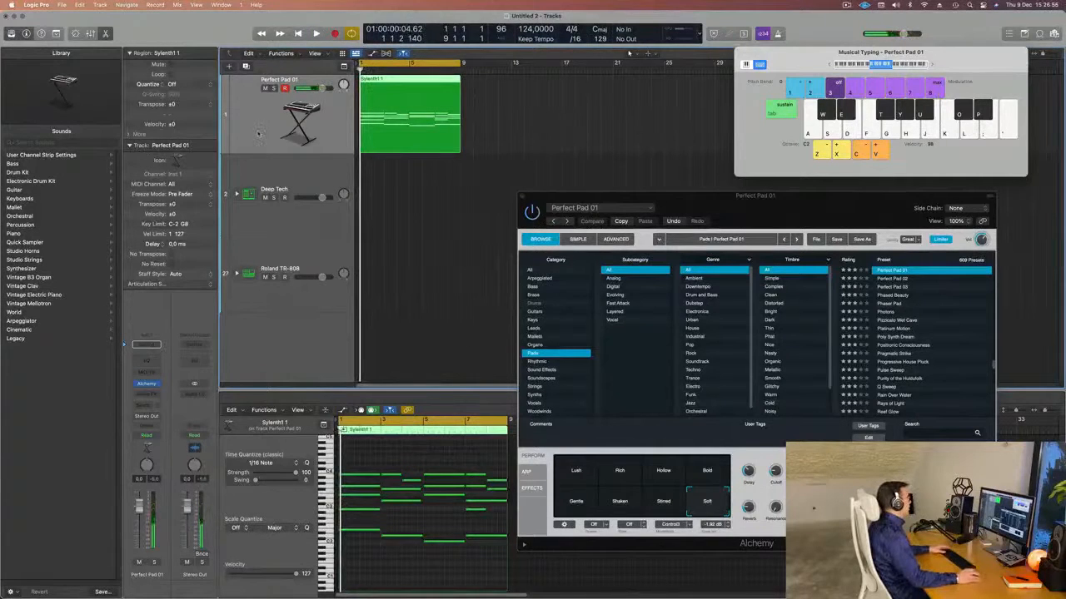
# Step: Expand the Deep Tech drum kit track and audition its kick with Musical Typing lowered to octave C1
pyautogui.click(300, 189)
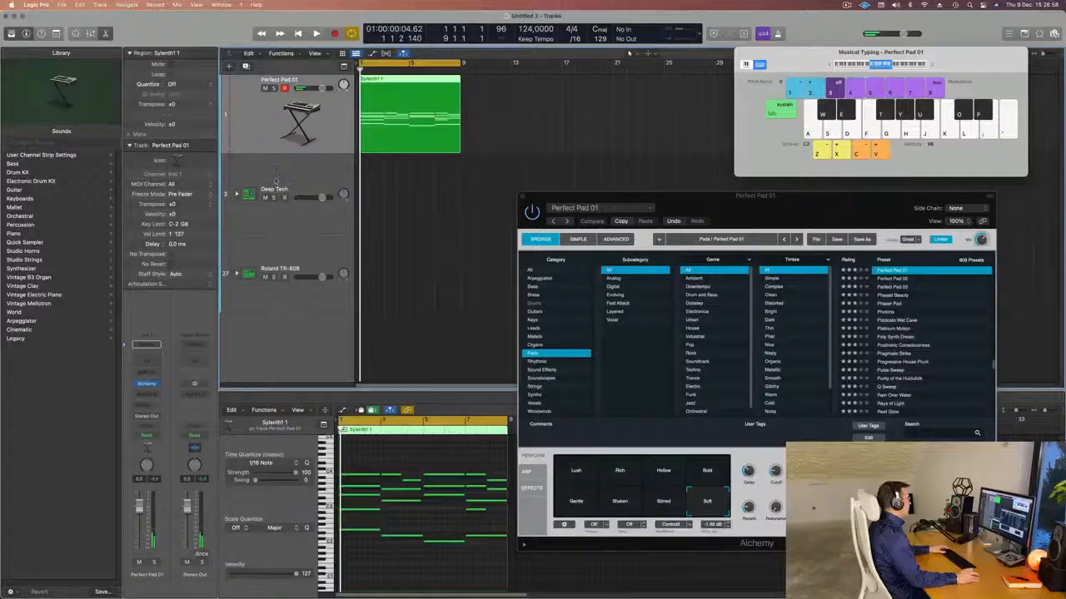
pyautogui.click(236, 194)
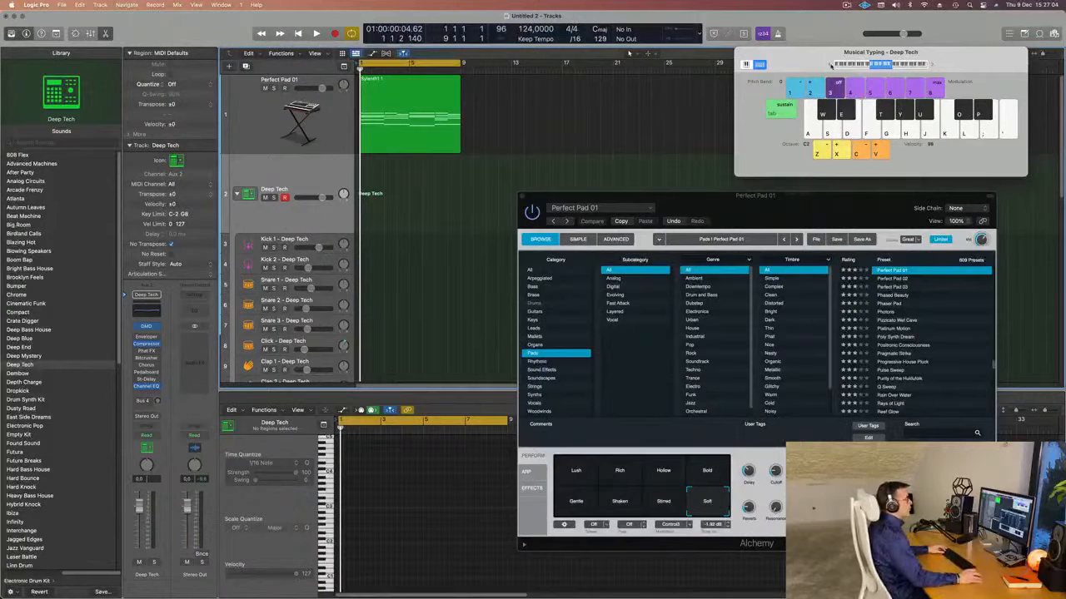
pyautogui.press('z')
pyautogui.press('a')
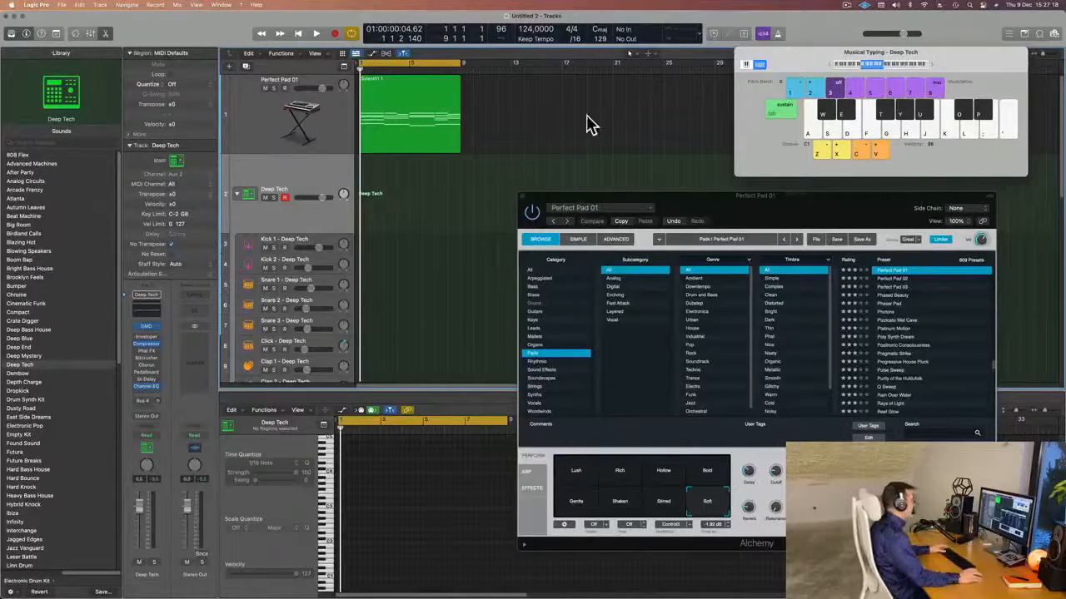
pyautogui.press('a')
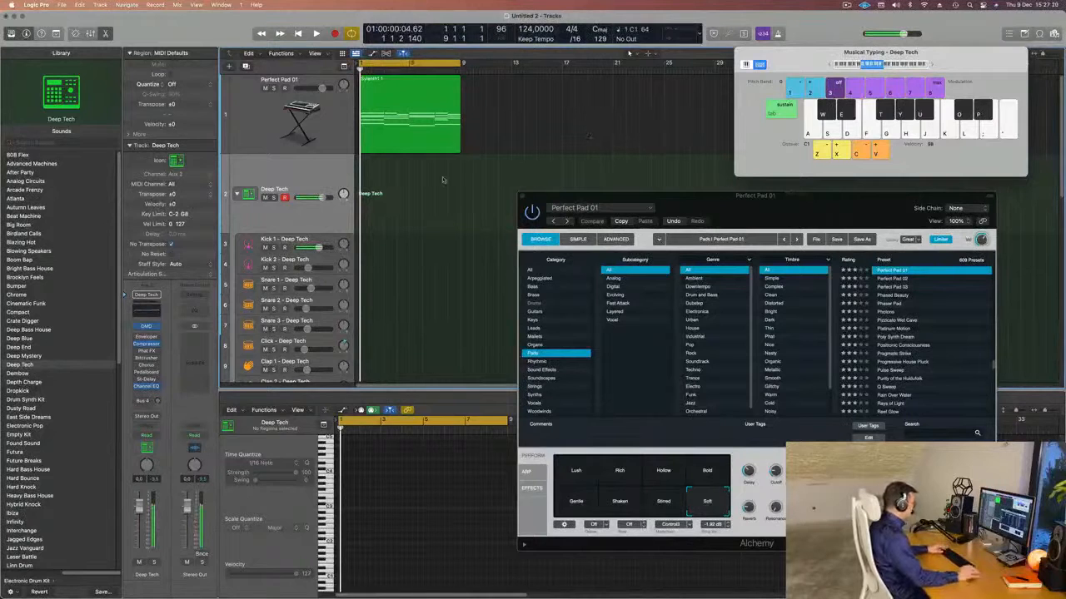
# Step: Record a one-bar, four-hit kick pattern on the Deep Tech track and move the region onto the Kick 1 track
pyautogui.press('space')
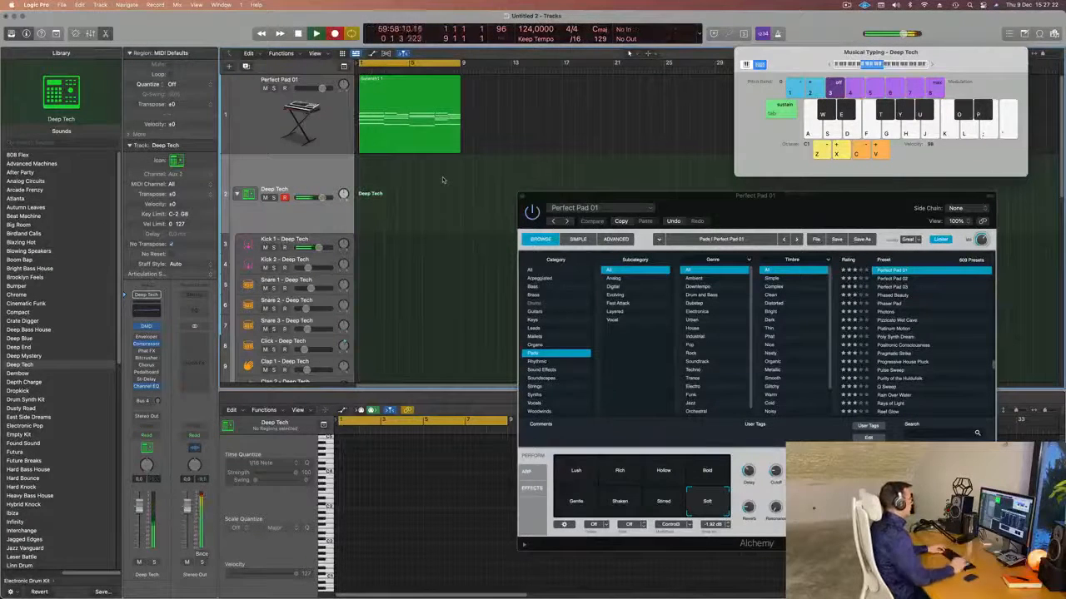
pyautogui.press('a')
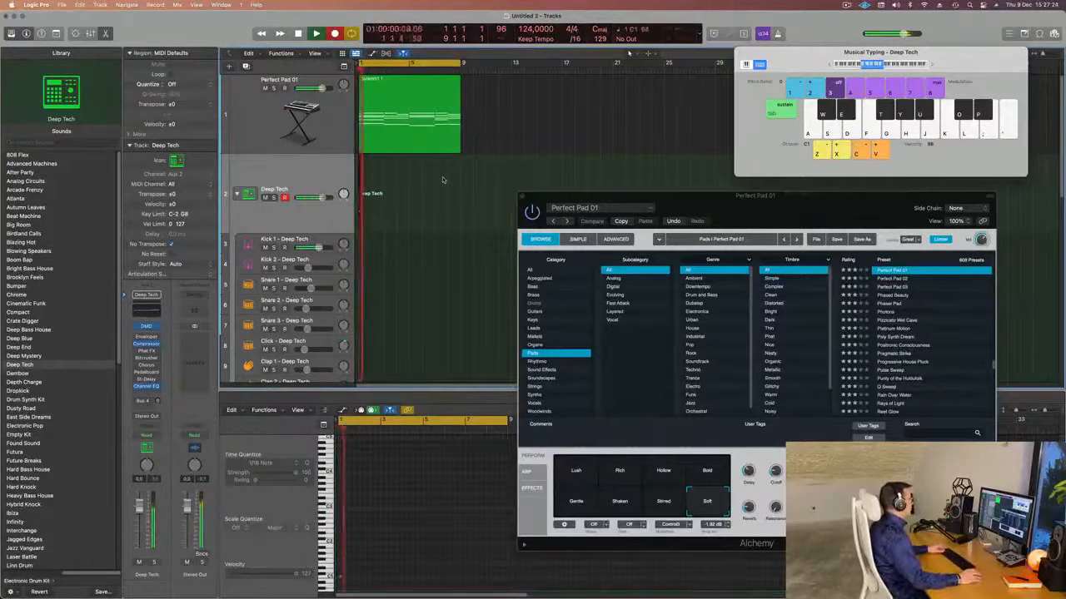
pyautogui.press('space')
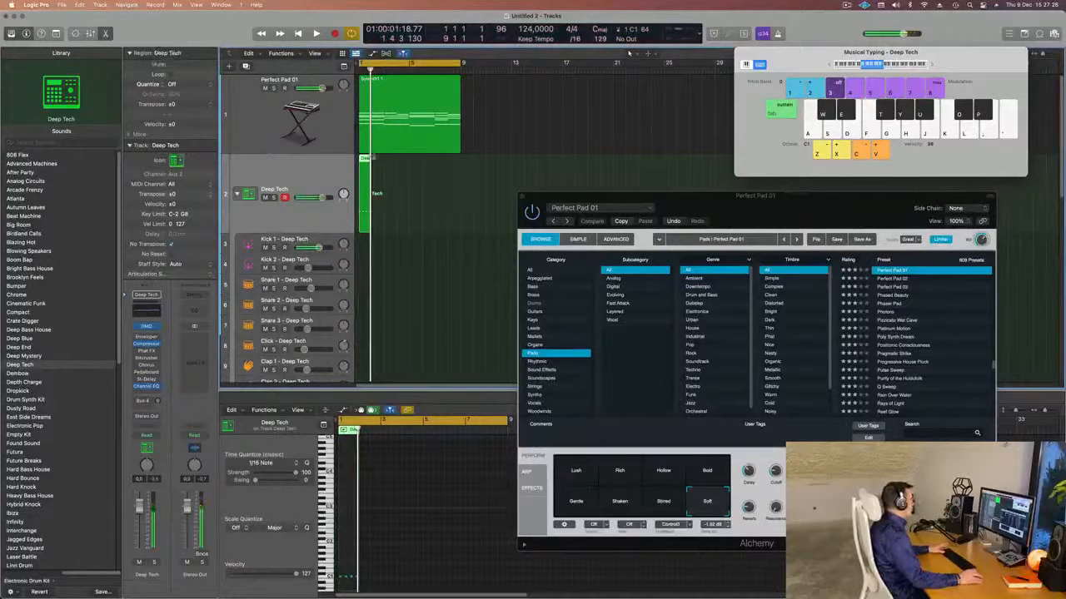
pyautogui.moveTo(363, 158); pyautogui.dragTo(364, 242)
pyautogui.press('space')
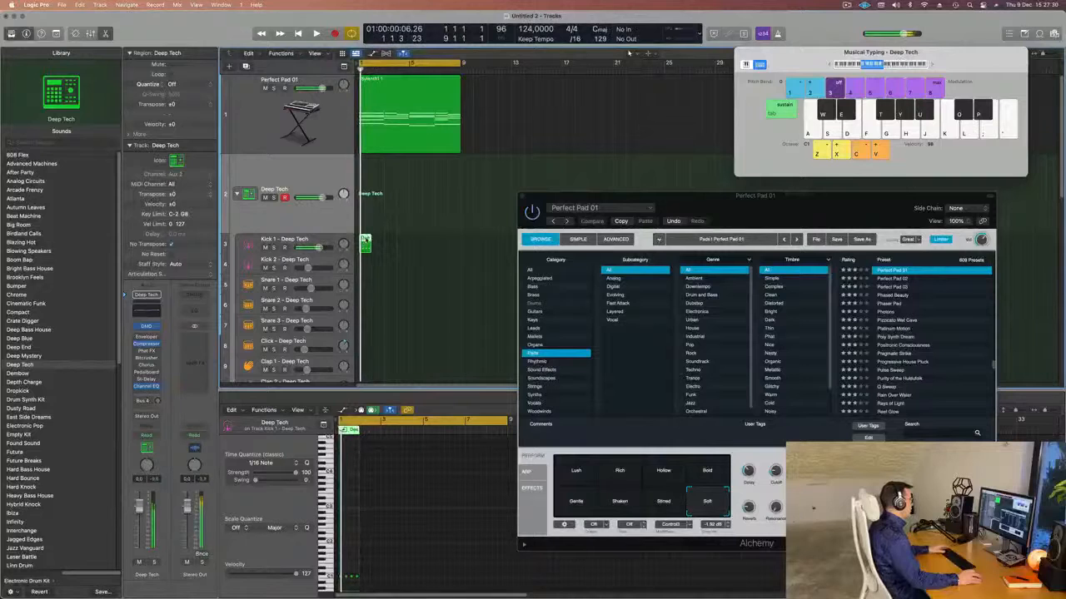
# Step: Show the Kick 1 region in the Piano Roll and zoom in on its four recorded notes
pyautogui.press('e')
pyautogui.doubleClick(364, 241)
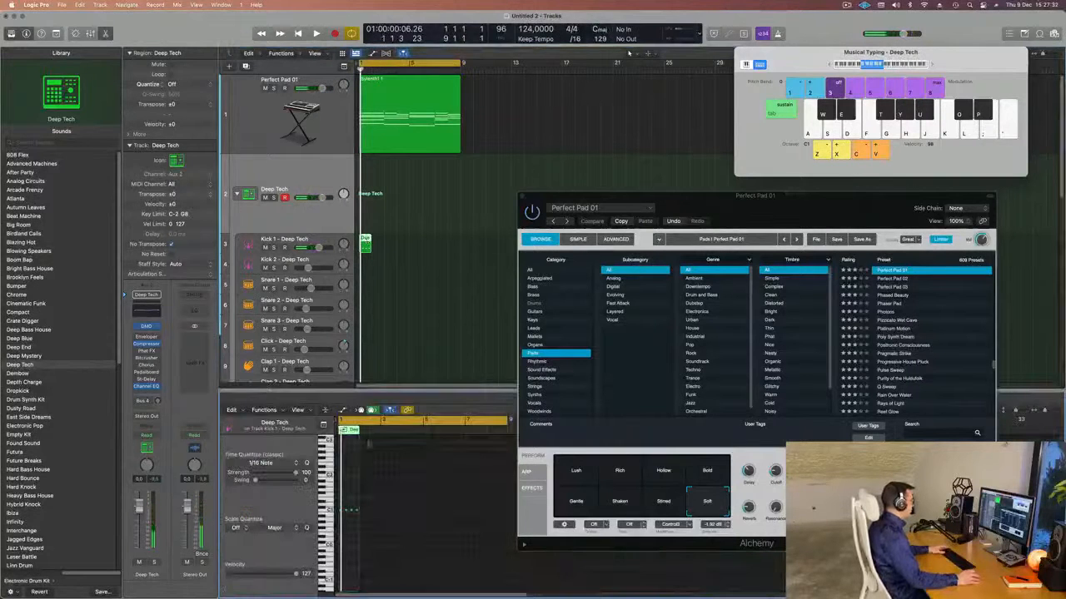
pyautogui.scroll(8, 348, 522)
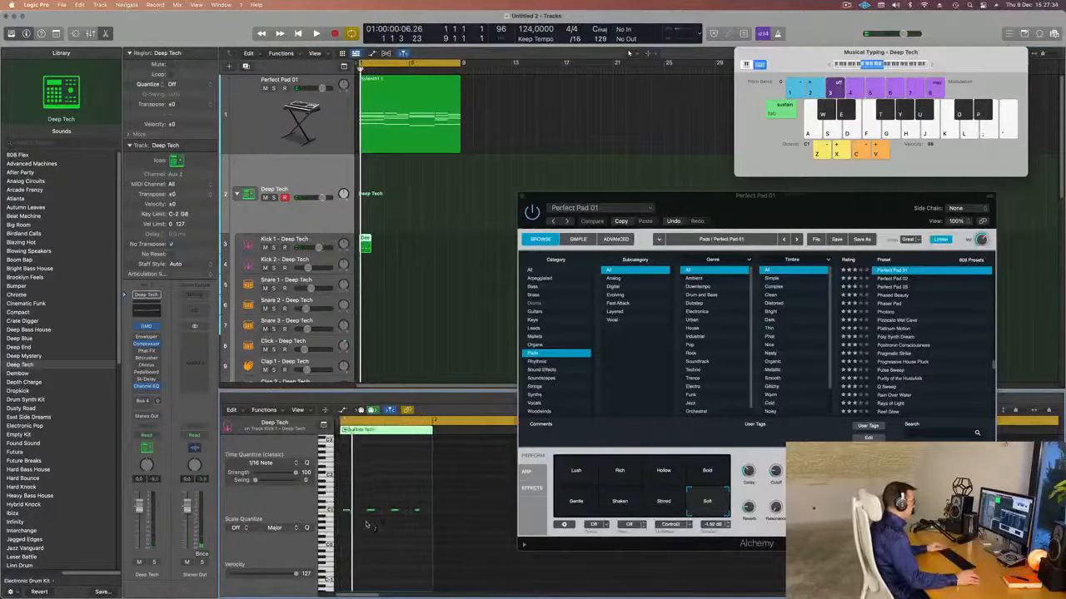
pyautogui.press('super+a')
pyautogui.scroll(3, 375, 527)
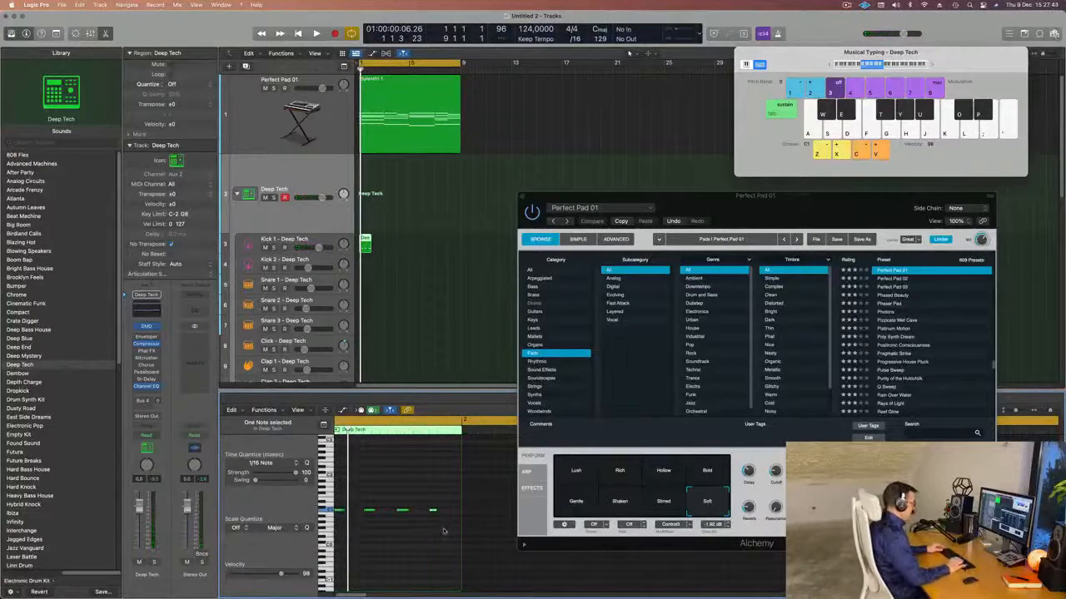
# Step: Play the pad with the kick and lower the Perfect Pad 01 track's volume to about -11.6 dB
pyautogui.press('space')
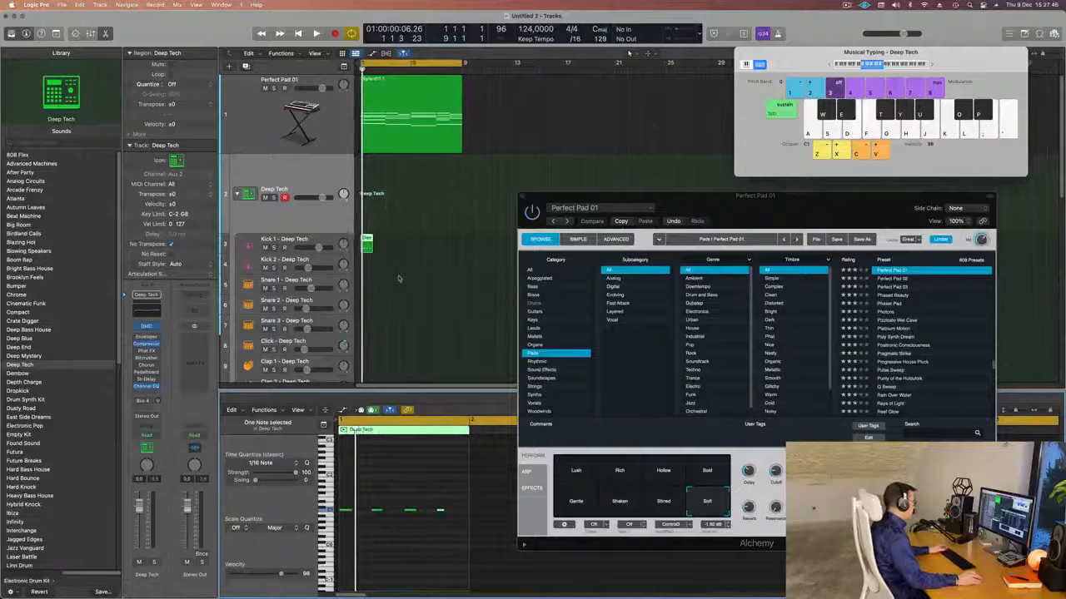
pyautogui.press('space')
pyautogui.click(324, 127)
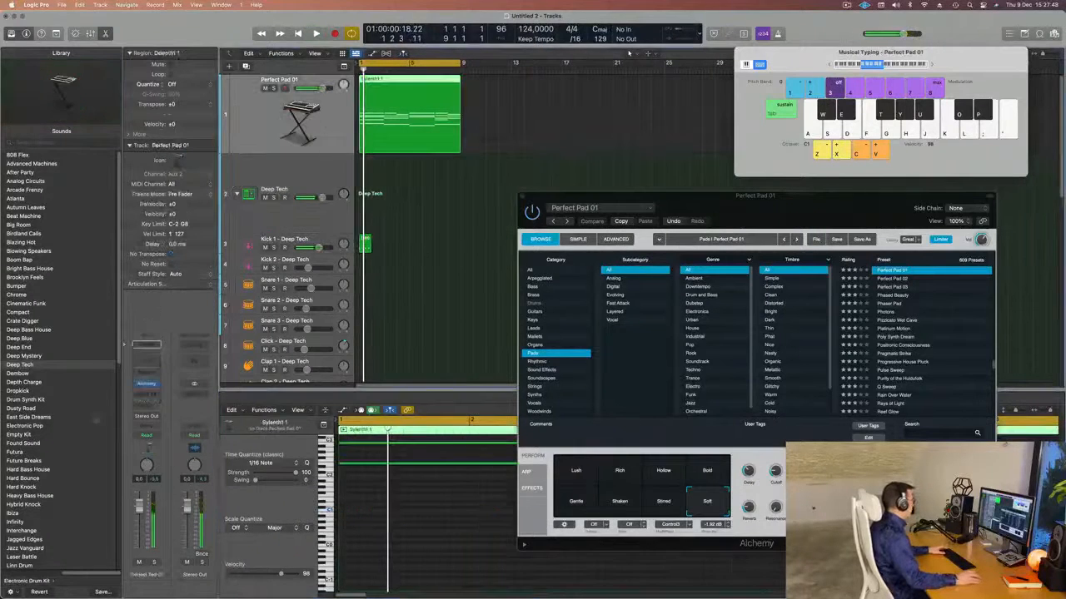
pyautogui.press('space')
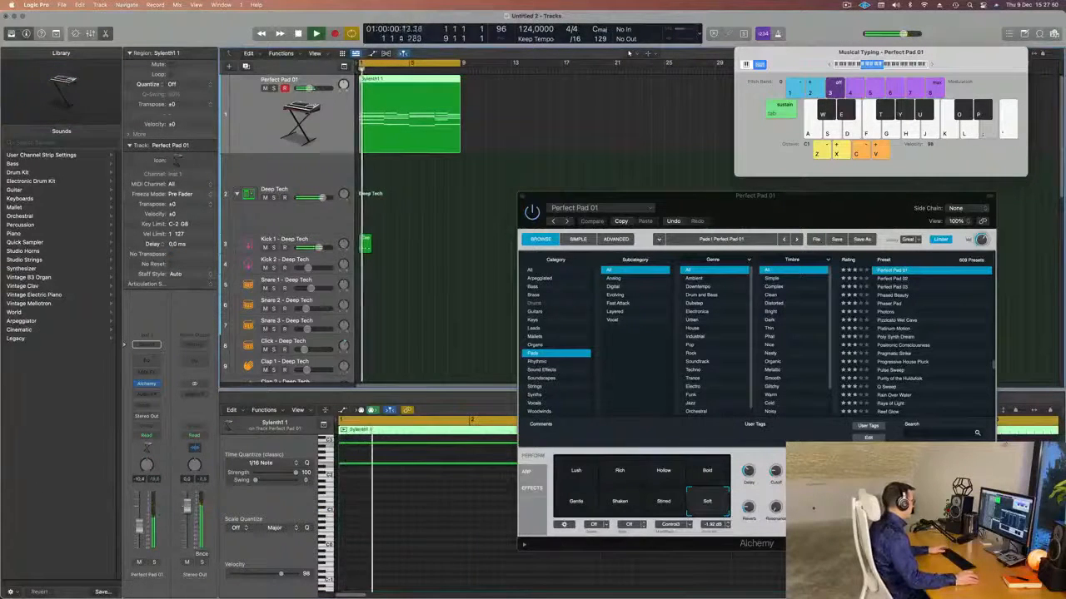
pyautogui.press('space')
# Step: Move the Alchemy window up clear of the Piano Roll and display the Kick 1 region's notes there
pyautogui.moveTo(739, 203); pyautogui.dragTo(756, 186)
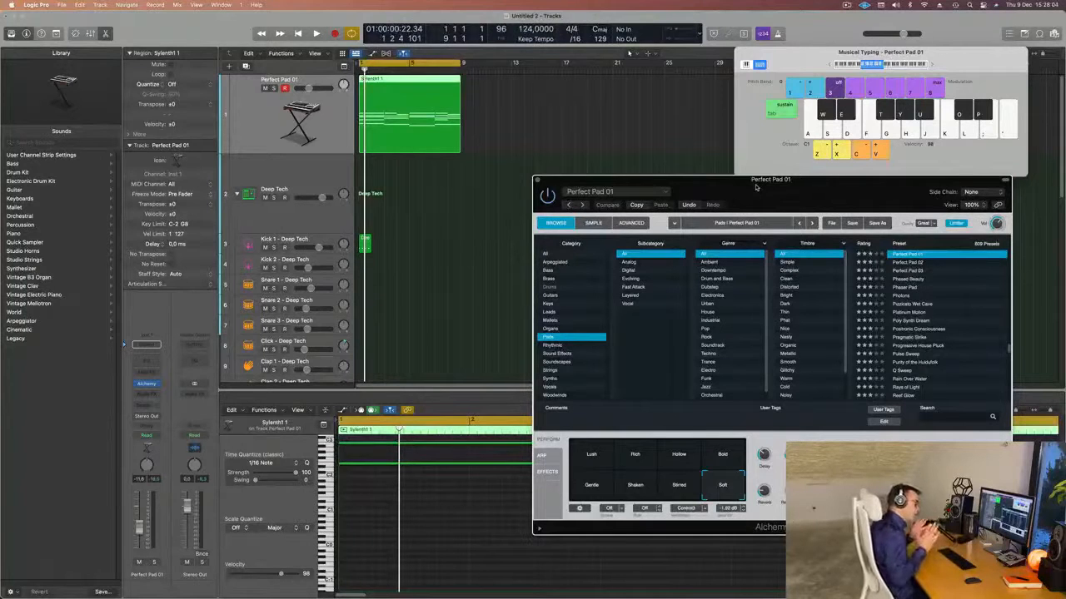
pyautogui.moveTo(756, 187); pyautogui.dragTo(766, 69)
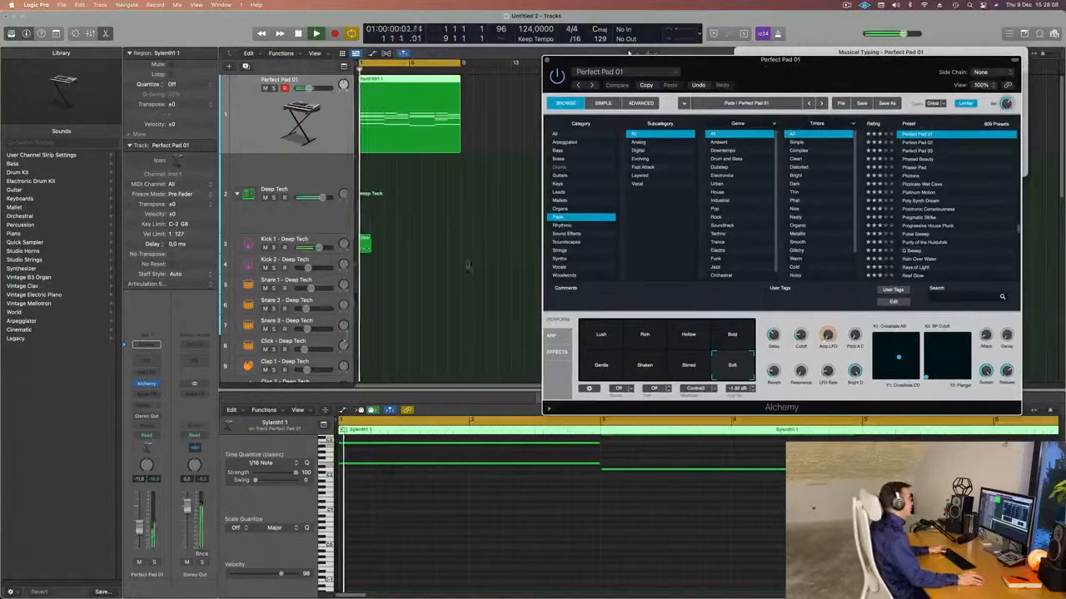
pyautogui.click(365, 243)
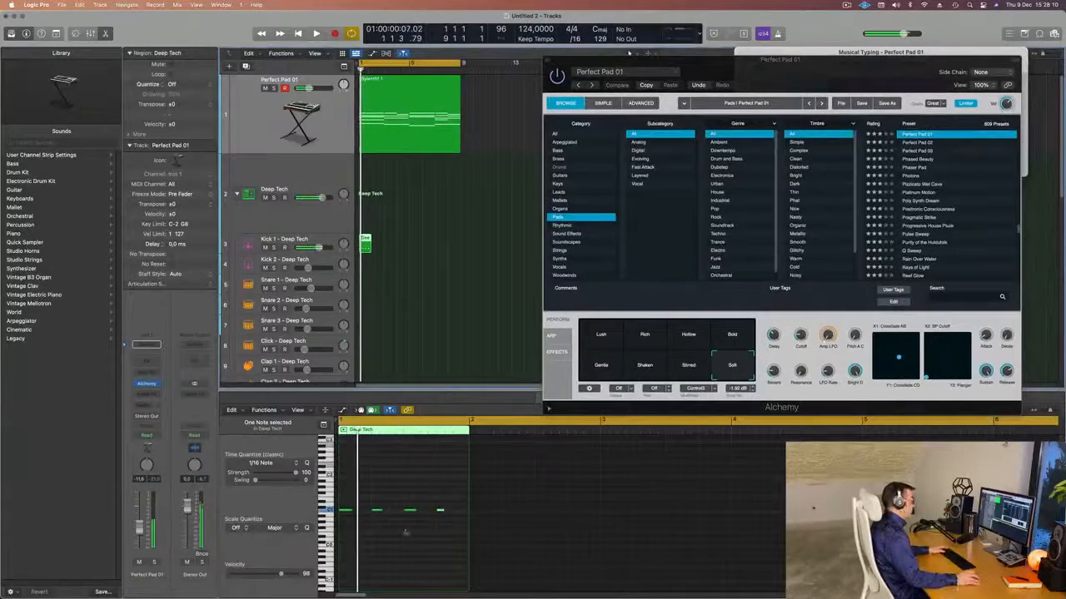
pyautogui.hscroll(1, 391, 542)
pyautogui.hscroll(-1, 368, 530)
pyautogui.scroll(5, 365, 526)
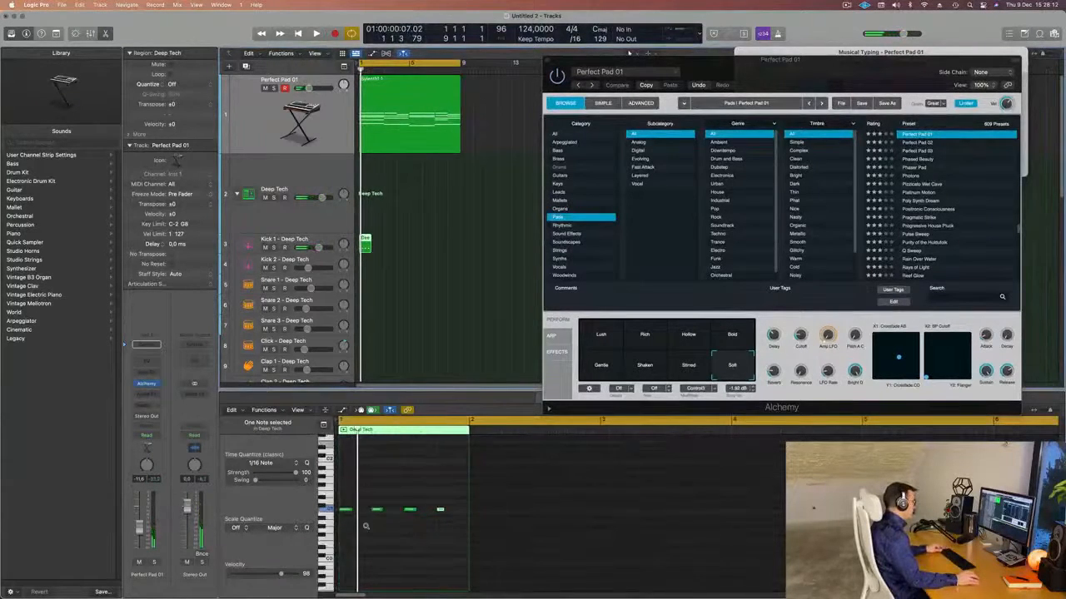
pyautogui.press('space')
pyautogui.press('space')
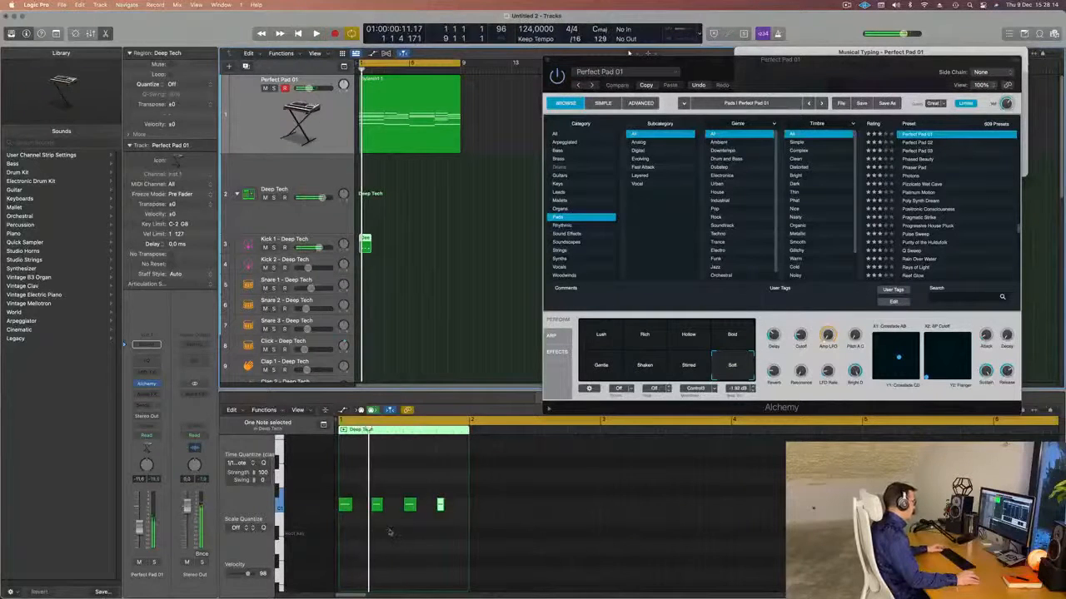
# Step: Select all four notes in the Kick 1 region and transpose them down to a lower pitch
pyautogui.hscroll(-2, 390, 531)
pyautogui.moveTo(424, 502); pyautogui.dragTo(342, 522)
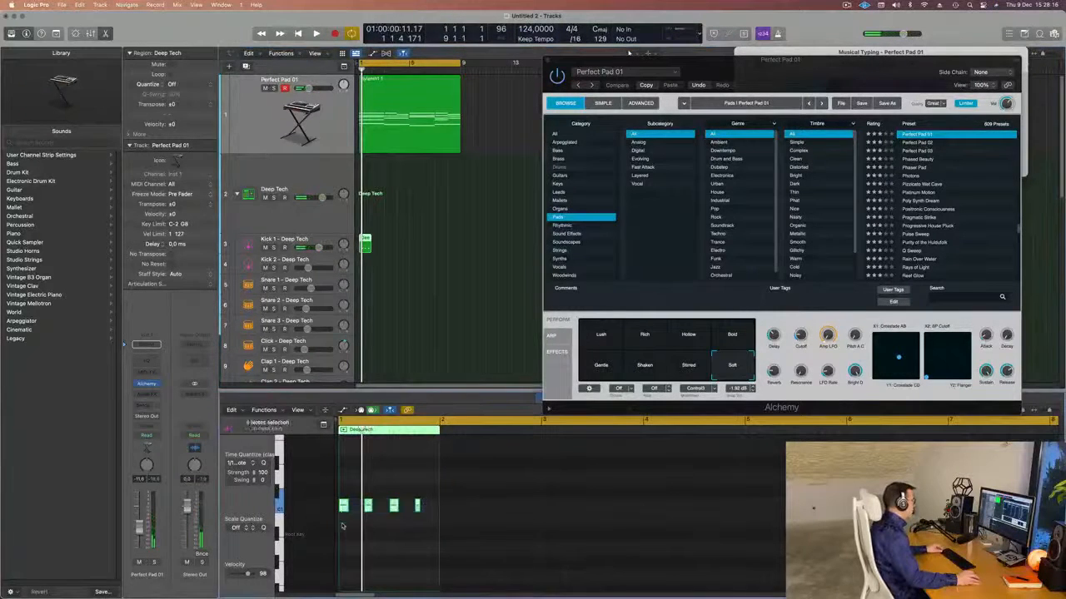
pyautogui.scroll(-5, 349, 518)
pyautogui.moveTo(342, 444); pyautogui.dragTo(344, 553)
pyautogui.press('super+Left')
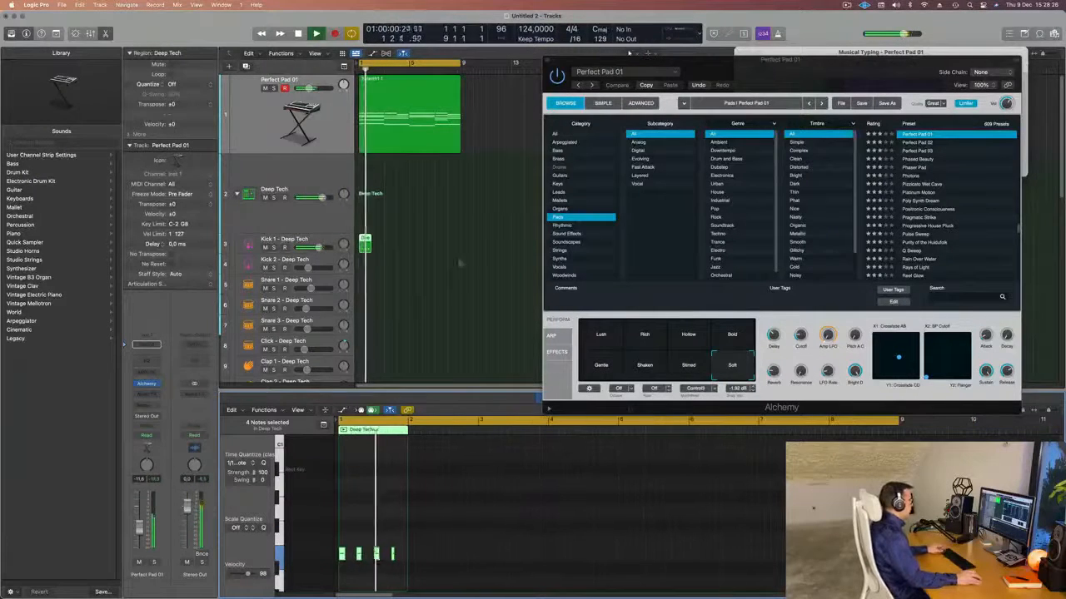
# Step: Repeat the one-bar Kick 1 region seven times to fill the eight-bar cycle
pyautogui.press('super+r')
pyautogui.press('super+r')
pyautogui.press('super+r')
pyautogui.press('super+r')
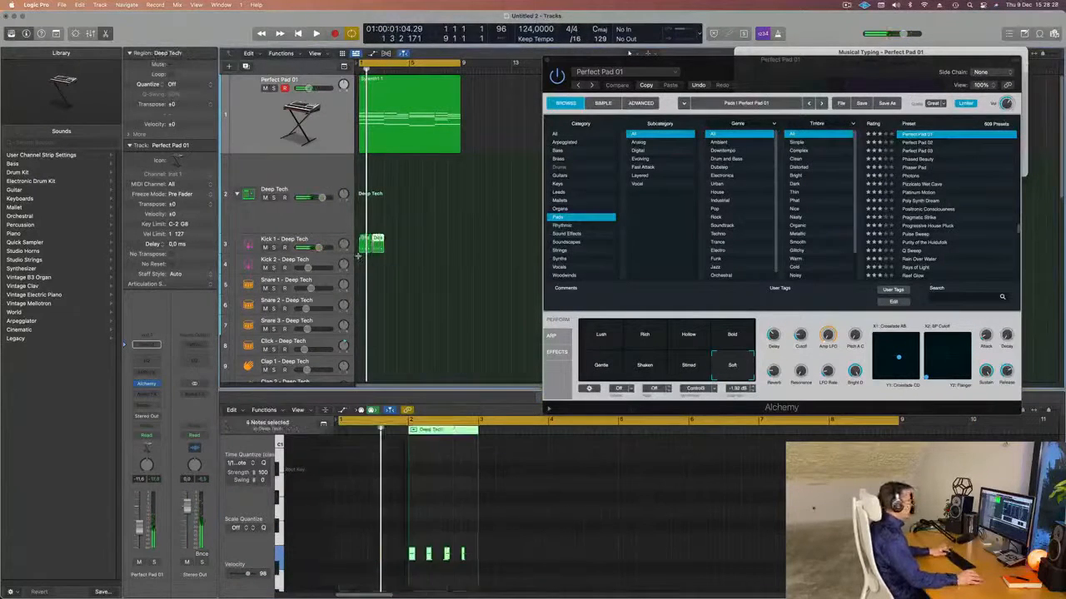
pyautogui.press('super+r')
pyautogui.press('super+r')
pyautogui.press('super+r')
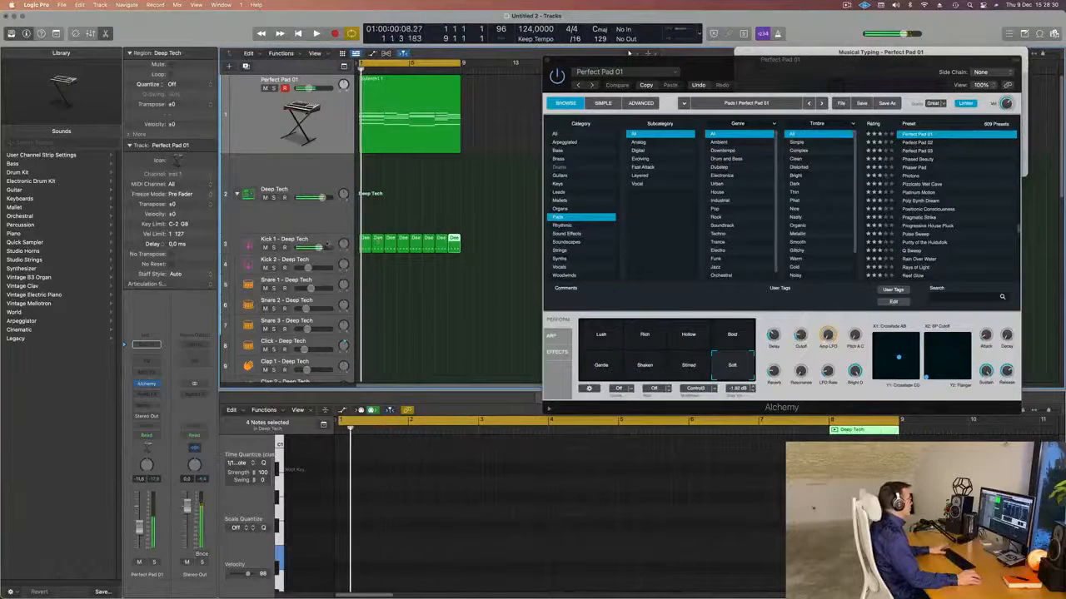
# Step: Select the Kick 1 track with all its regions and play the repeated kick alongside the pad from the start
pyautogui.click(306, 240)
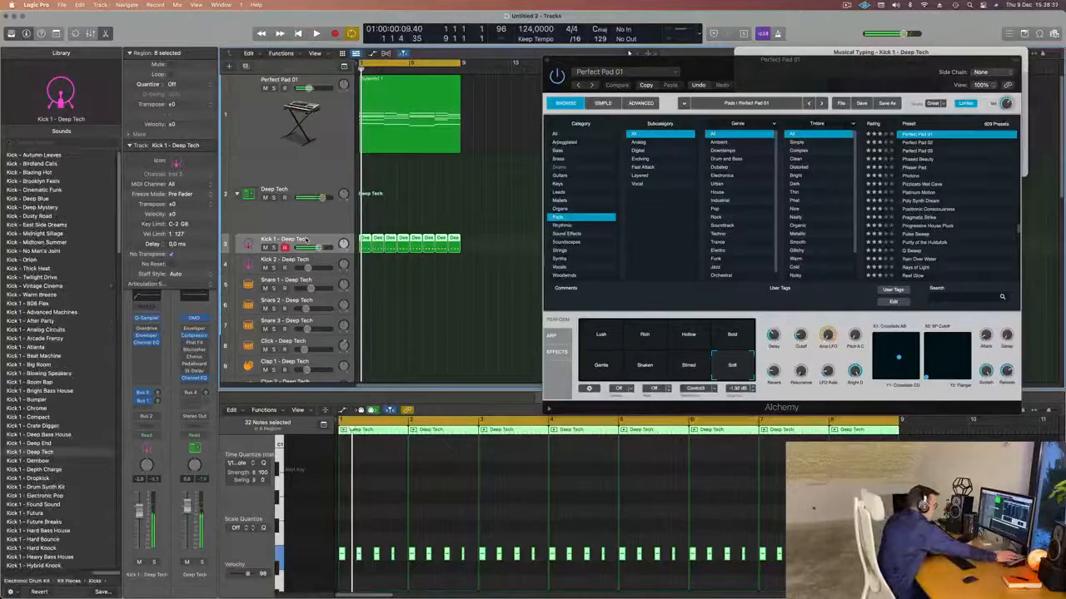
pyautogui.press('space')
pyautogui.press('space')
pyautogui.press('space')
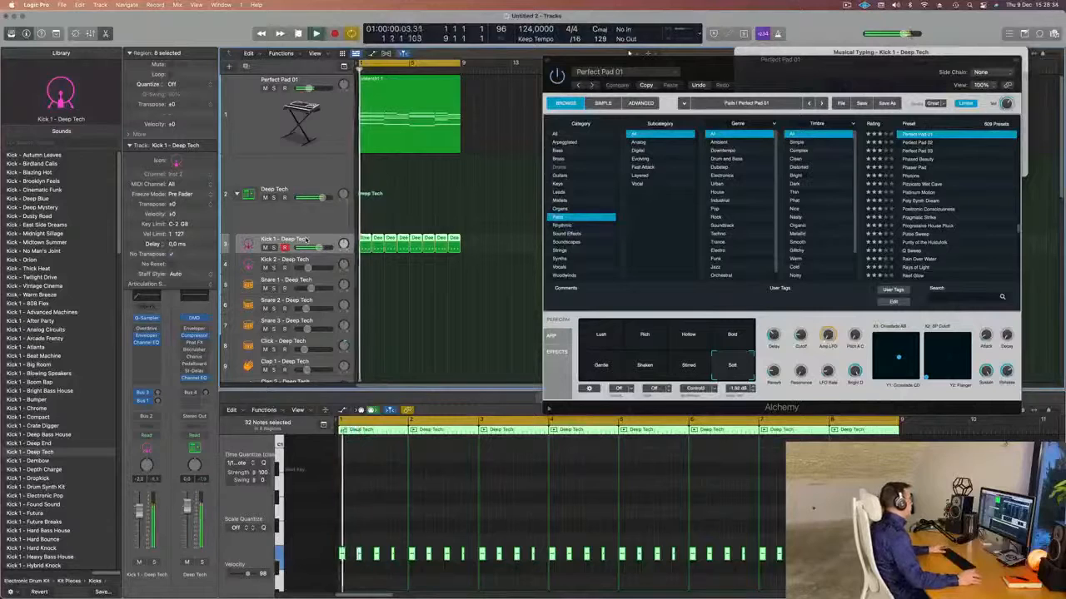
pyautogui.press('space')
pyautogui.press('space')
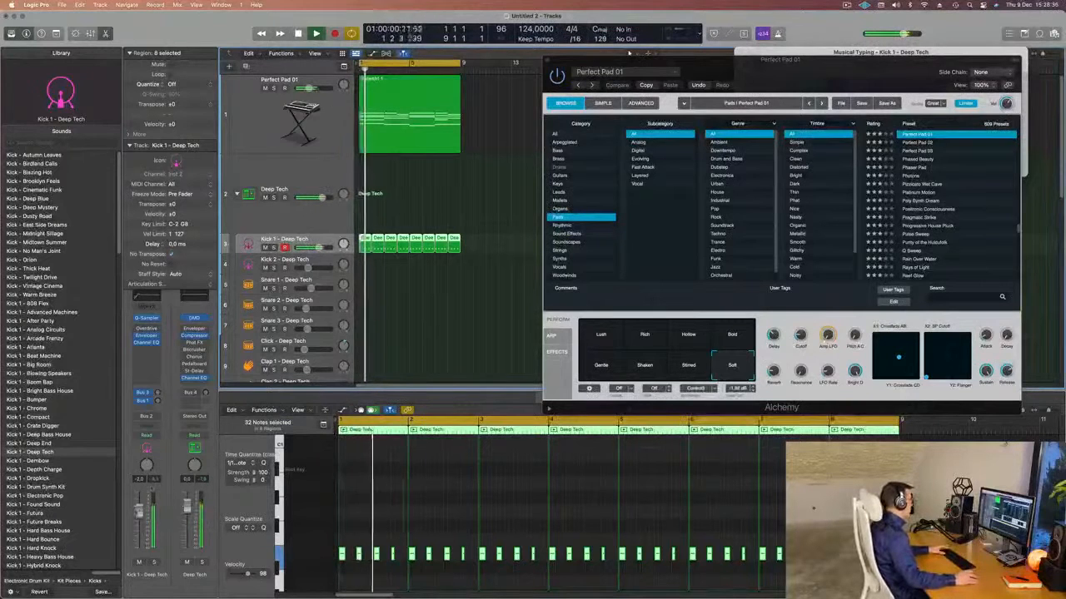
# Step: Lower the Cutoff of the Perfect Pad 01 sound in Alchemy during playback, and close the plug-in window
pyautogui.click(291, 109)
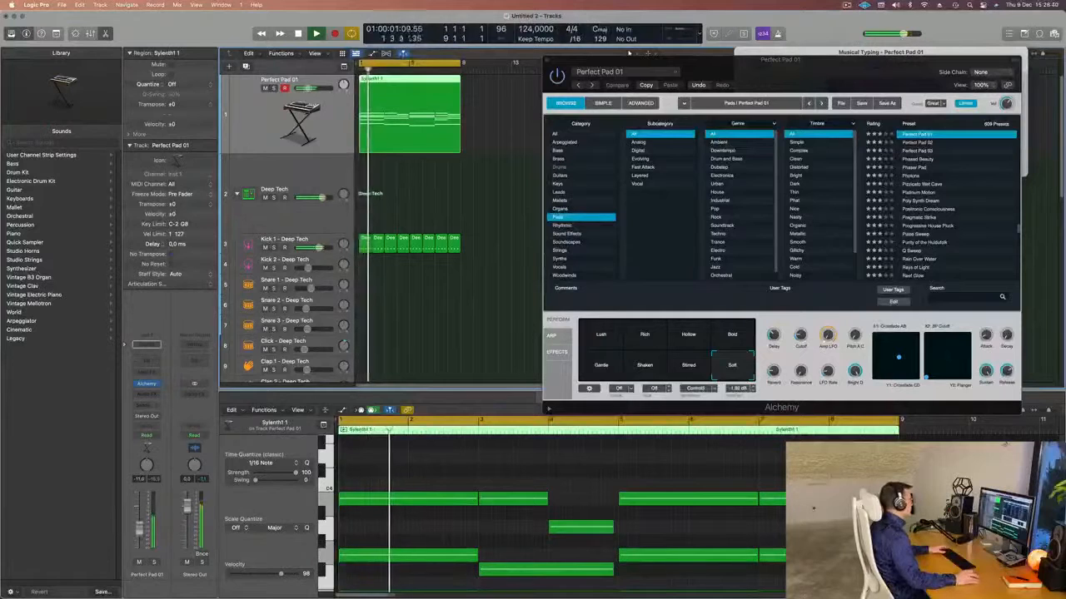
pyautogui.press('Return')
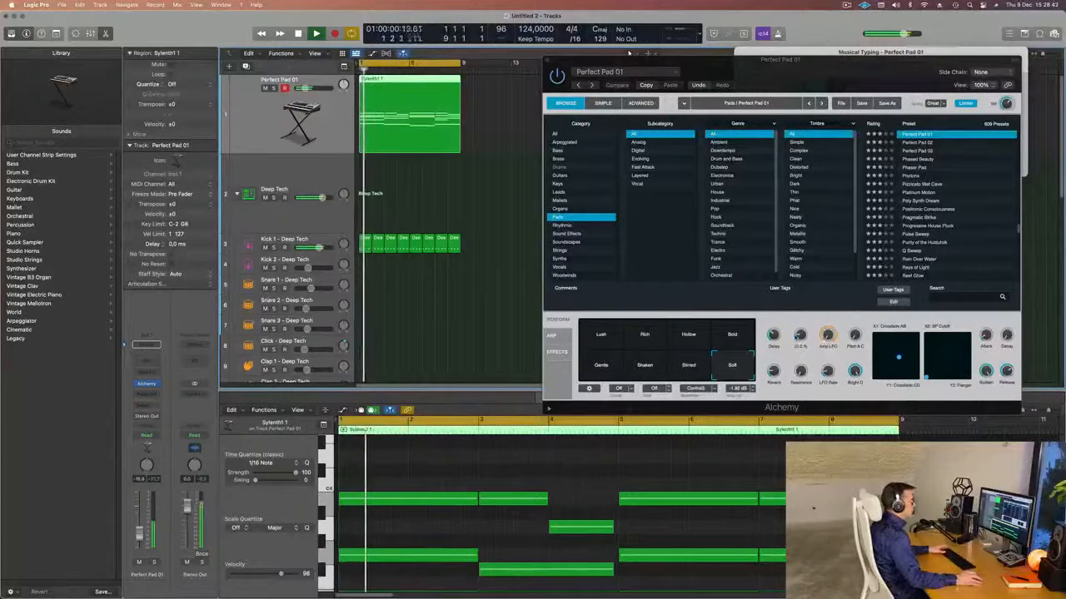
pyautogui.click(629, 54)
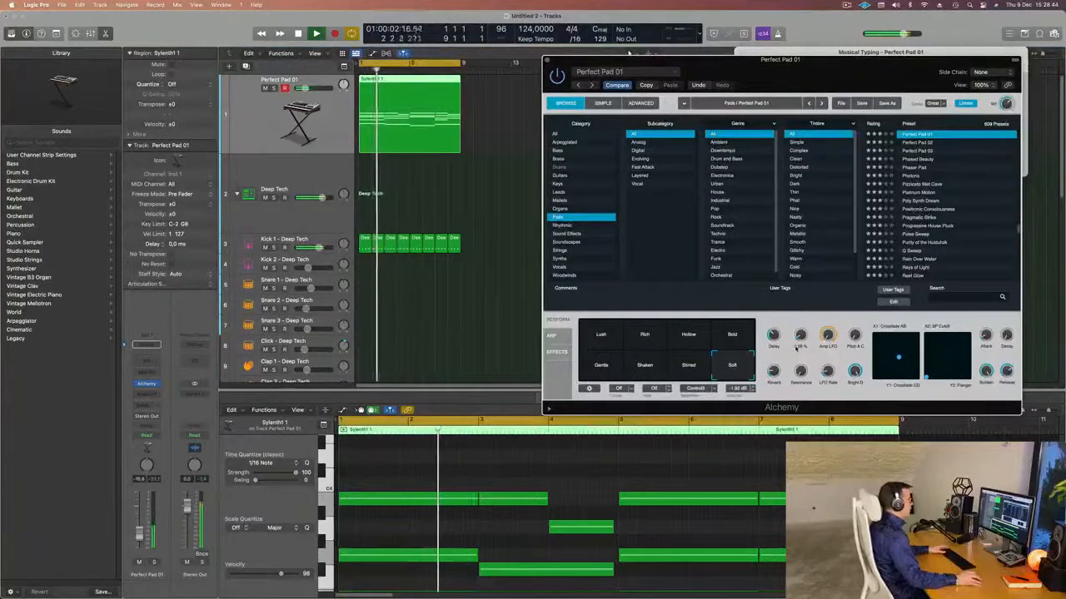
pyautogui.press('Return')
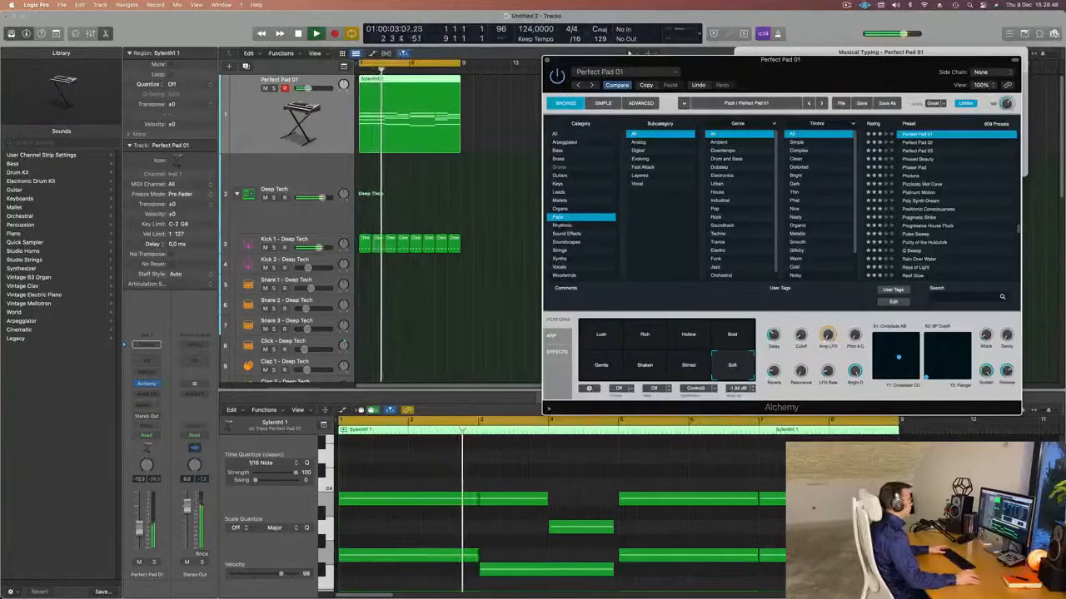
pyautogui.moveTo(710, 69); pyautogui.dragTo(573, 99)
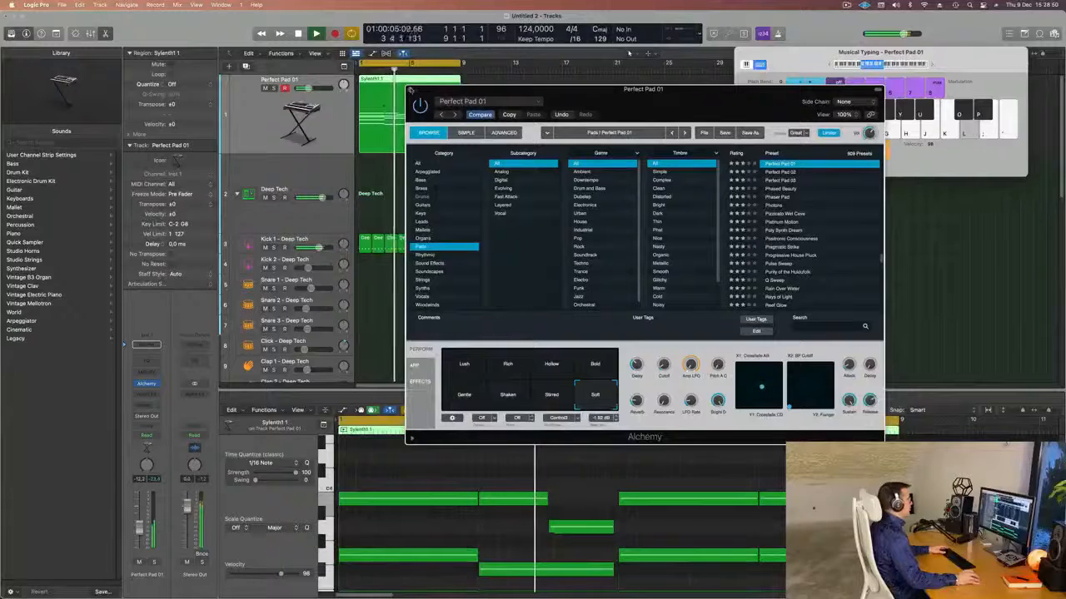
pyautogui.click(410, 90)
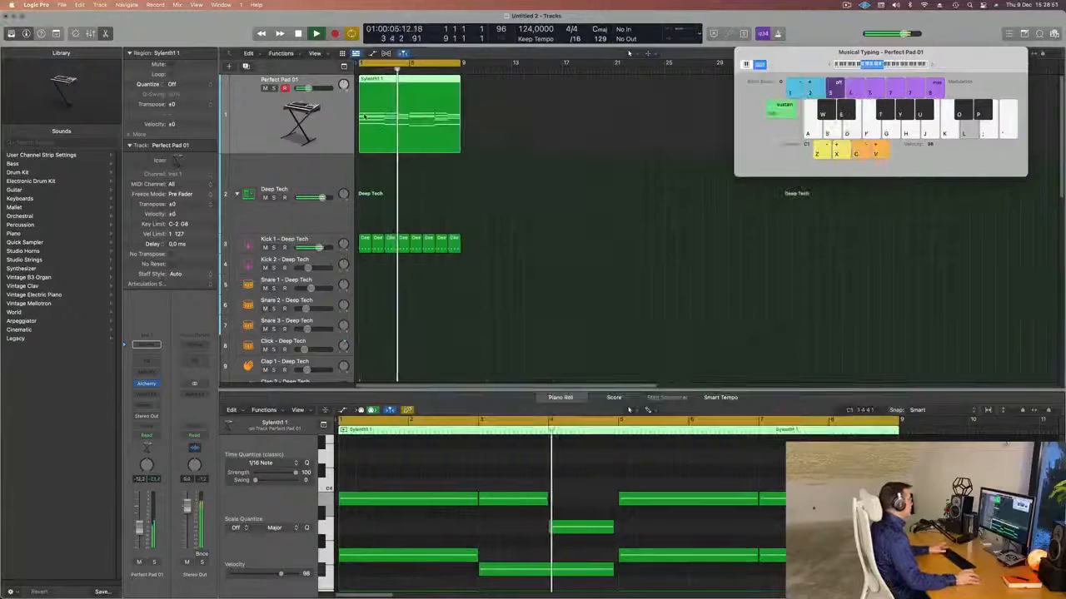
# Step: Select the Kick 1 track and cut its highs in Channel EQ with the high shelf at 4120 Hz and -4.5 dB, and close the plug-in window
pyautogui.click(329, 239)
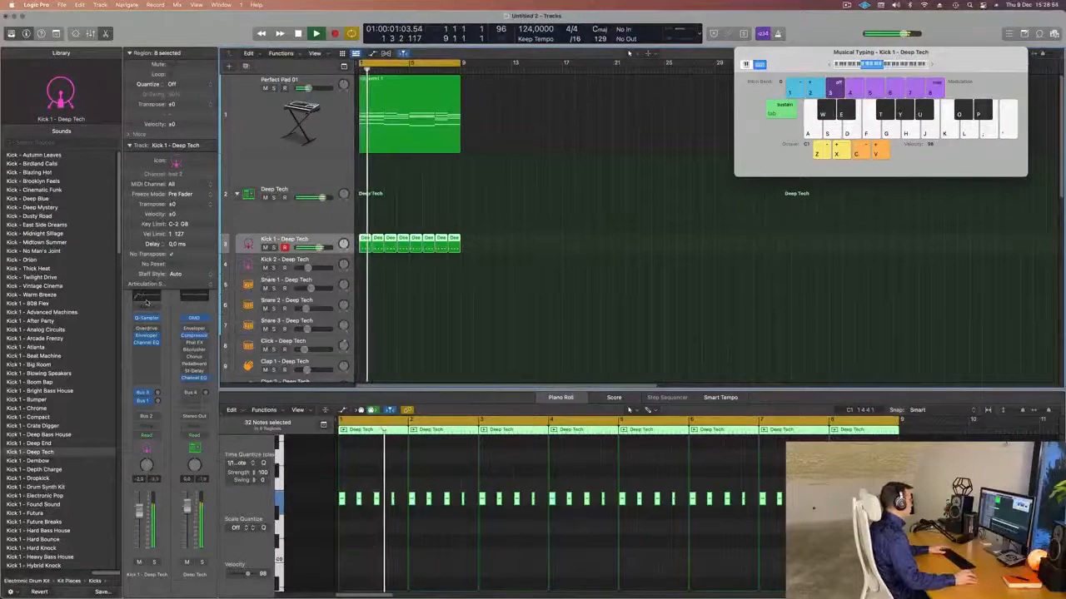
pyautogui.click(147, 300)
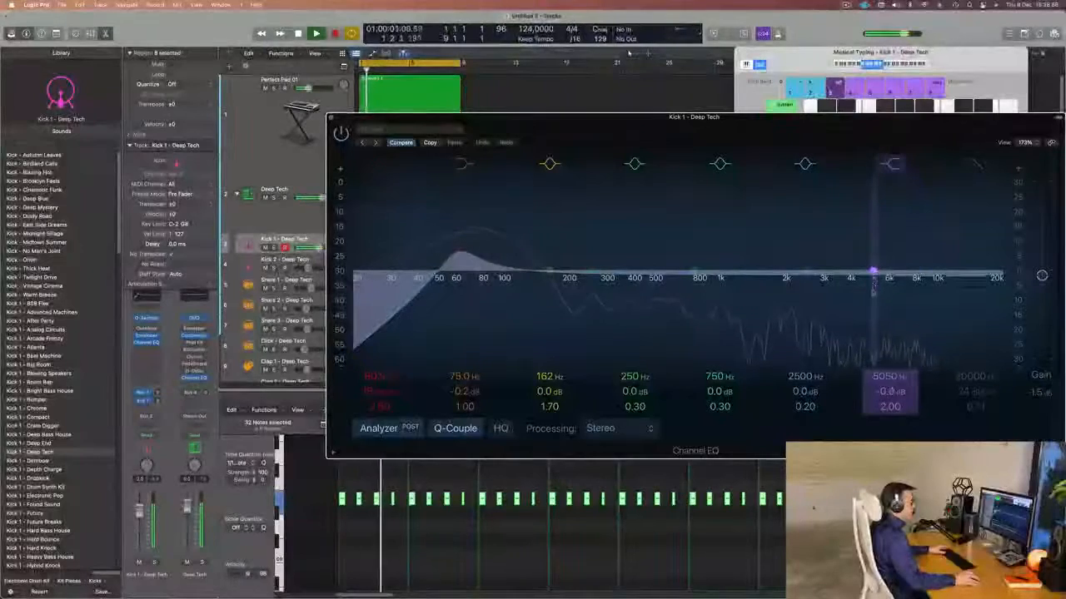
pyautogui.moveTo(873, 272); pyautogui.dragTo(853, 289)
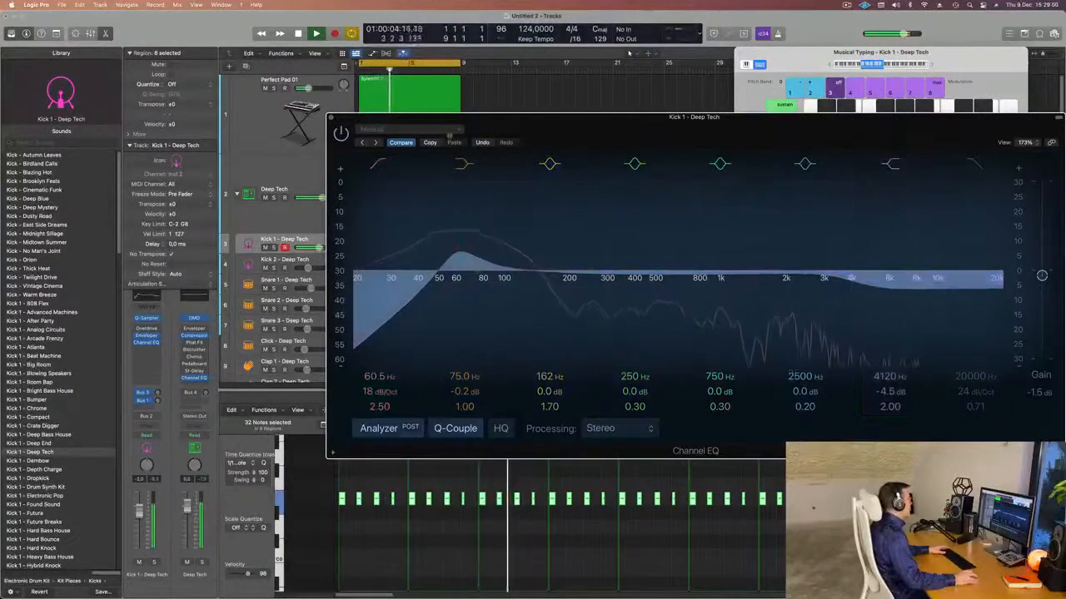
pyautogui.click(330, 117)
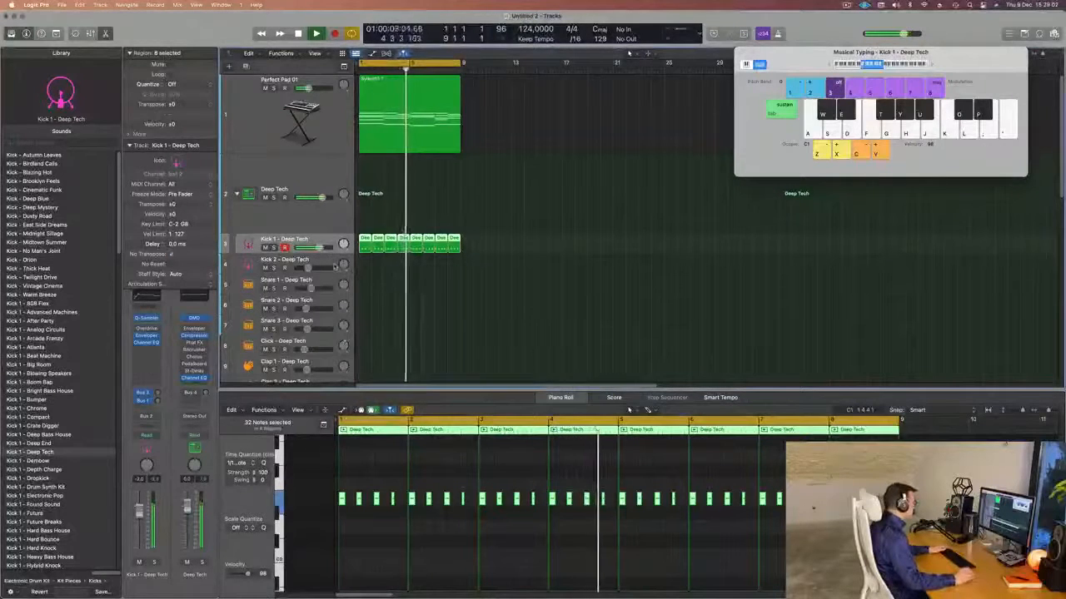
# Step: Copy the first Kick 1 region to bar 1 of the Hi-Hat Open track
pyautogui.scroll(-3, 356, 213)
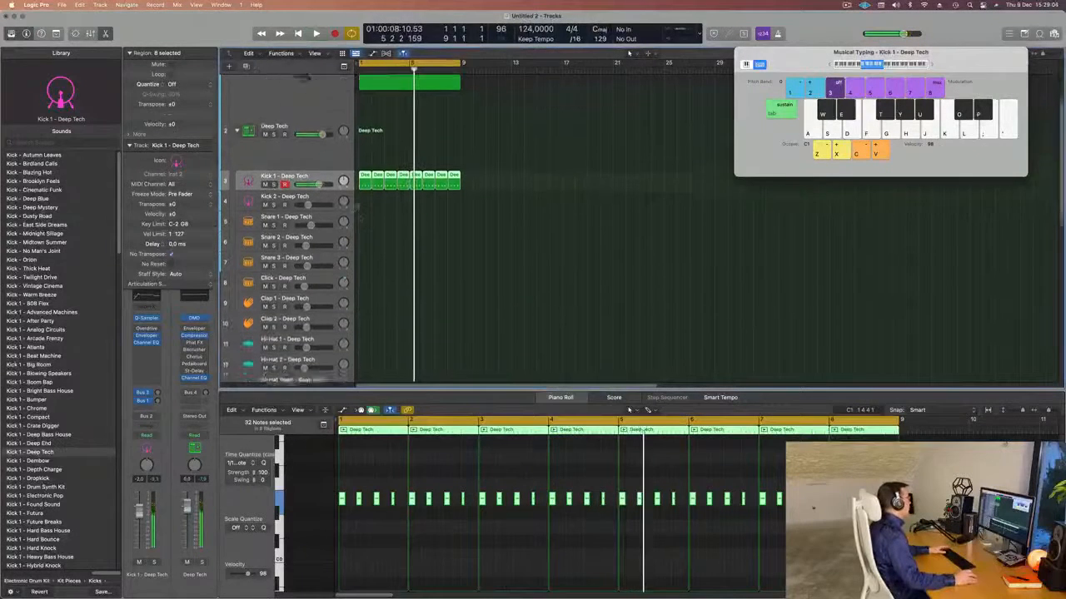
pyautogui.click(363, 165)
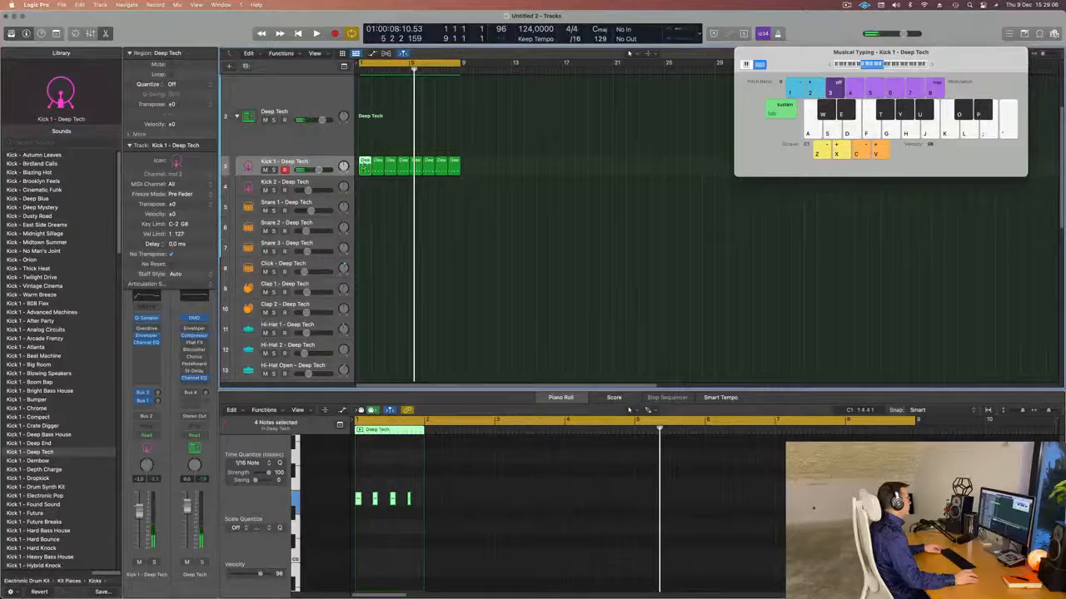
pyautogui.moveTo(363, 167); pyautogui.dragTo(355, 371)
# Step: Select all four notes in the Hi-Hat Open region and shift them onto the off-beats, checking them in playback
pyautogui.moveTo(411, 483); pyautogui.dragTo(346, 510)
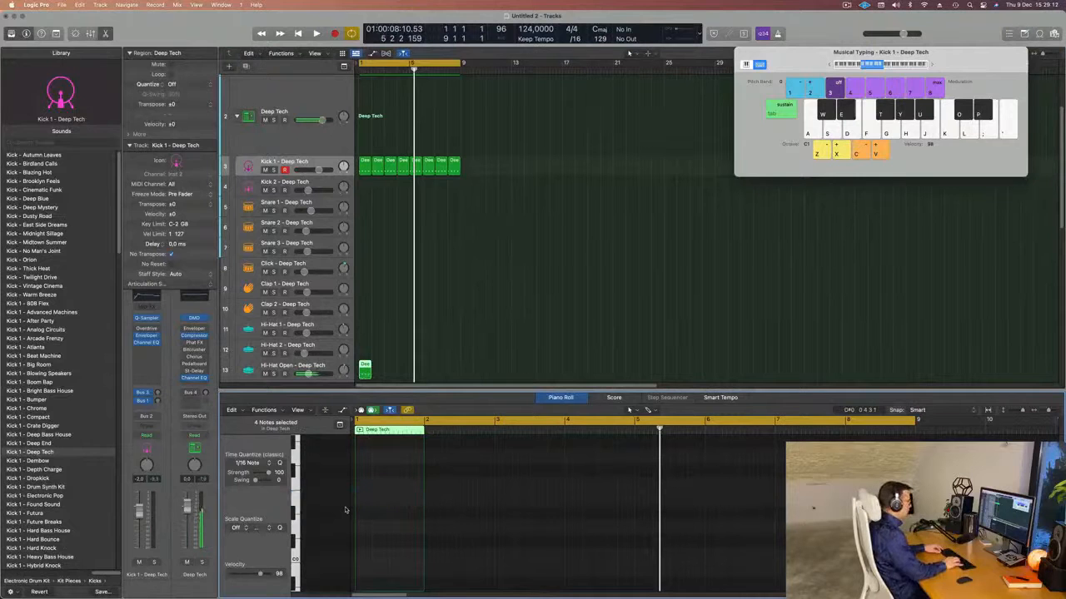
pyautogui.press('Return')
pyautogui.press('space')
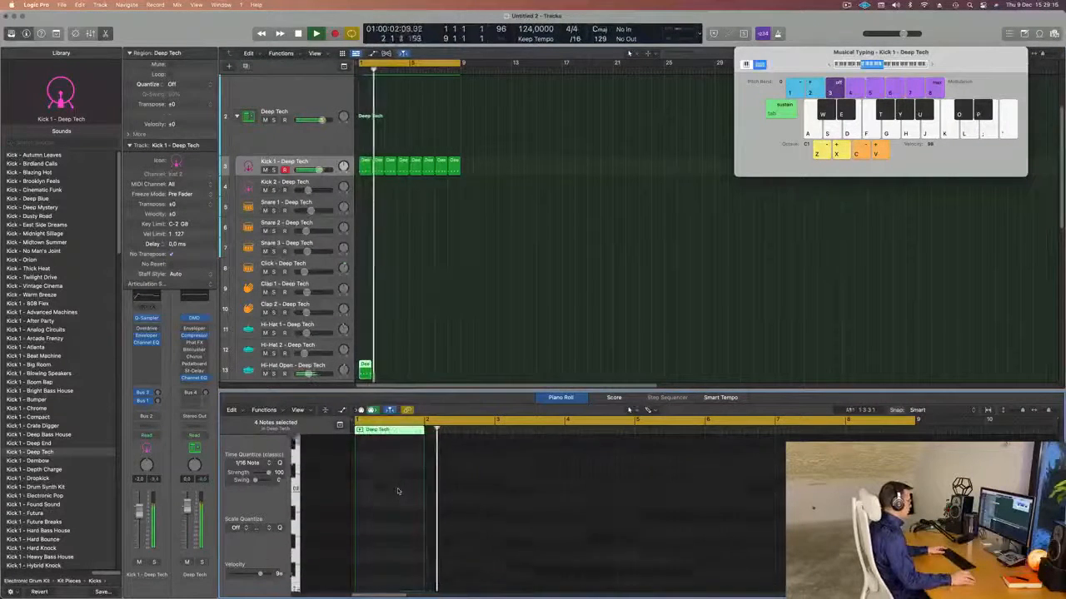
pyautogui.press('space')
pyautogui.press('space')
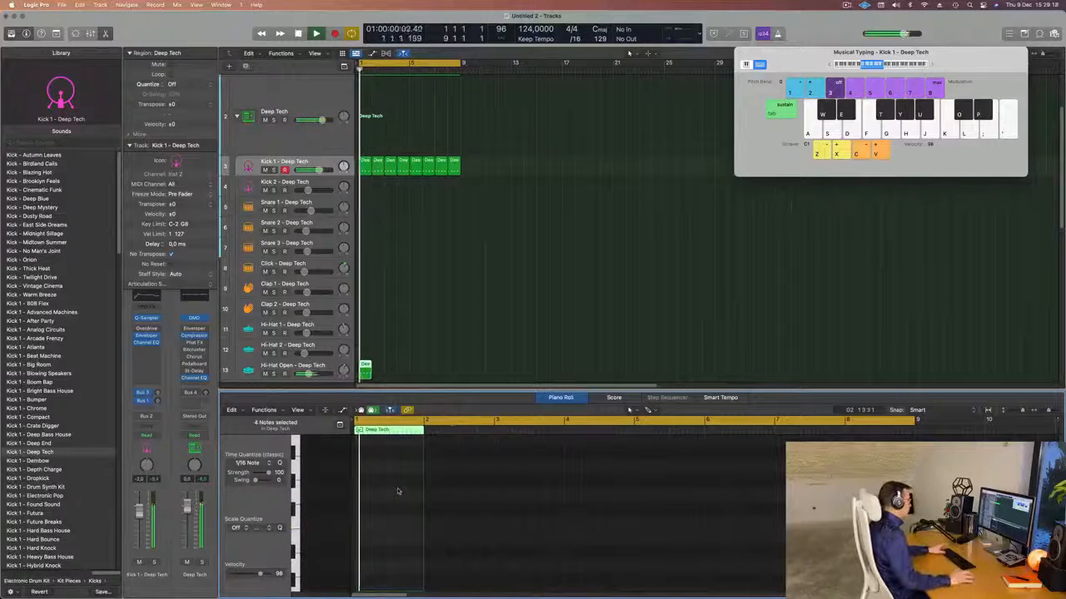
pyautogui.press('space')
# Step: Repeat the one-bar Hi-Hat Open region seven times to fill the eight-bar cycle
pyautogui.moveTo(399, 369); pyautogui.dragTo(363, 381)
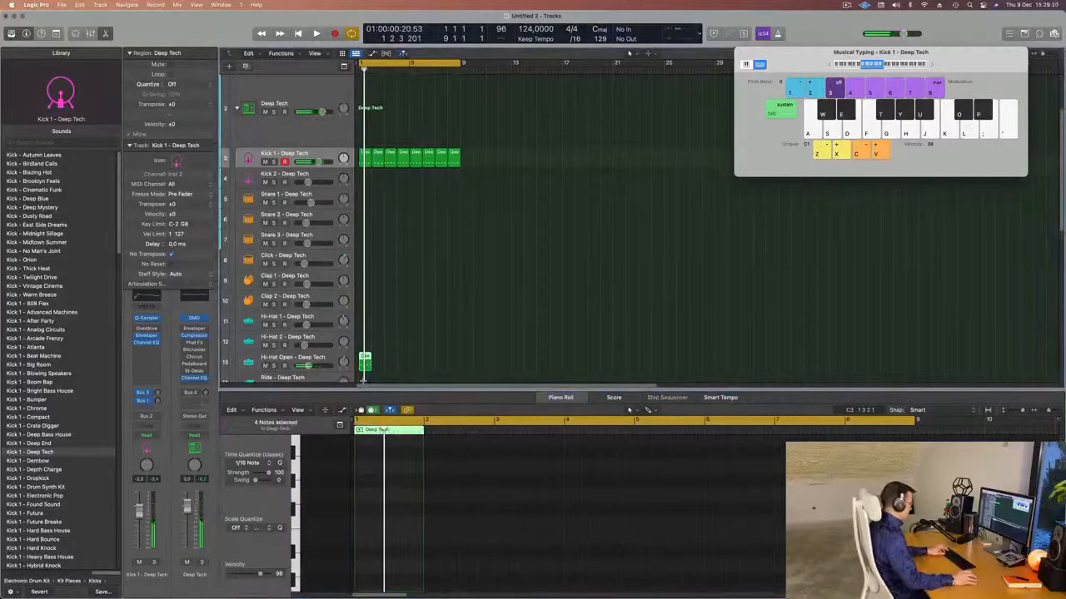
pyautogui.press('super+r')
pyautogui.press('super+r')
pyautogui.press('super+r')
pyautogui.press('super+r')
pyautogui.press('super+r')
pyautogui.press('super+r')
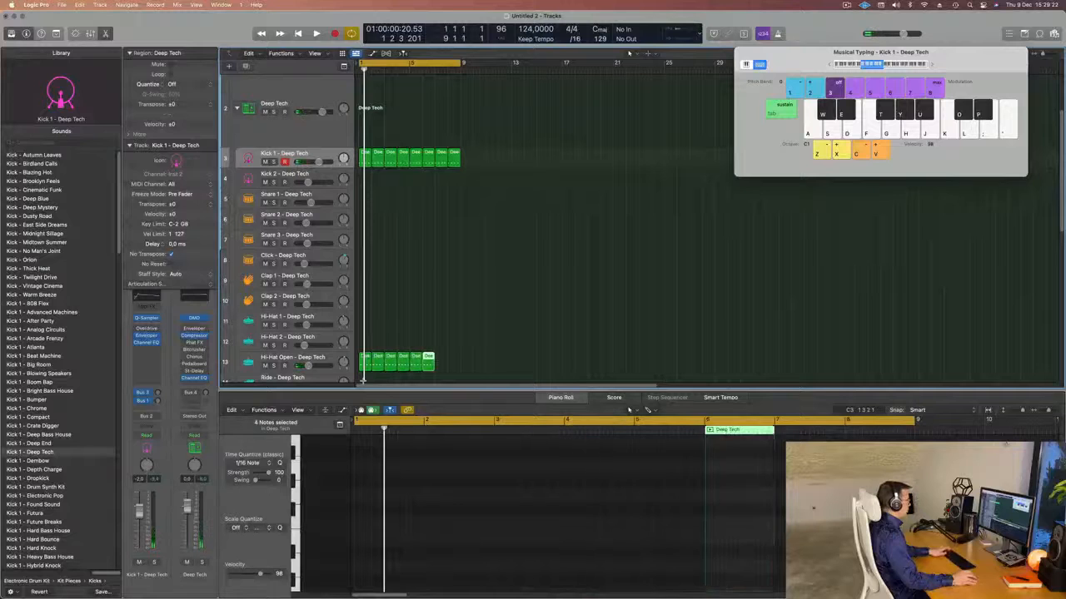
pyautogui.press('super+r')
# Step: Play the loop, select the Hi-Hat Open track and lower its volume to -16.4 dB
pyautogui.press('space')
pyautogui.click(324, 358)
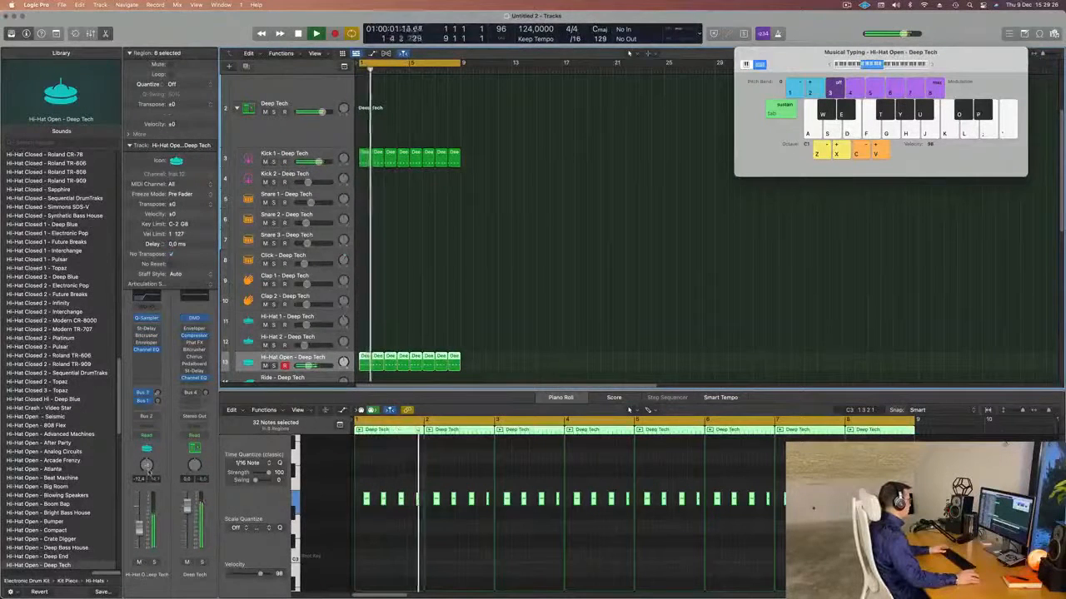
pyautogui.press('Return')
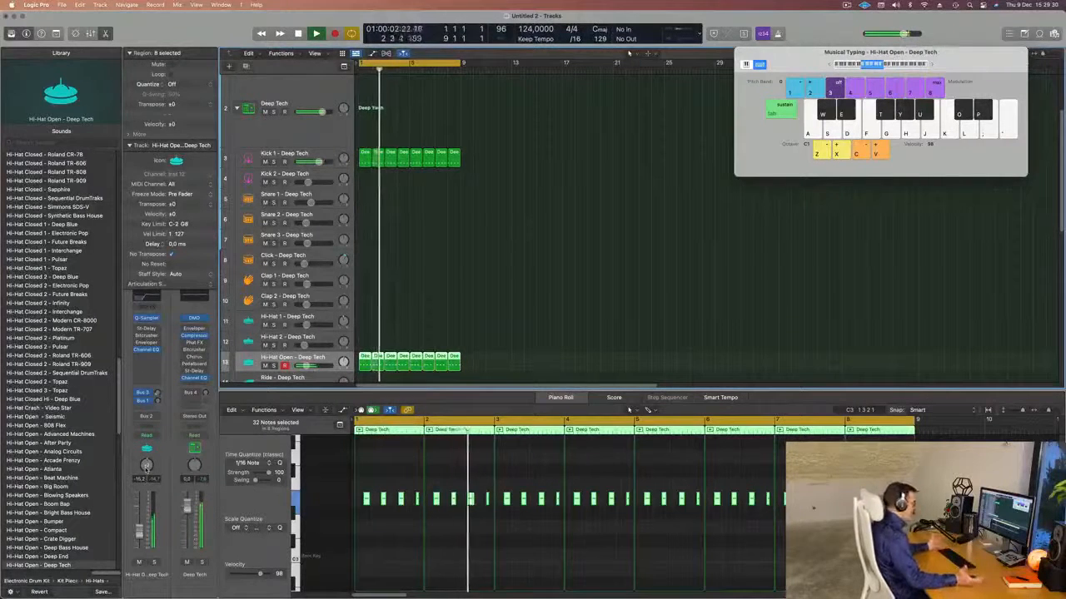
pyautogui.press('Return')
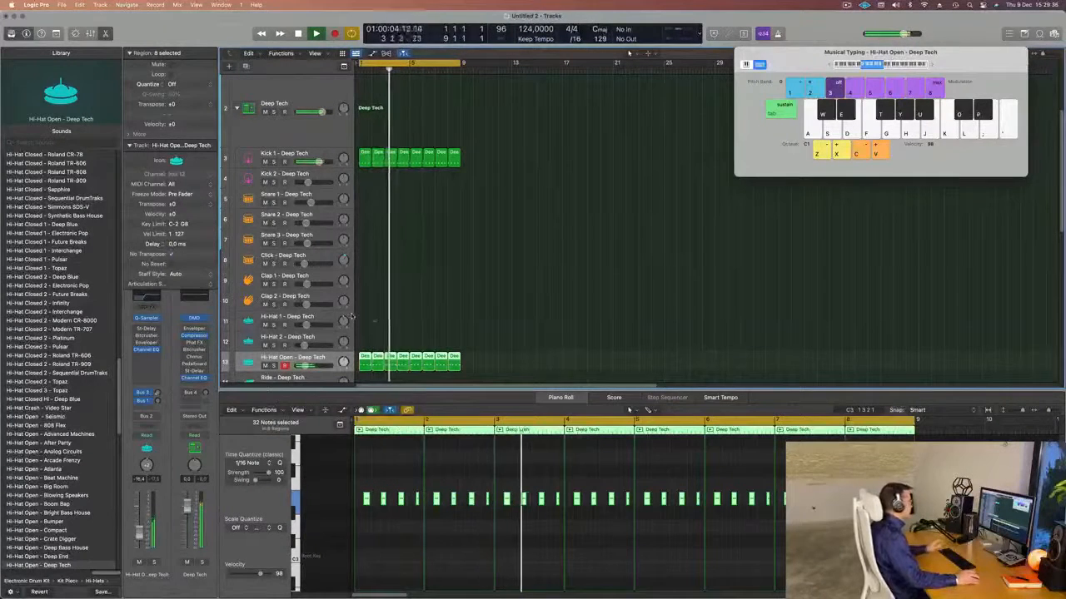
# Step: Copy the first Kick 1 region to the Clap 1 track and delete all its notes except the first
pyautogui.scroll(-1, 503, 319)
pyautogui.scroll(-2, 467, 267)
pyautogui.press('space')
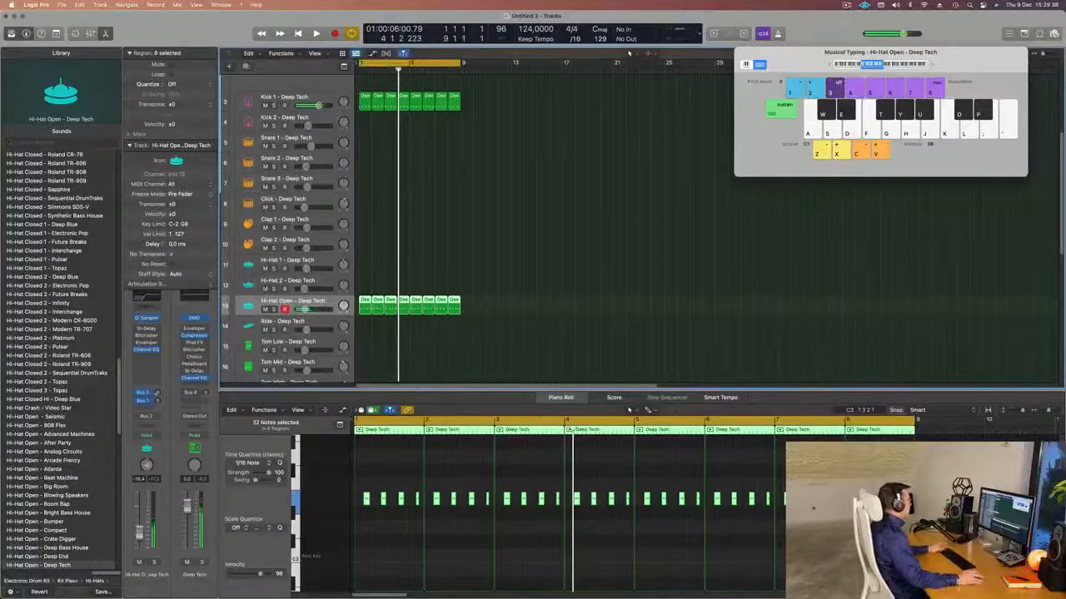
pyautogui.click(363, 101)
pyautogui.moveTo(363, 101); pyautogui.dragTo(364, 223)
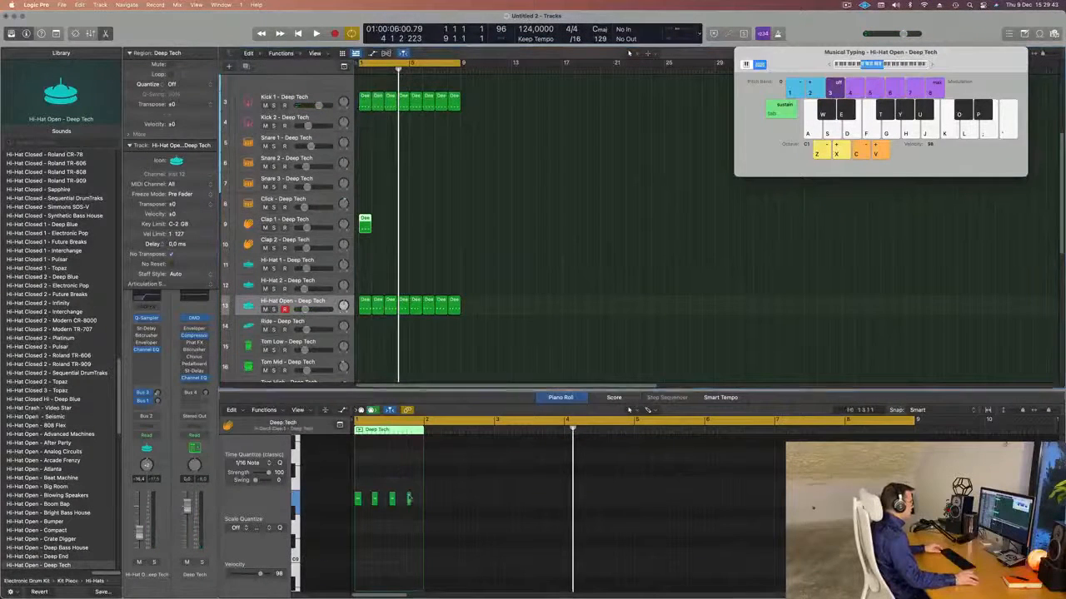
pyautogui.moveTo(375, 518); pyautogui.dragTo(375, 518)
pyautogui.press('Delete')
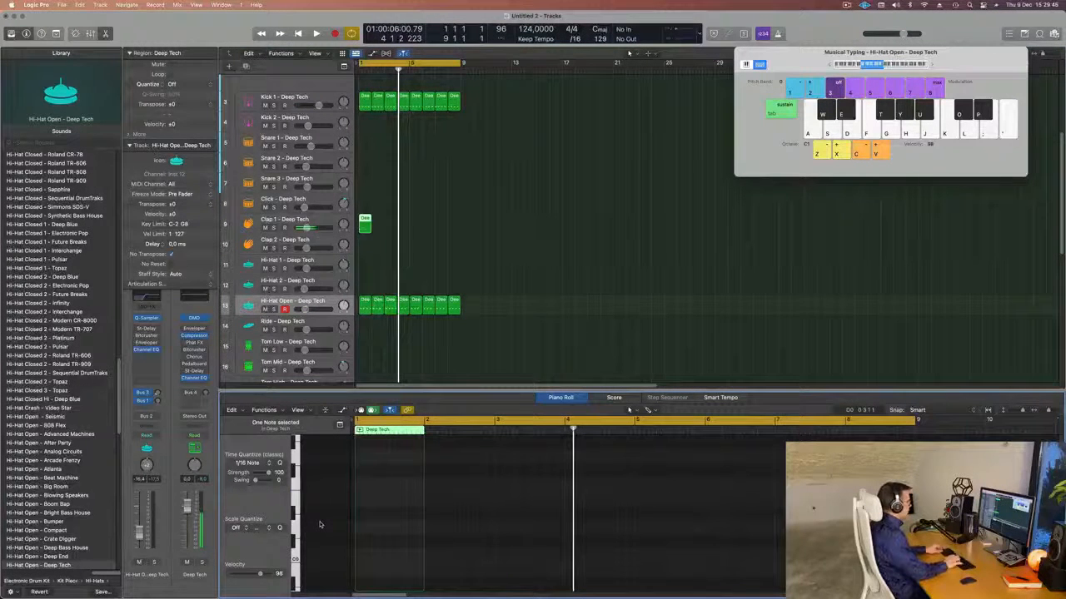
# Step: Select the Clap 1 track and raise its Bus 1 send to the Delay channel during playback
pyautogui.press('space')
pyautogui.click(246, 223)
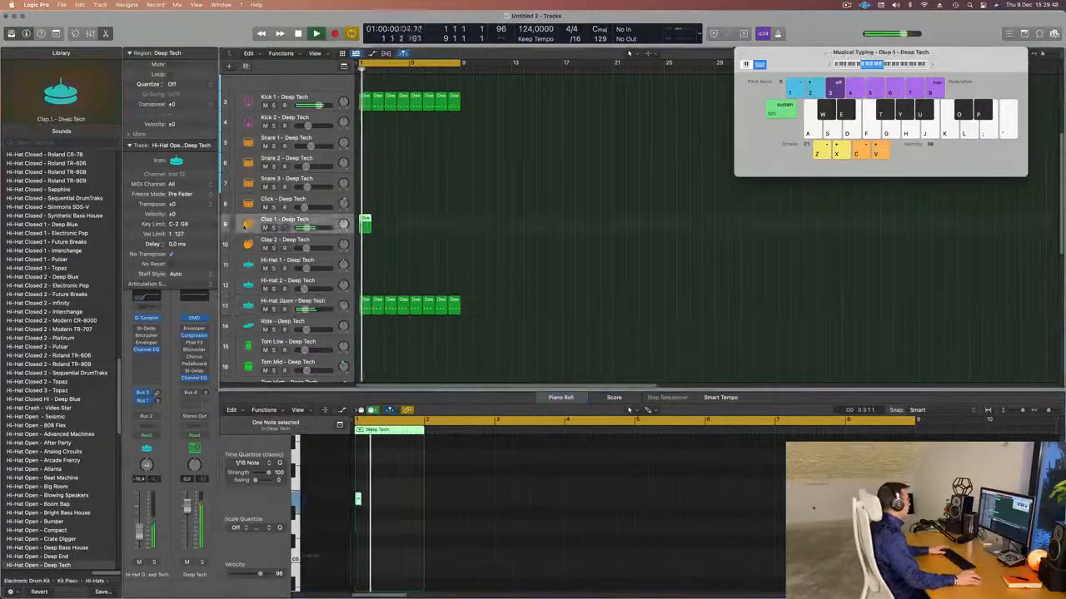
pyautogui.press('space')
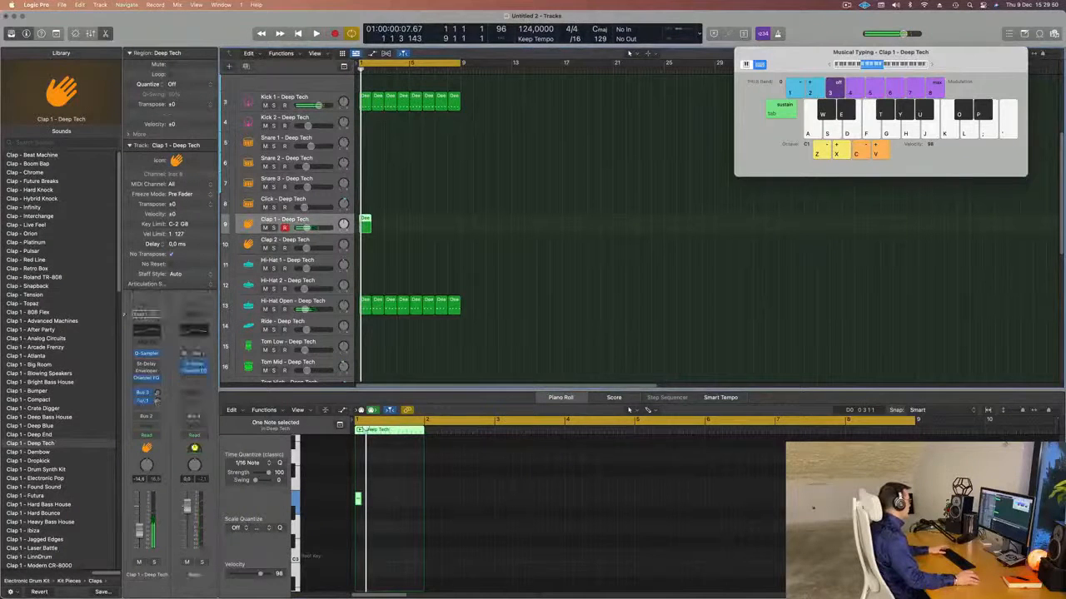
pyautogui.press('space')
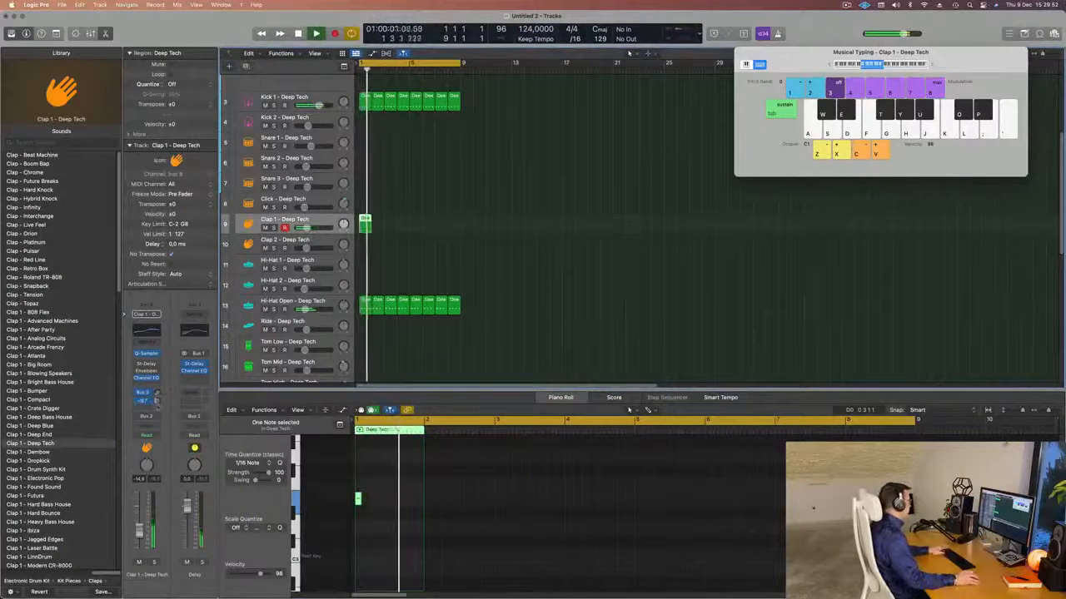
pyautogui.moveTo(158, 402); pyautogui.dragTo(159, 406)
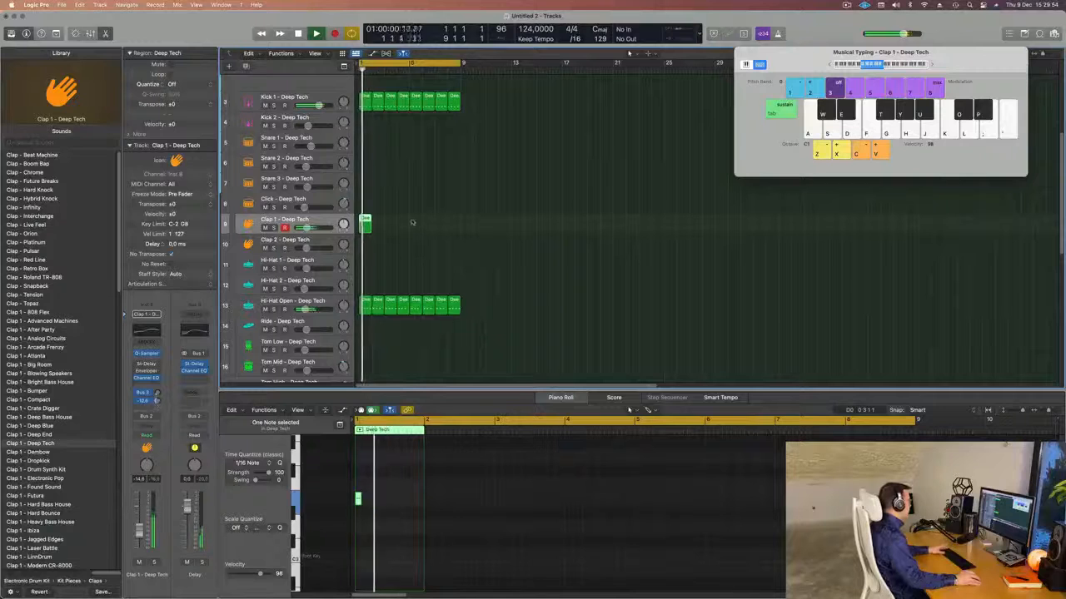
# Step: Repeat the one-bar Clap 1 region seven times to fill the eight-bar cycle
pyautogui.moveTo(437, 209); pyautogui.dragTo(367, 244)
pyautogui.press('super+r')
pyautogui.press('super+r')
pyautogui.press('super+r')
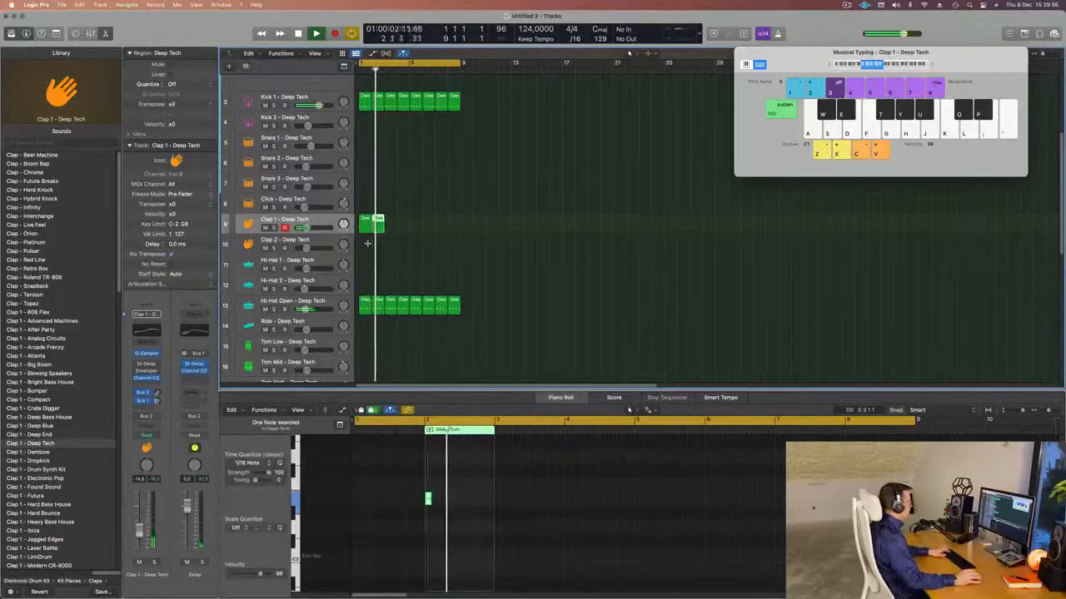
pyautogui.press('super+r')
pyautogui.press('super+r')
pyautogui.press('super+r')
pyautogui.press('super+r')
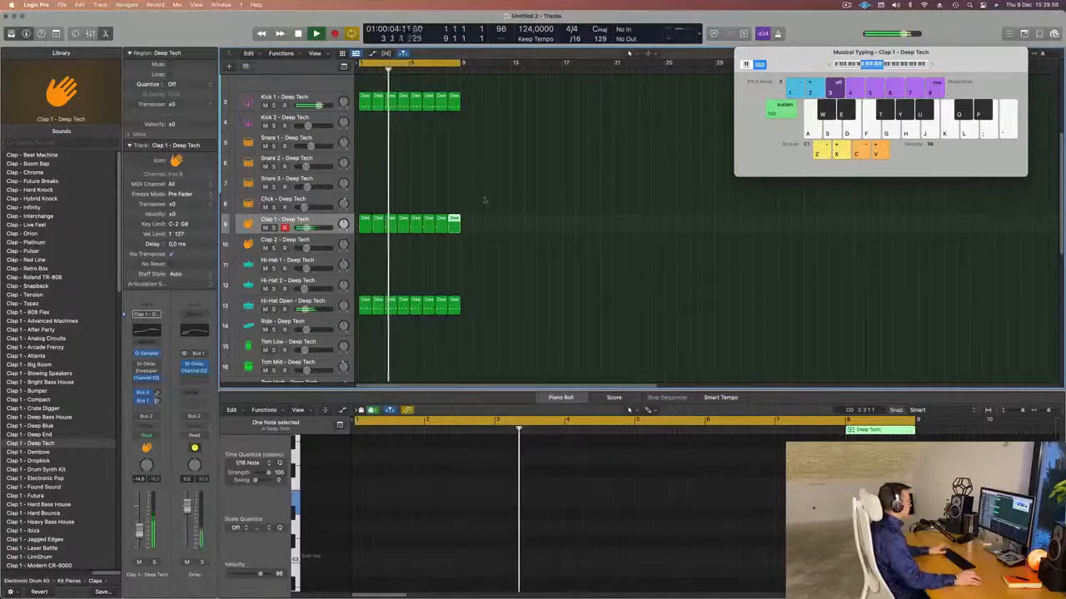
# Step: Select the Clap 1 track with all its regions and lower its volume to -17.6 dB during playback
pyautogui.click(376, 186)
pyautogui.press('space')
pyautogui.click(320, 220)
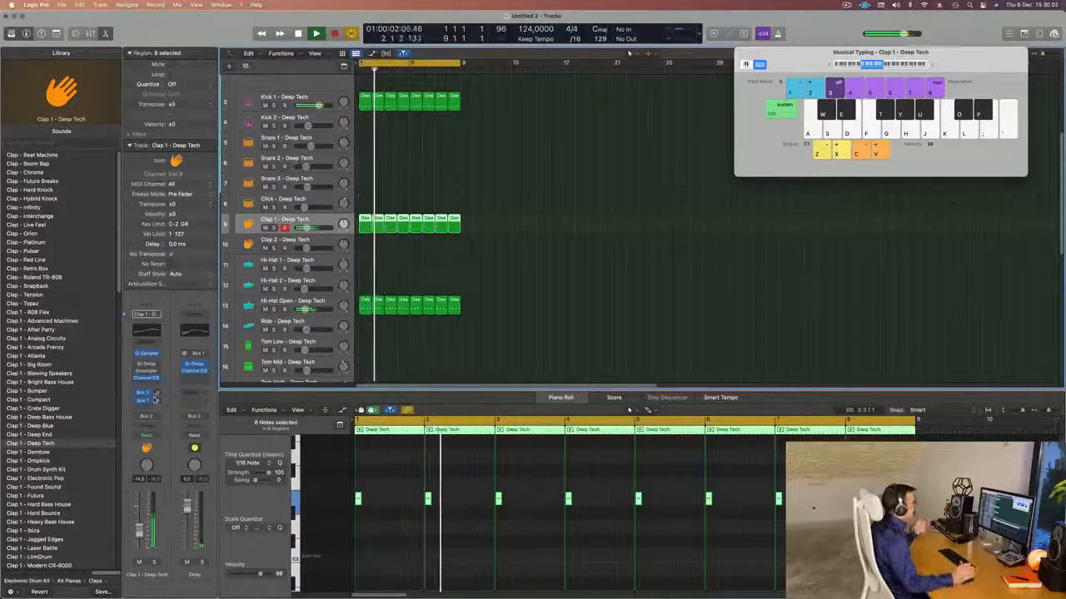
pyautogui.press('super+Up')
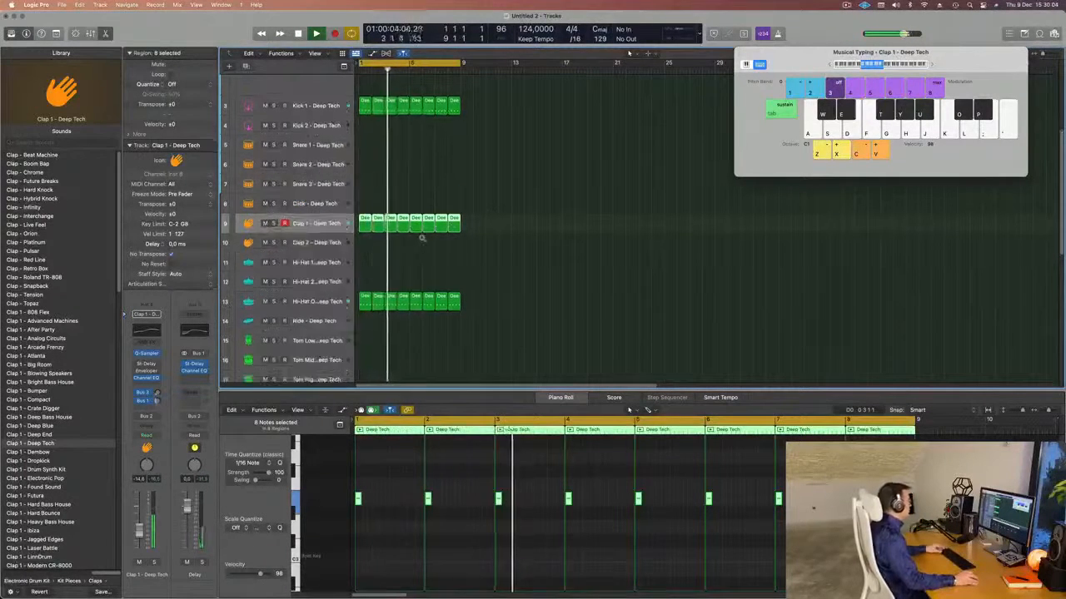
pyautogui.press('Return')
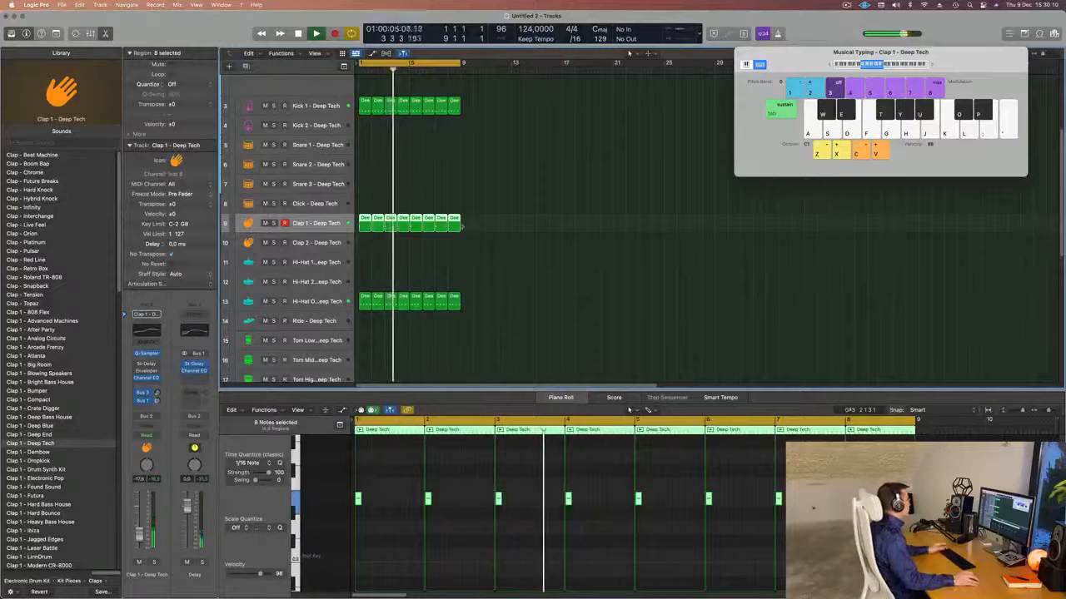
# Step: Copy the first Clap 1 region to bar 1 of the Block track
pyautogui.click(466, 266)
pyautogui.scroll(-4, 463, 265)
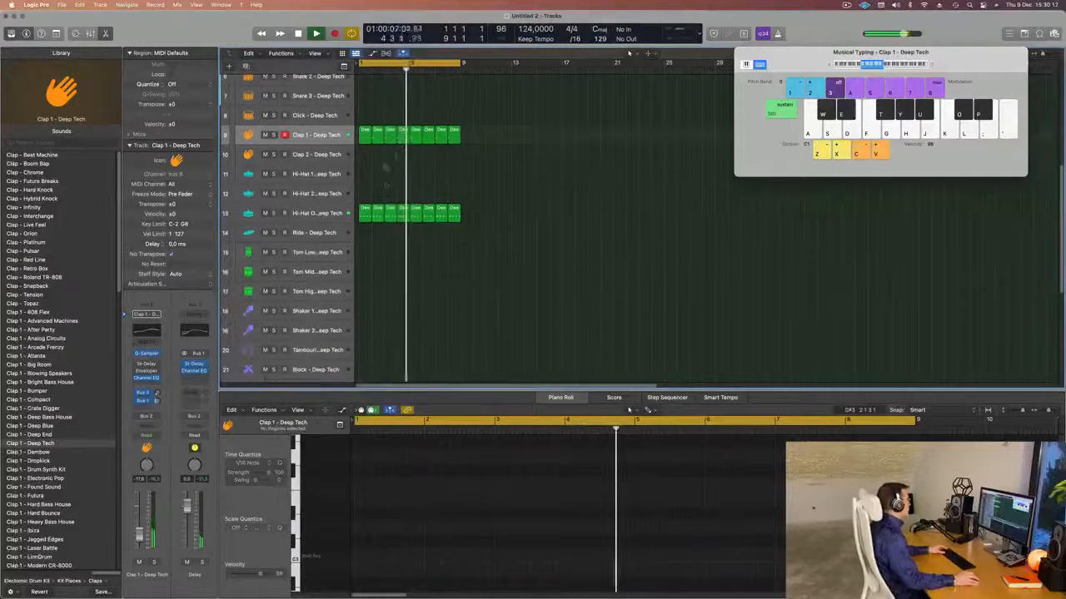
pyautogui.click(364, 211)
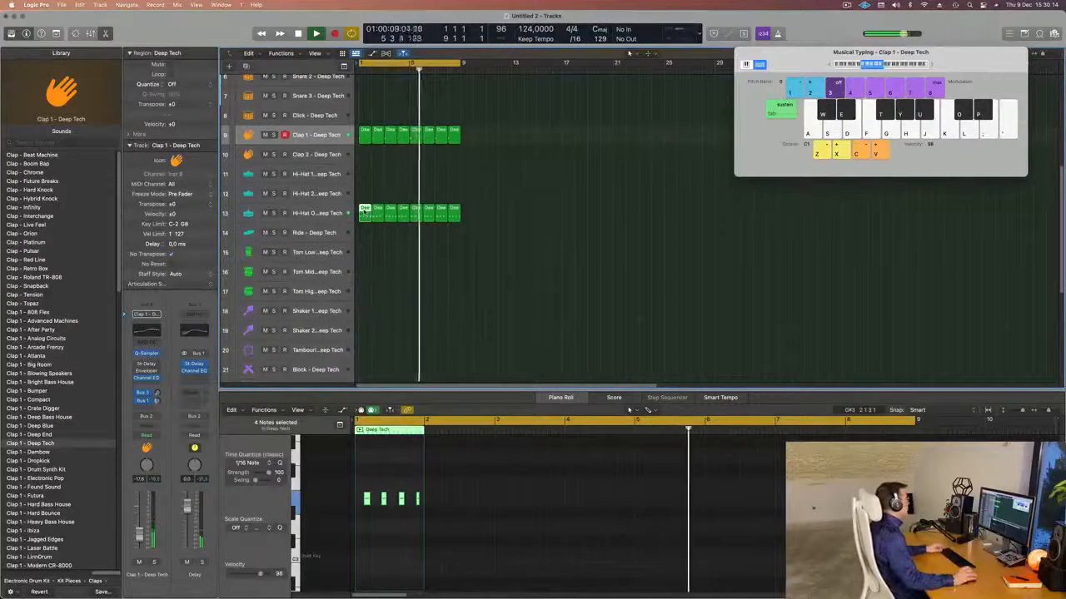
pyautogui.scroll(-3, 377, 252)
pyautogui.scroll(-2, 378, 250)
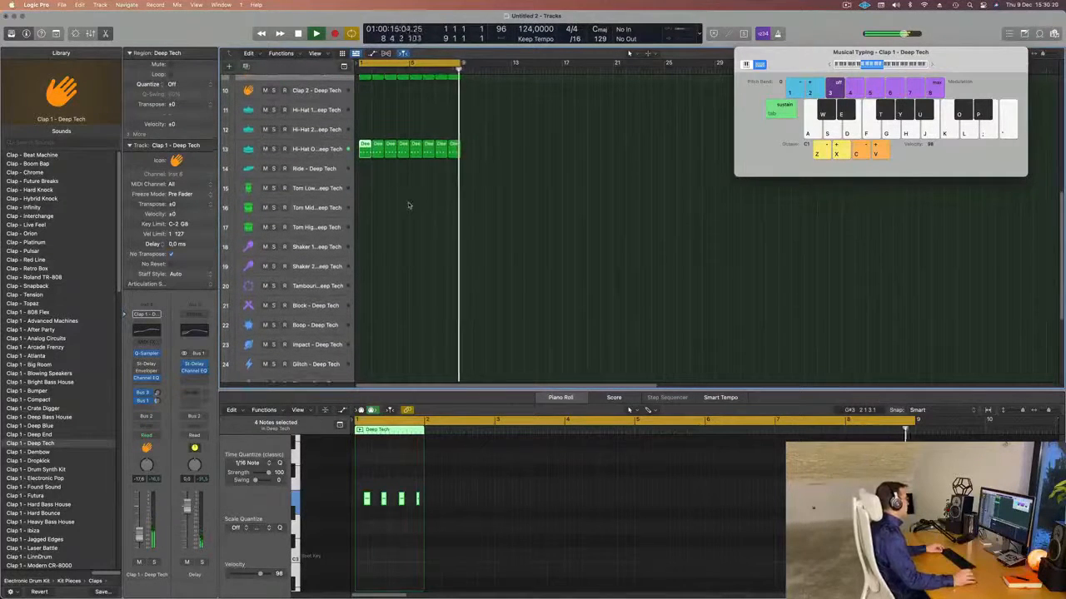
pyautogui.scroll(3, 391, 183)
pyautogui.click(361, 127)
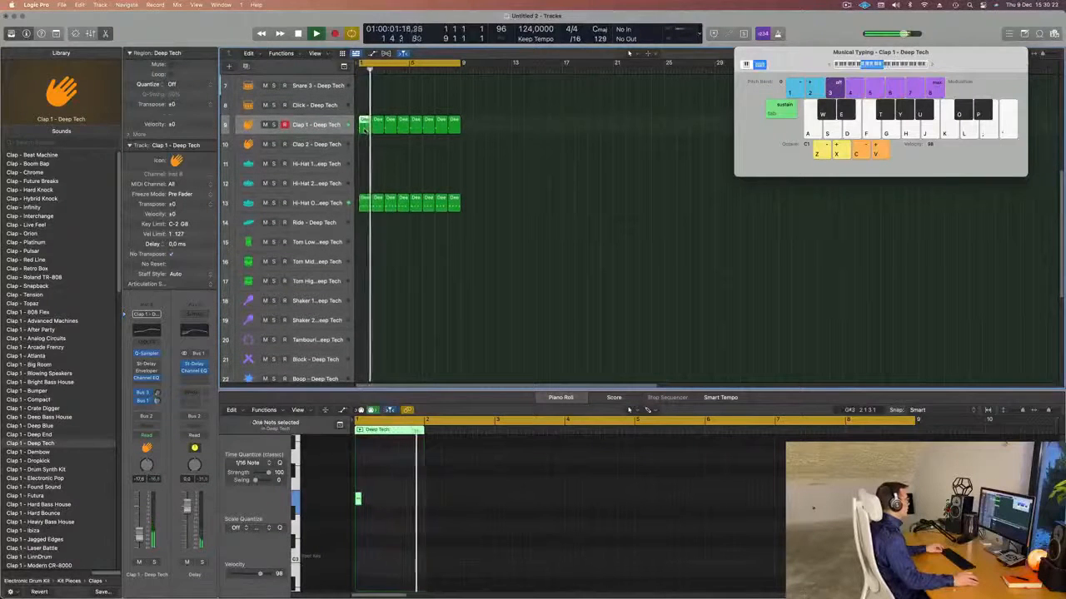
pyautogui.moveTo(362, 127); pyautogui.dragTo(353, 389)
pyautogui.press('space')
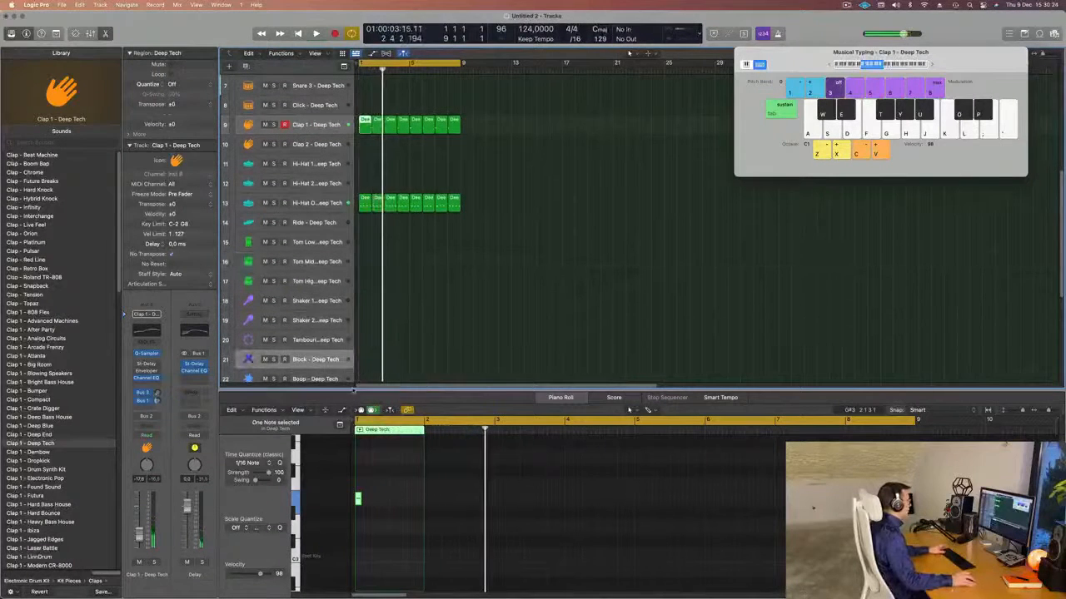
pyautogui.moveTo(364, 124); pyautogui.dragTo(364, 360)
# Step: Select the Block track and play its one-note region with the rest of the loop from the start
pyautogui.press('space')
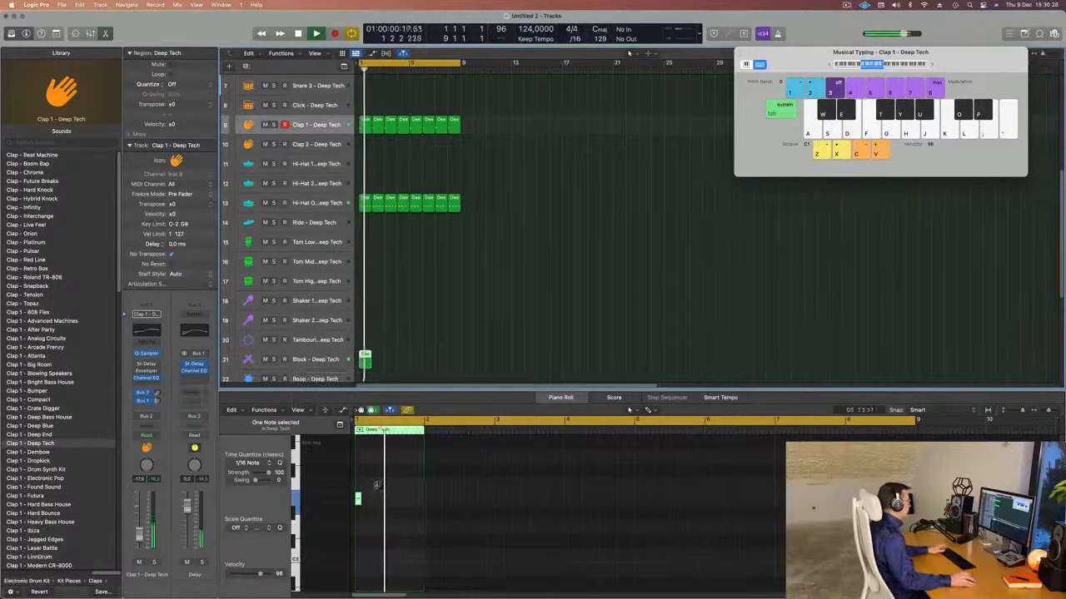
pyautogui.press('space')
pyautogui.press('space')
pyautogui.click(312, 360)
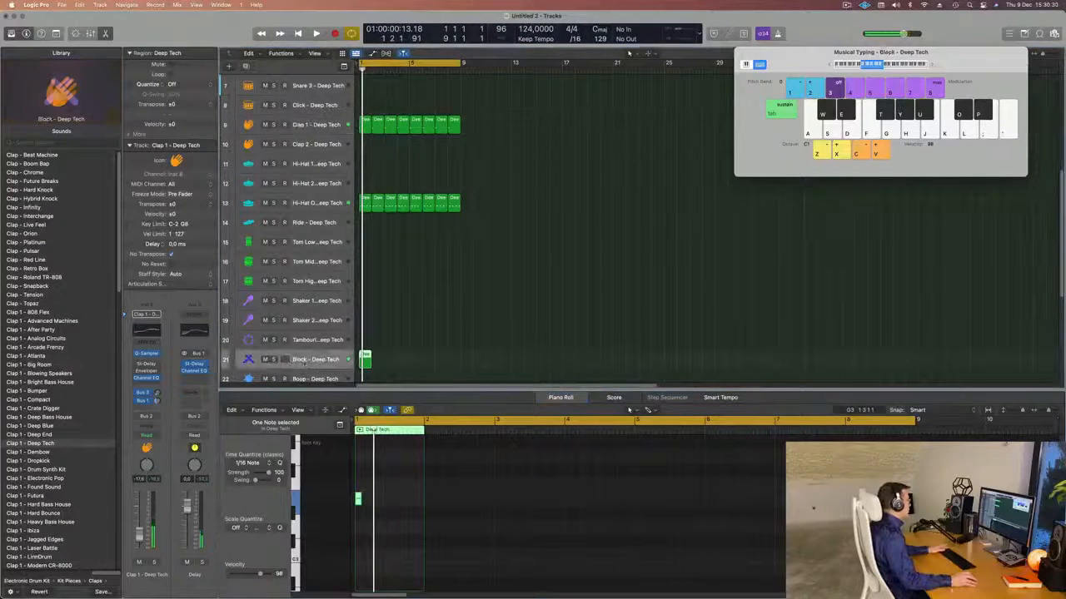
pyautogui.press('space')
pyautogui.press('space')
pyautogui.press('space')
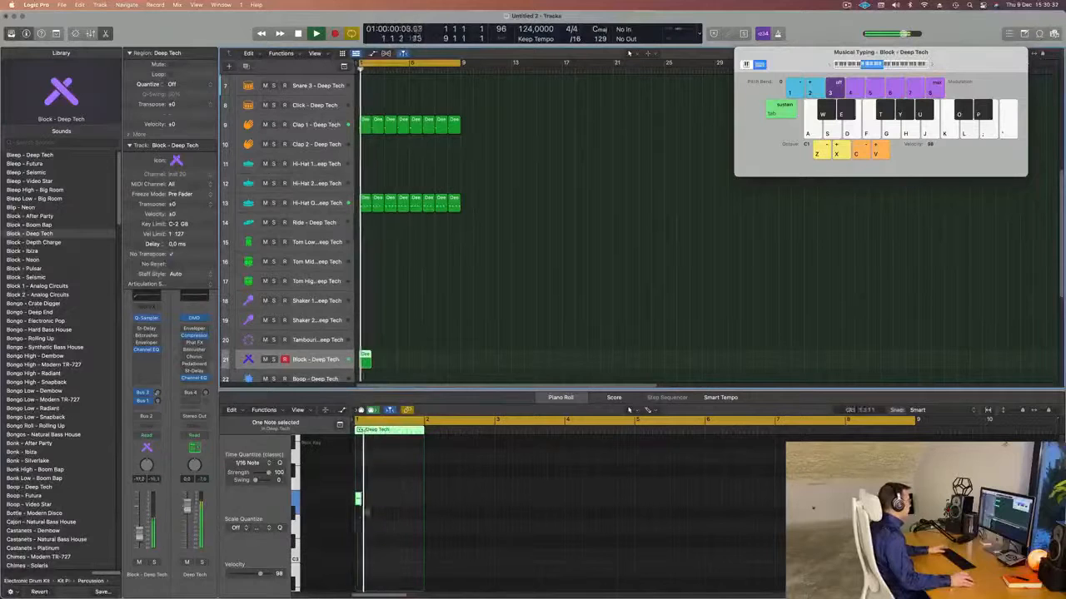
# Step: Shift the single note in the Block region four sixteenths later, to beat 2 of the bar
pyautogui.moveTo(358, 500); pyautogui.dragTo(362, 500)
pyautogui.press('space')
pyautogui.press('space')
pyautogui.hotkey('alt', 'Right')
pyautogui.hotkey('alt', 'Right')
pyautogui.hotkey('alt', 'Right')
pyautogui.hotkey('alt', 'Right')
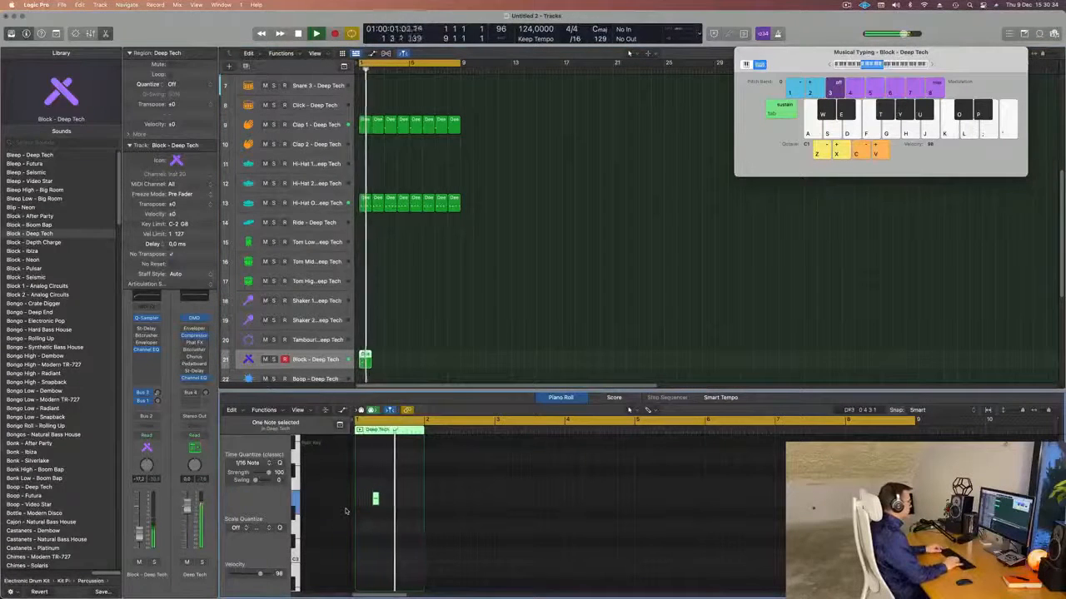
# Step: Replay the loop from the start and duplicate the Block region's single note slightly after itself in bar 1
pyautogui.press('space')
pyautogui.press('space')
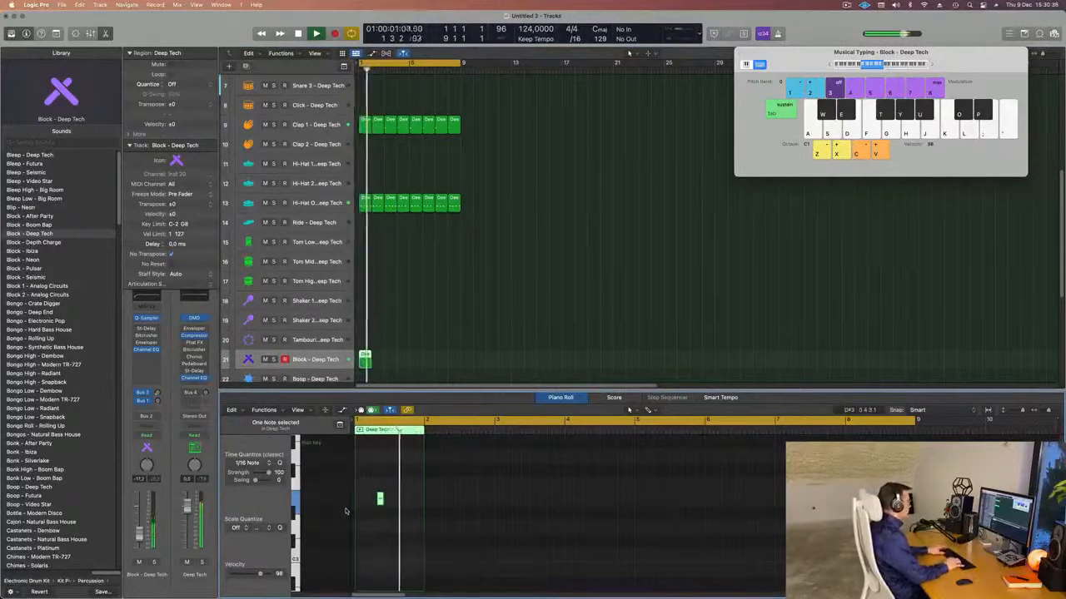
pyautogui.scroll(4, 386, 514)
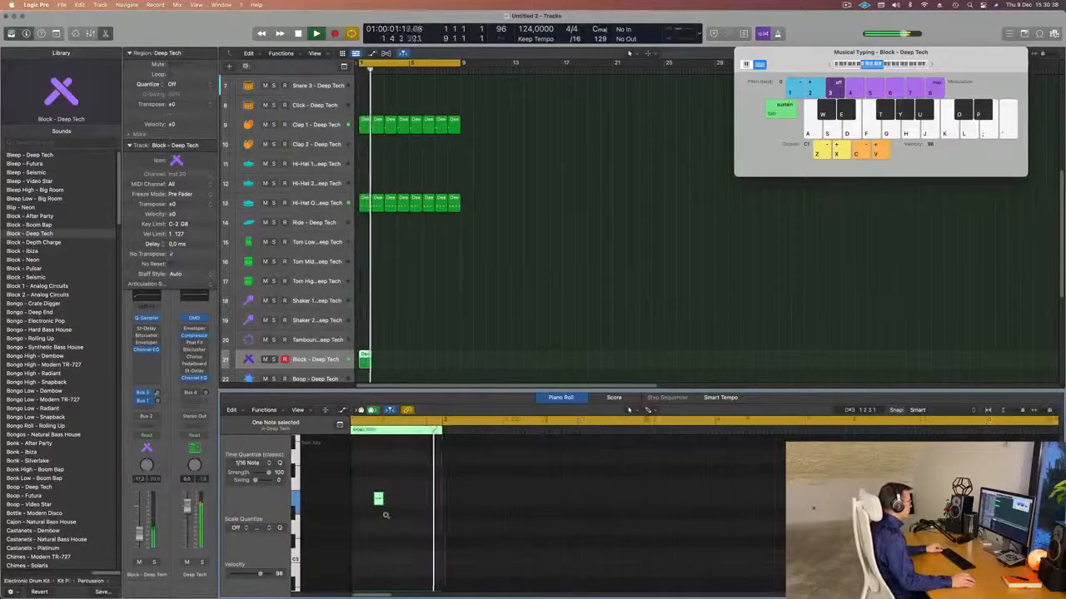
pyautogui.hscroll(-3, 392, 509)
pyautogui.press('super+space')
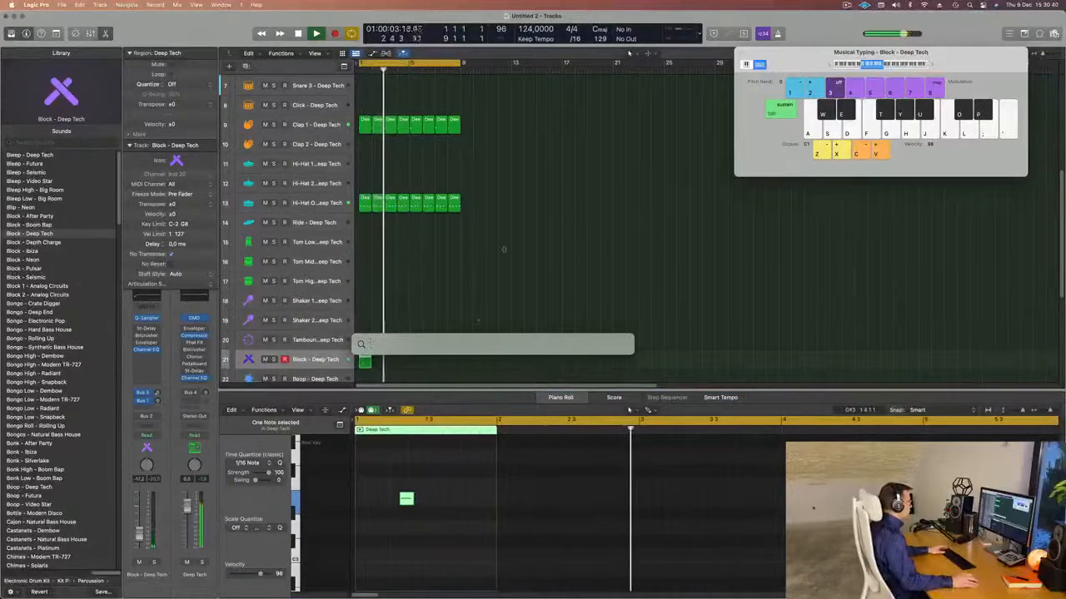
pyautogui.click(503, 250)
pyautogui.press('space')
pyautogui.press('space')
pyautogui.click(371, 359)
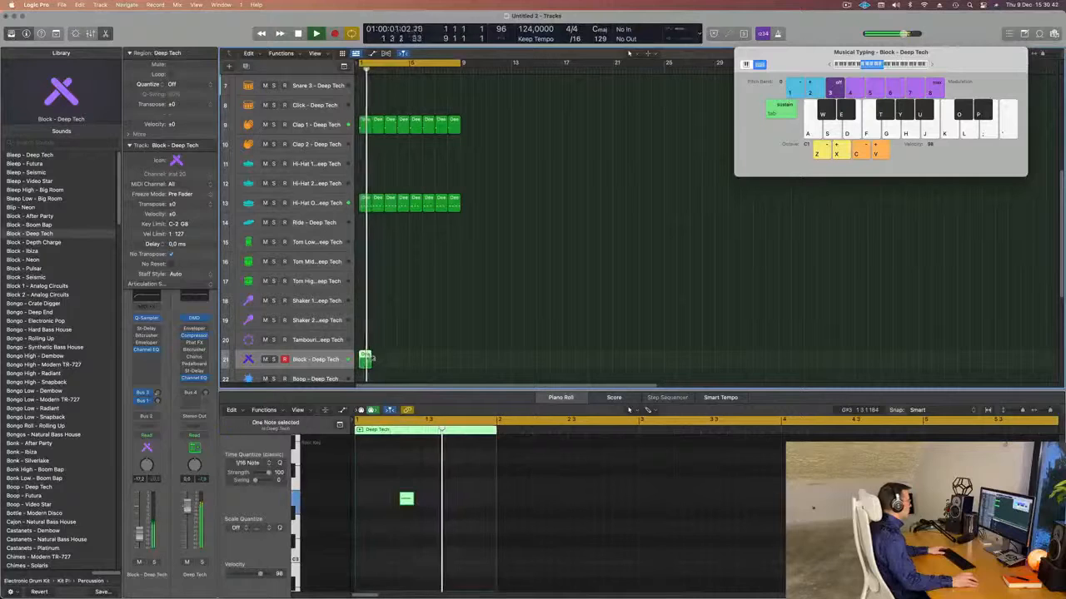
pyautogui.moveTo(405, 499); pyautogui.dragTo(437, 500)
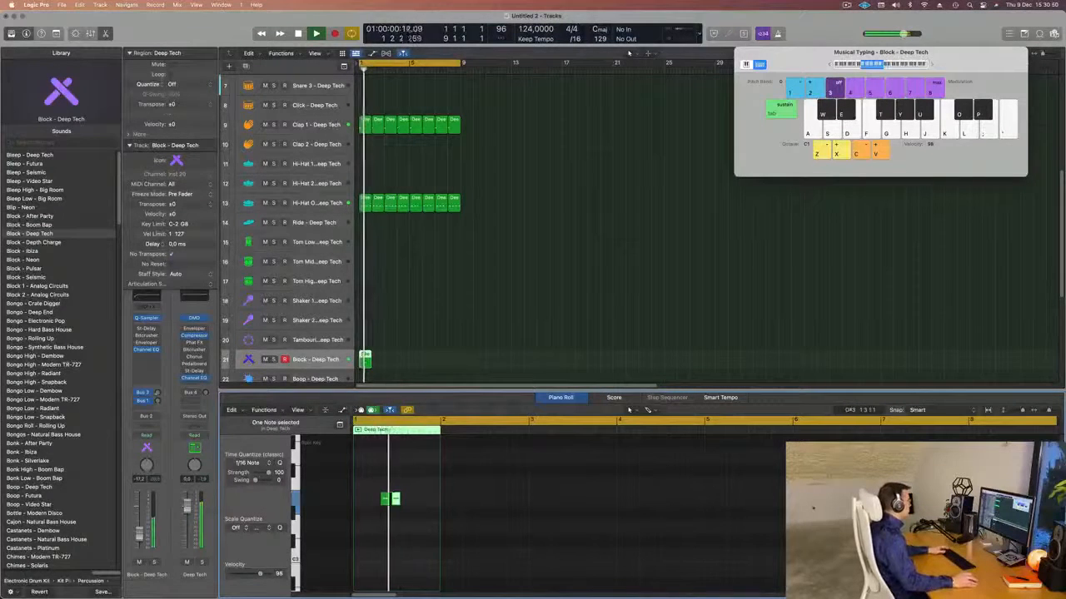
# Step: Select both notes in the Block region and move them to a different pitch
pyautogui.click(330, 360)
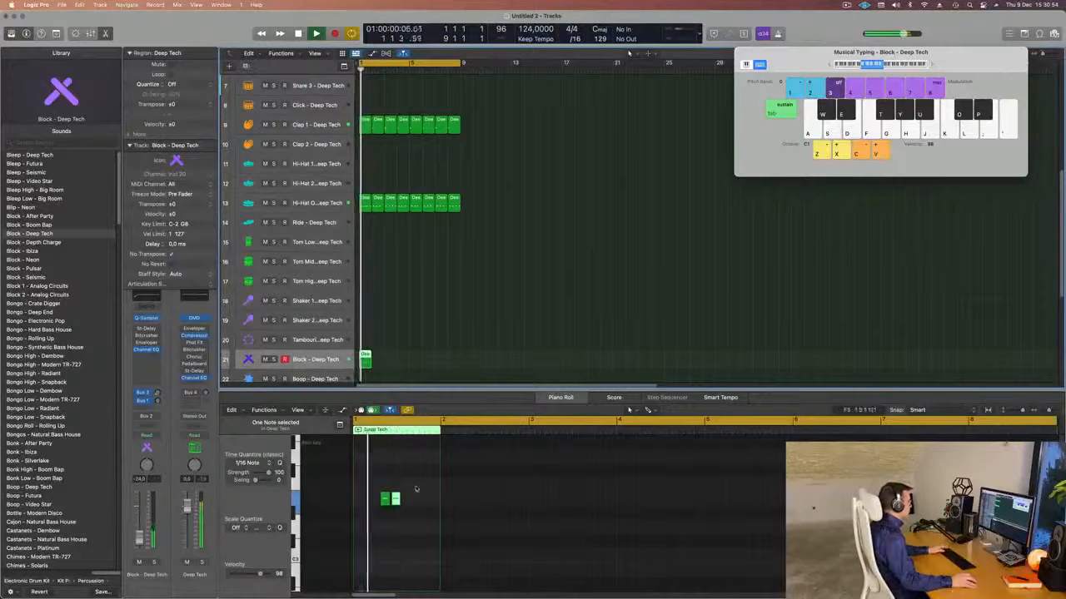
pyautogui.moveTo(417, 489); pyautogui.dragTo(374, 503)
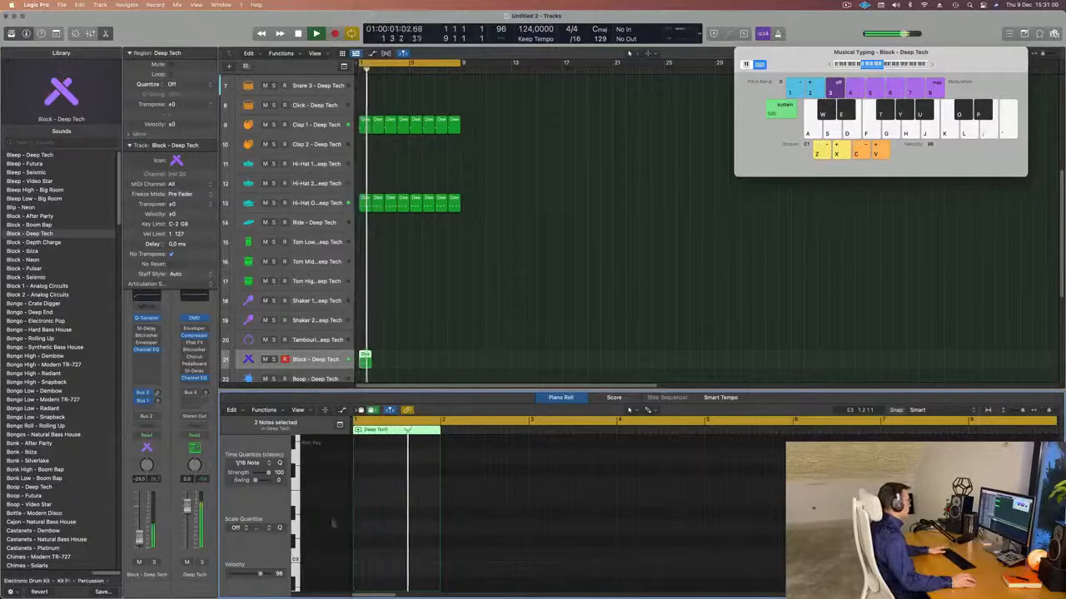
pyautogui.scroll(-4, 384, 517)
pyautogui.moveTo(408, 508); pyautogui.dragTo(381, 548)
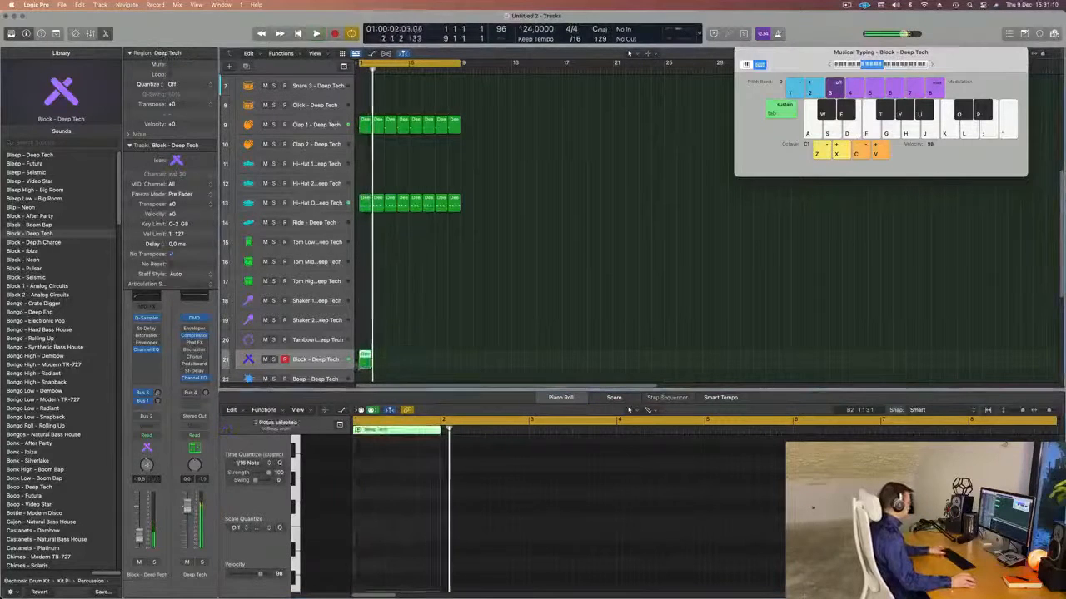
# Step: Repeat the two-note Block region through bar 8
pyautogui.press('super+r')
pyautogui.press('super+r')
pyautogui.press('super+r')
pyautogui.press('super+r')
pyautogui.press('super+r')
pyautogui.press('super+r')
pyautogui.press('super+r')
pyautogui.press('super+r')
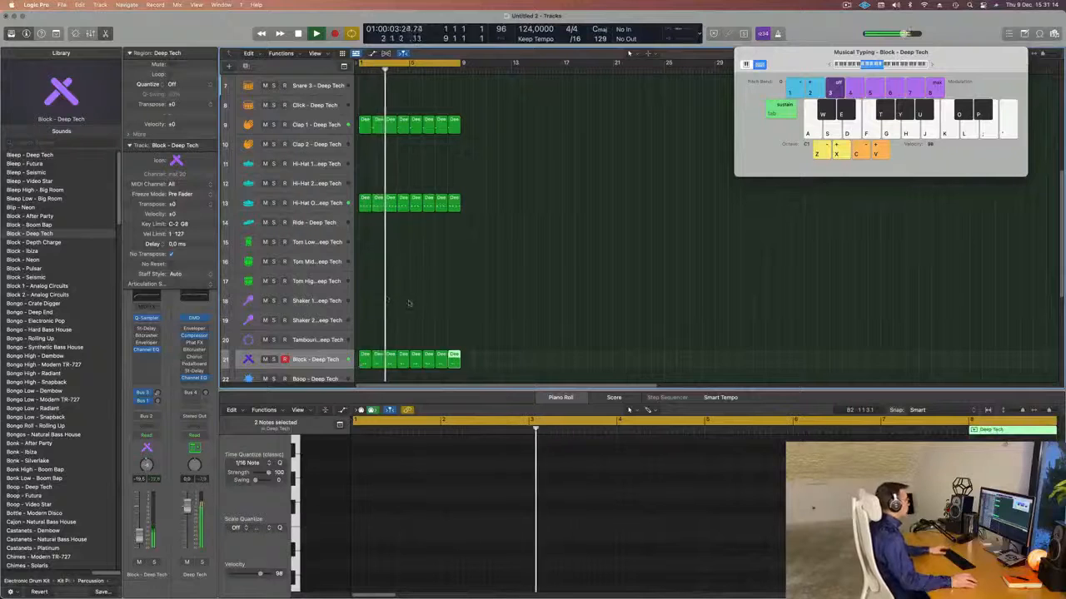
# Step: Copy the first open hi-hat region to bar 1 of the Shaker 2 track and stop playback
pyautogui.scroll(5, 416, 304)
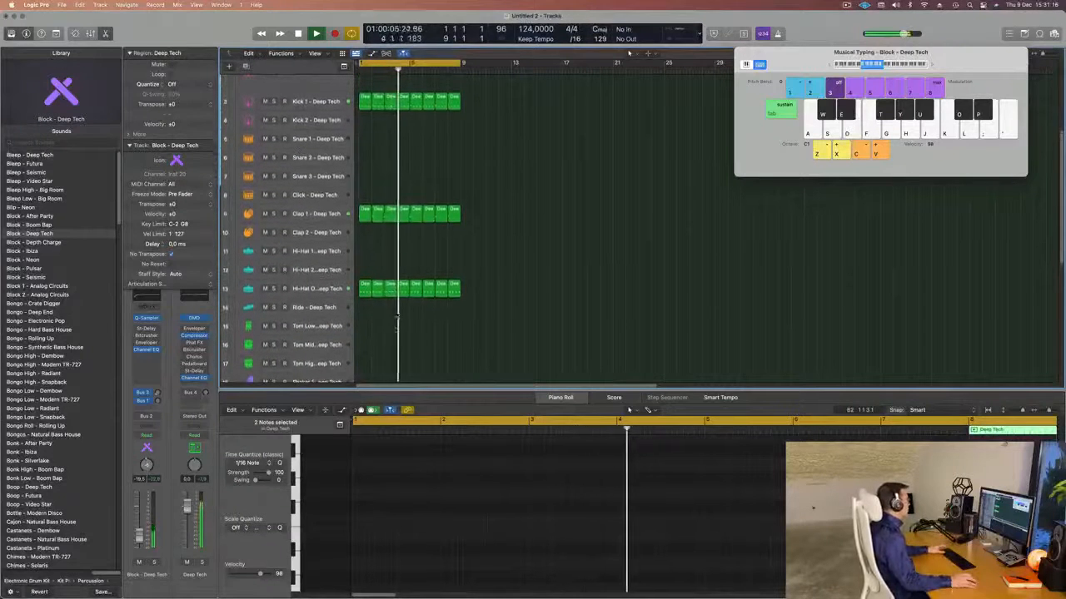
pyautogui.scroll(-5, 398, 283)
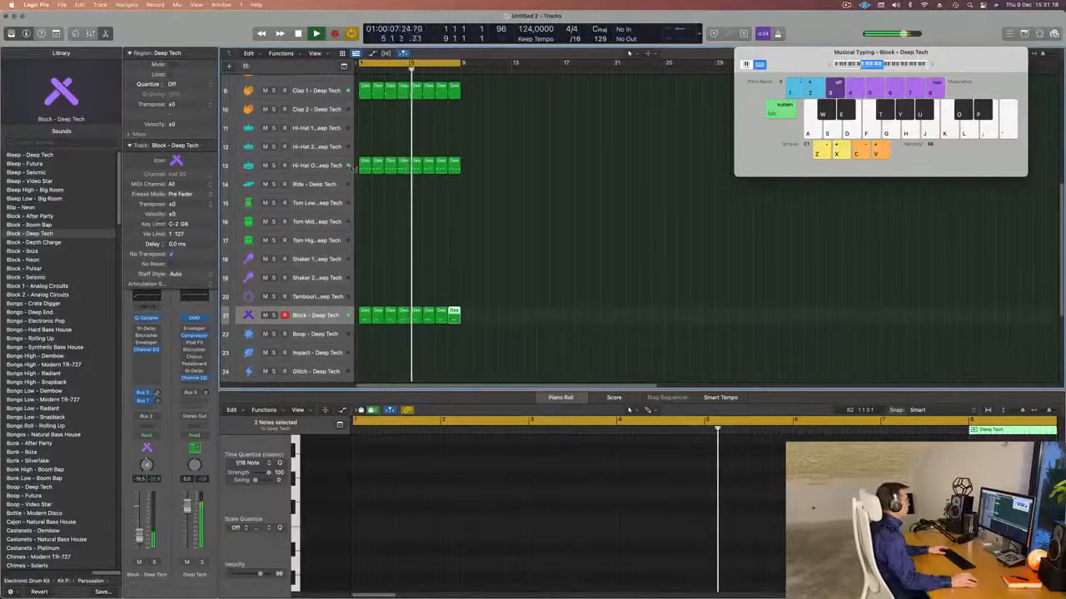
pyautogui.click(365, 163)
pyautogui.moveTo(366, 163); pyautogui.dragTo(363, 282)
pyautogui.press('space')
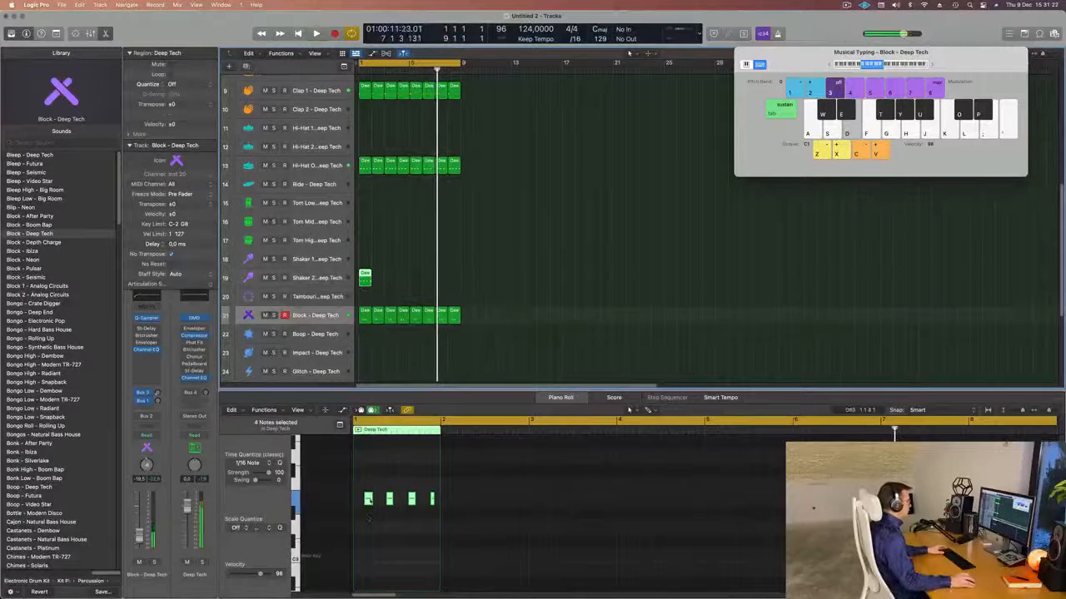
# Step: Select the four notes in the Shaker 2 region and duplicate them until every sixteenth of the bar is filled
pyautogui.moveTo(364, 485); pyautogui.dragTo(446, 524)
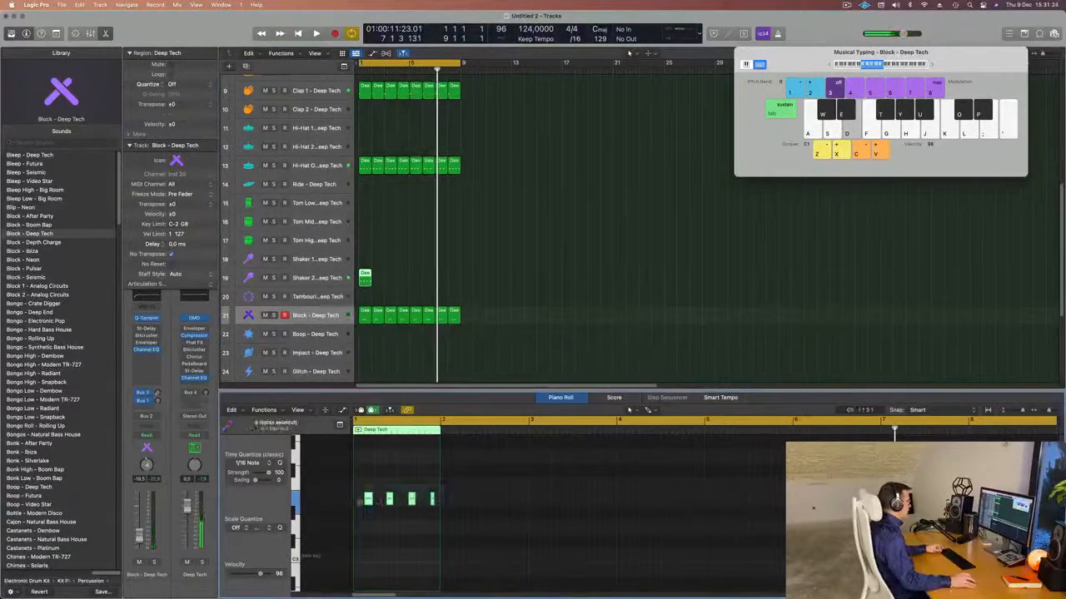
pyautogui.scroll(5, 415, 499)
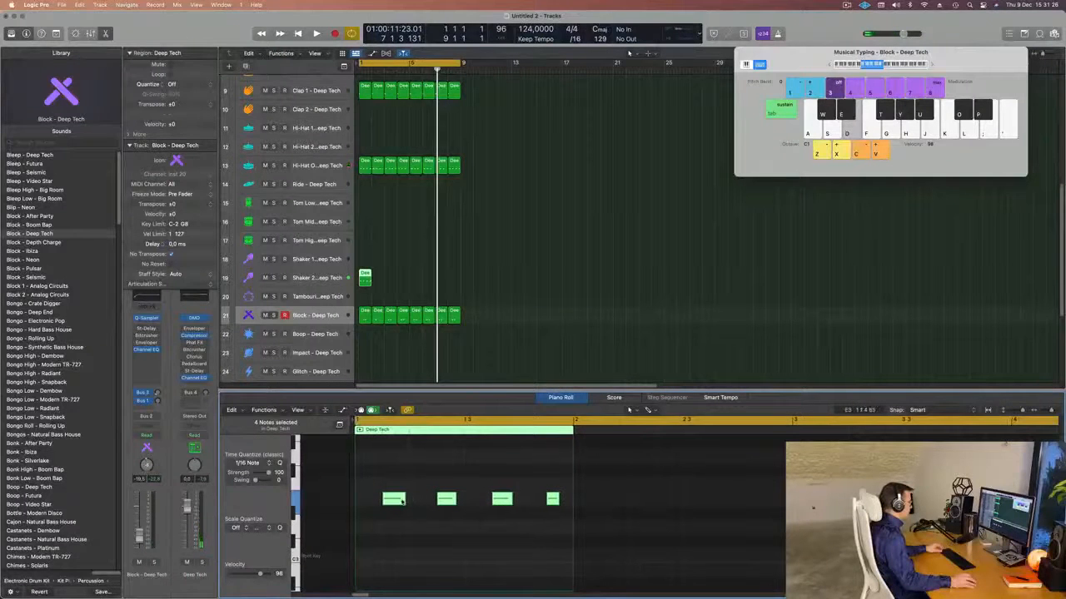
pyautogui.moveTo(402, 498)
pyautogui.mouseDown()
pyautogui.moveTo(361, 506)
pyautogui.moveTo(404, 512)
pyautogui.moveTo(416, 489)
pyautogui.mouseUp()
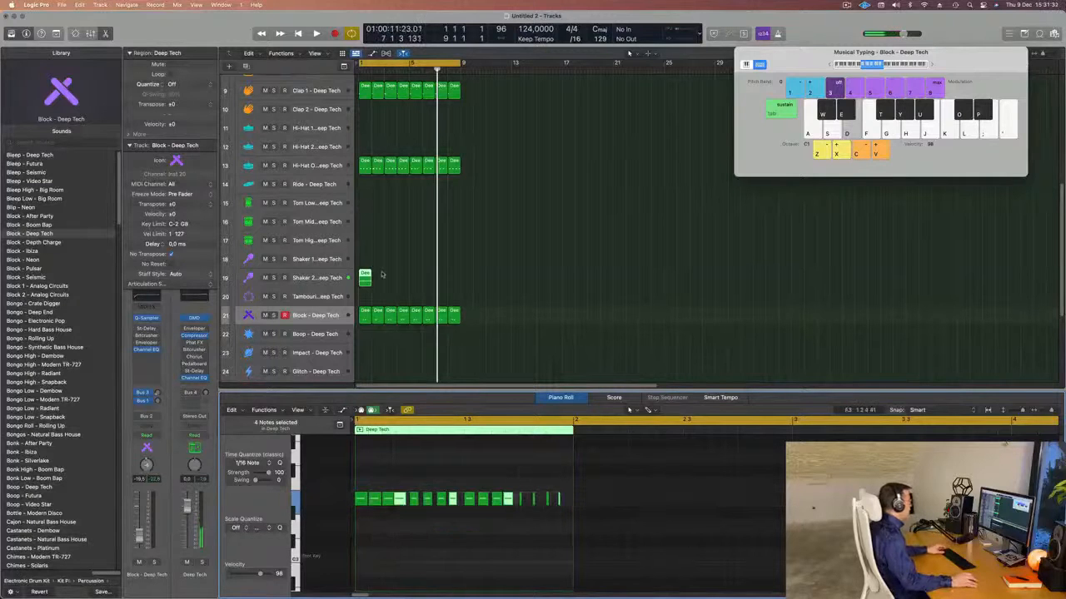
# Step: Repeat the Shaker 2 region through bar 8, select its track and play the loop from the start
pyautogui.press('super+r')
pyautogui.press('super+r')
pyautogui.press('super+r')
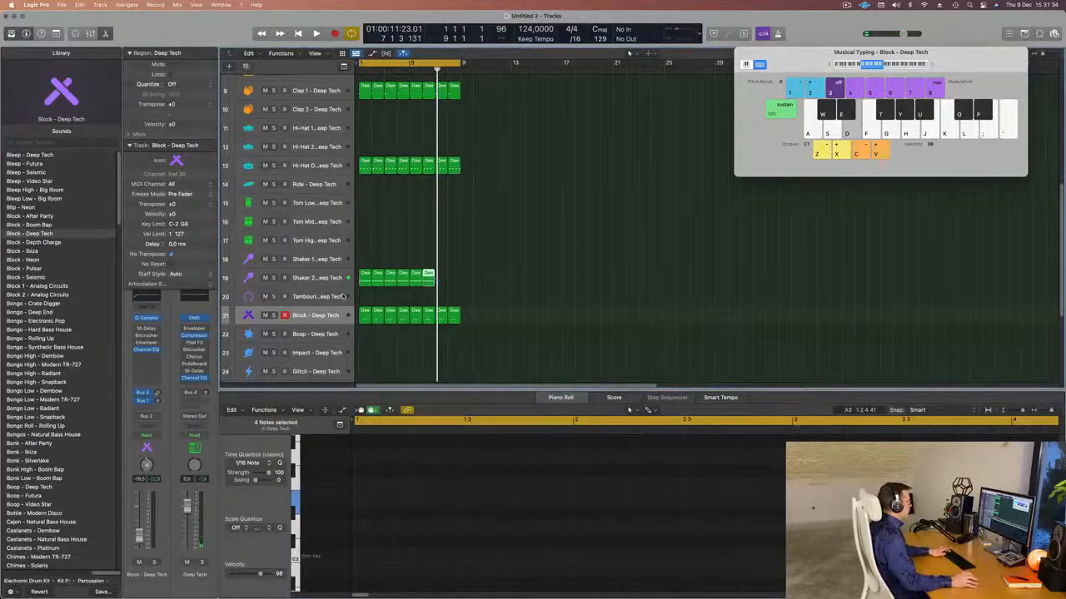
pyautogui.press('space')
pyautogui.click(302, 283)
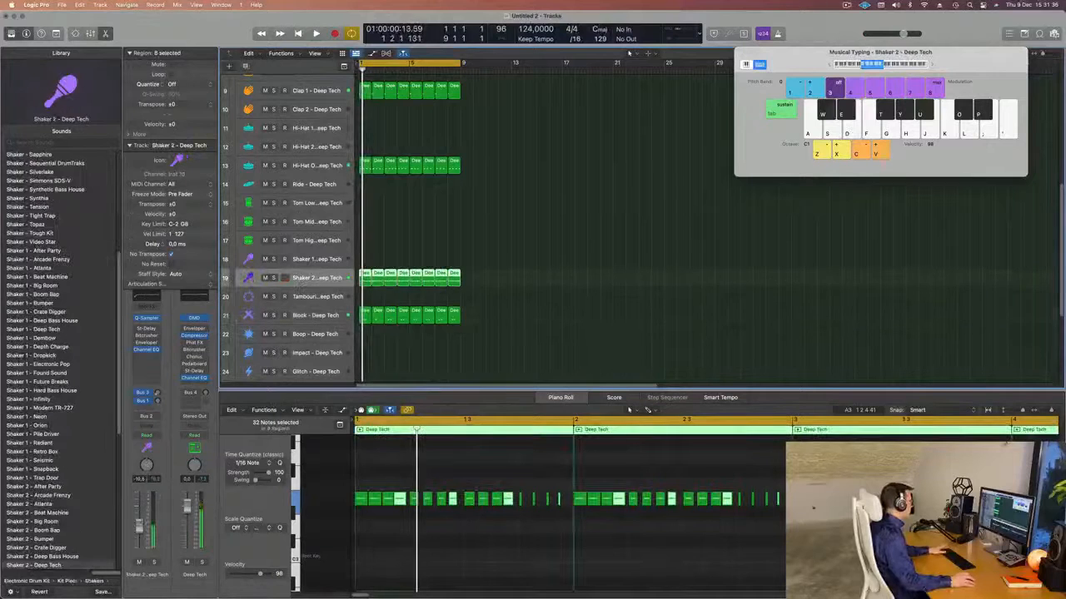
pyautogui.press('space')
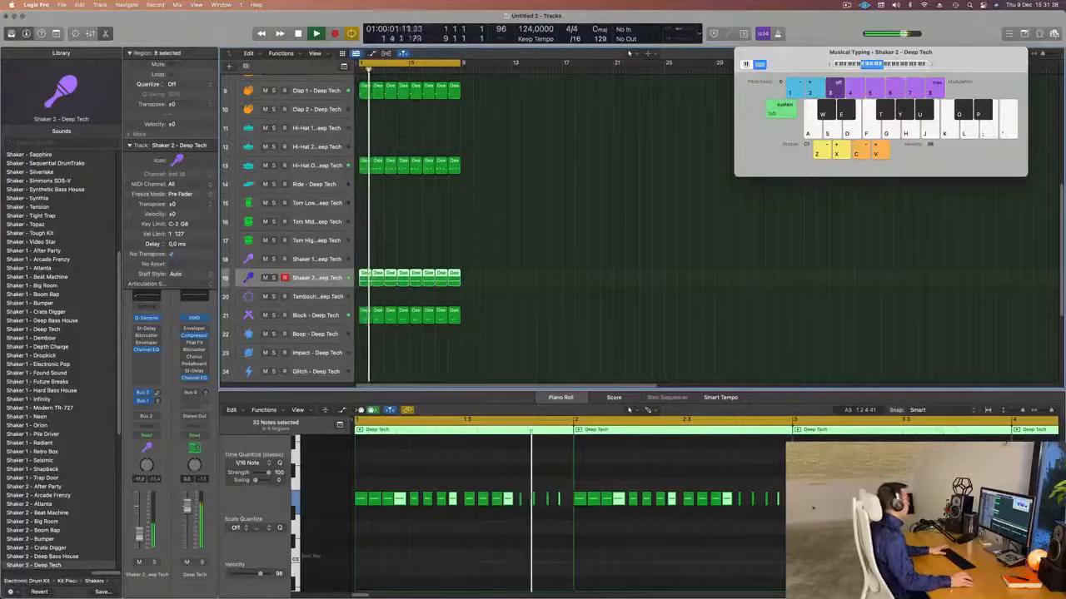
# Step: Open the Stereo Delay on Shaker 2, load the Dual 1/16 Slap preset and reposition its window
pyautogui.click(146, 330)
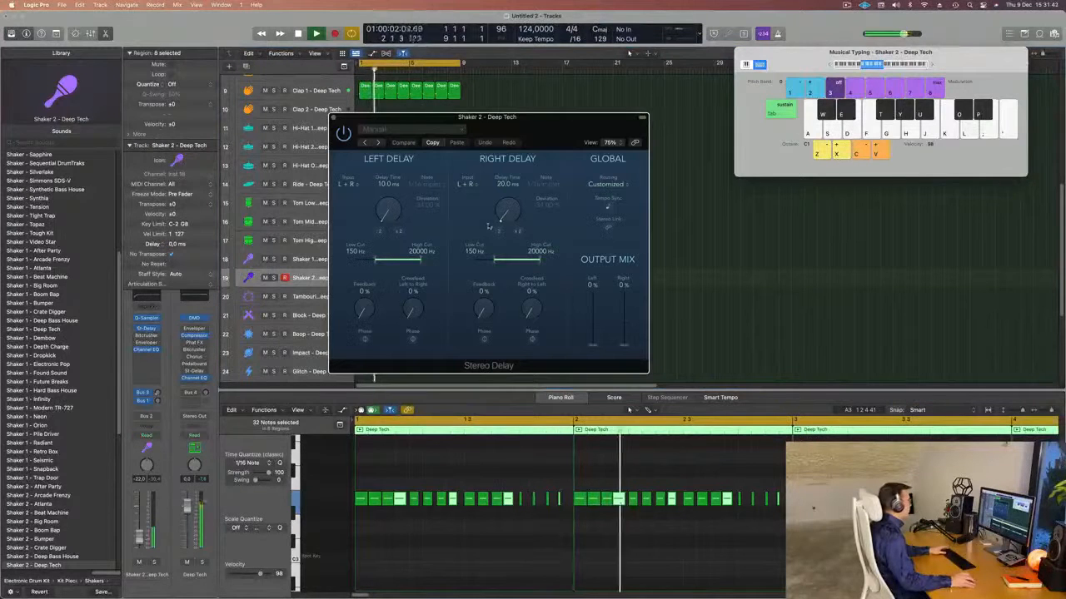
pyautogui.click(427, 131)
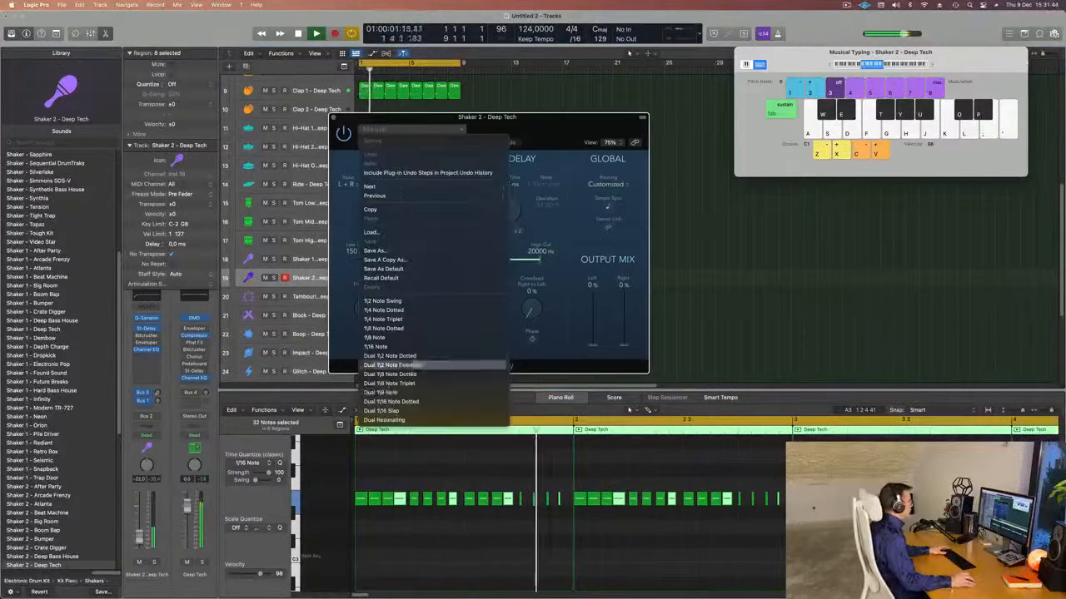
pyautogui.click(425, 412)
pyautogui.moveTo(517, 137); pyautogui.dragTo(515, 174)
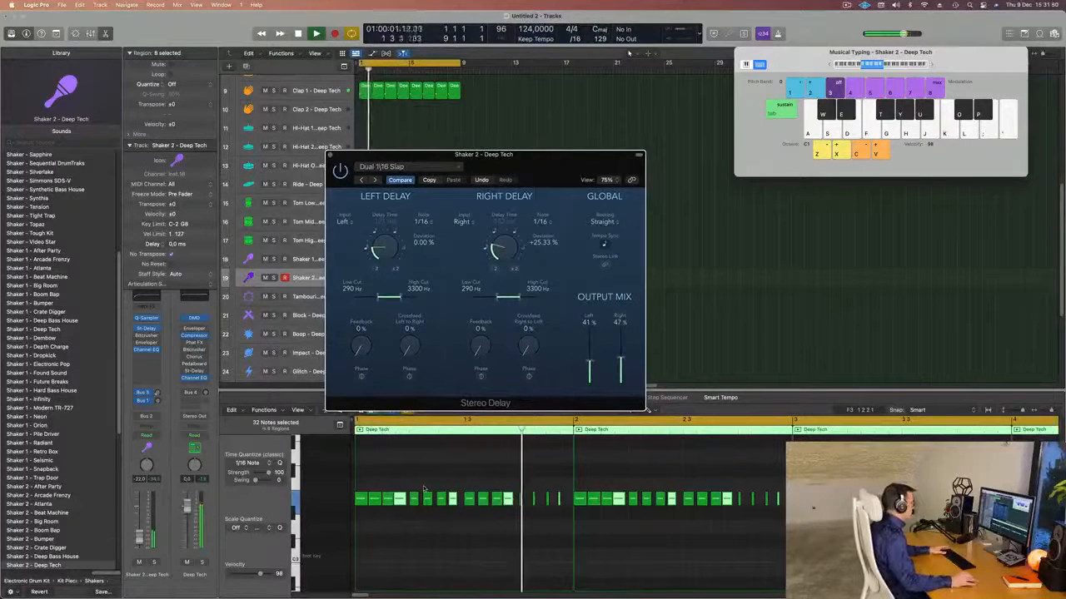
# Step: Set the Stereo Delay's deviation to +3.67% left and -1.33% right, with output mix at 38% left and 39% right
pyautogui.moveTo(412, 238); pyautogui.dragTo(460, 182)
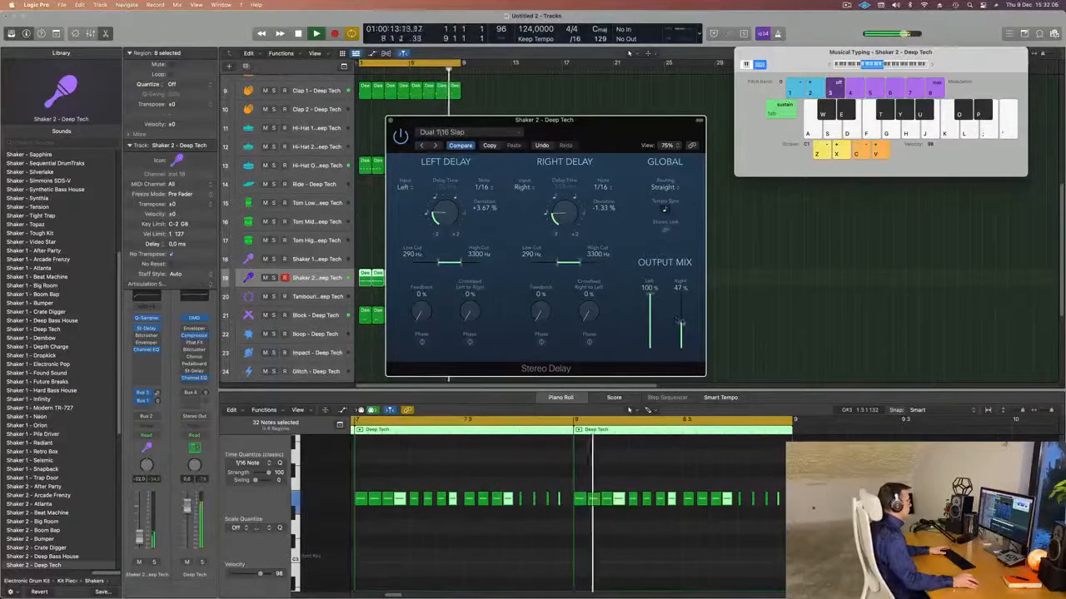
pyautogui.moveTo(685, 283); pyautogui.dragTo(682, 332)
pyautogui.moveTo(650, 296); pyautogui.dragTo(653, 331)
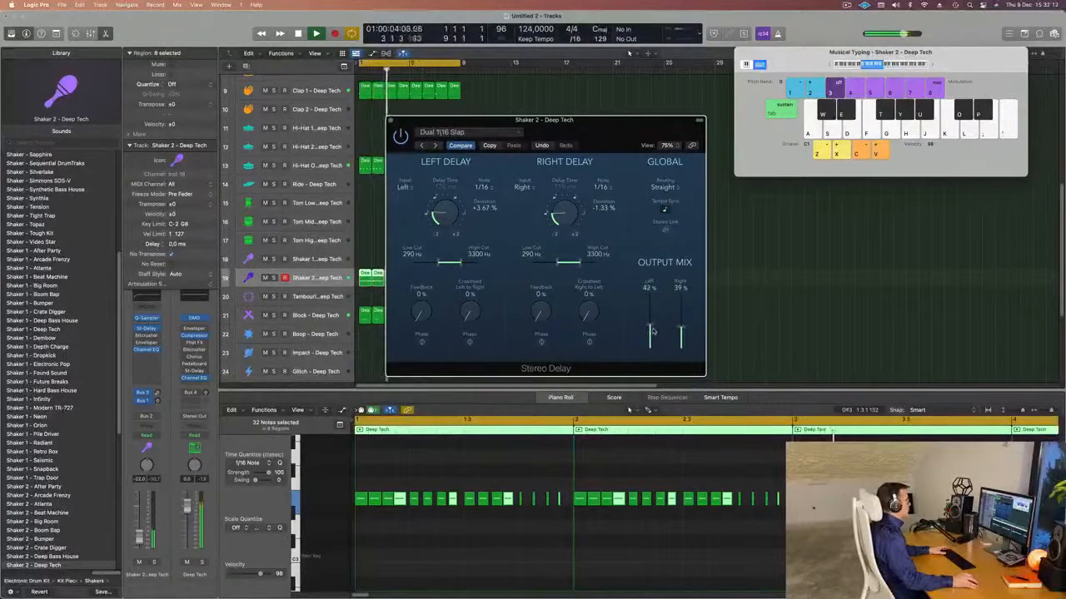
pyautogui.press('space')
pyautogui.moveTo(648, 170); pyautogui.dragTo(637, 164)
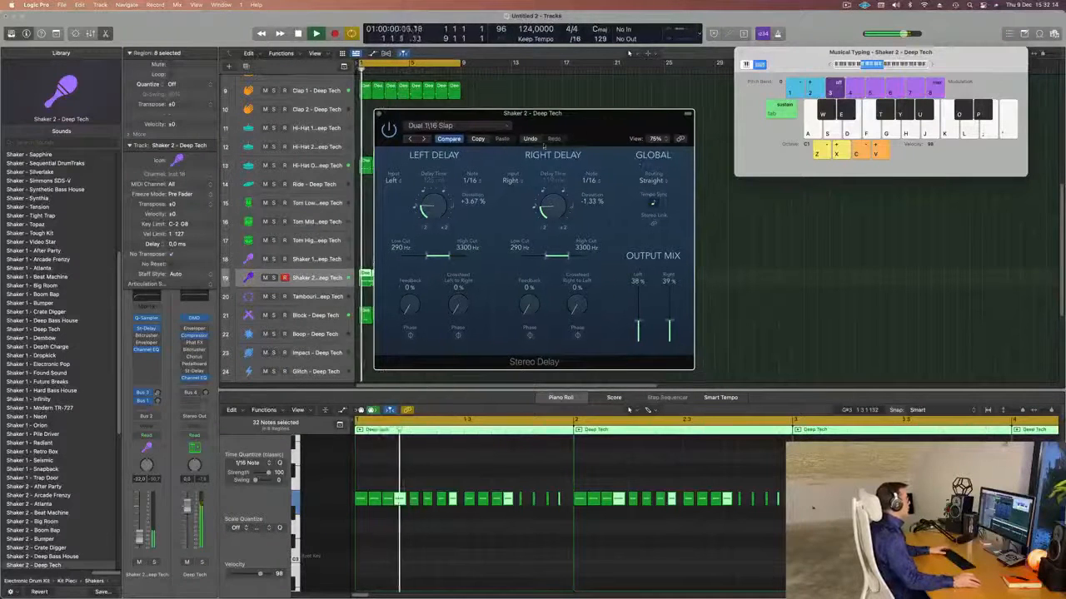
# Step: Replay the loop from the start and lower the Shaker 2 track's volume to -23 dB
pyautogui.press('space')
pyautogui.press('space')
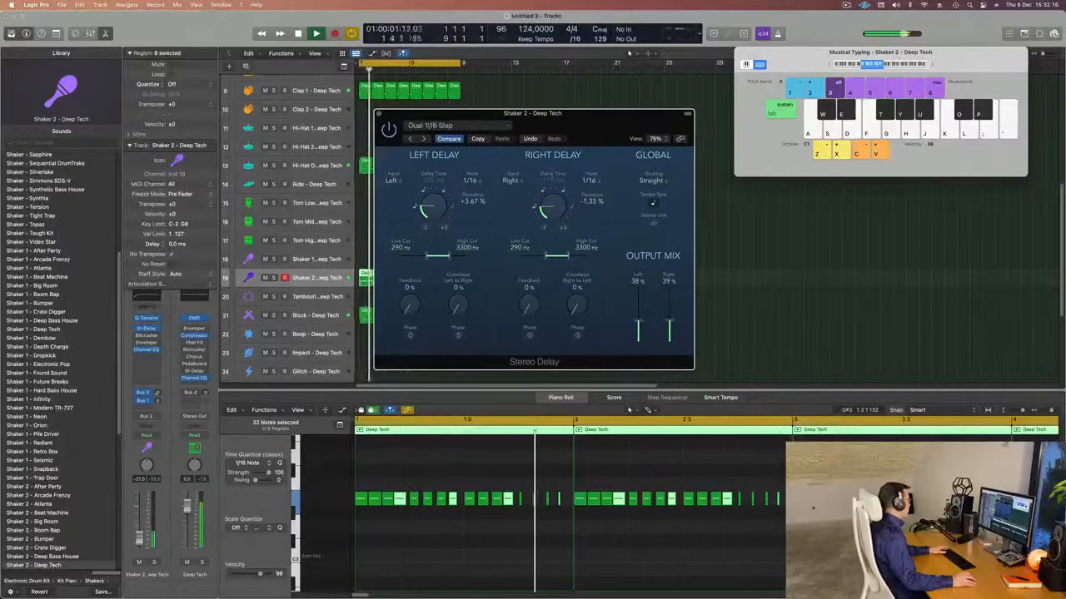
pyautogui.moveTo(139, 537); pyautogui.dragTo(139, 539)
pyautogui.press('space')
pyautogui.press('space')
# Step: Insert a stereo Compressor on Shaker 2 and set its side chain to Kick 1 - Deep Tech (Inst 2)
pyautogui.click(154, 362)
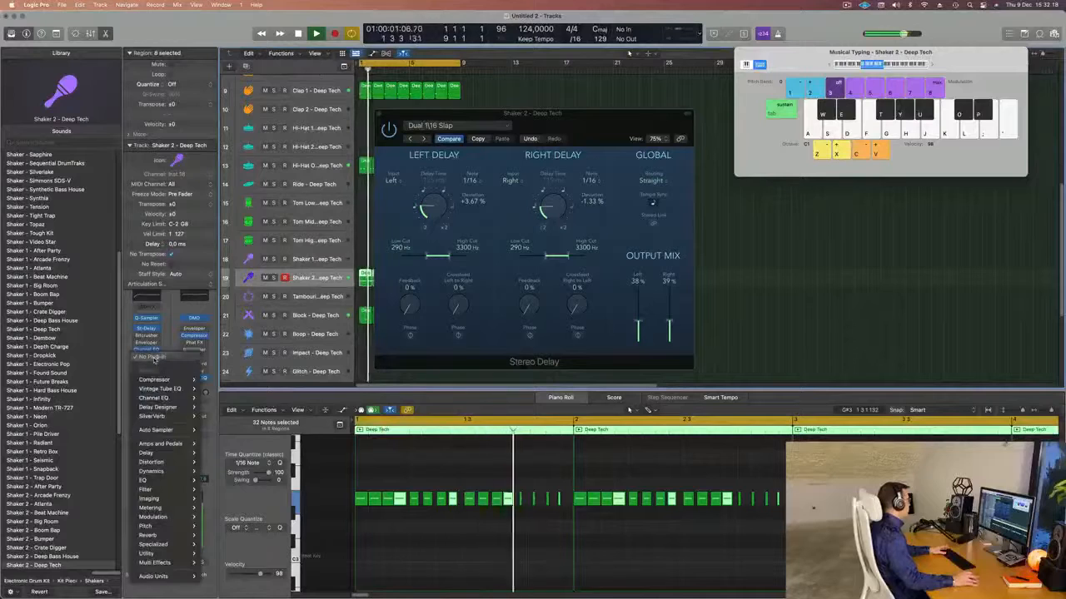
pyautogui.moveTo(167, 385)
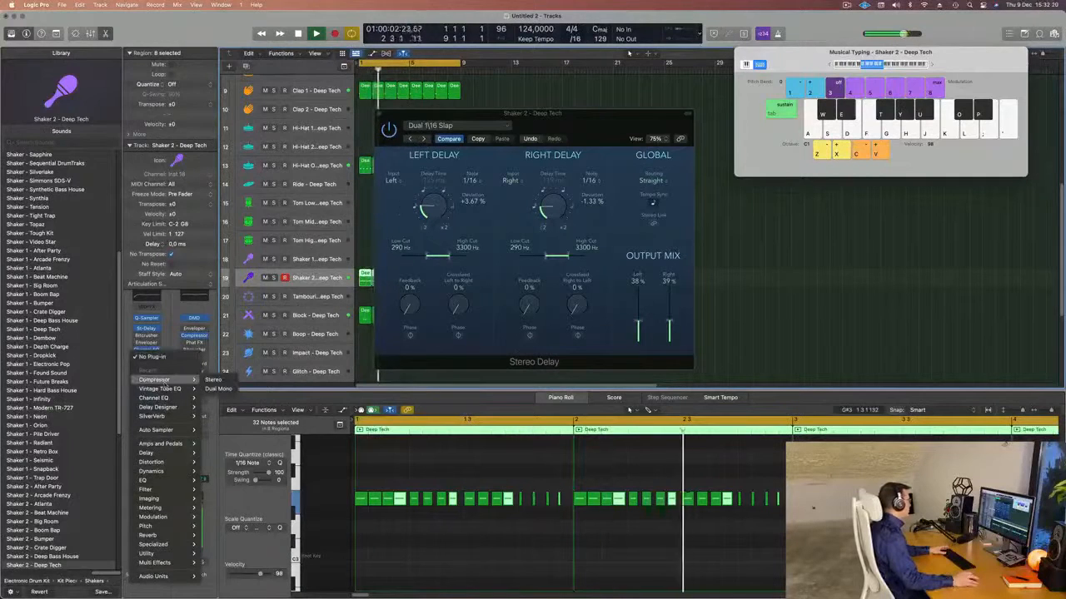
pyautogui.click(213, 380)
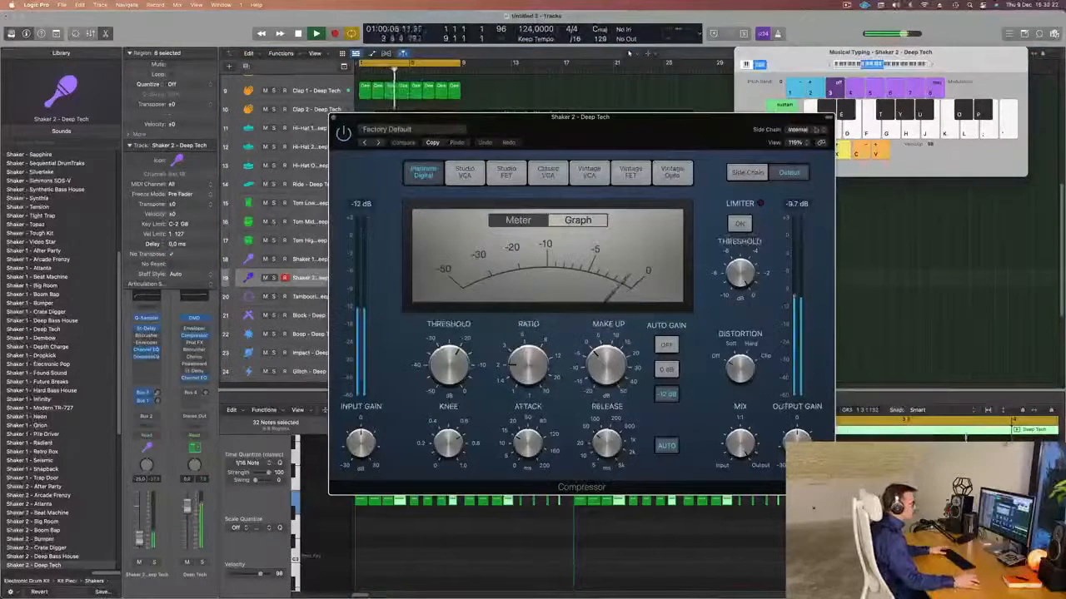
pyautogui.click(797, 129)
pyautogui.moveTo(806, 155)
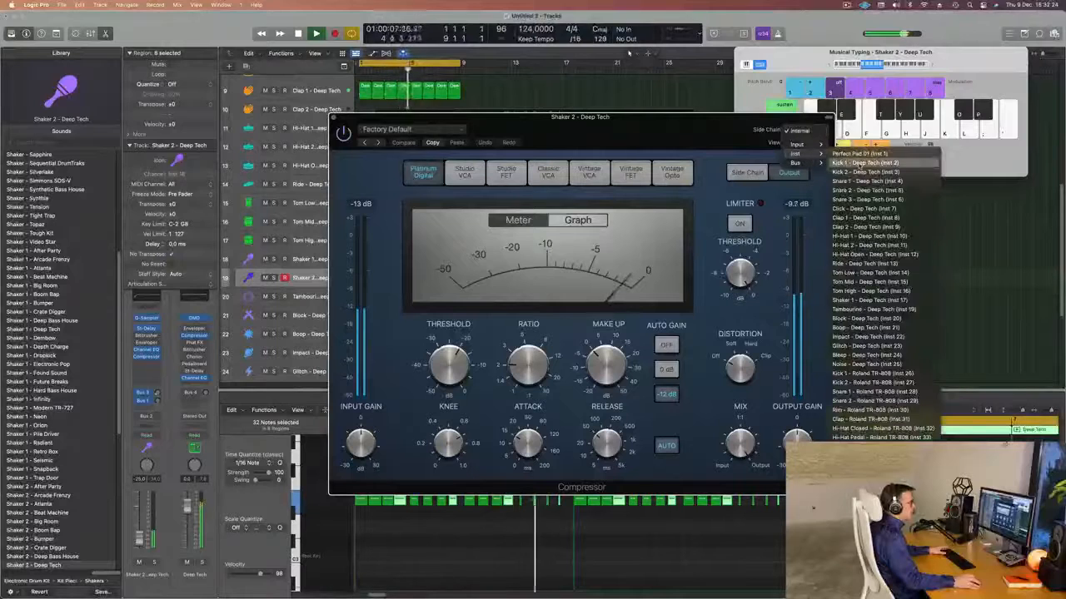
pyautogui.click(866, 162)
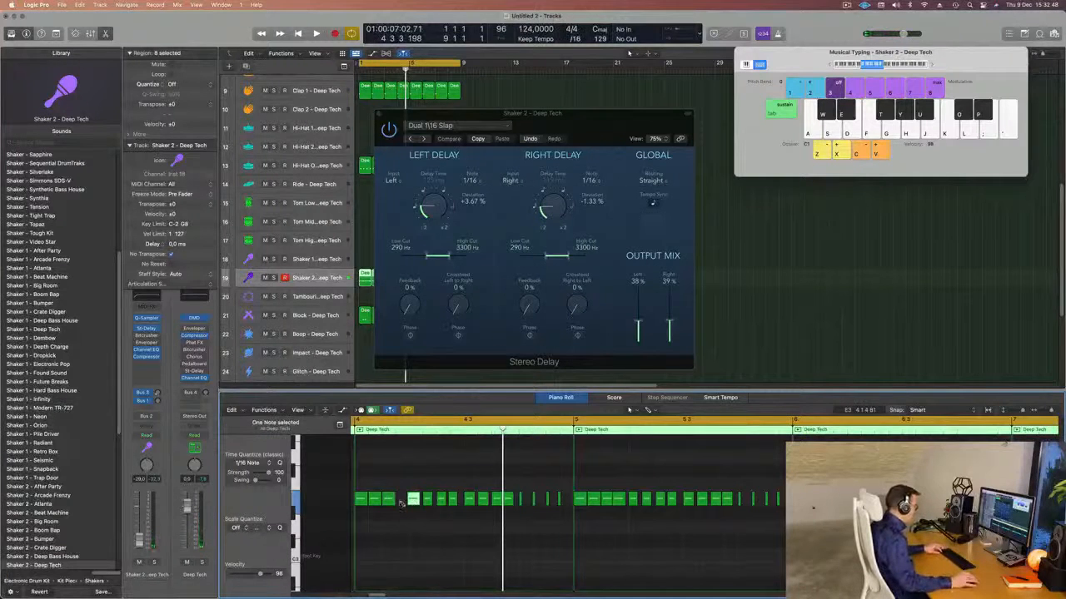
# Step: Select all notes in the Shaker 2 regions, clear the selection and replay the loop
pyautogui.press('super+a')
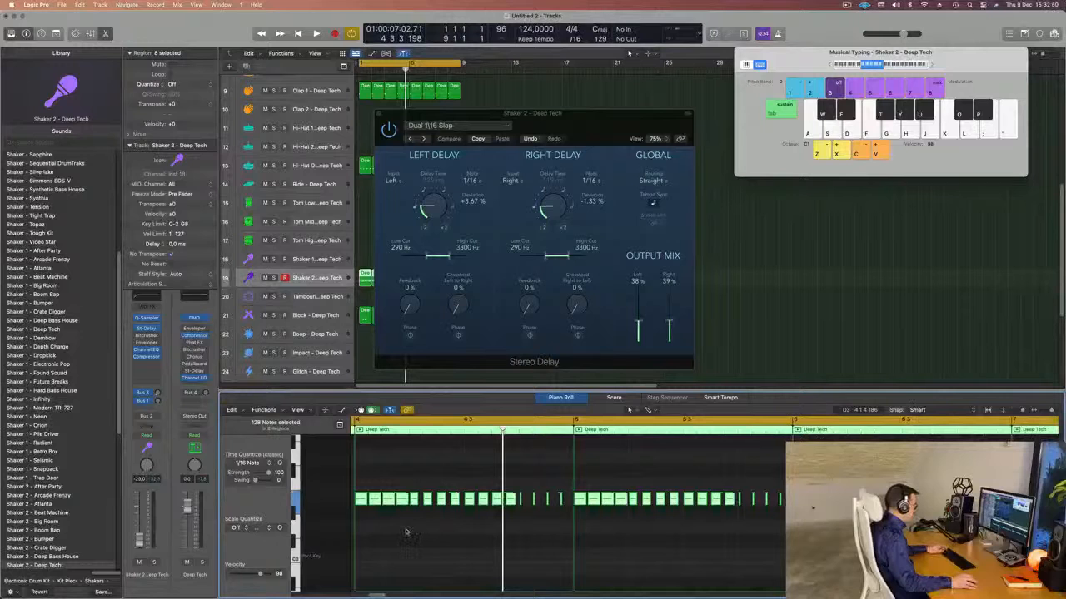
pyautogui.click(406, 533)
pyautogui.press('space')
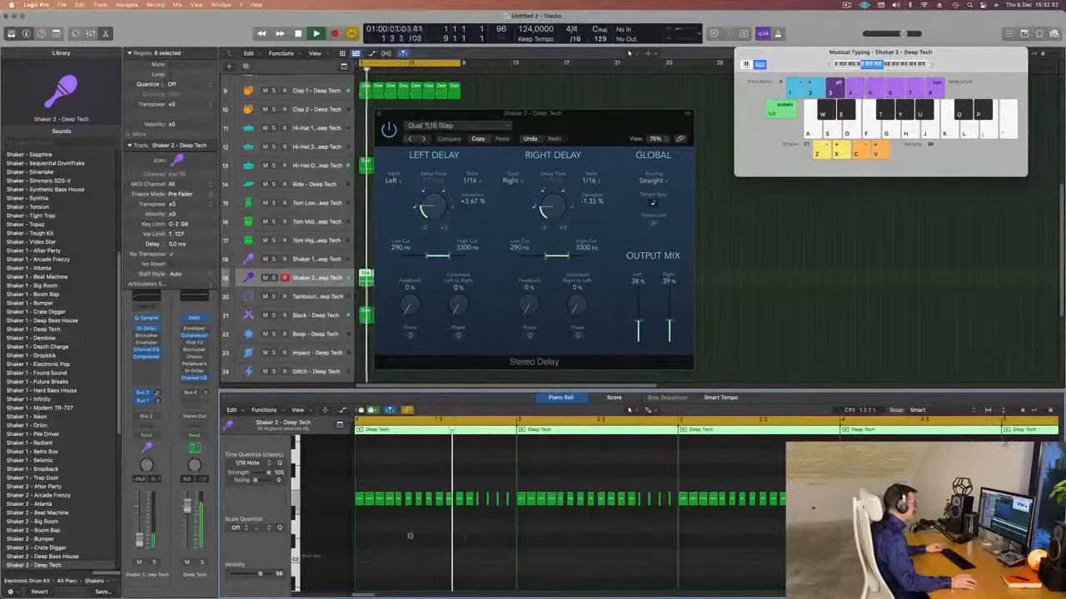
pyautogui.scroll(-3, 410, 537)
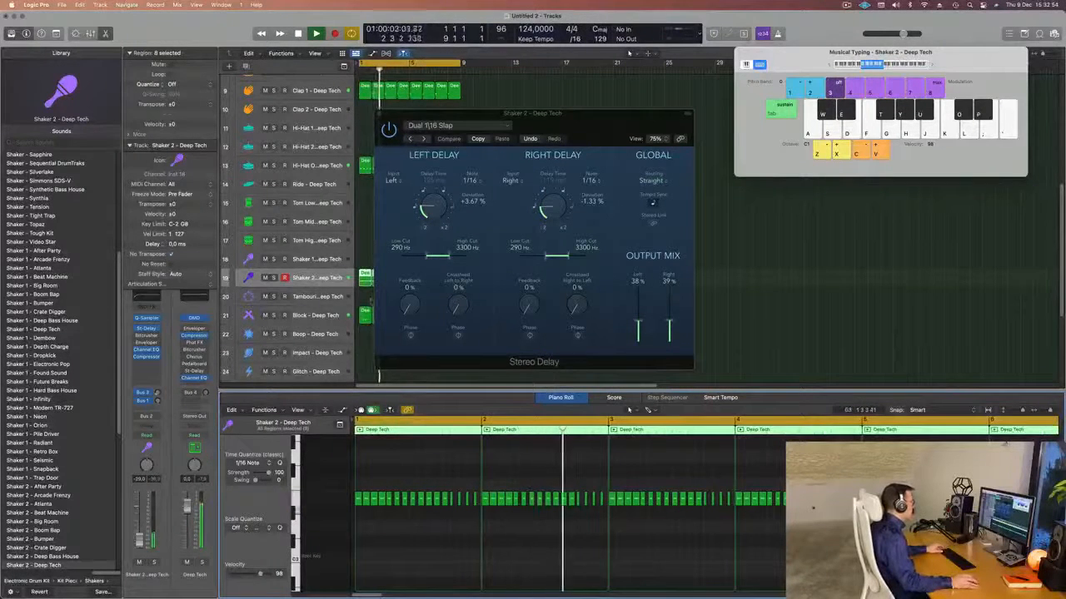
# Step: Move the Stereo Delay window clear of the arrangement and reselect all Shaker 2 regions
pyautogui.click(538, 75)
pyautogui.moveTo(533, 113); pyautogui.dragTo(907, 126)
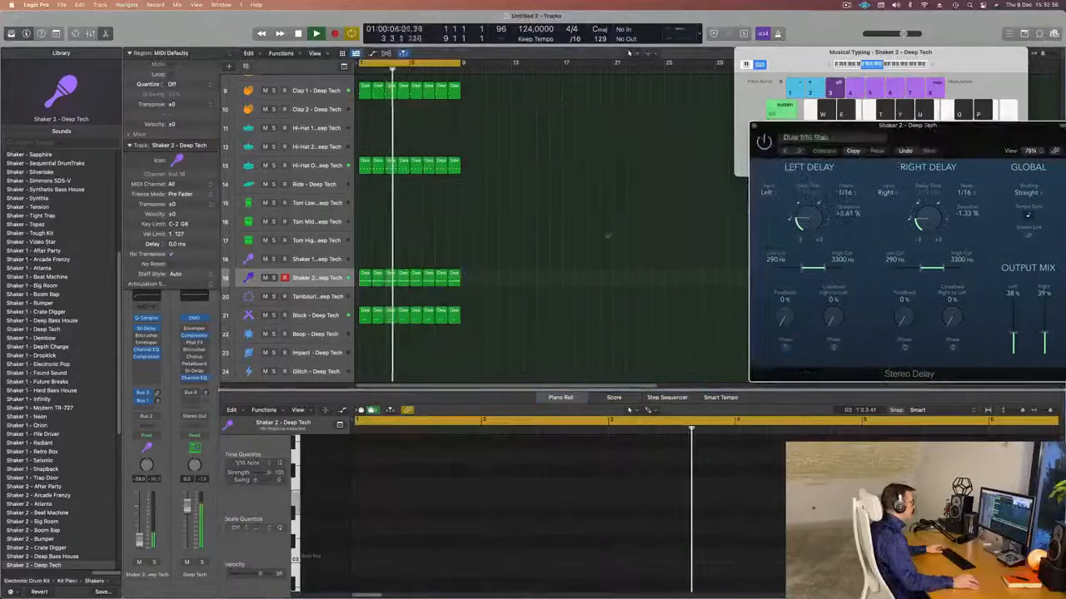
pyautogui.press('super+a')
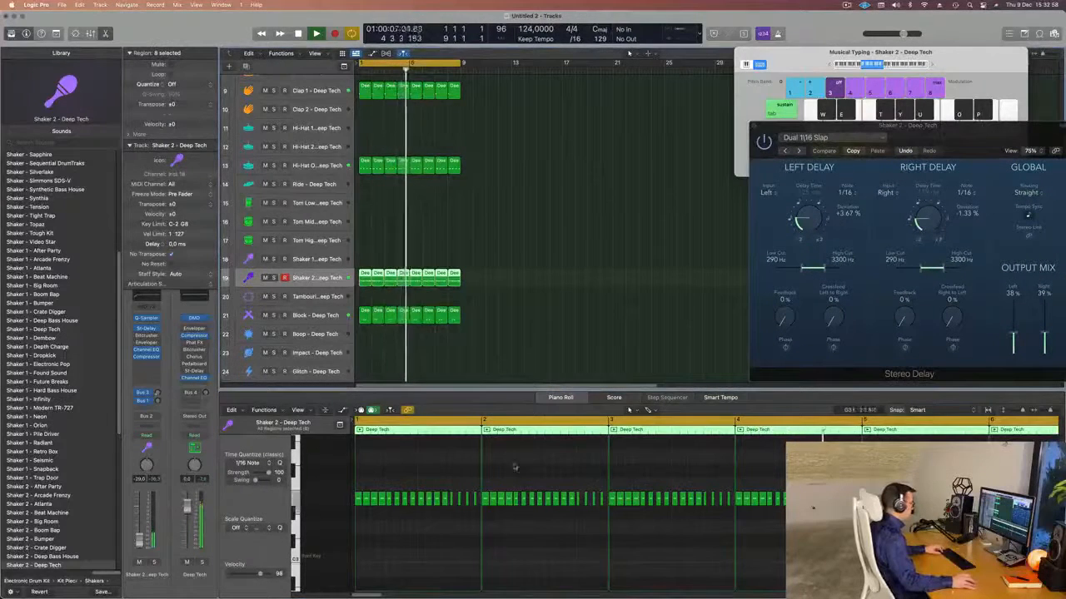
pyautogui.click(541, 567)
pyautogui.press('super+a')
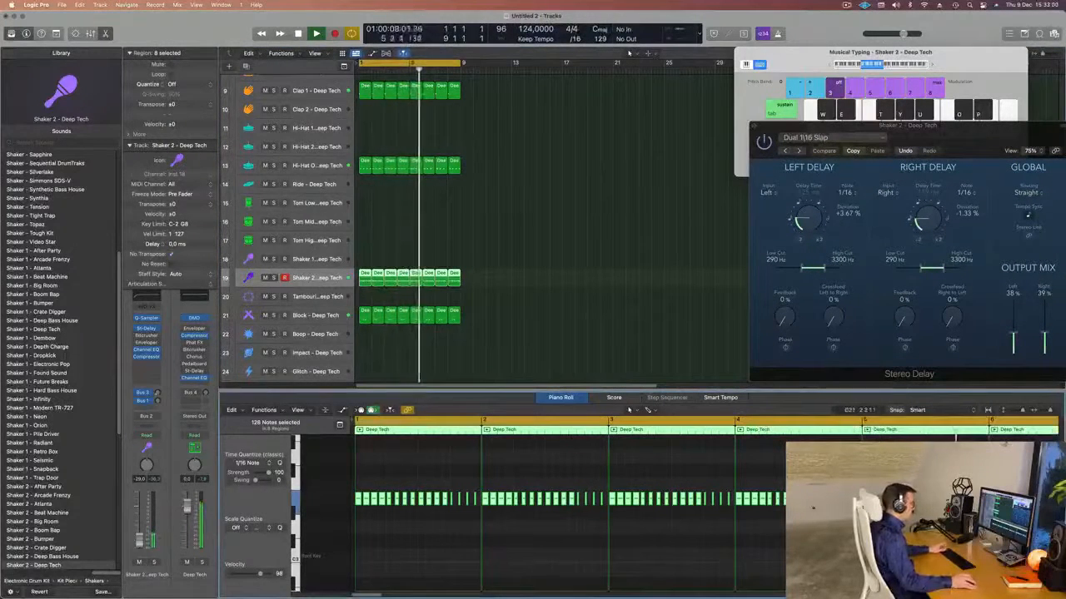
pyautogui.click(556, 221)
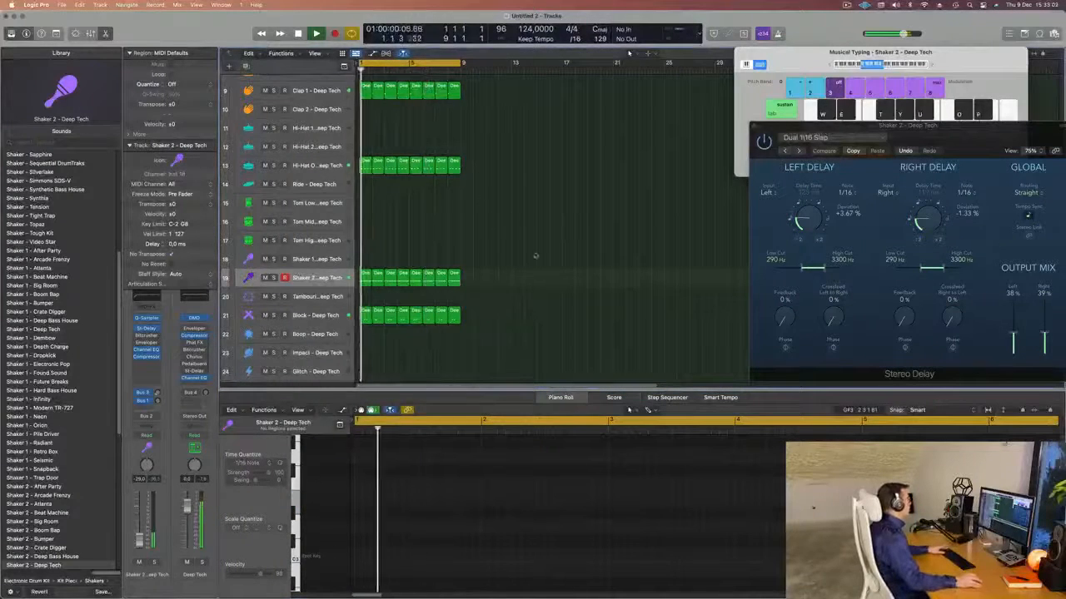
# Step: Duplicate the Perfect Pad 01 track with its Alchemy instrument and copy the eight-bar pad region onto the new track
pyautogui.scroll(5, 535, 256)
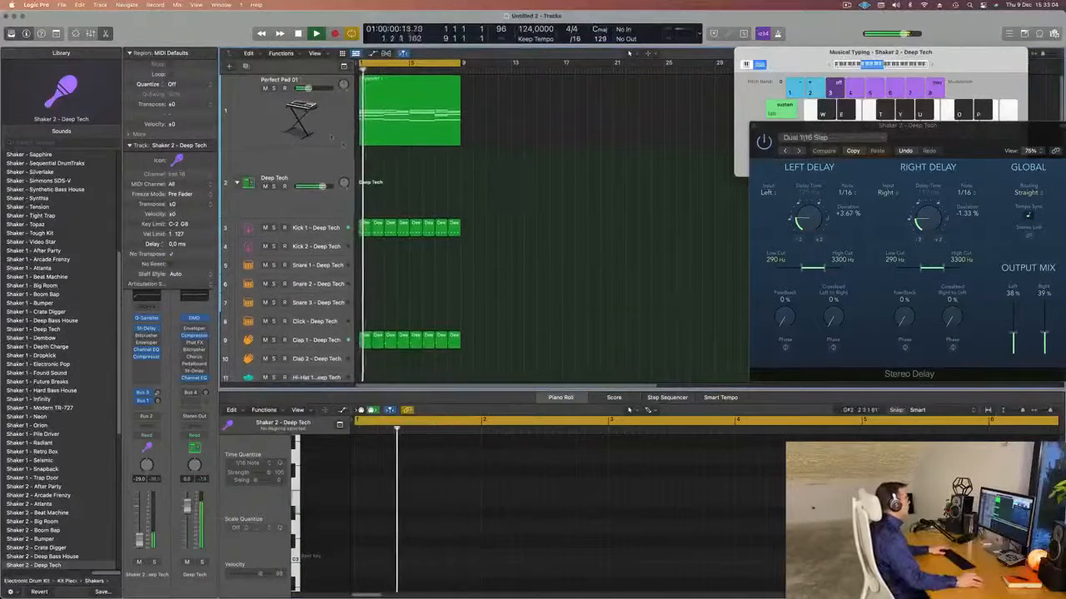
pyautogui.click(331, 137)
pyautogui.click(246, 65)
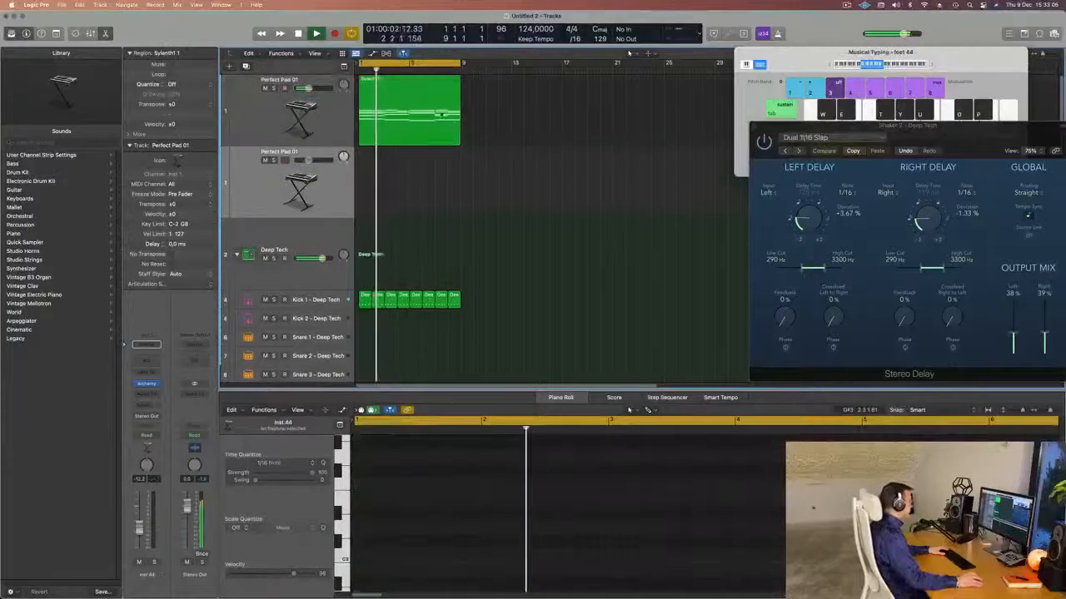
pyautogui.moveTo(416, 107); pyautogui.dragTo(413, 179)
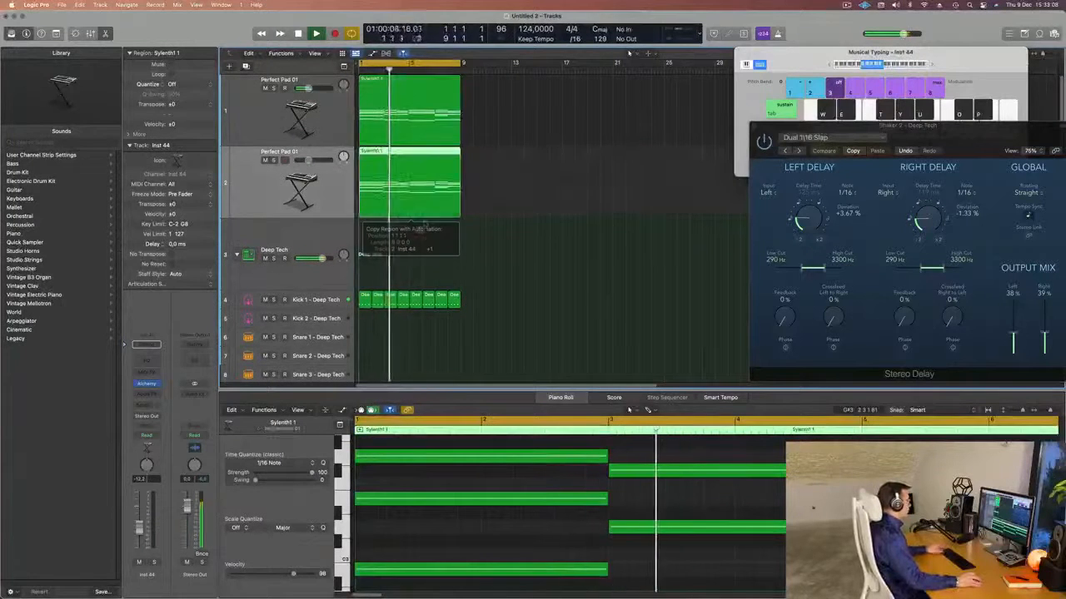
# Step: Delete the upper chord notes from the copied pad region, keeping only the four lowest notes
pyautogui.press('Return')
pyautogui.hscroll(-2, 424, 223)
pyautogui.press('space')
pyautogui.hscroll(-3, 444, 510)
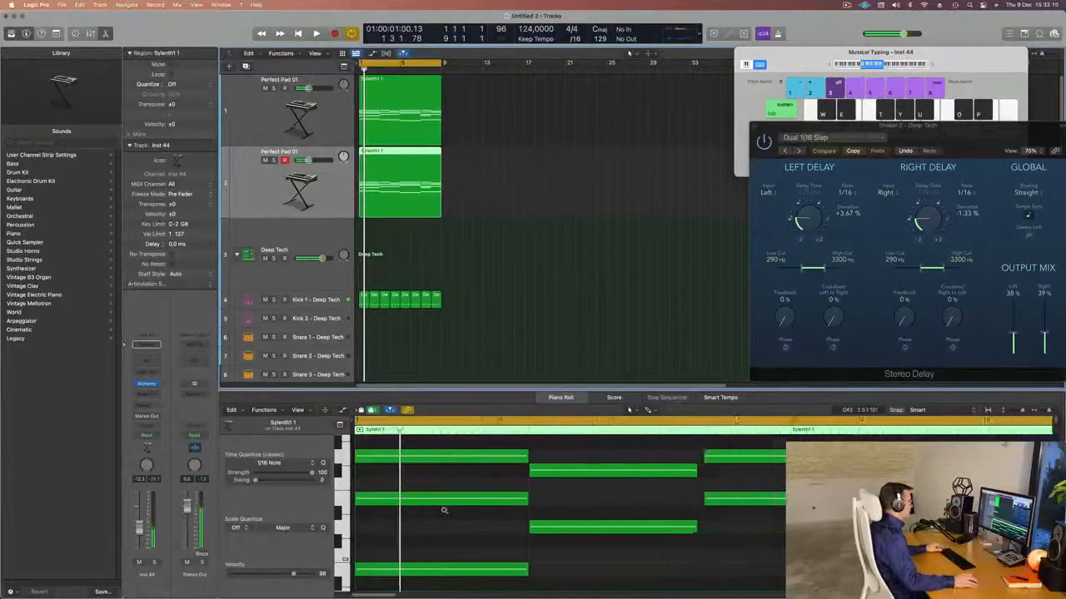
pyautogui.hscroll(-5, 443, 510)
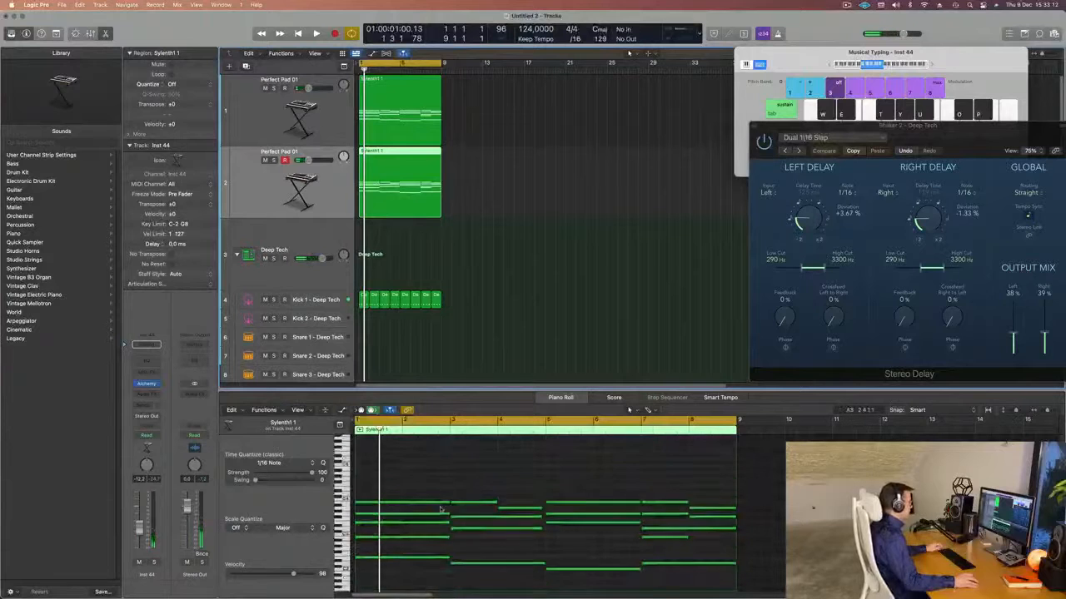
pyautogui.scroll(-3, 441, 510)
pyautogui.press('super+a')
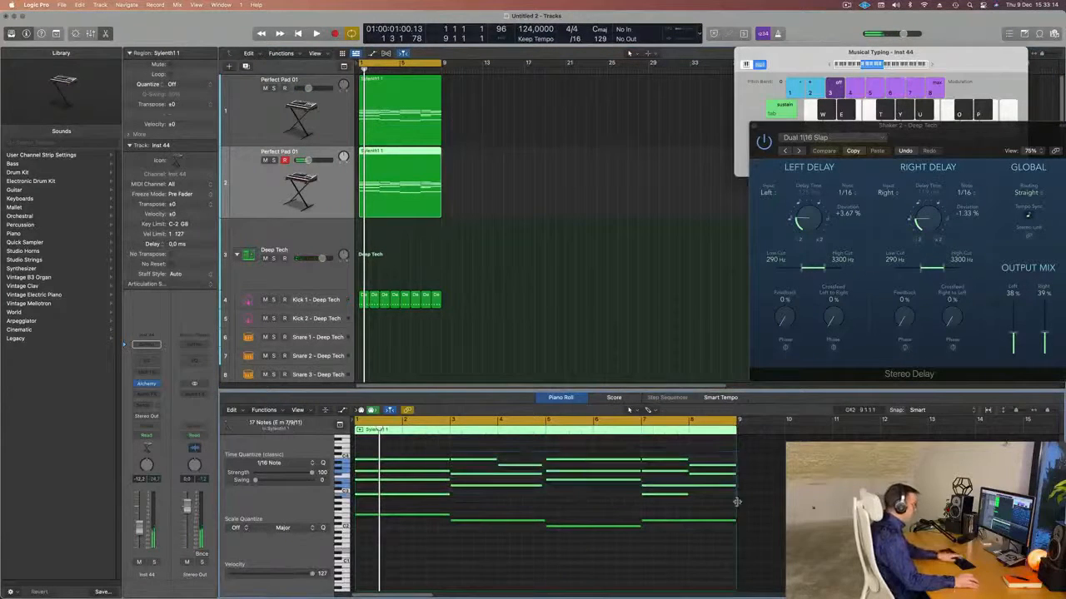
pyautogui.press('Delete')
# Step: Select the four remaining low notes and shorten each to about three sixteenths
pyautogui.moveTo(400, 471); pyautogui.dragTo(706, 570)
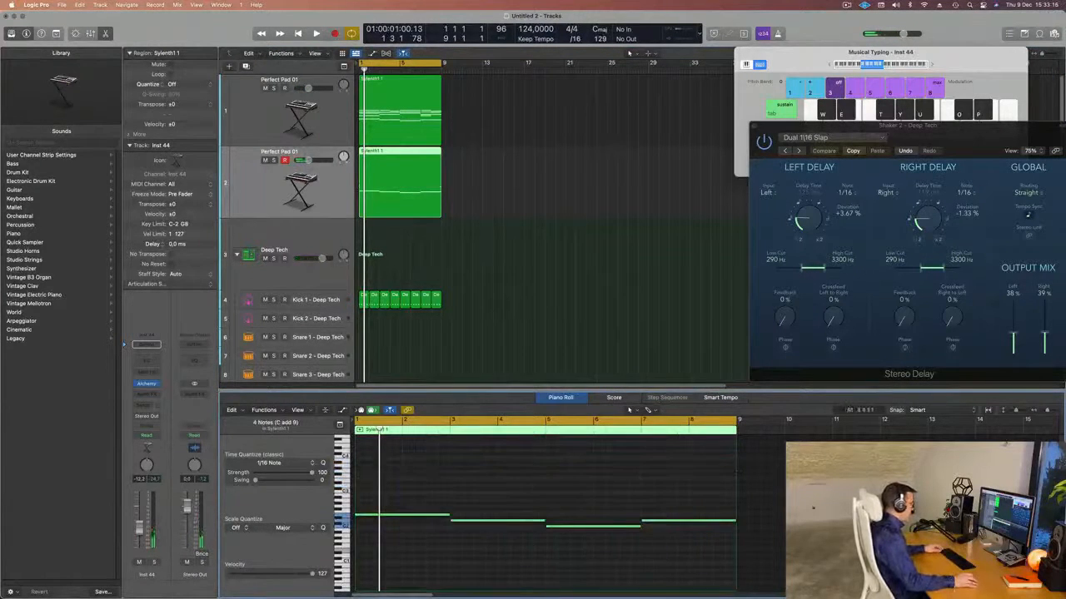
pyautogui.hscroll(3, 497, 537)
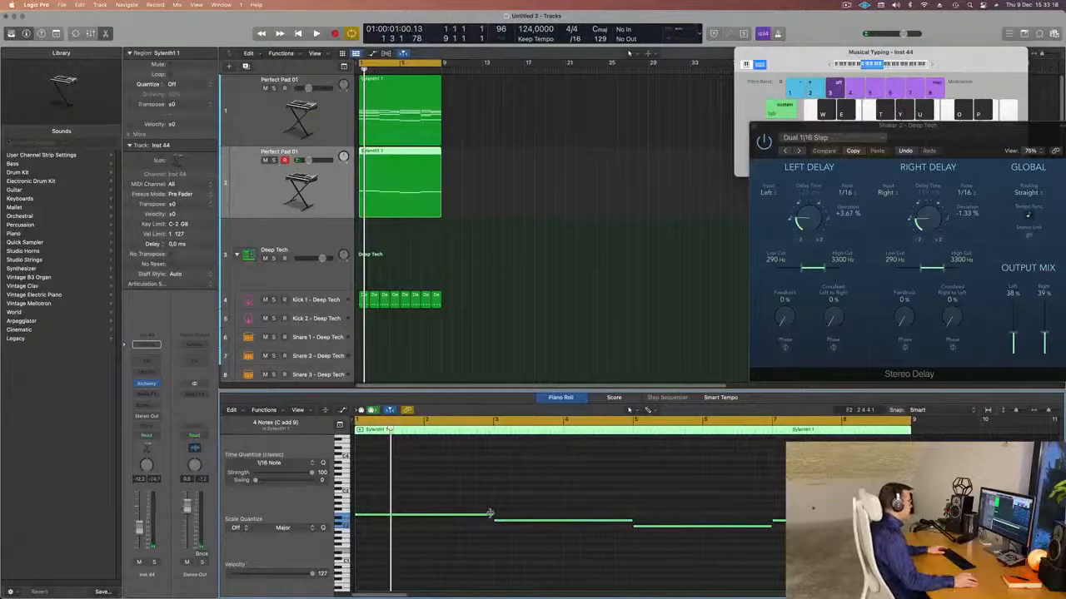
pyautogui.moveTo(489, 513); pyautogui.dragTo(364, 523)
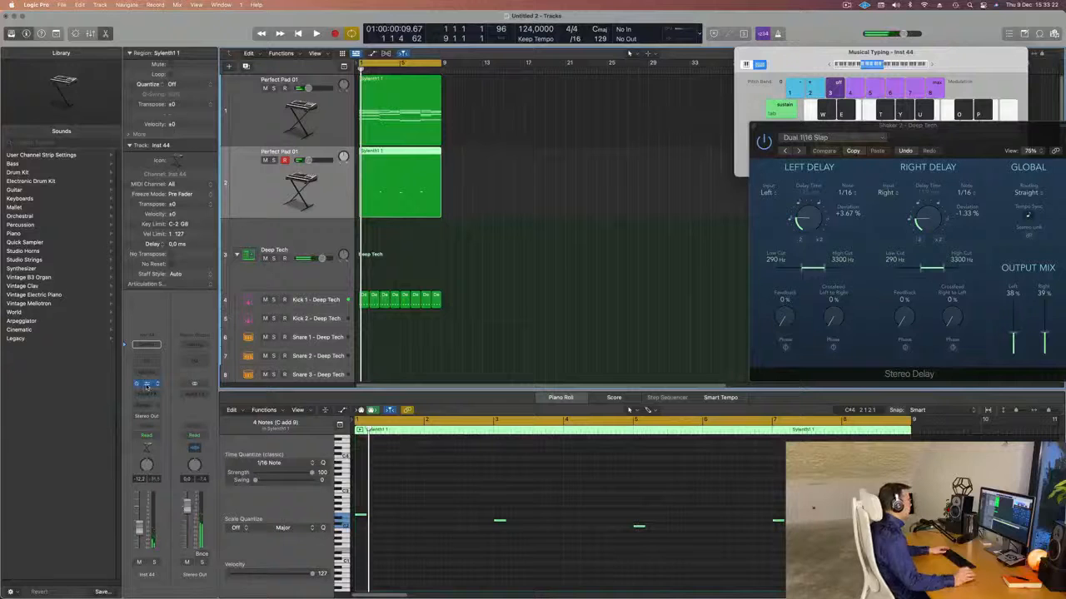
# Step: Open Alchemy on the duplicated track, filter its presets to the Bass category and load 1963 Semi-Acoustic Thumb
pyautogui.moveTo(573, 122); pyautogui.dragTo(463, 176)
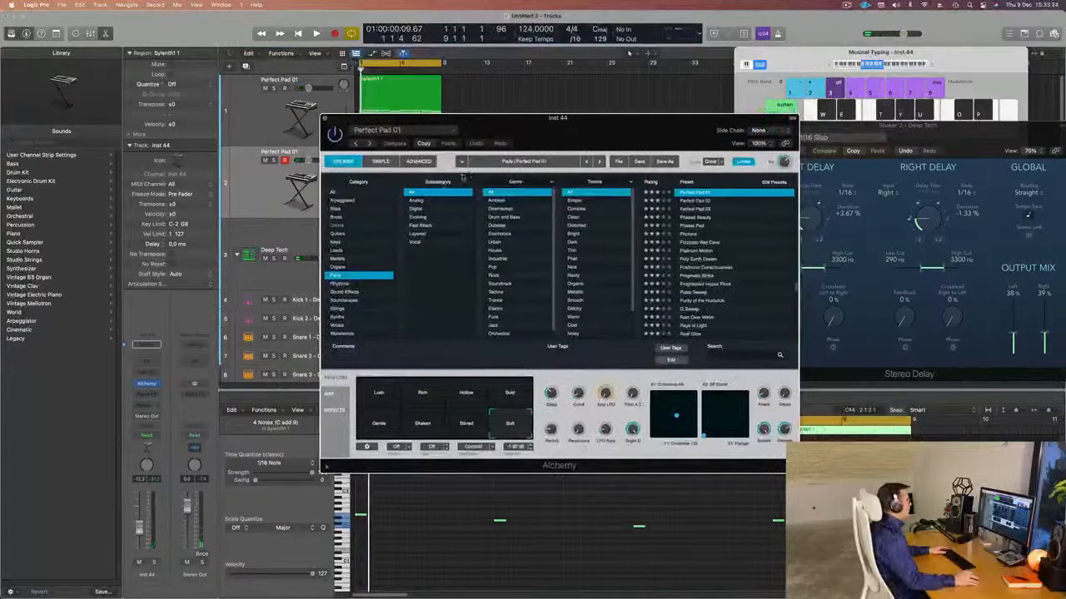
pyautogui.click(337, 208)
pyautogui.scroll(-5, 749, 250)
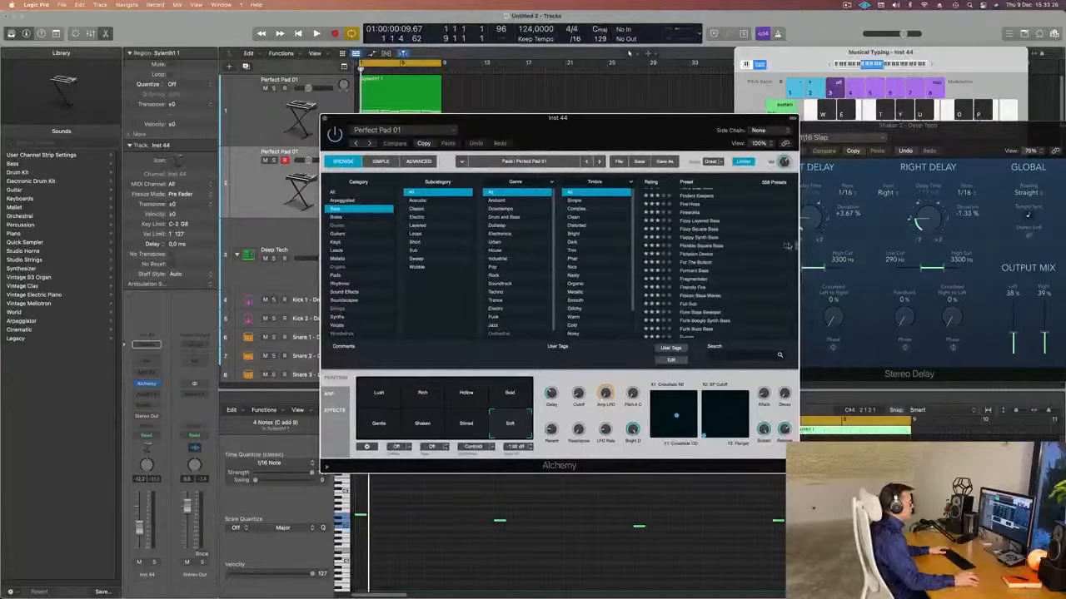
pyautogui.moveTo(798, 247); pyautogui.dragTo(801, 195)
pyautogui.moveTo(687, 123); pyautogui.dragTo(698, 94)
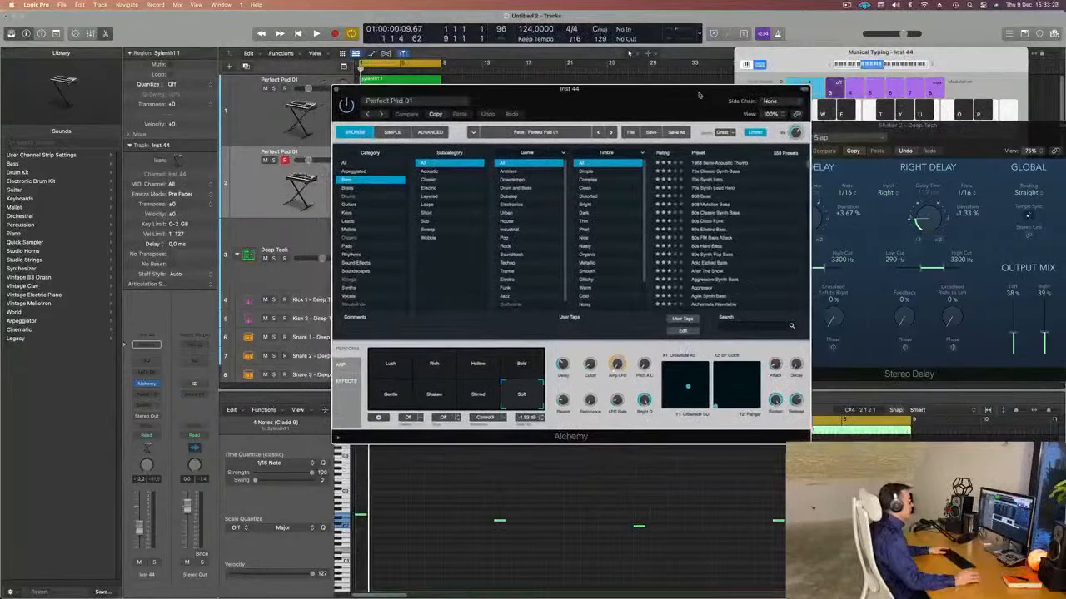
pyautogui.click(720, 166)
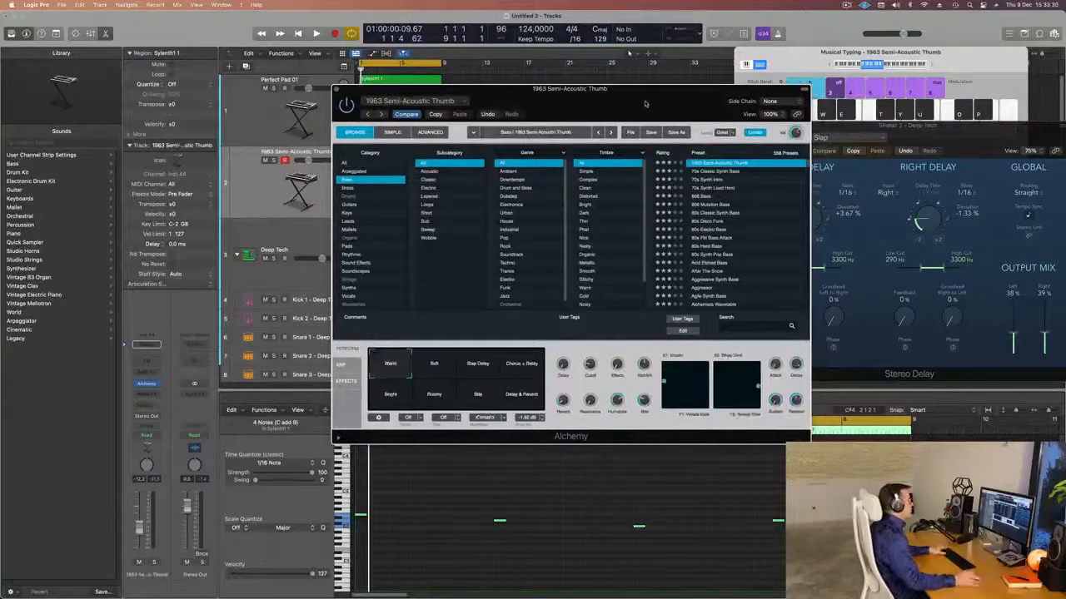
# Step: Play the loop with the 1963 Semi-Acoustic Thumb bass and raise the track's volume to -4.4 dB
pyautogui.press('space')
pyautogui.moveTo(625, 96); pyautogui.dragTo(695, 93)
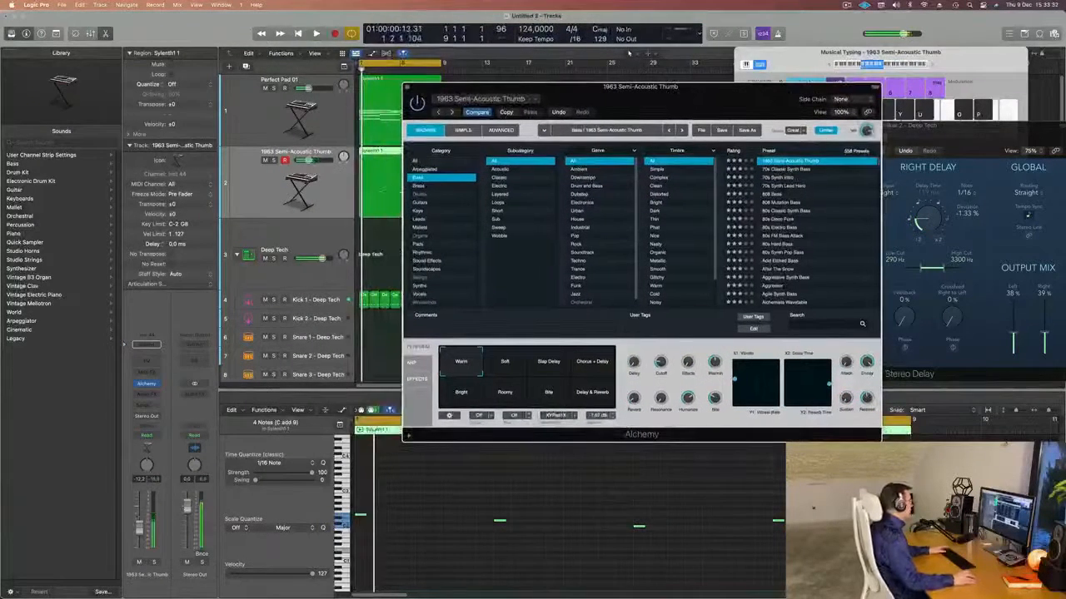
pyautogui.moveTo(140, 531); pyautogui.dragTo(139, 520)
pyautogui.press('space')
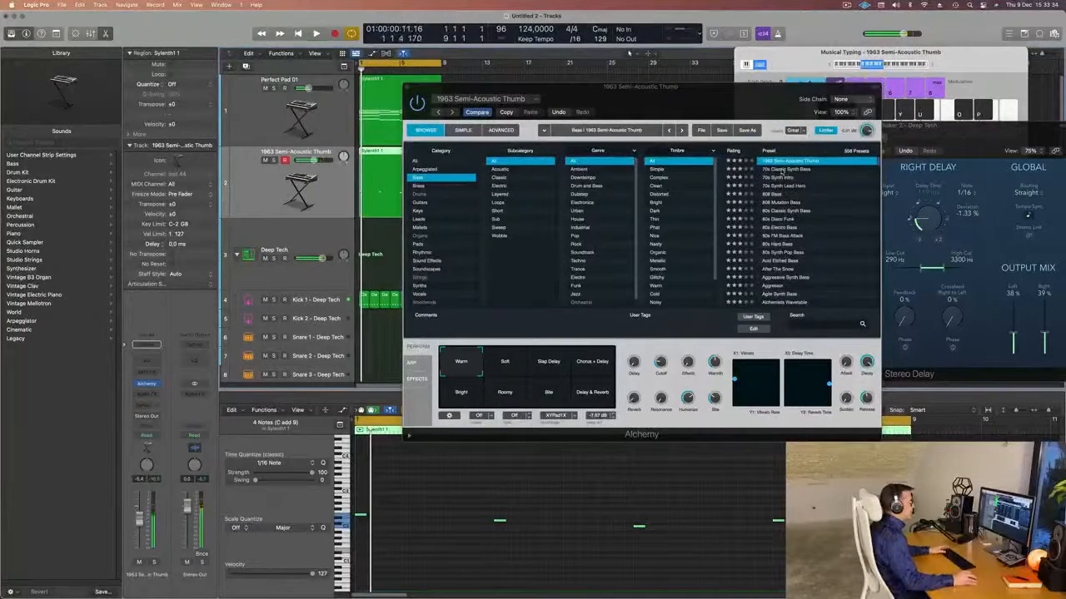
# Step: Load the 70s Classic Synth Bass preset in Alchemy and set the bass track's volume to -11 dB
pyautogui.click(781, 172)
pyautogui.moveTo(641, 87); pyautogui.dragTo(688, 89)
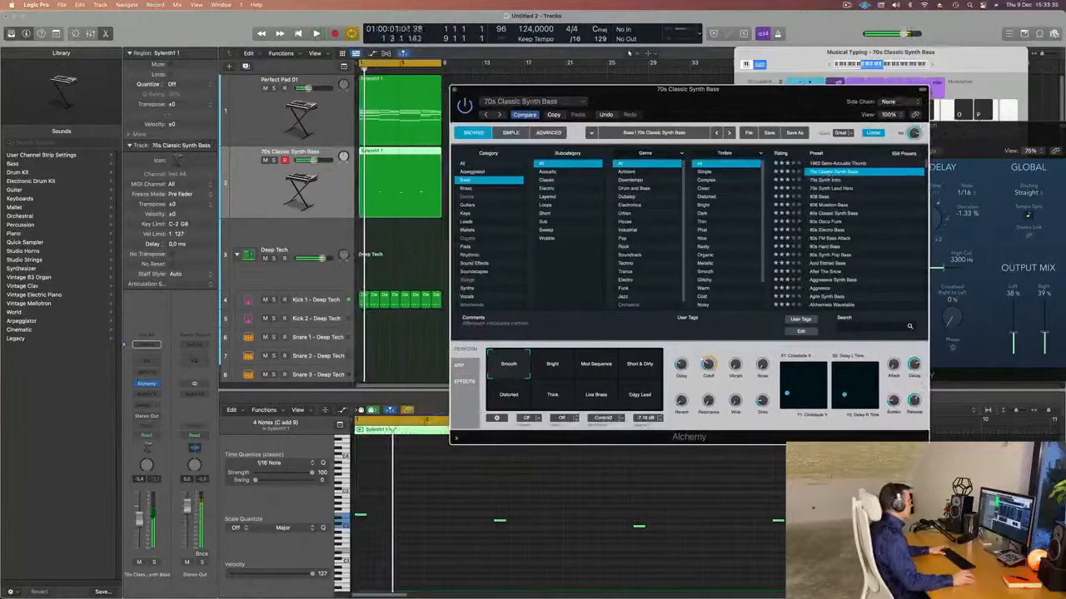
pyautogui.press('space')
pyautogui.moveTo(140, 519); pyautogui.dragTo(140, 527)
pyautogui.press('space')
pyautogui.press('space')
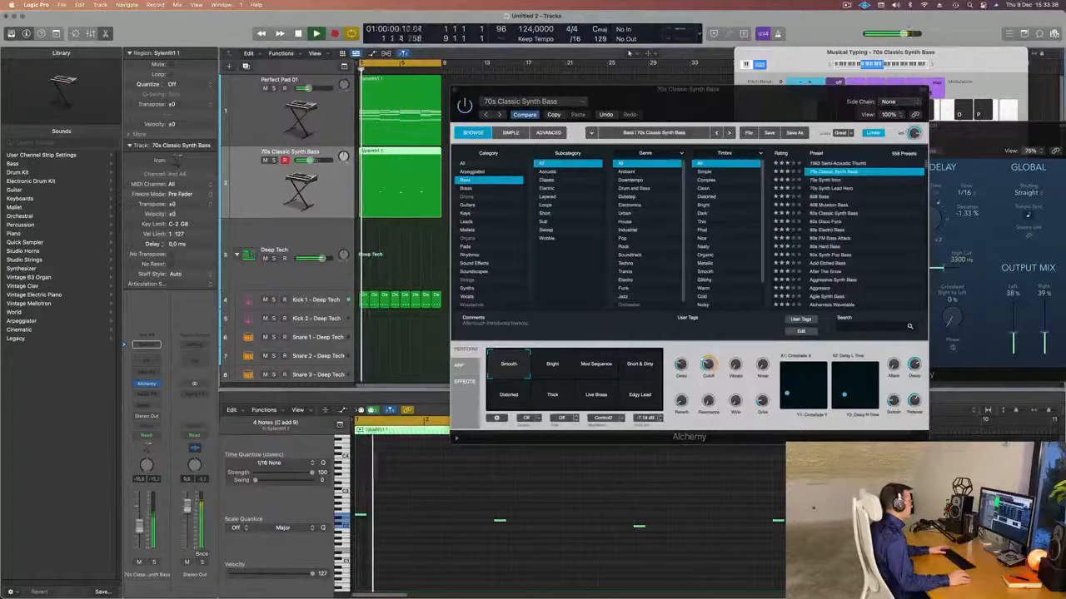
# Step: Move the Alchemy window clear of the bass region and its notes, and replay the loop
pyautogui.press('space')
pyautogui.press('space')
pyautogui.moveTo(653, 87); pyautogui.dragTo(895, 65)
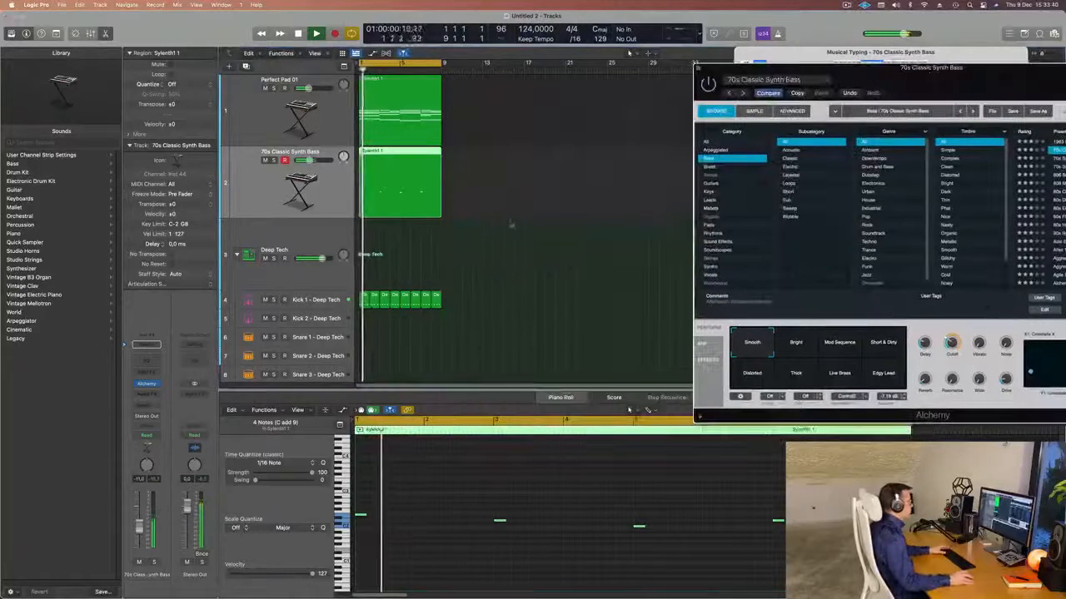
pyautogui.press('space')
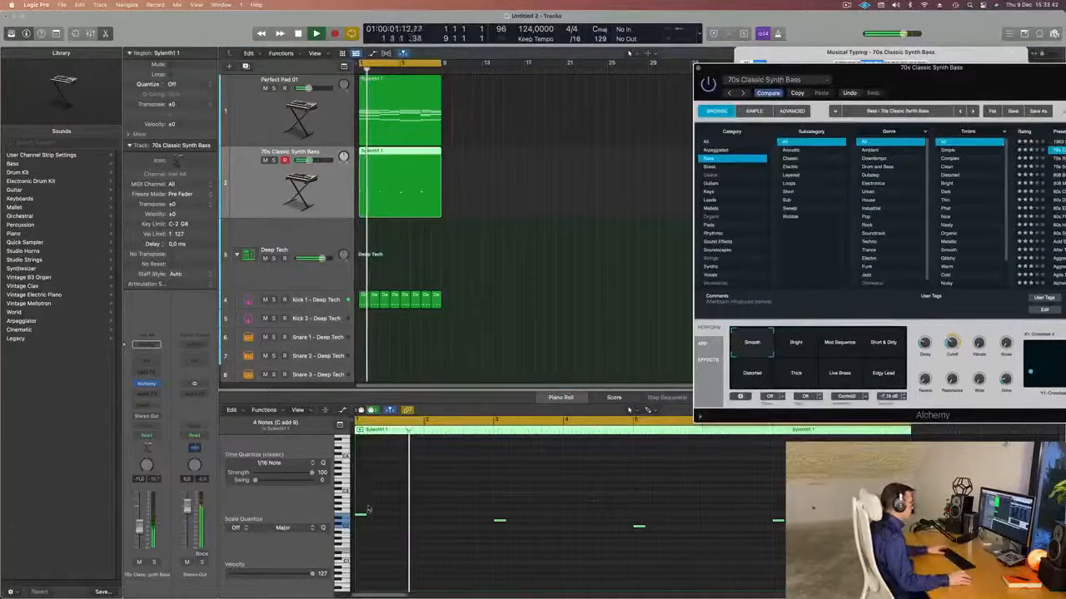
pyautogui.press('space')
pyautogui.press('space')
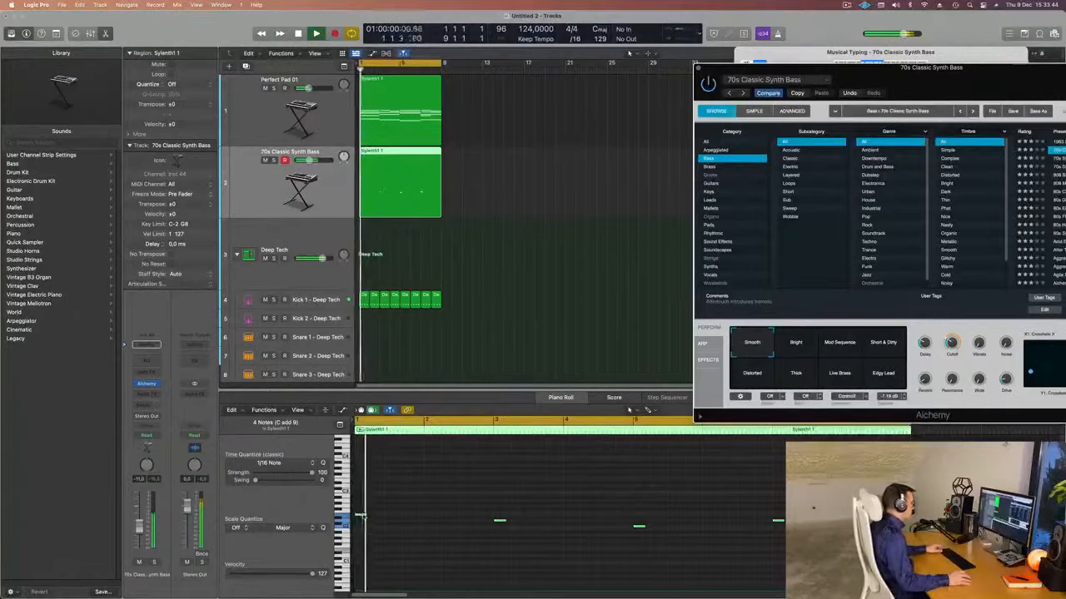
# Step: Try copying the four bass notes half a bar later, replay the loop and undo the copy
pyautogui.moveTo(361, 517); pyautogui.dragTo(395, 516)
pyautogui.press('space')
pyautogui.press('space')
pyautogui.scroll(-2, 430, 507)
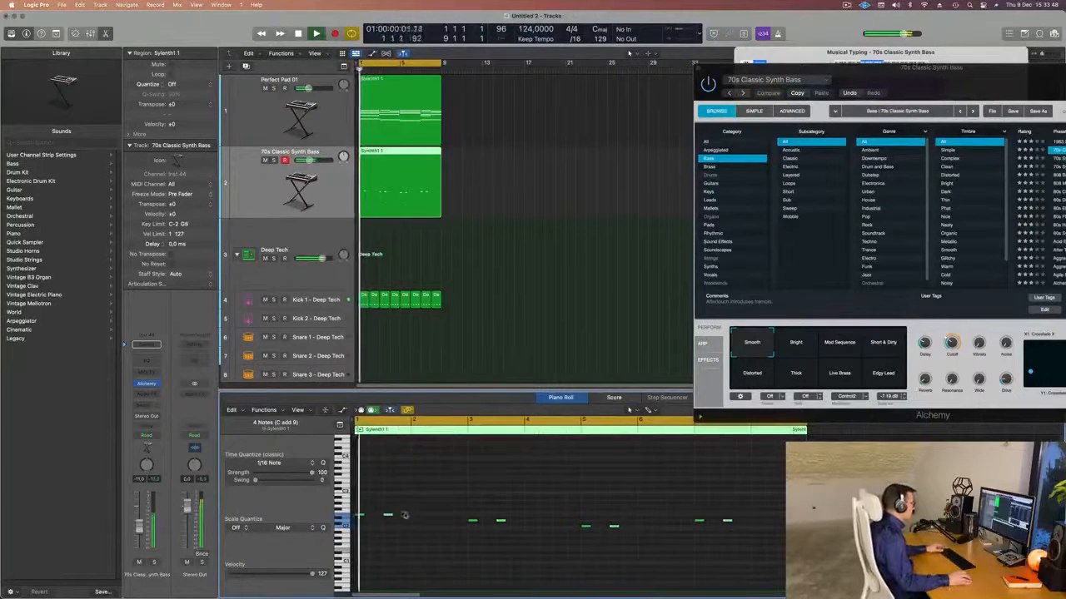
pyautogui.scroll(5, 405, 516)
pyautogui.press('space')
pyautogui.press('space')
pyautogui.click(430, 518)
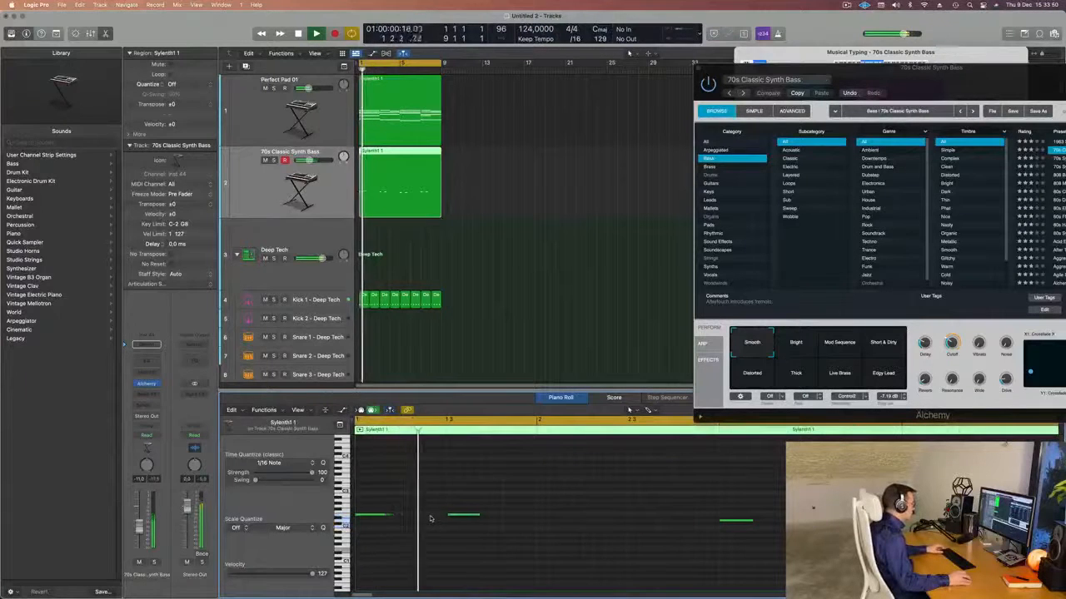
pyautogui.press('super+z')
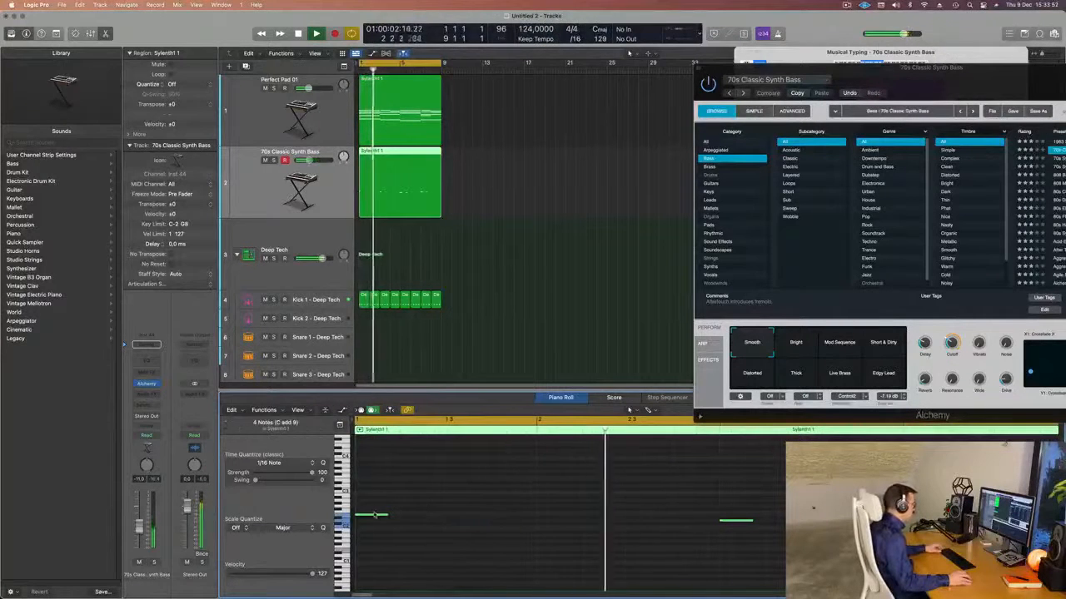
# Step: Copy the four bass notes and position the copies about ten sixteenths after the originals
pyautogui.moveTo(404, 518); pyautogui.dragTo(435, 515)
pyautogui.press('space')
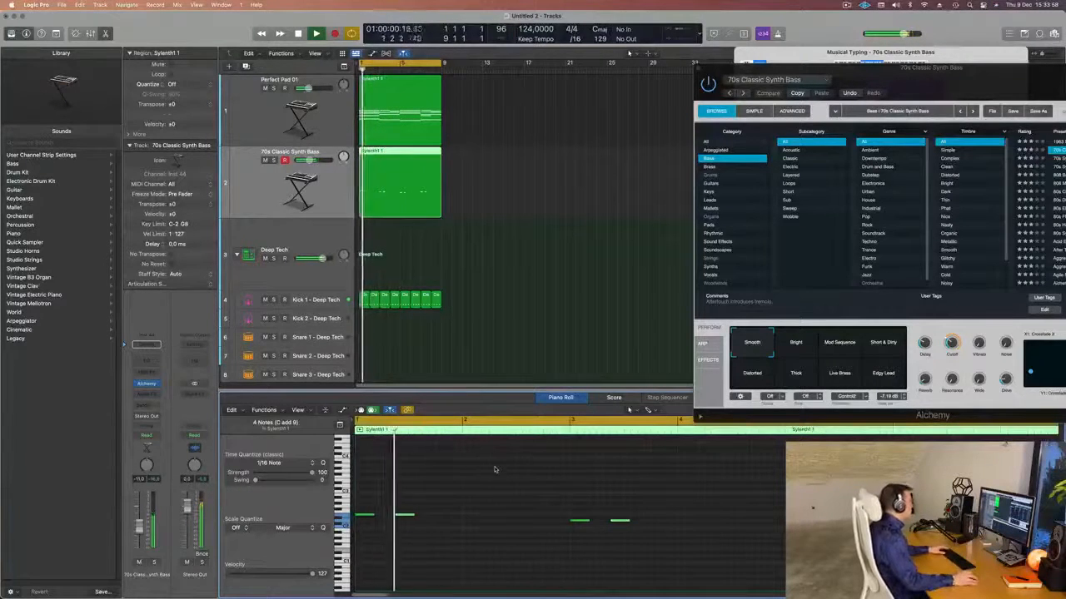
pyautogui.moveTo(406, 516)
pyautogui.mouseDown()
pyautogui.moveTo(433, 517)
pyautogui.moveTo(422, 516)
pyautogui.mouseUp()
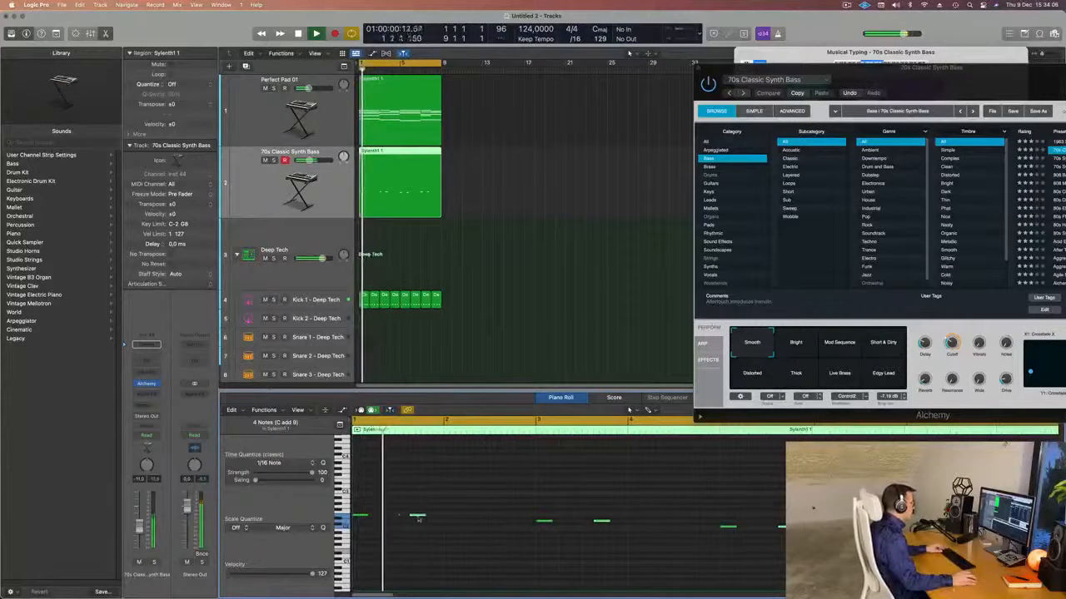
# Step: Add a third set of bass notes one bar after the originals, starting at bar 2, and replay the loop
pyautogui.moveTo(419, 516); pyautogui.dragTo(453, 517)
pyautogui.press('space')
pyautogui.press('space')
pyautogui.press('super+Left')
pyautogui.press('super+Left')
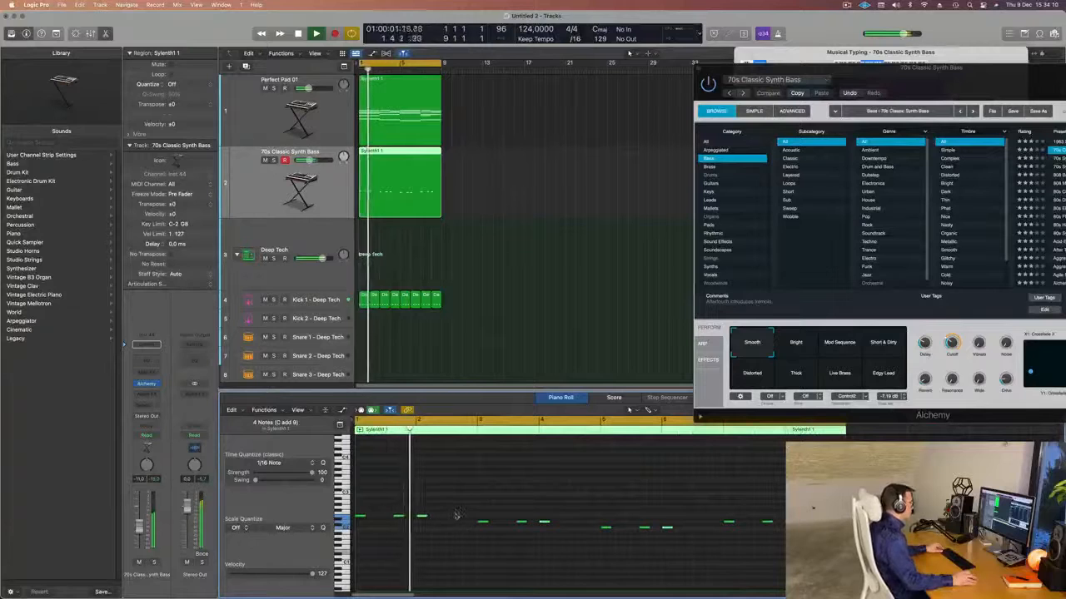
pyautogui.press('super+Right')
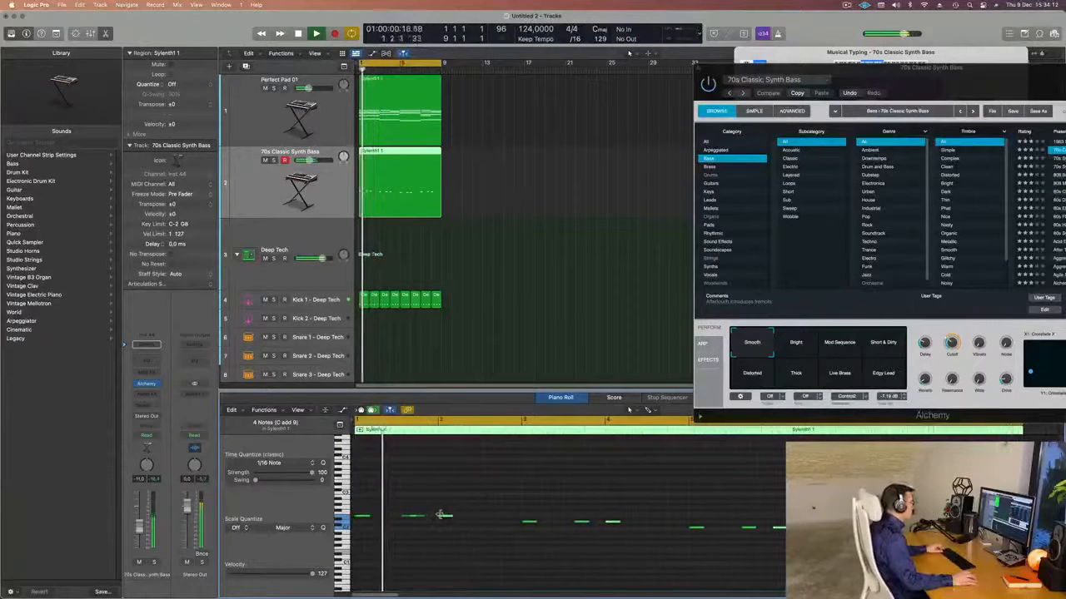
# Step: Copy the third set of bass notes about ten sixteenths later, into the second half of each two-bar phrase
pyautogui.moveTo(445, 517); pyautogui.dragTo(496, 517)
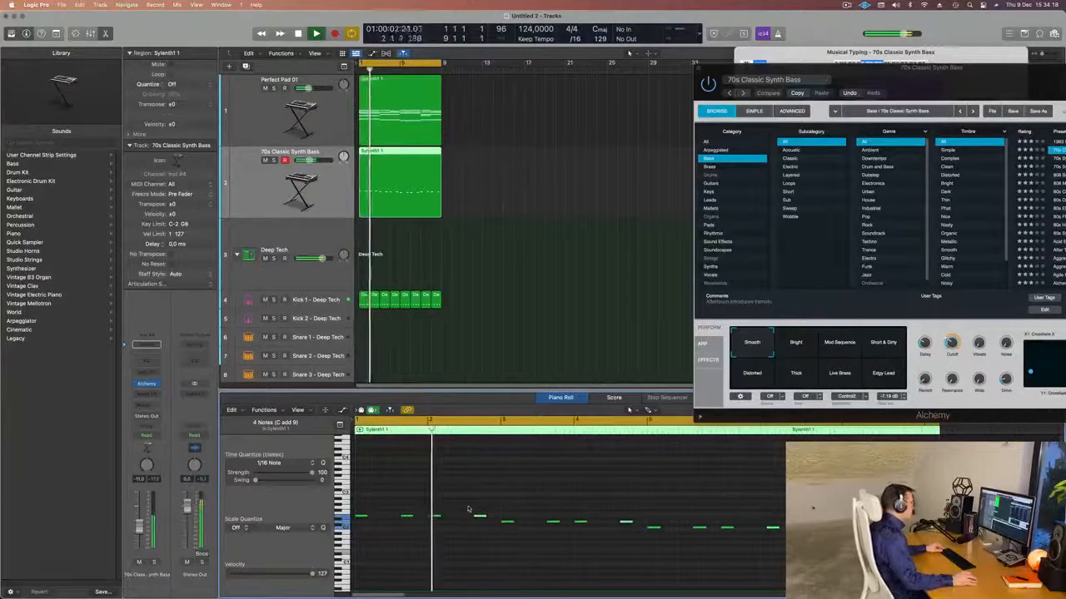
pyautogui.scroll(-5, 467, 506)
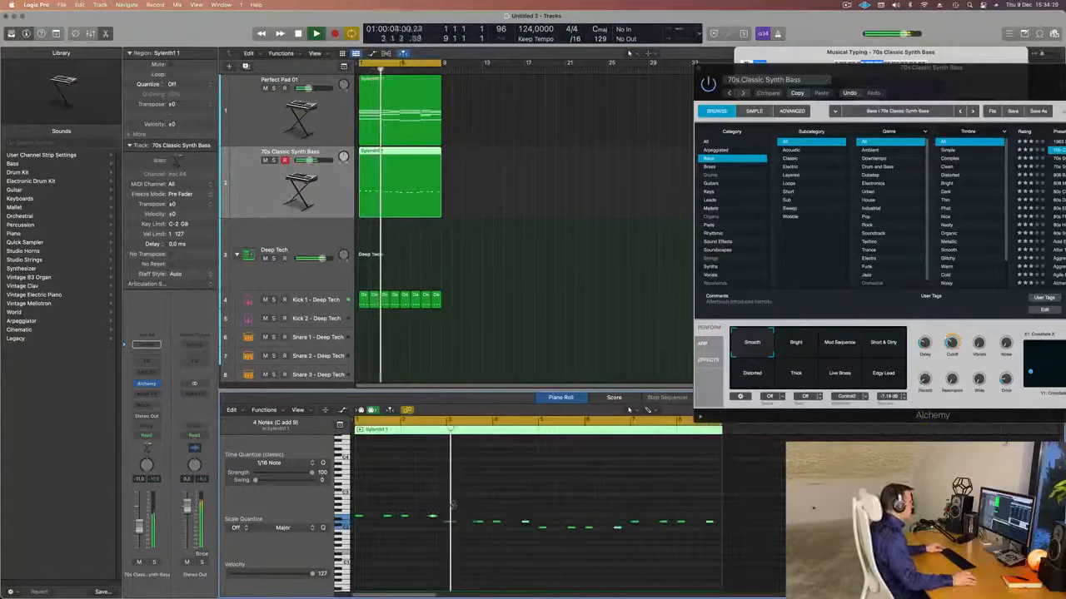
pyautogui.scroll(-5, 451, 504)
# Step: Audition the bass's Short & Dirty, Bright, Mod Sequence, Distorted, Live Brass and Edgy Lead snapshots against the loop, and return to Smooth
pyautogui.moveTo(939, 88); pyautogui.dragTo(556, 262)
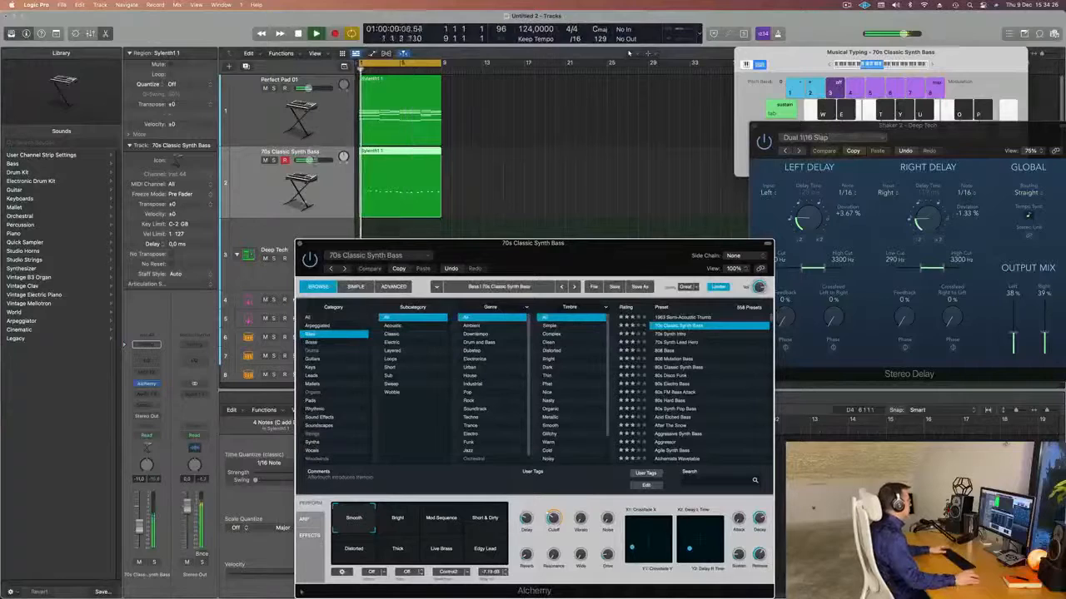
pyautogui.click(128, 527)
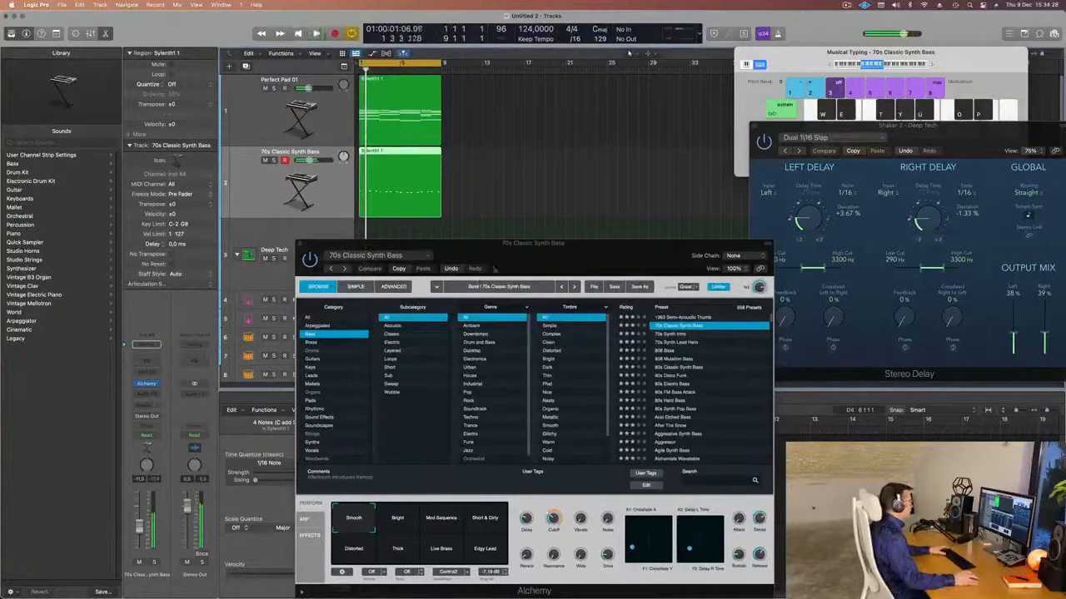
pyautogui.press('space')
pyautogui.moveTo(540, 267); pyautogui.dragTo(631, 117)
pyautogui.click(568, 373)
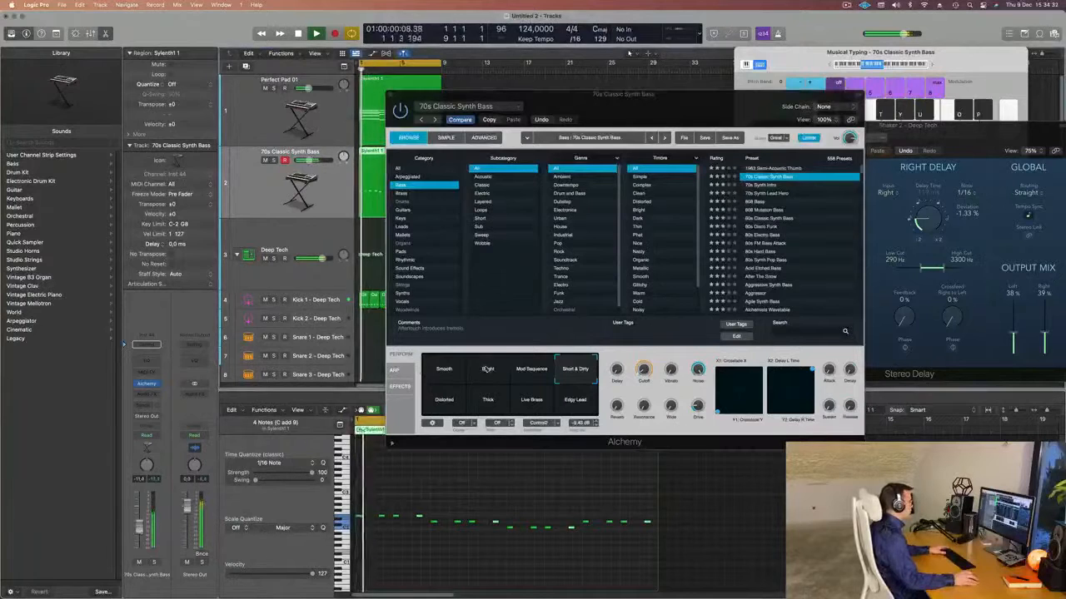
pyautogui.click(489, 372)
pyautogui.click(450, 402)
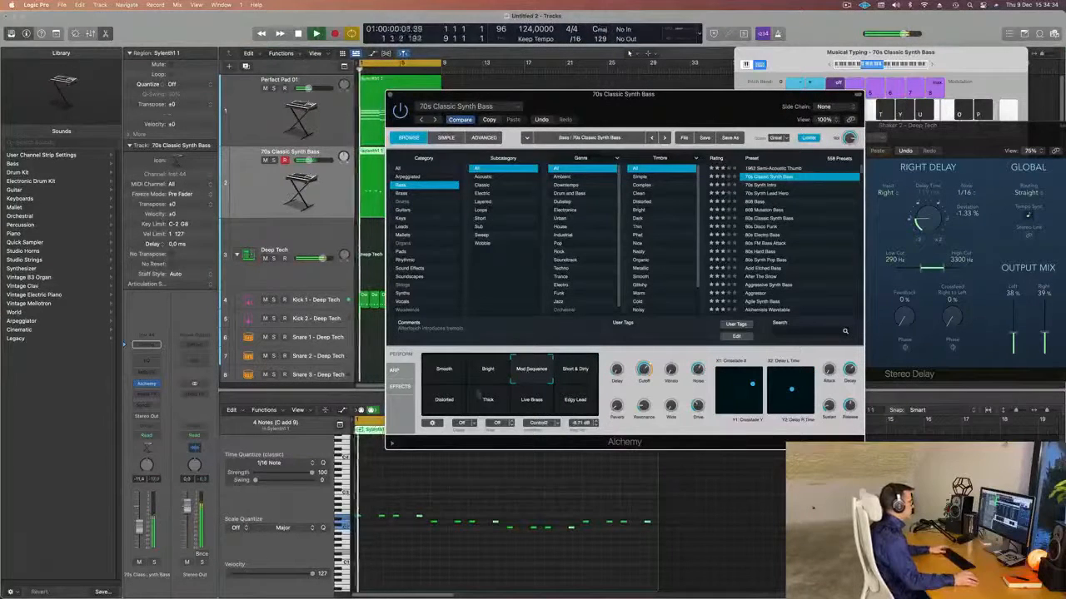
pyautogui.click(533, 403)
pyautogui.press('space')
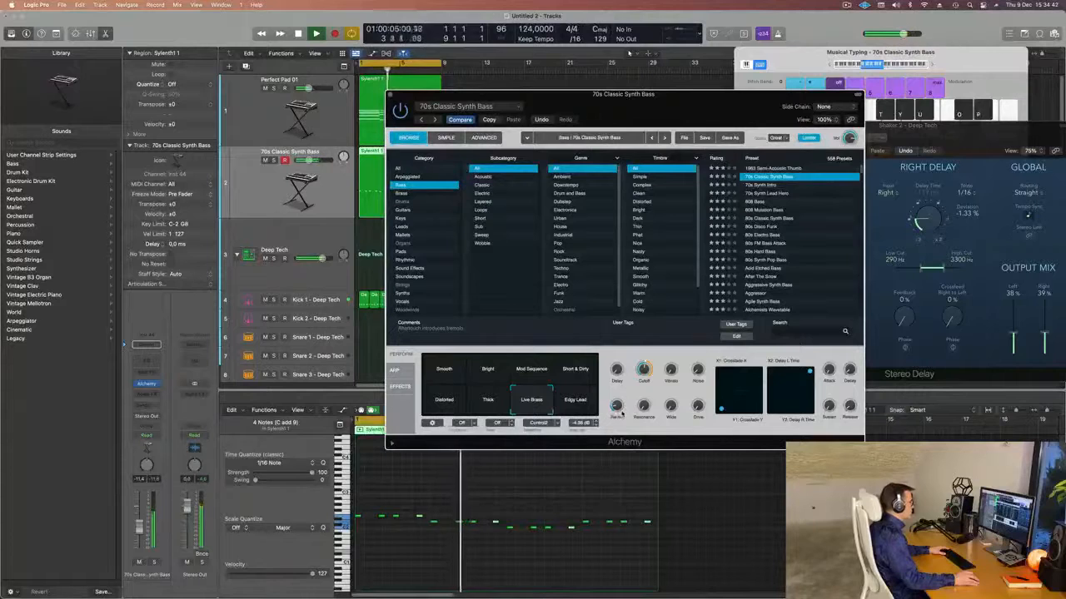
pyautogui.click(584, 410)
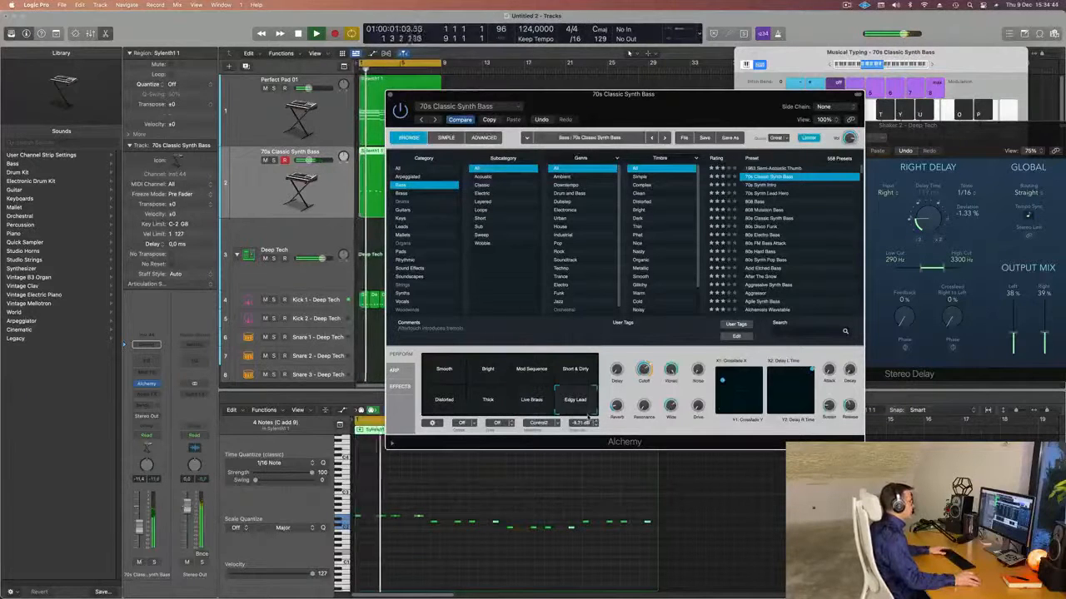
pyautogui.click(447, 384)
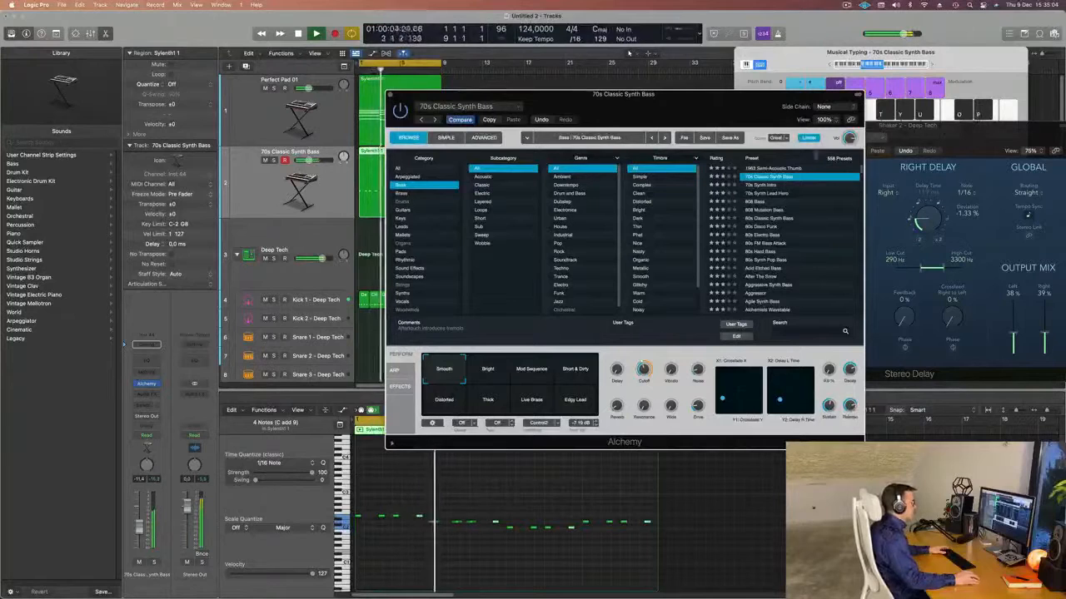
# Step: Adjust the Cutoff of the 70s Classic Synth Bass by ear while the loop plays
pyautogui.moveTo(809, 96); pyautogui.dragTo(851, 71)
pyautogui.moveTo(684, 342); pyautogui.dragTo(681, 350)
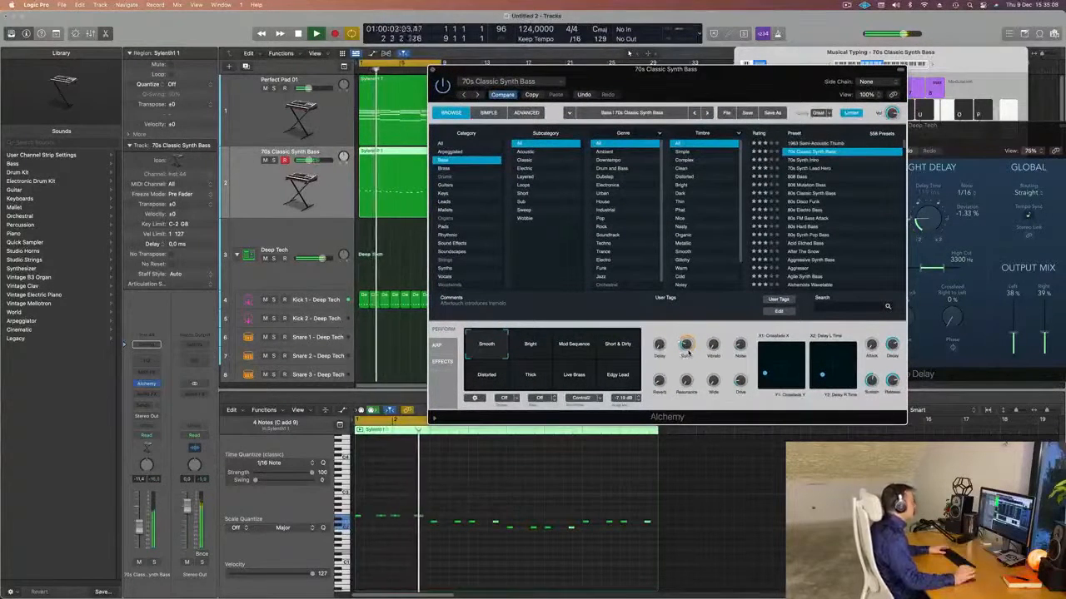
pyautogui.moveTo(730, 94); pyautogui.dragTo(707, 95)
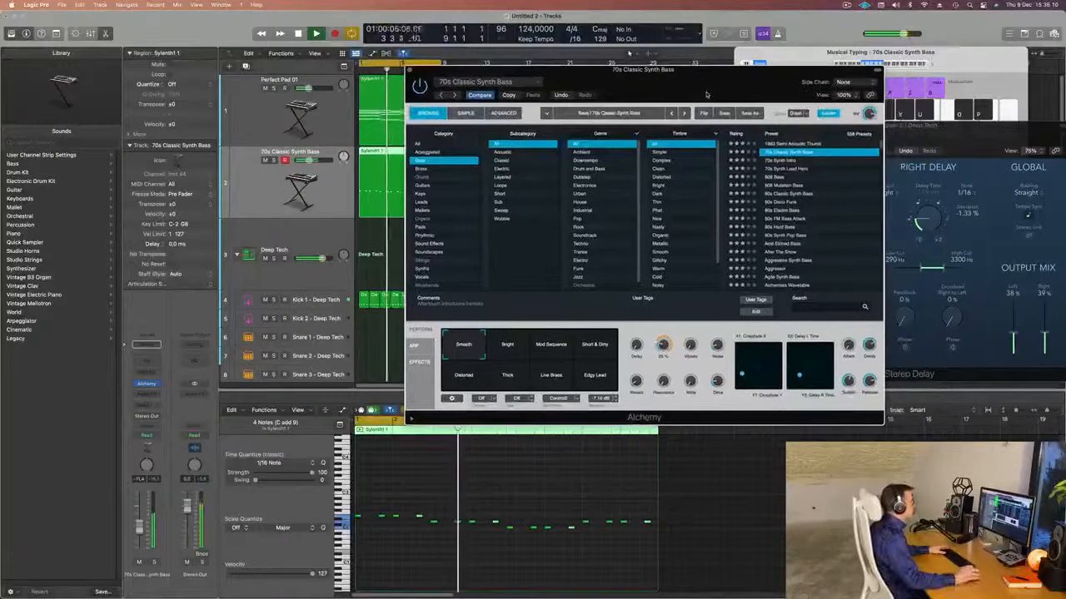
pyautogui.moveTo(661, 352); pyautogui.dragTo(661, 349)
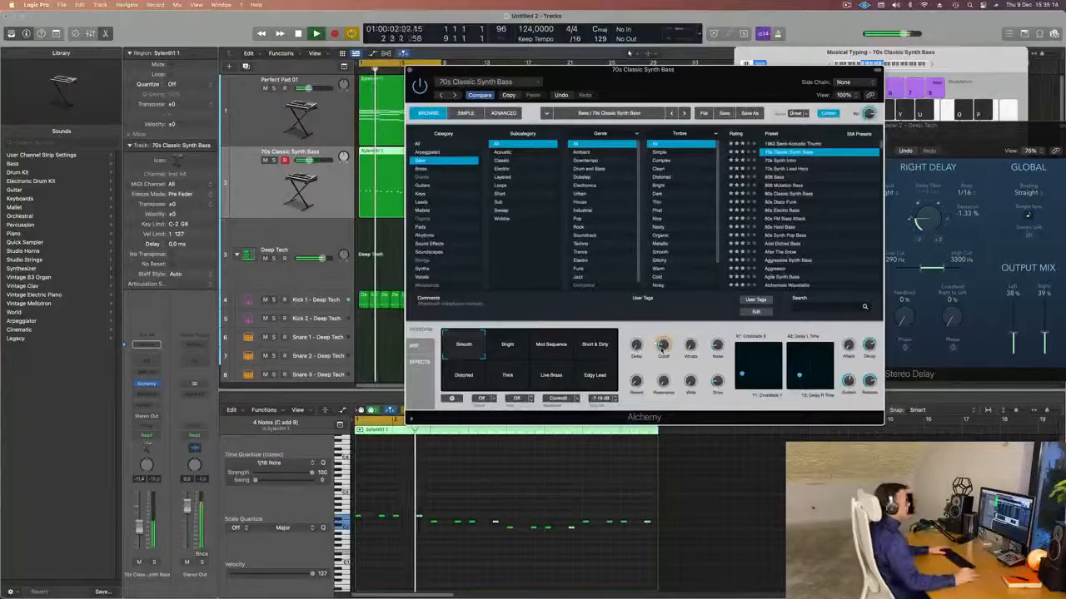
pyautogui.moveTo(661, 348); pyautogui.dragTo(661, 320)
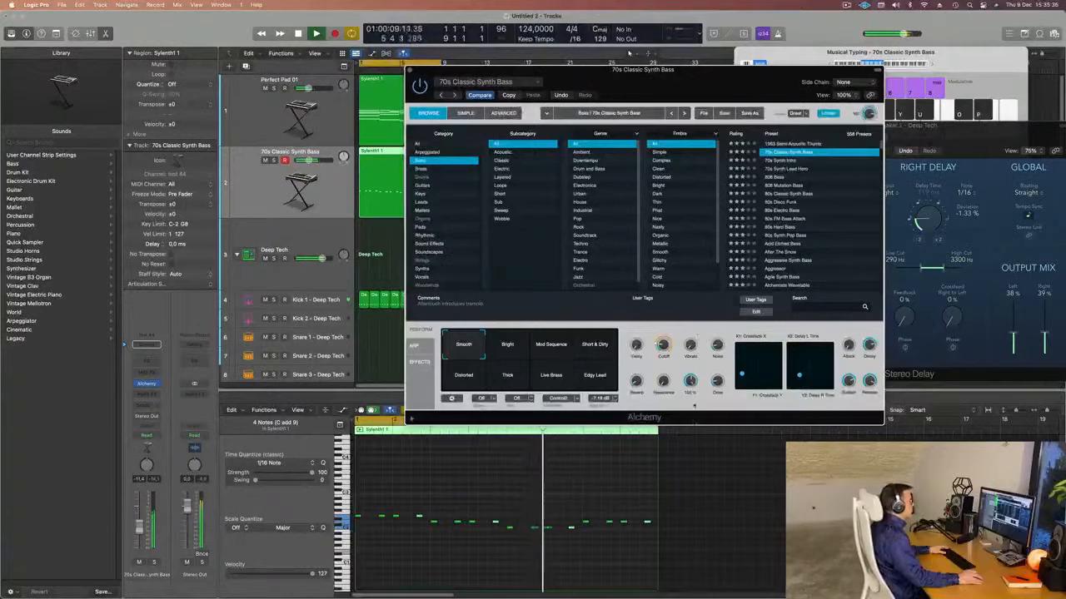
# Step: Fine-tune the Drive amount of the 70s Classic Synth Bass while the loop plays
pyautogui.moveTo(714, 384); pyautogui.dragTo(722, 373)
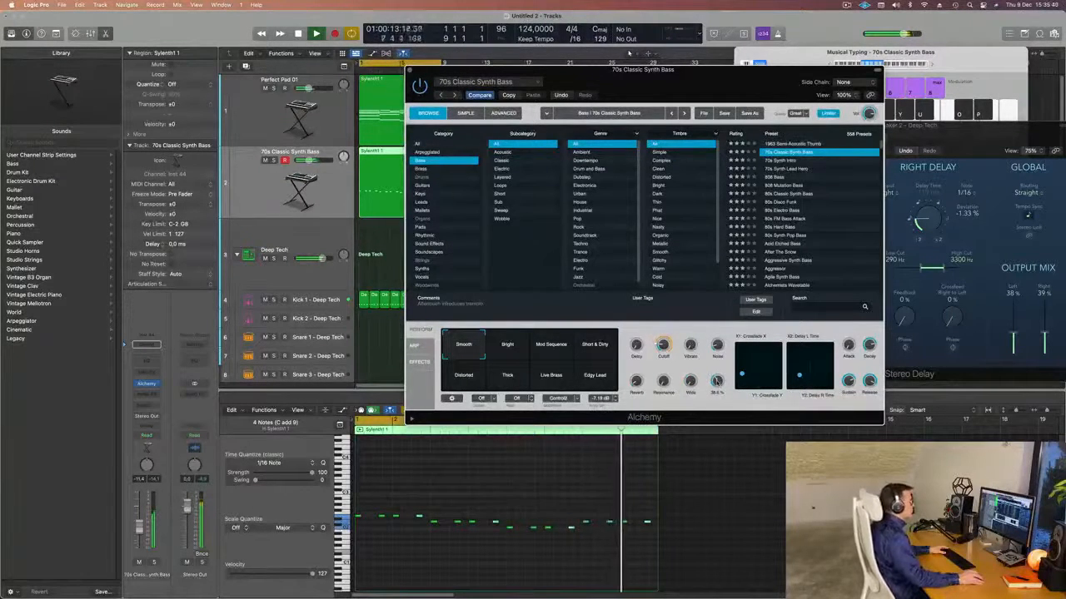
pyautogui.moveTo(701, 71); pyautogui.dragTo(754, 96)
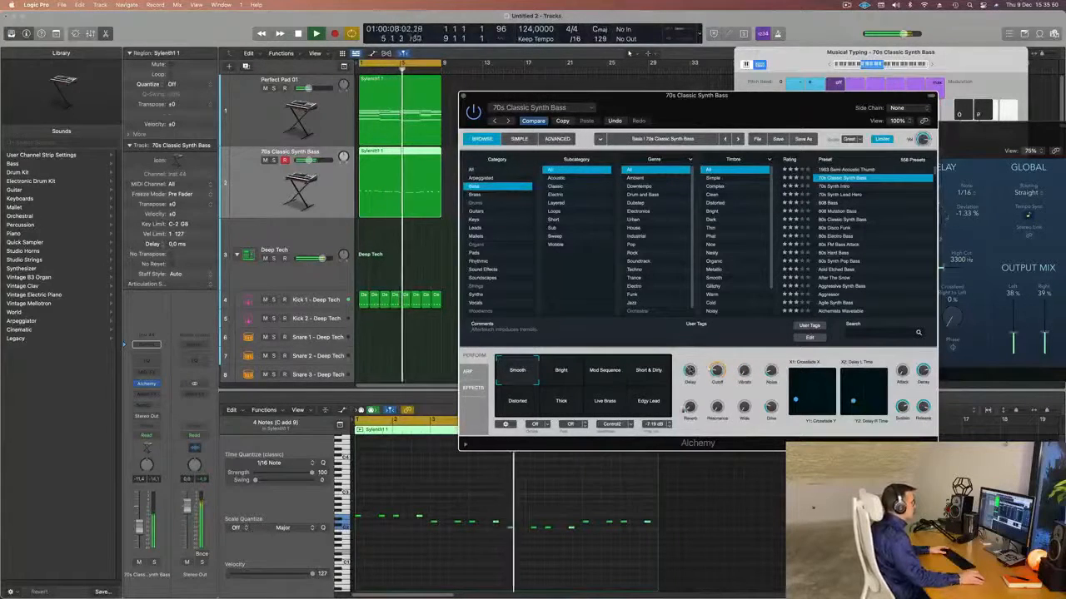
pyautogui.moveTo(761, 122); pyautogui.dragTo(846, 108)
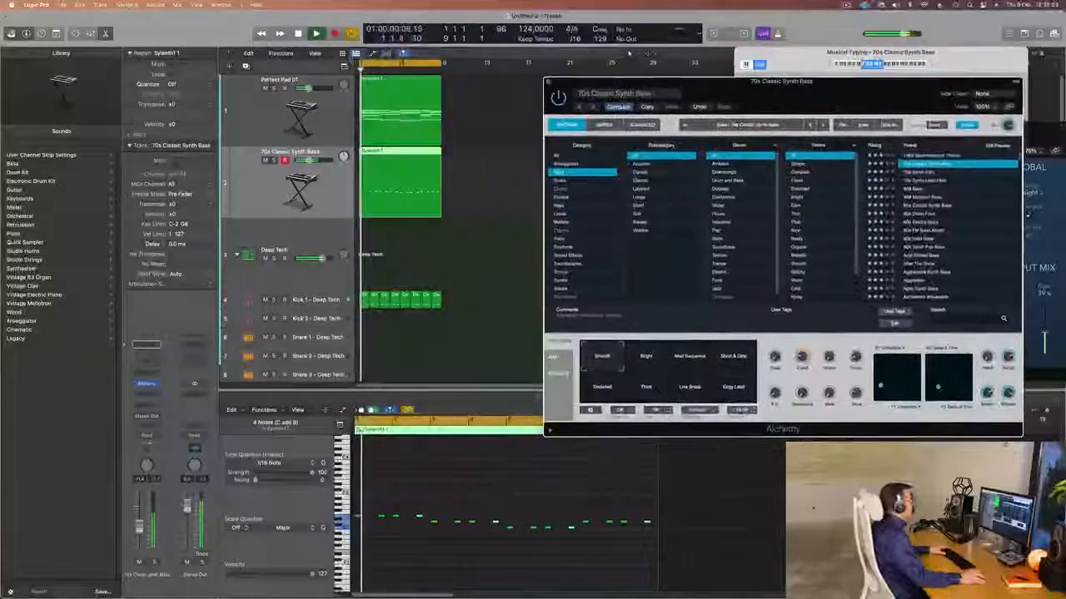
# Step: Select all the bass notes and lengthen them together by a sixteenth, to one beat each
pyautogui.click(414, 553)
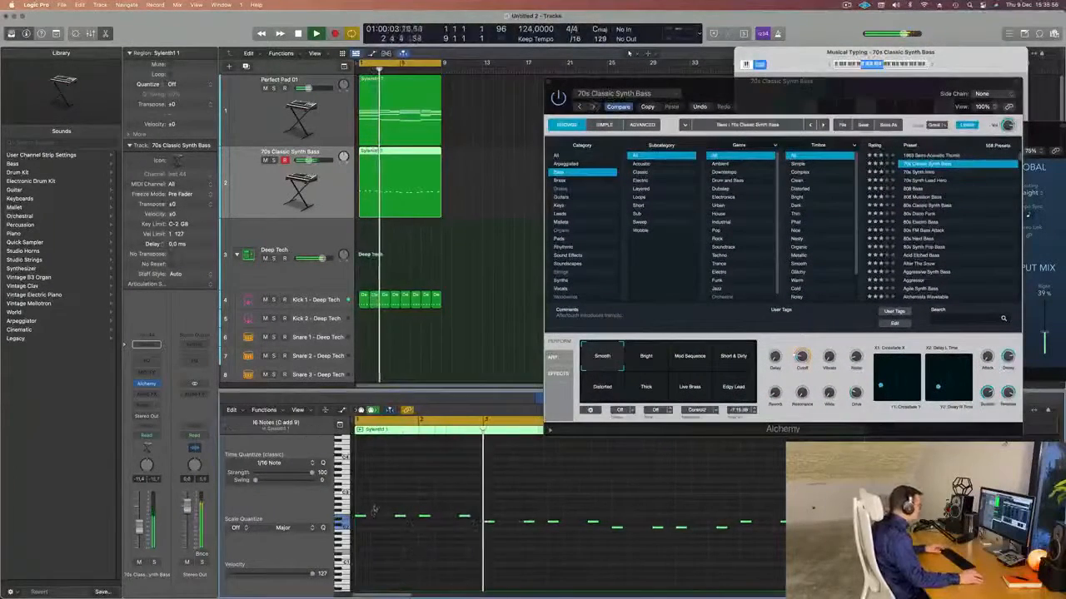
pyautogui.moveTo(371, 513); pyautogui.dragTo(368, 515)
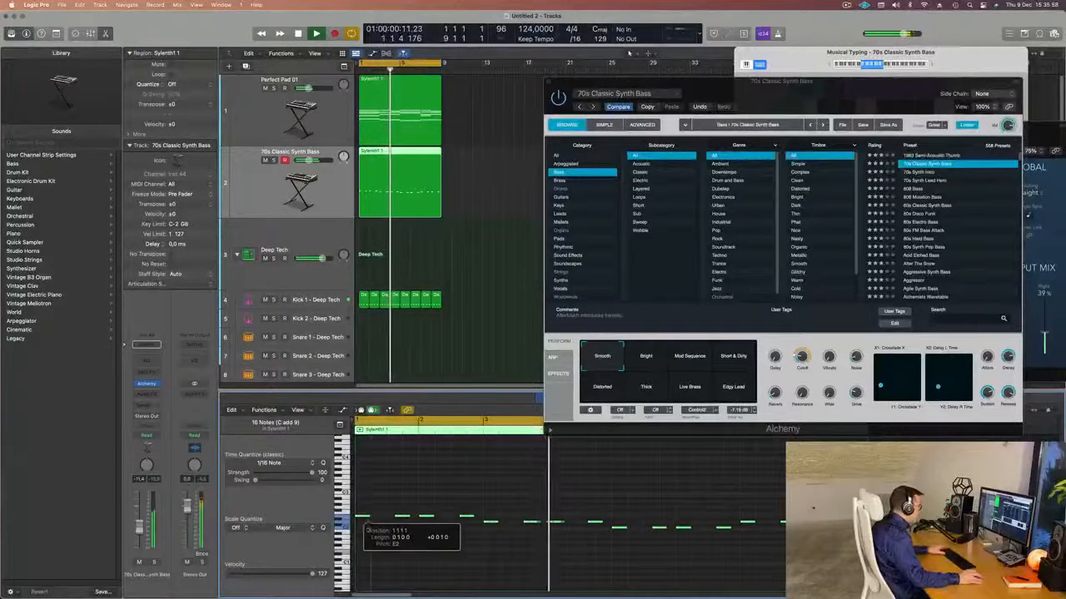
pyautogui.press('Return')
pyautogui.hscroll(-2, 408, 559)
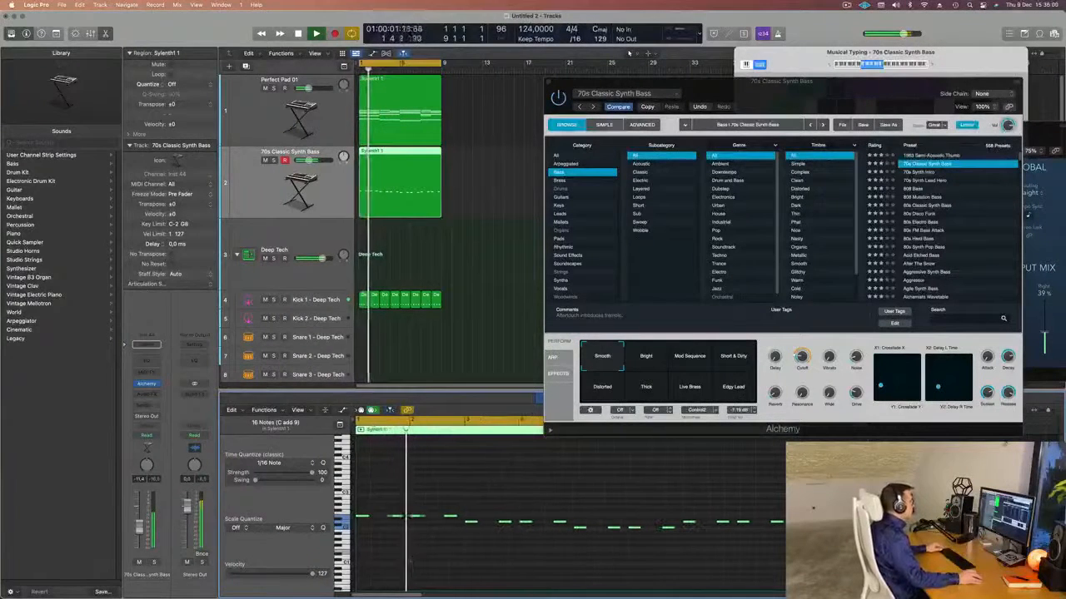
# Step: Readjust the bass's filter Cutoff to suit the longer notes and close its Alchemy window
pyautogui.moveTo(808, 108); pyautogui.dragTo(762, 122)
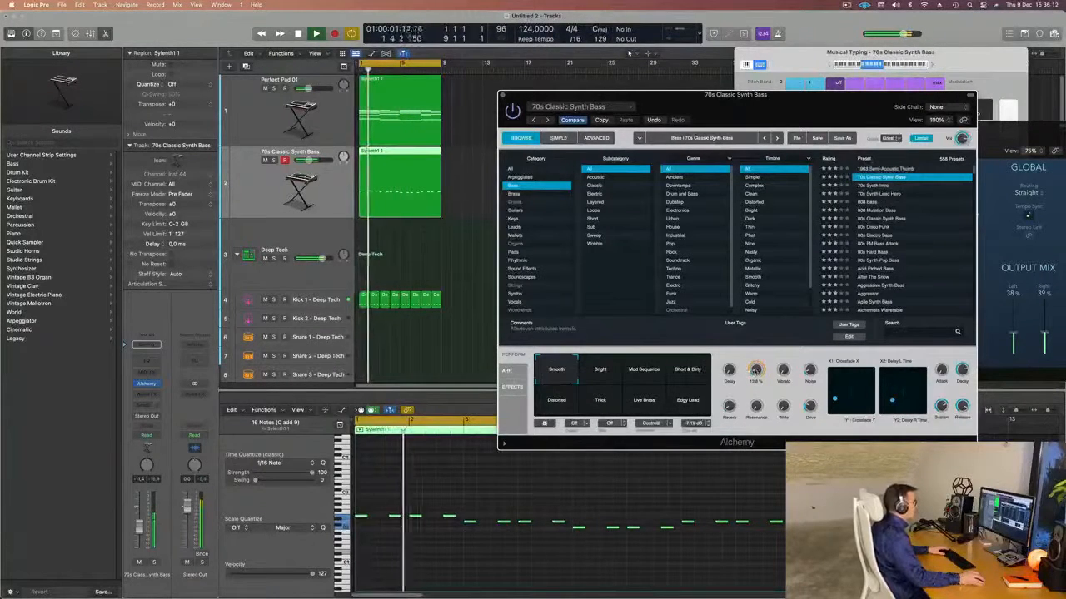
pyautogui.moveTo(807, 107); pyautogui.dragTo(724, 223)
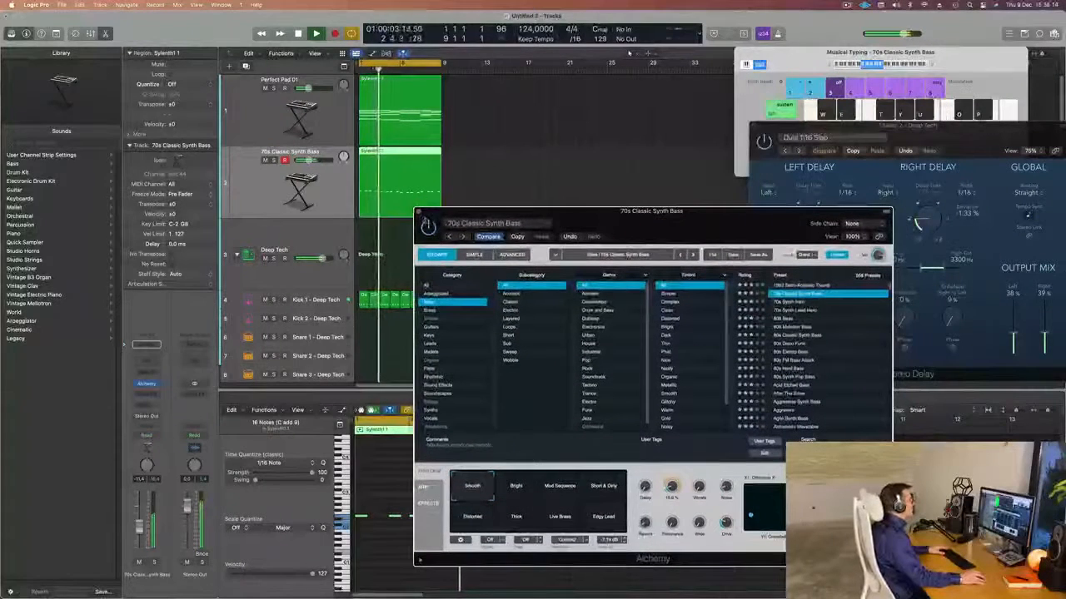
pyautogui.click(420, 211)
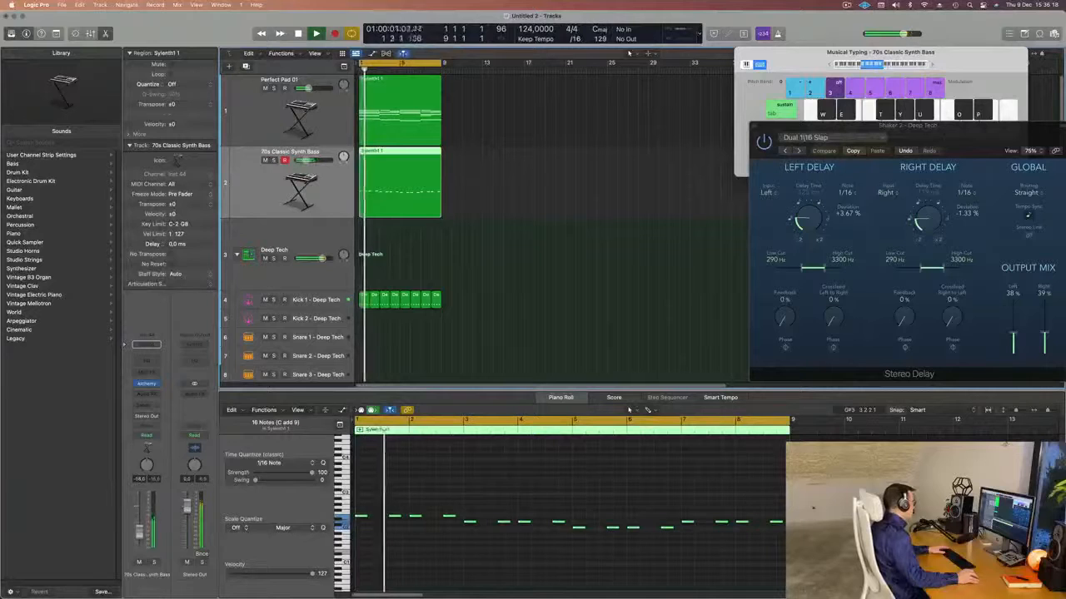
# Step: Insert a stereo Compressor on the 70s Classic Synth Bass track and side-chain it to Kick 1 - Deep Tech
pyautogui.click(157, 395)
pyautogui.moveTo(170, 414)
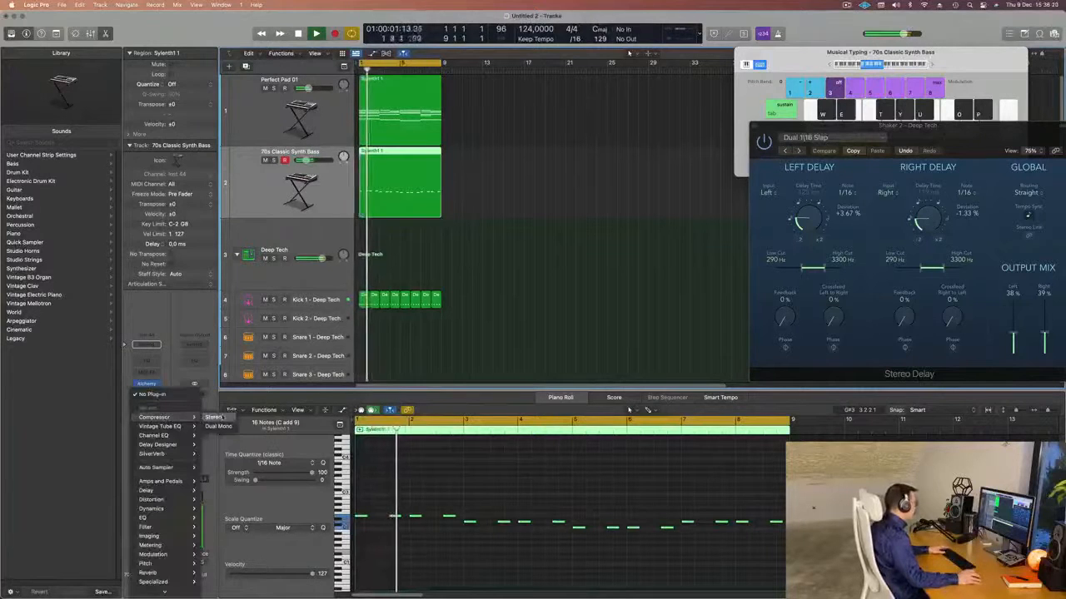
pyautogui.click(218, 415)
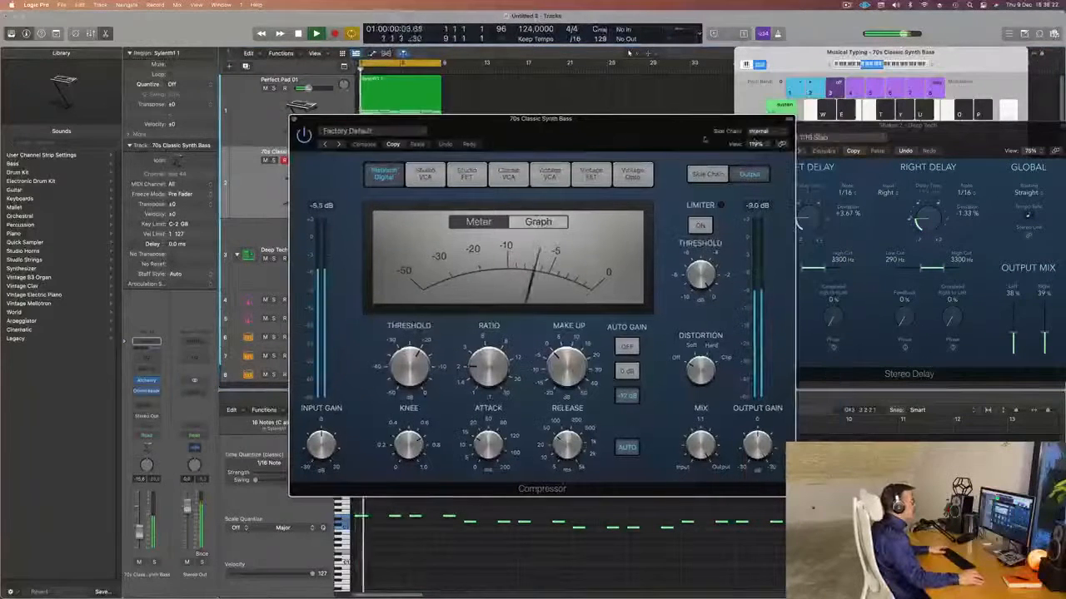
pyautogui.click(757, 131)
pyautogui.moveTo(756, 154)
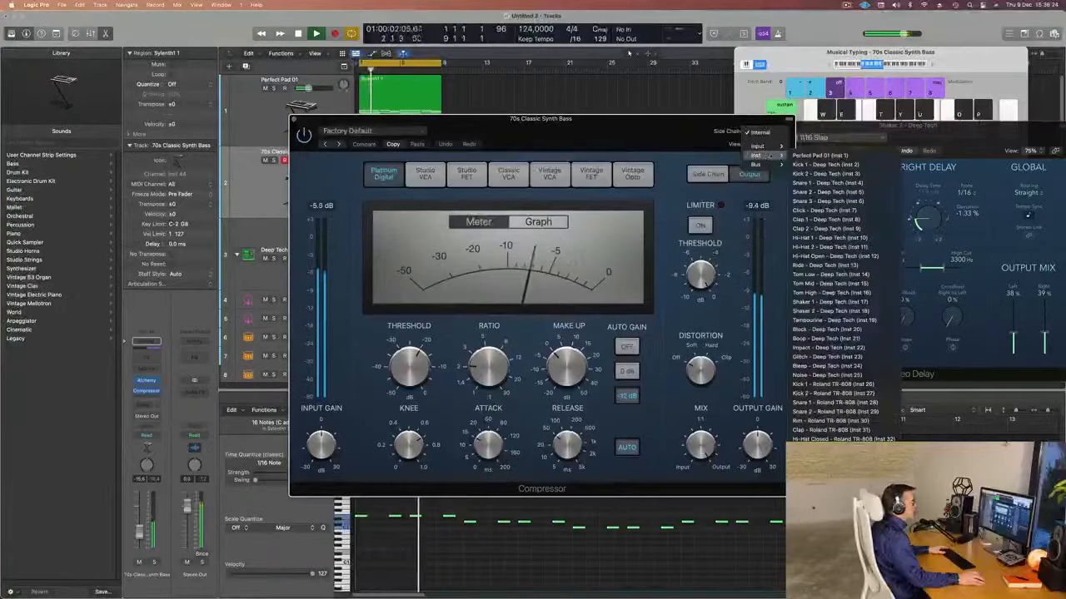
pyautogui.click(825, 164)
pyautogui.moveTo(540, 119); pyautogui.dragTo(584, 119)
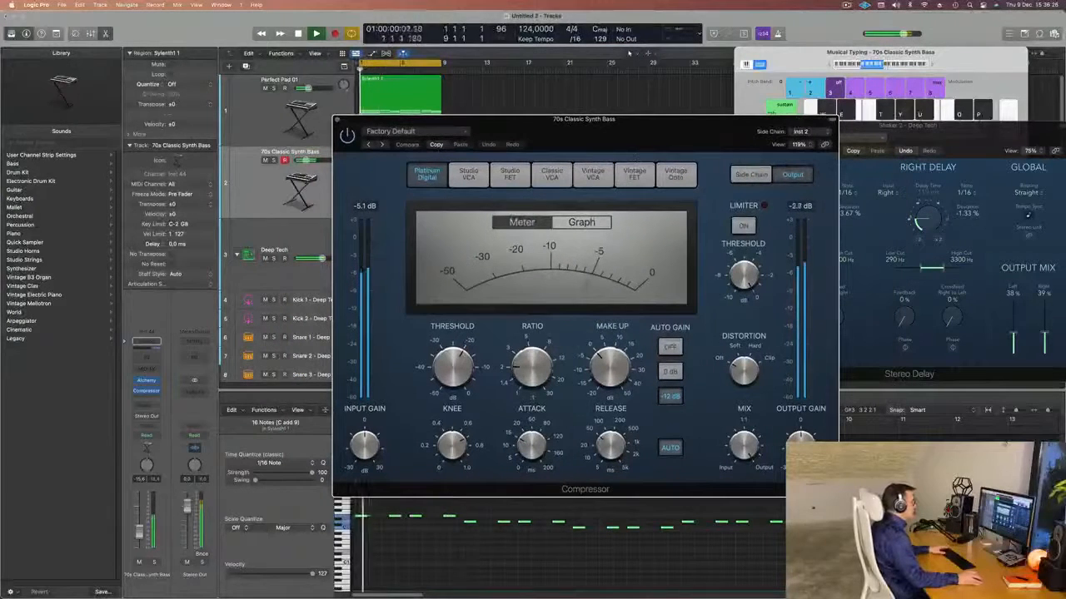
# Step: Raise the bass compressor's ratio to about 4.1:1 and close the plug-in window
pyautogui.moveTo(607, 446); pyautogui.dragTo(524, 447)
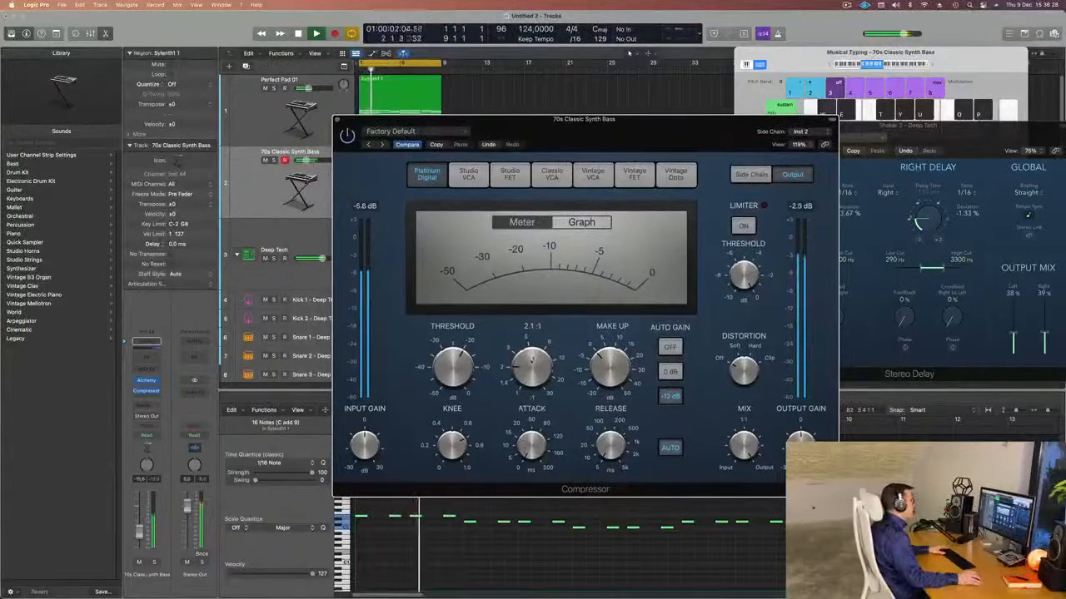
pyautogui.moveTo(534, 338); pyautogui.dragTo(534, 336)
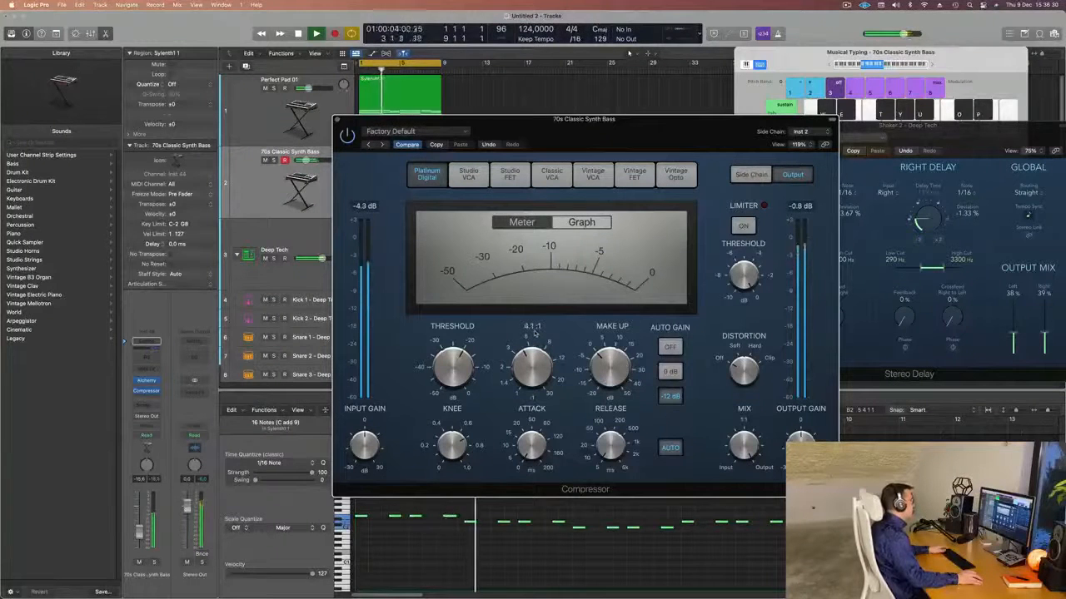
pyautogui.moveTo(374, 126); pyautogui.dragTo(319, 131)
pyautogui.click(284, 125)
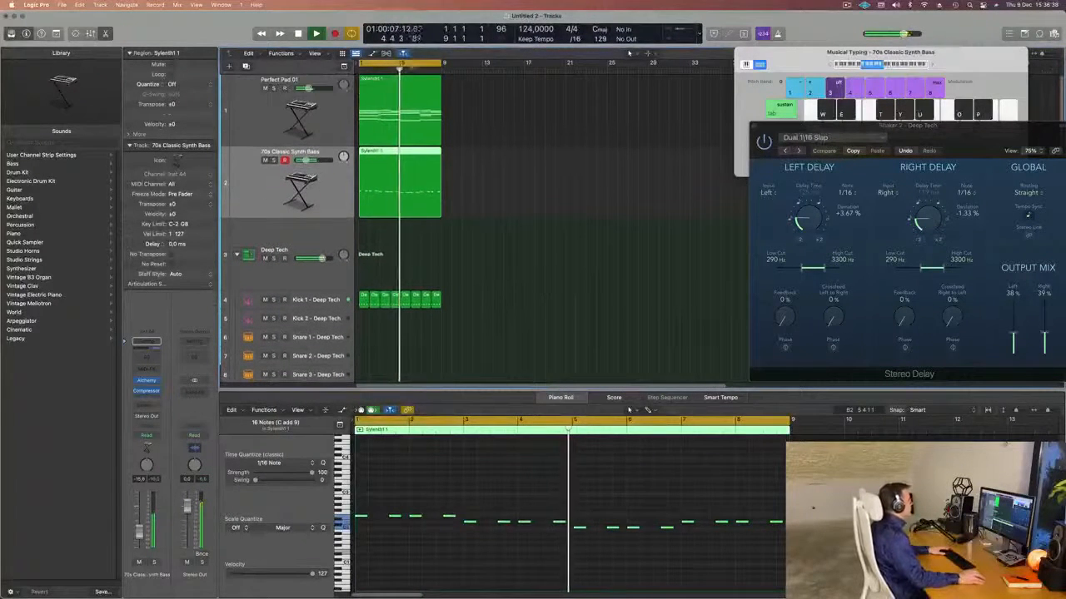
# Step: Duplicate the Perfect Pad 01 track and copy its eight-bar chord region onto the new track at bar 1
pyautogui.click(267, 121)
pyautogui.press('super+d')
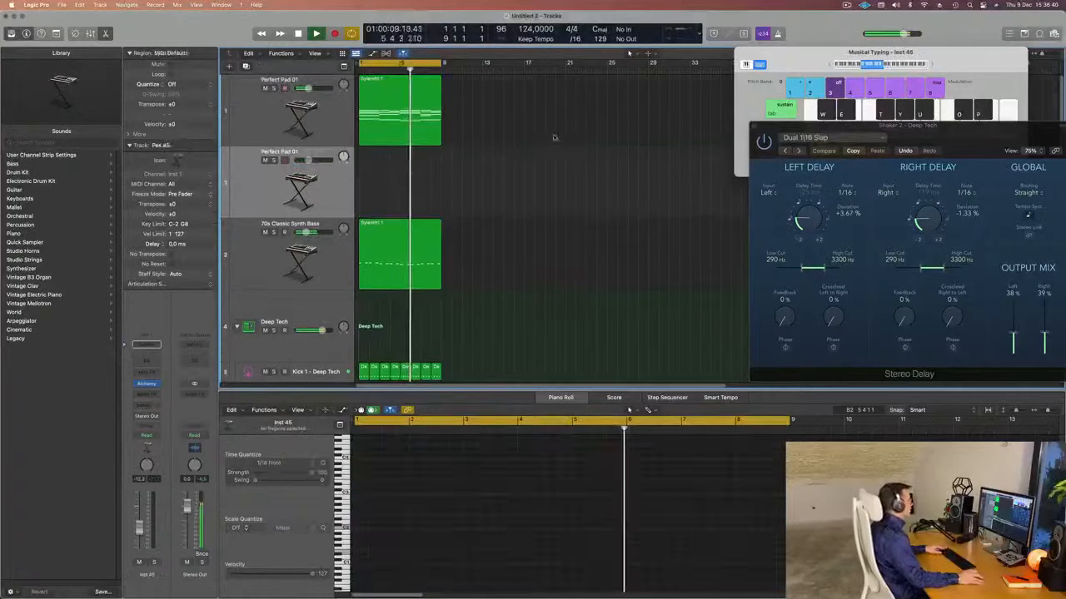
pyautogui.click(407, 99)
pyautogui.moveTo(407, 99); pyautogui.dragTo(393, 165)
pyautogui.moveTo(387, 172); pyautogui.dragTo(388, 174)
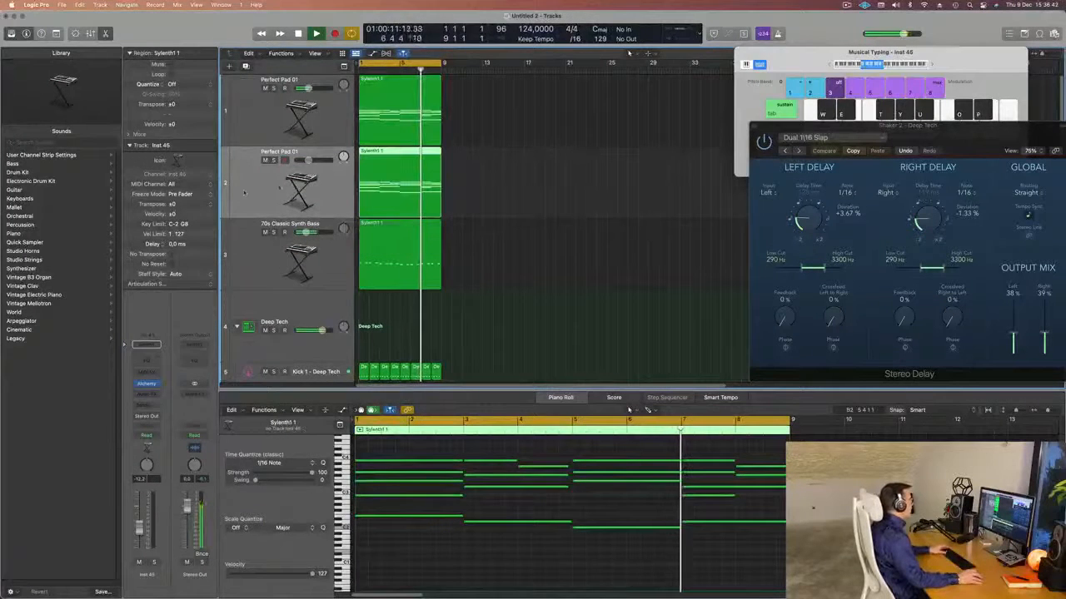
# Step: On the duplicated pad track, replace Alchemy with Retro Synth and insert an Arpeggiator MIDI effect
pyautogui.click(157, 383)
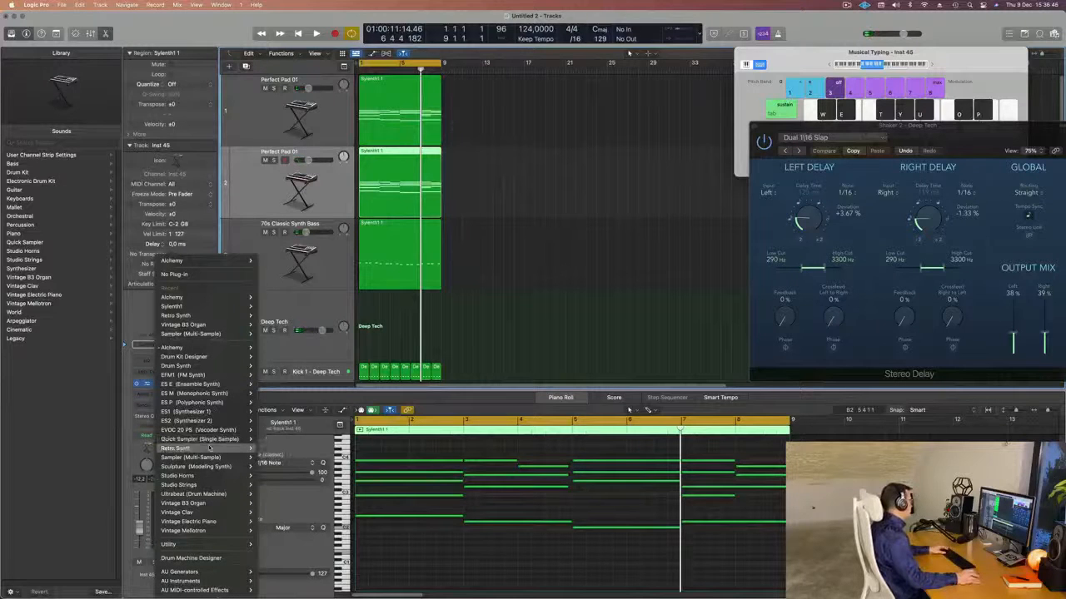
pyautogui.click(270, 448)
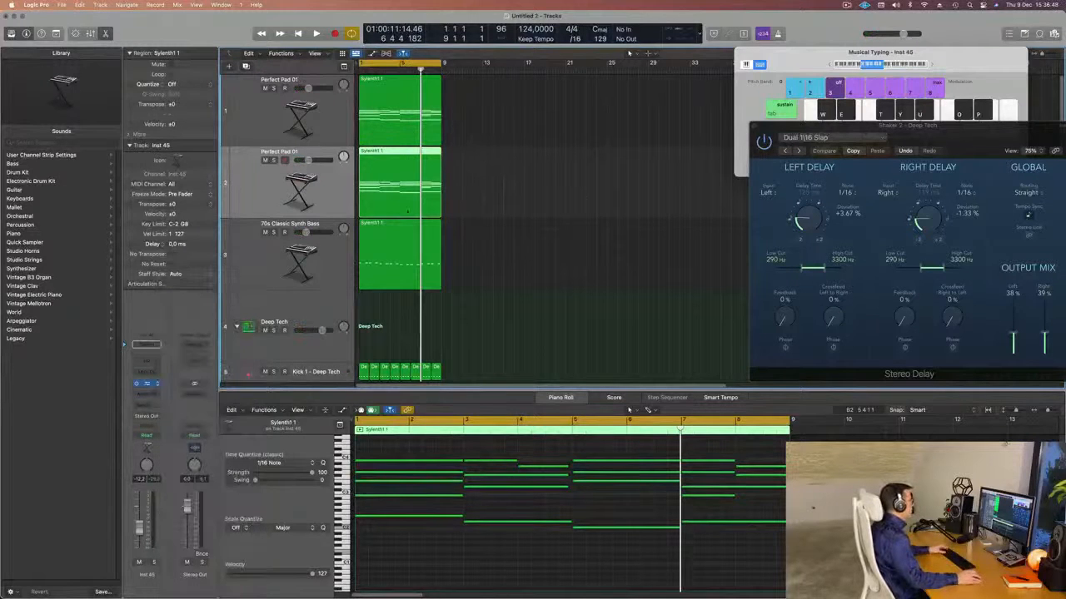
pyautogui.click(145, 375)
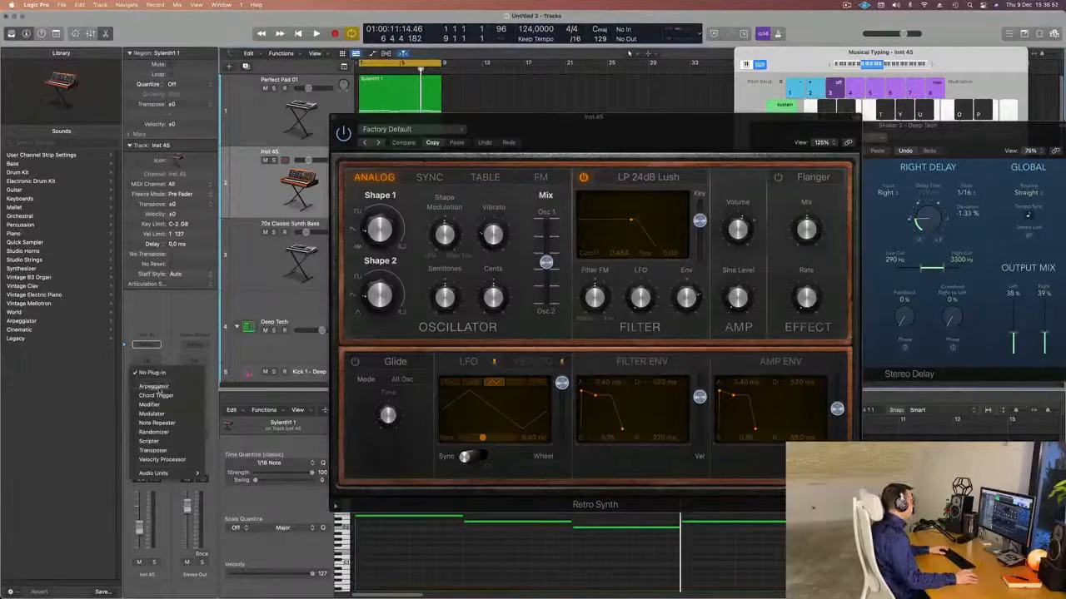
pyautogui.click(154, 388)
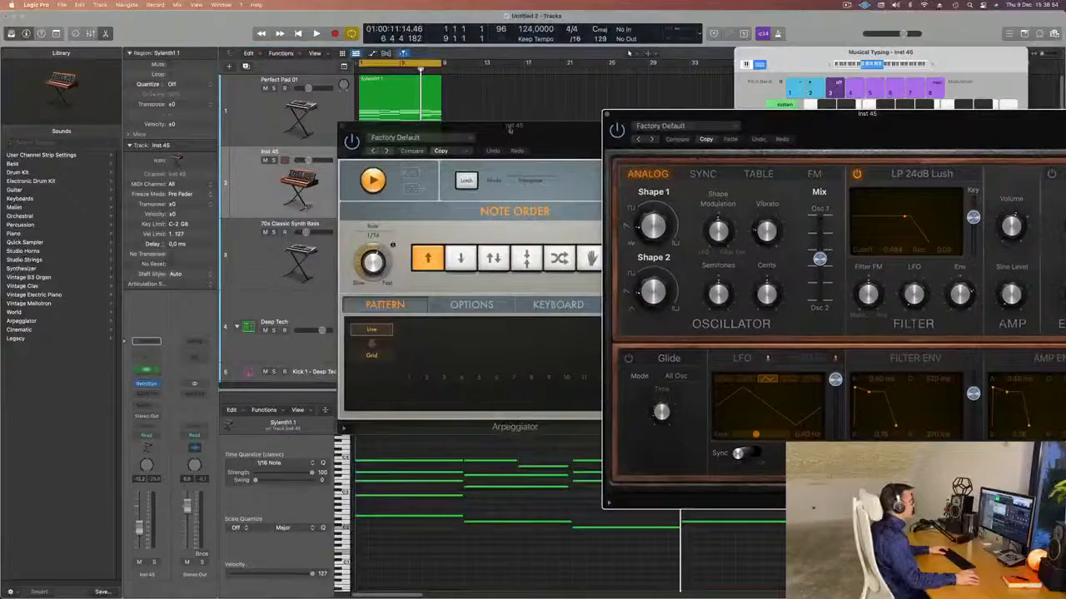
pyautogui.moveTo(509, 130); pyautogui.dragTo(761, 149)
pyautogui.click(593, 145)
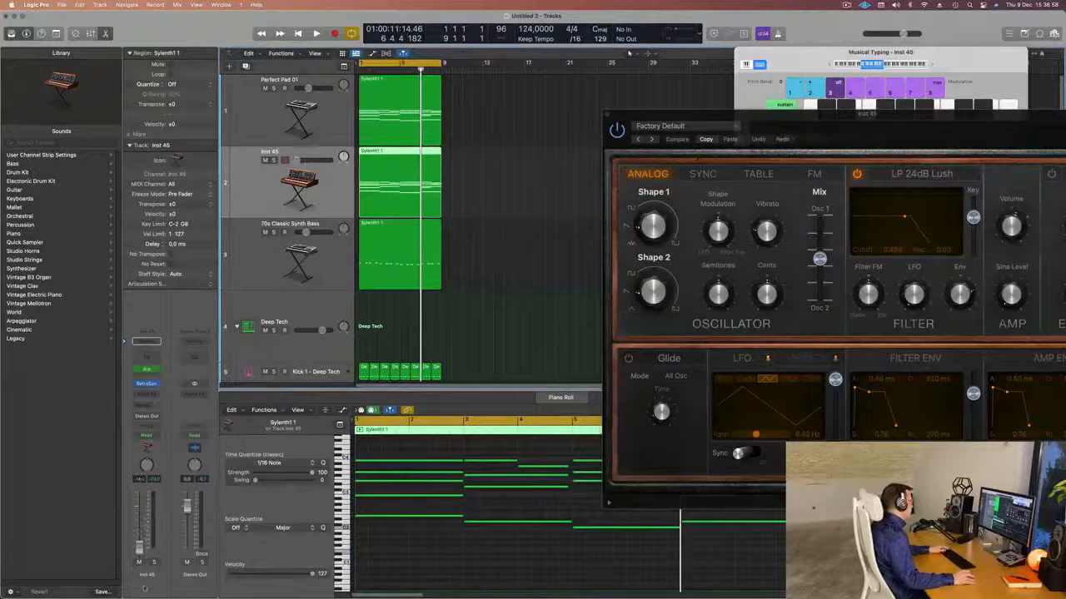
pyautogui.press('space')
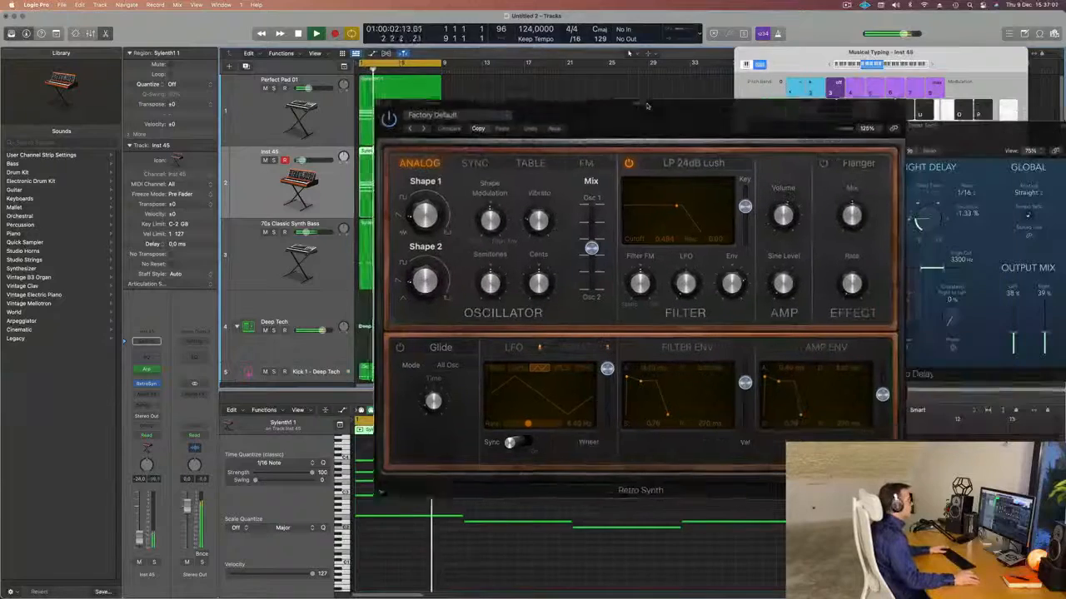
# Step: Load the Calming Bells preset from 05 Synth Keyboards in Retro Synth and advance to the next preset, Delicate Chimes
pyautogui.moveTo(666, 102); pyautogui.dragTo(611, 121)
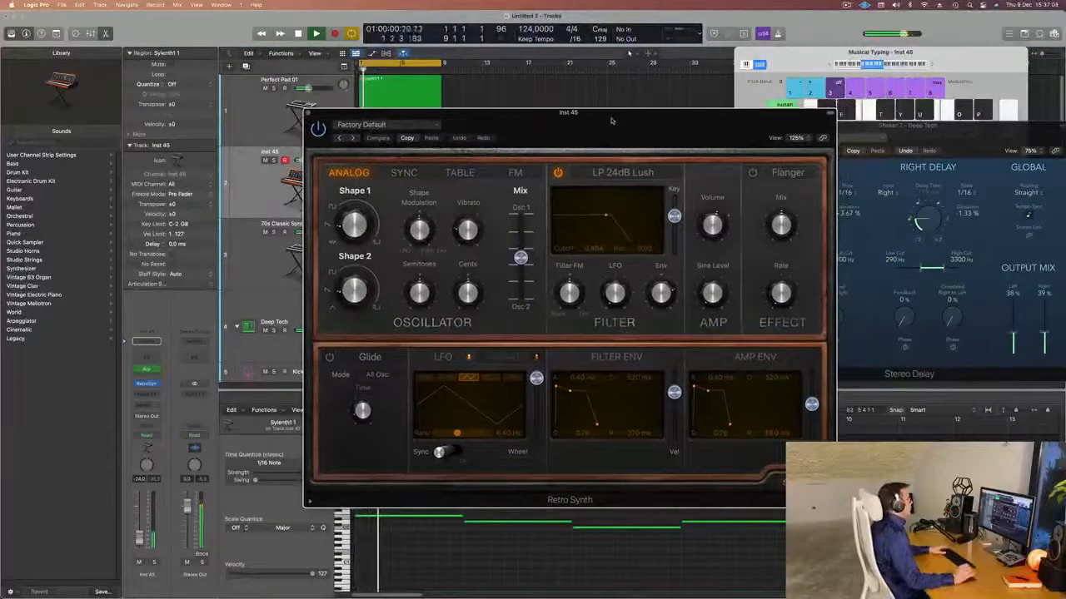
pyautogui.click(382, 124)
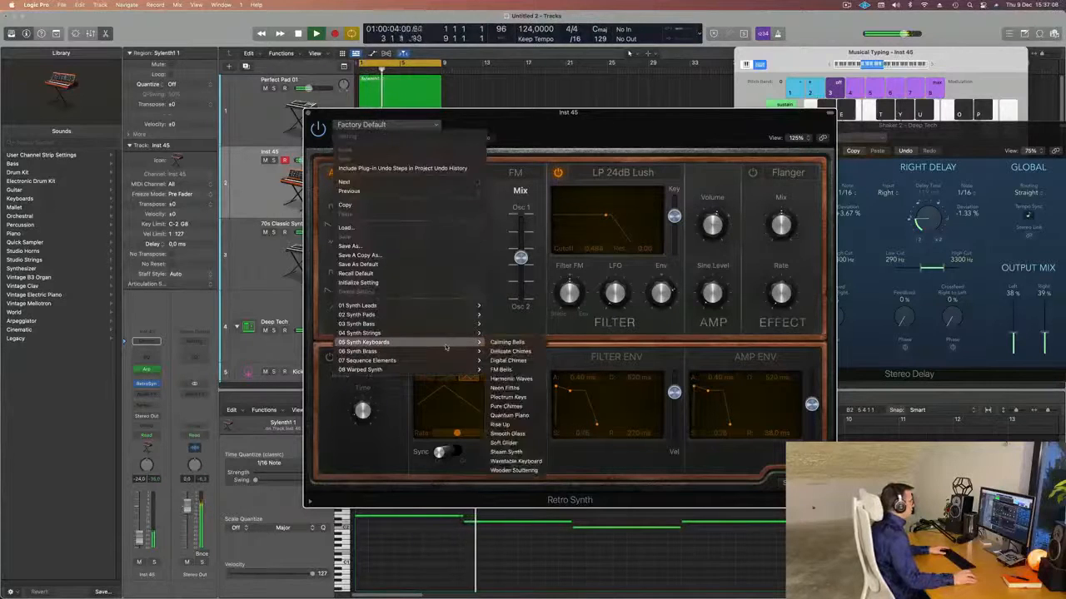
pyautogui.moveTo(450, 333)
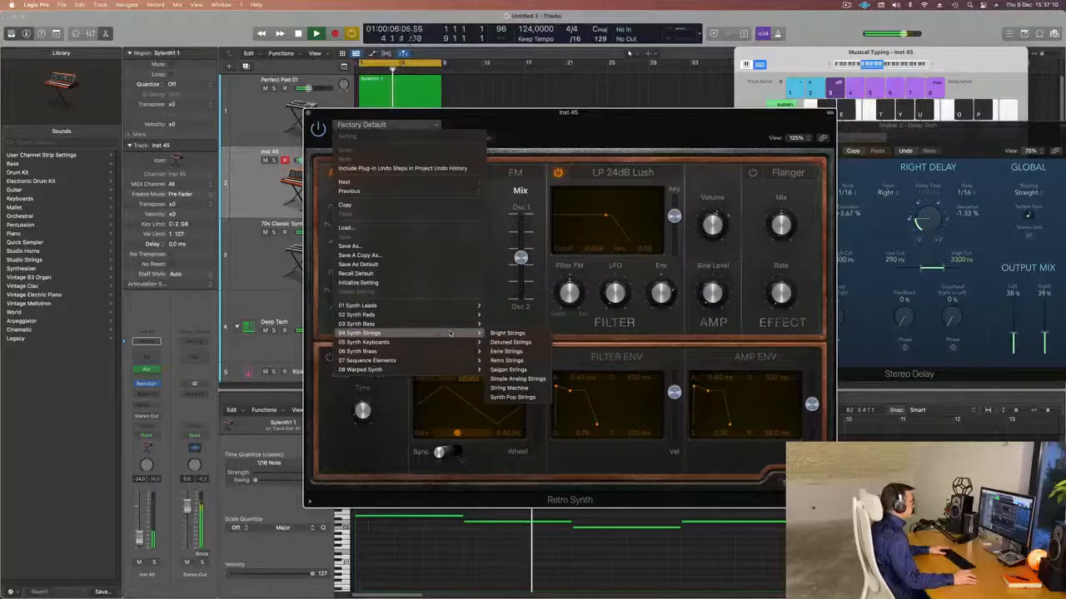
pyautogui.click(507, 333)
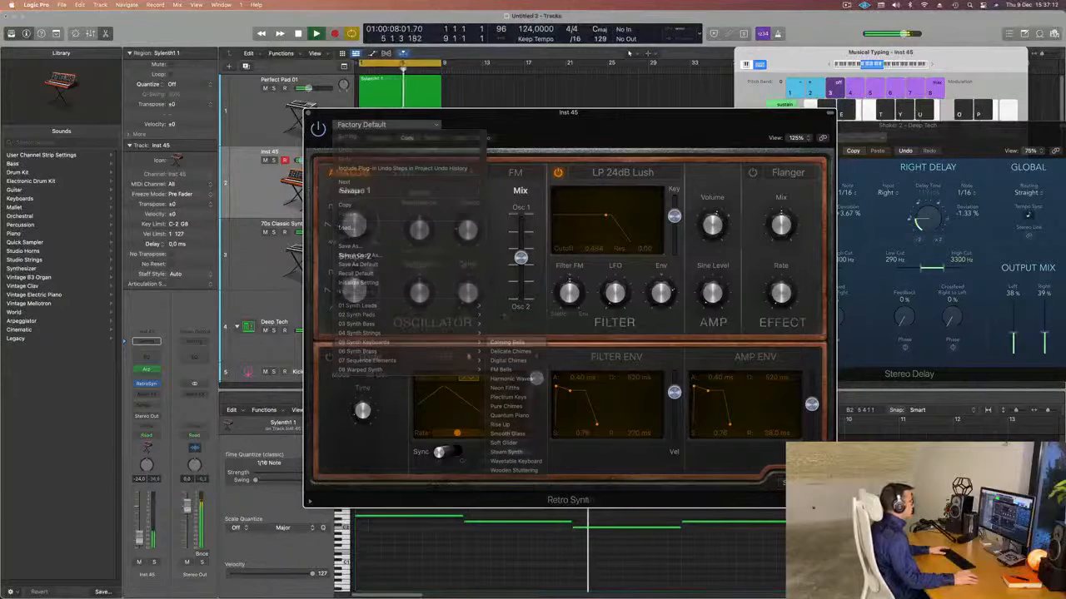
pyautogui.moveTo(592, 115); pyautogui.dragTo(684, 74)
pyautogui.press('Return')
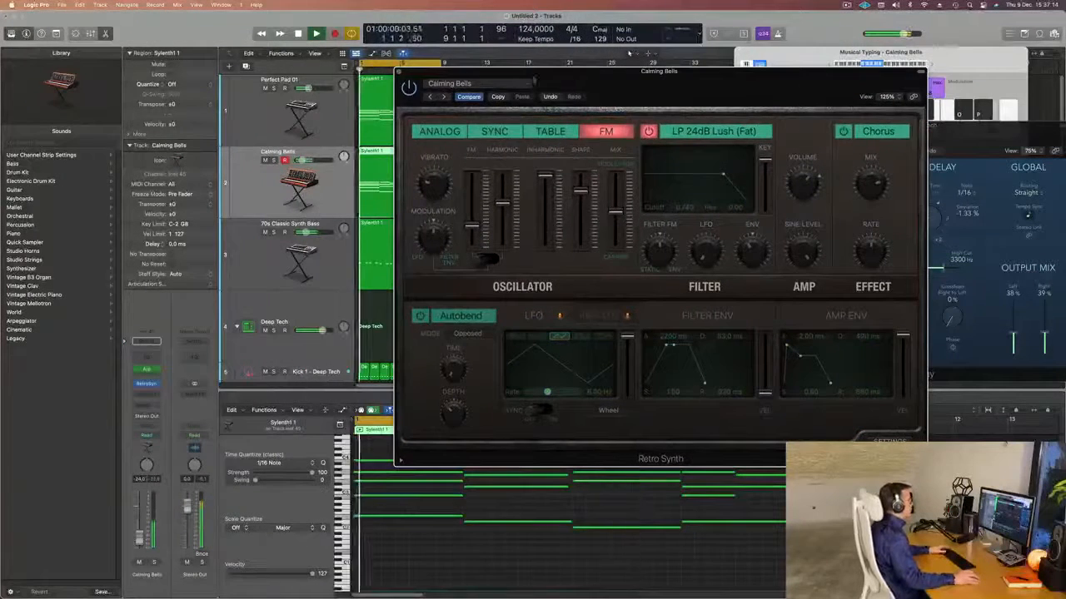
pyautogui.click(443, 97)
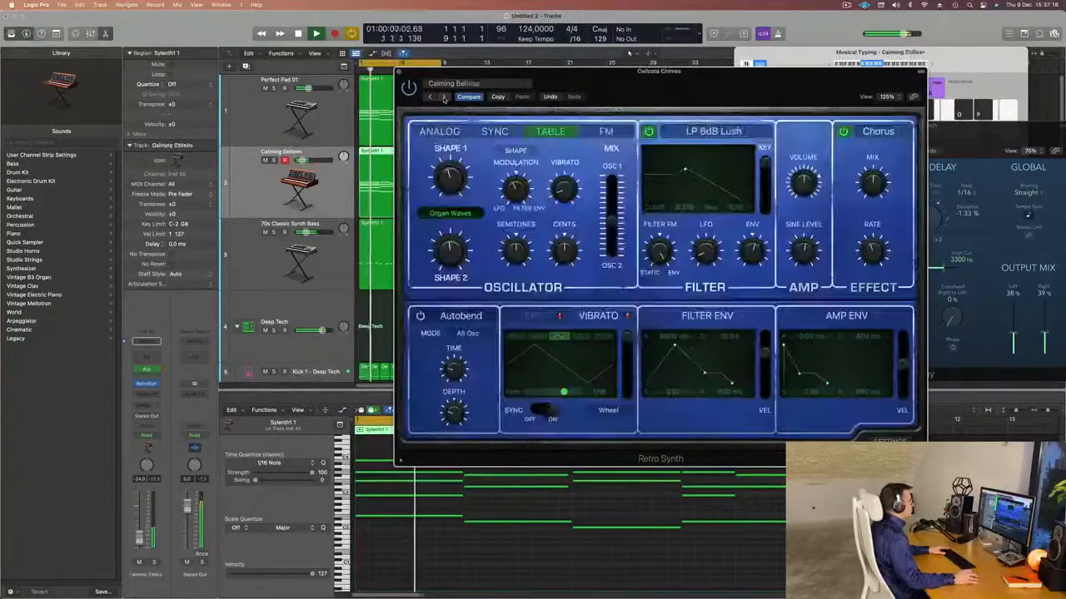
pyautogui.moveTo(606, 98); pyautogui.dragTo(568, 140)
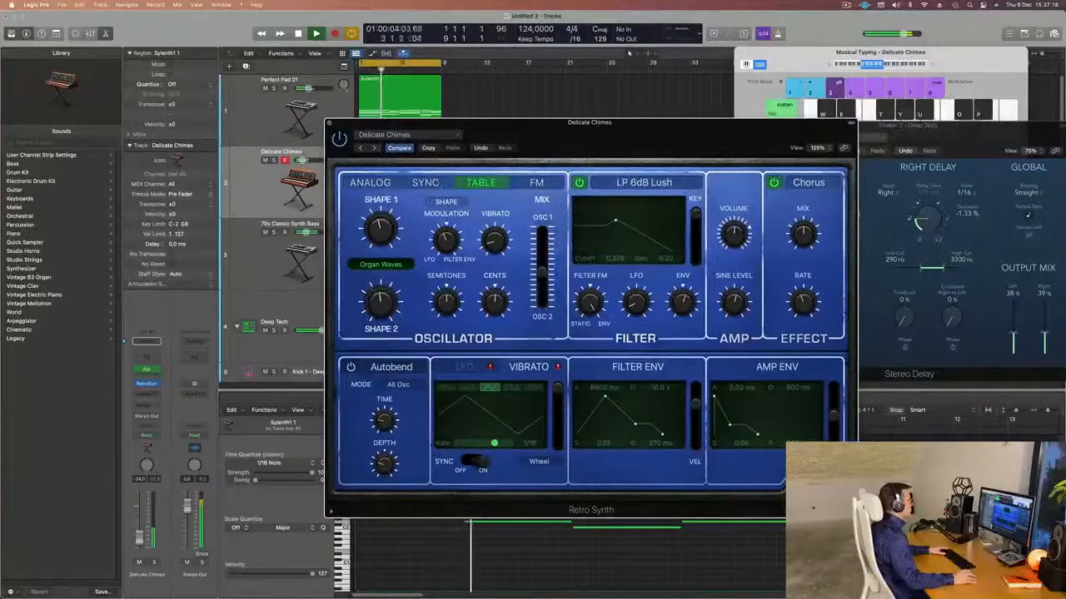
# Step: Audition Retro Synth's Sync, Table and FM oscillator modes during playback and settle on Analog
pyautogui.click(418, 184)
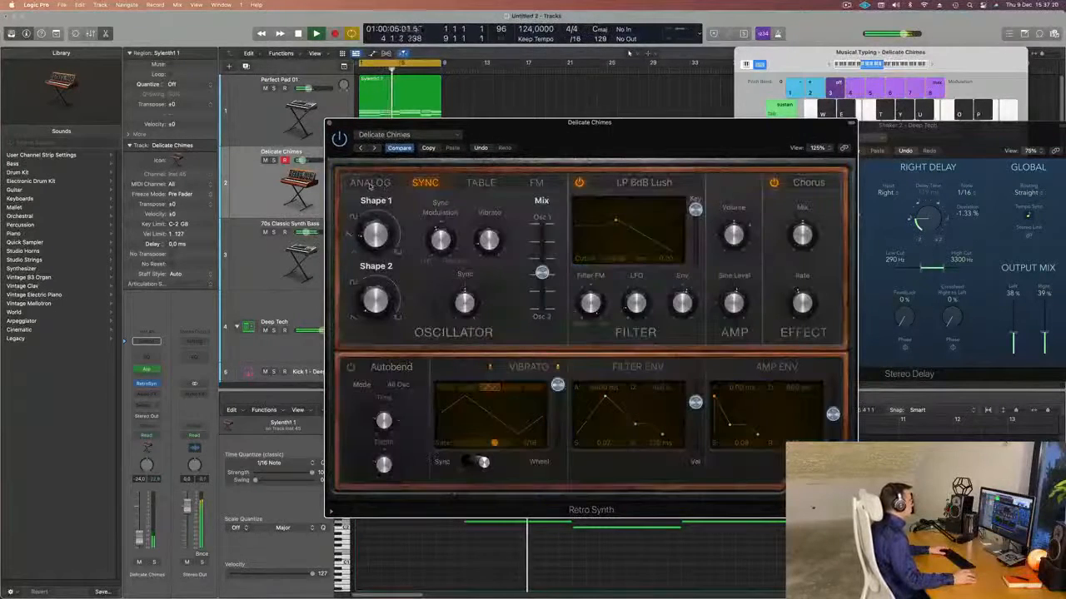
pyautogui.click(475, 185)
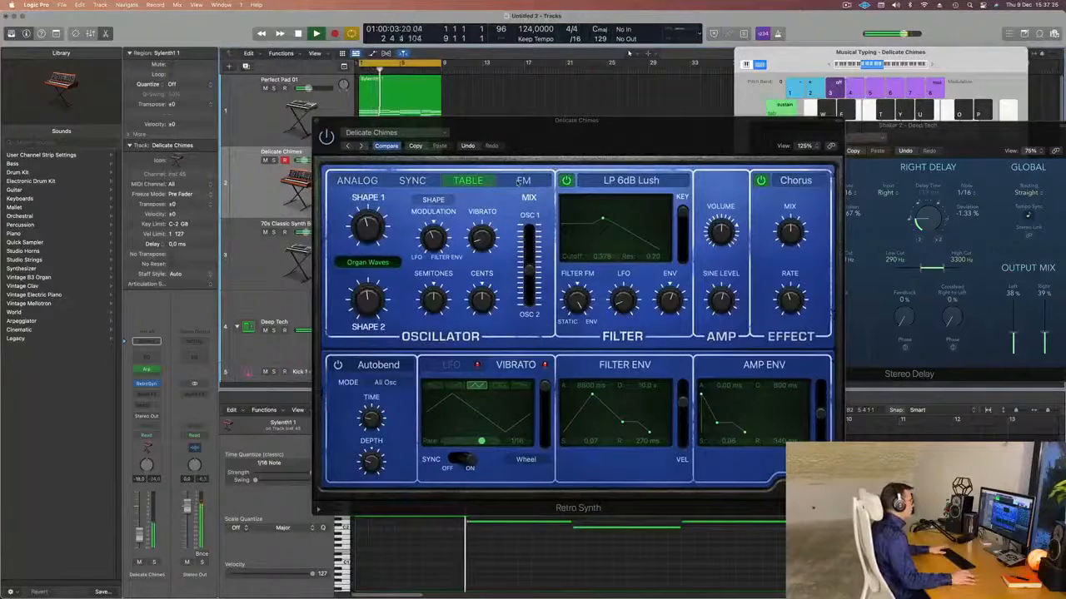
pyautogui.click(520, 181)
pyautogui.click(412, 182)
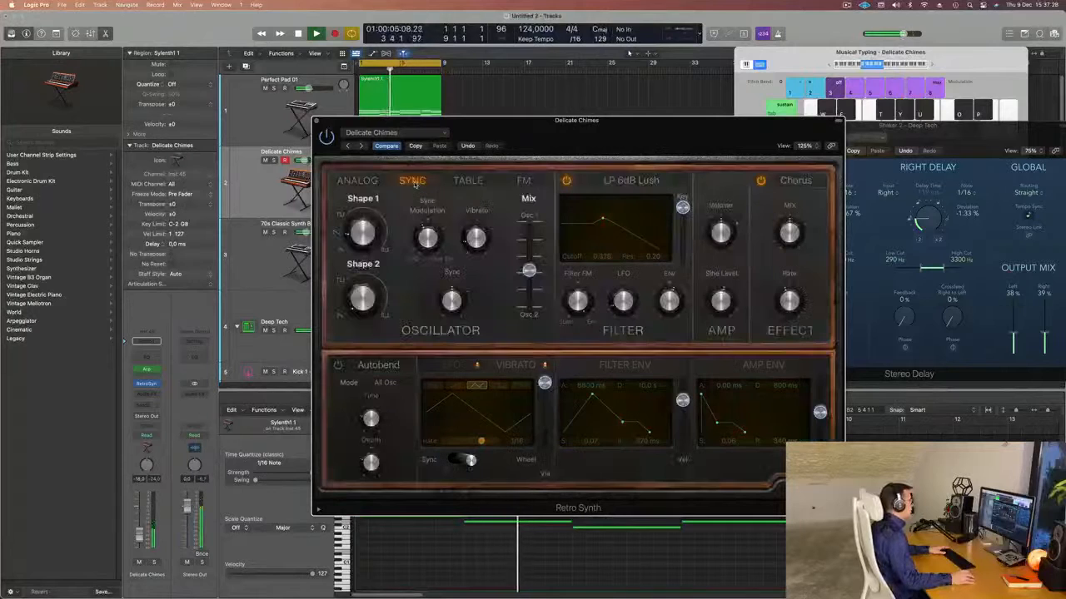
pyautogui.click(345, 182)
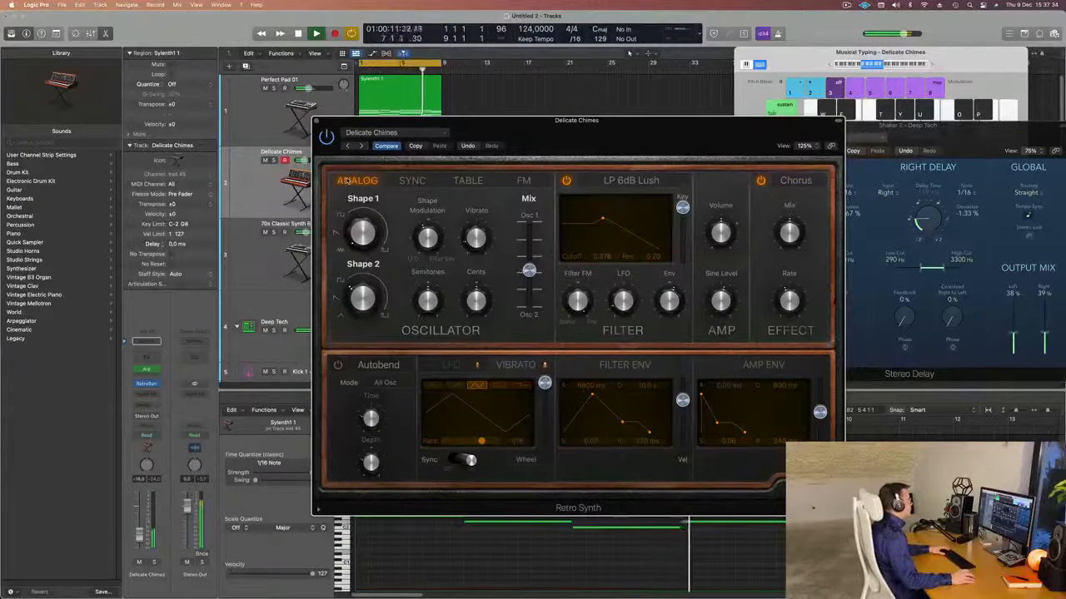
pyautogui.click(414, 36)
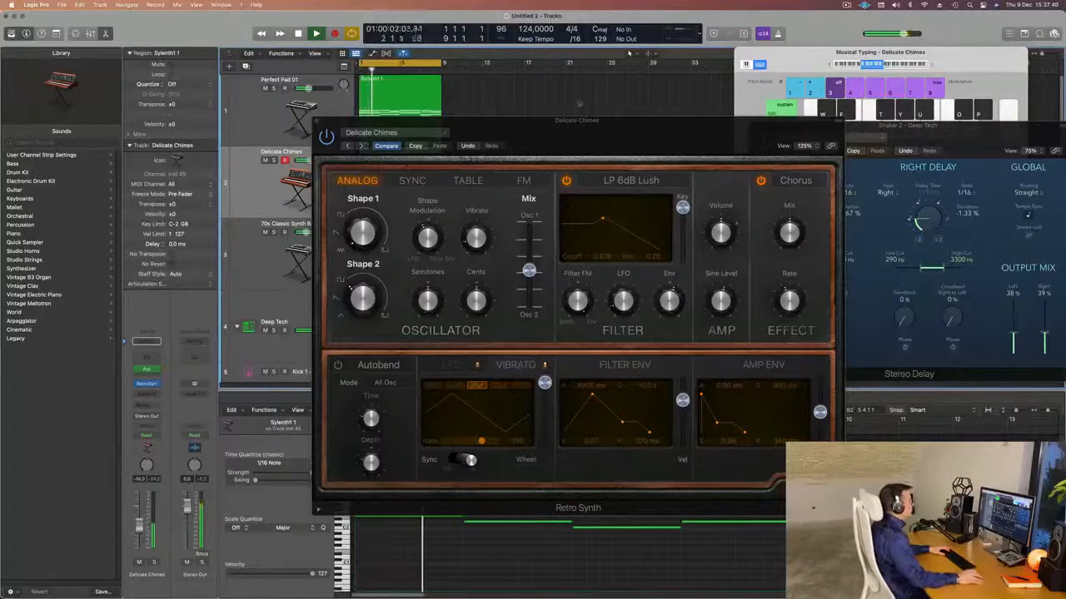
# Step: Set the Retro Synth filter's cutoff to about 0.49 and resonance to about 0.37, adjusting the oscillator mix and track volume along the way
pyautogui.moveTo(580, 121); pyautogui.dragTo(497, 119)
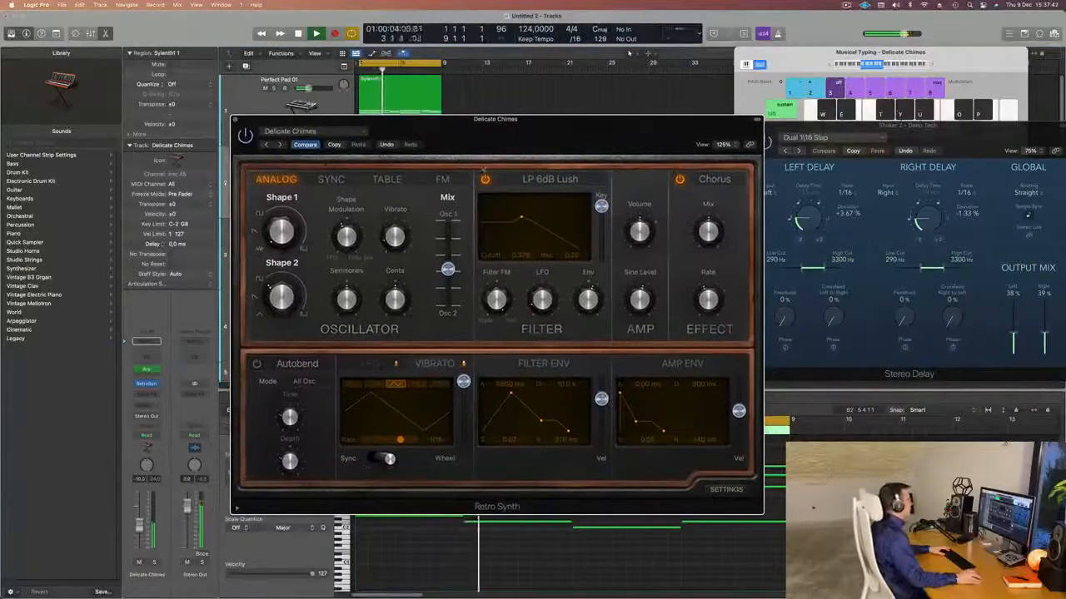
pyautogui.moveTo(523, 220); pyautogui.dragTo(537, 215)
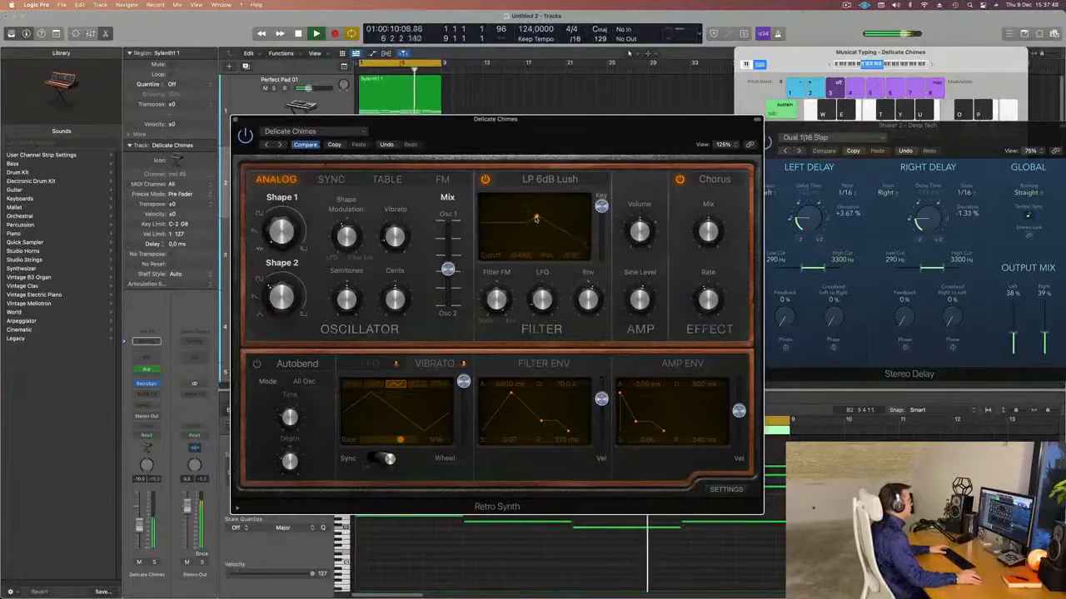
pyautogui.moveTo(535, 219); pyautogui.dragTo(529, 216)
pyautogui.moveTo(448, 269)
pyautogui.mouseDown()
pyautogui.moveTo(451, 223)
pyautogui.moveTo(448, 296)
pyautogui.moveTo(448, 252)
pyautogui.mouseUp()
pyautogui.moveTo(562, 131); pyautogui.dragTo(591, 133)
pyautogui.click(139, 527)
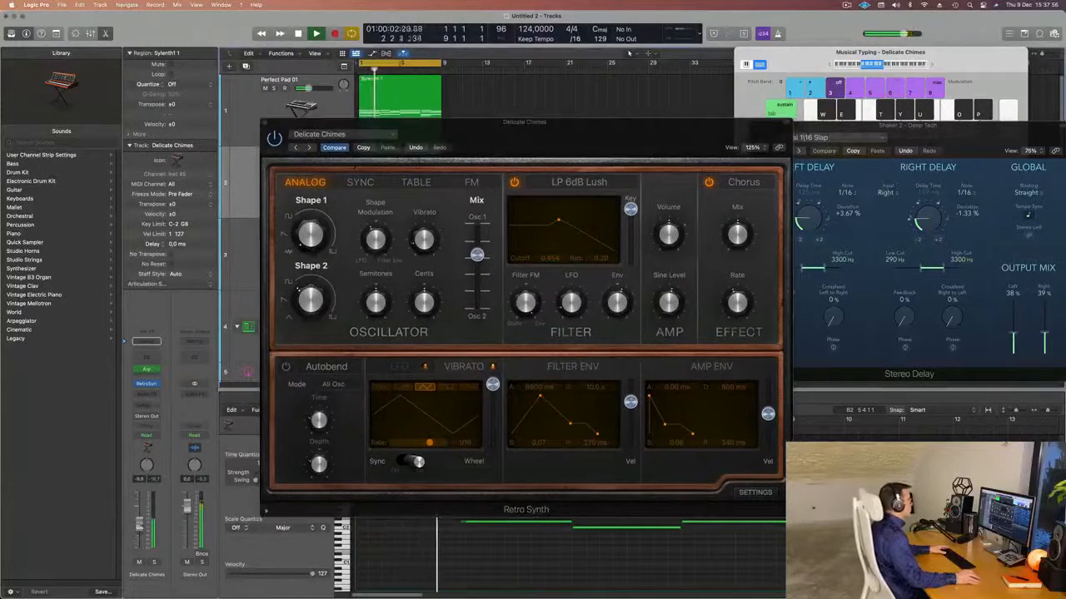
pyautogui.moveTo(476, 261); pyautogui.dragTo(475, 271)
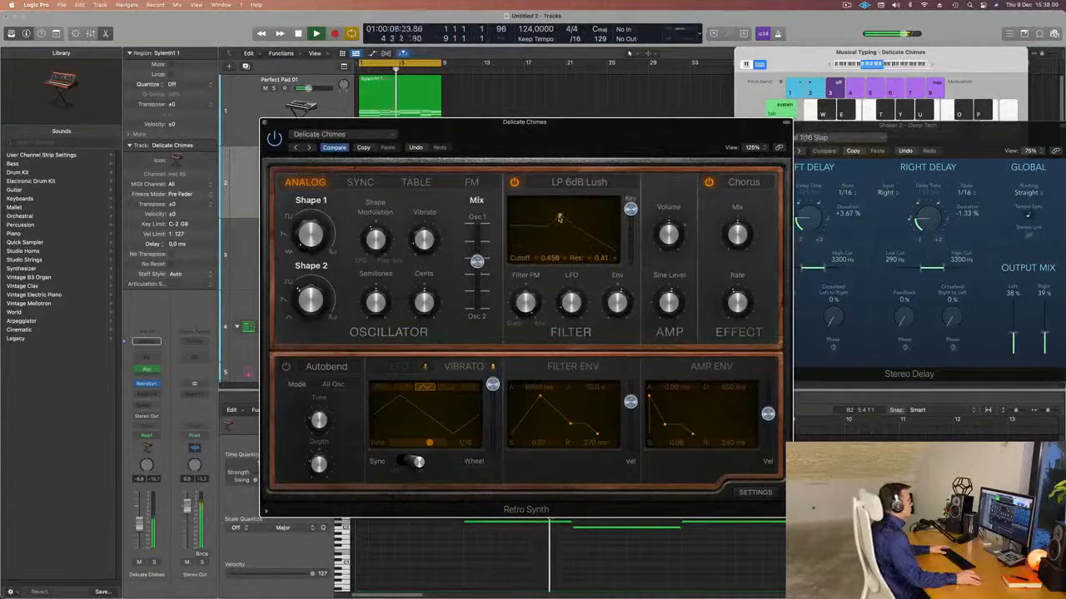
pyautogui.moveTo(566, 218); pyautogui.dragTo(570, 218)
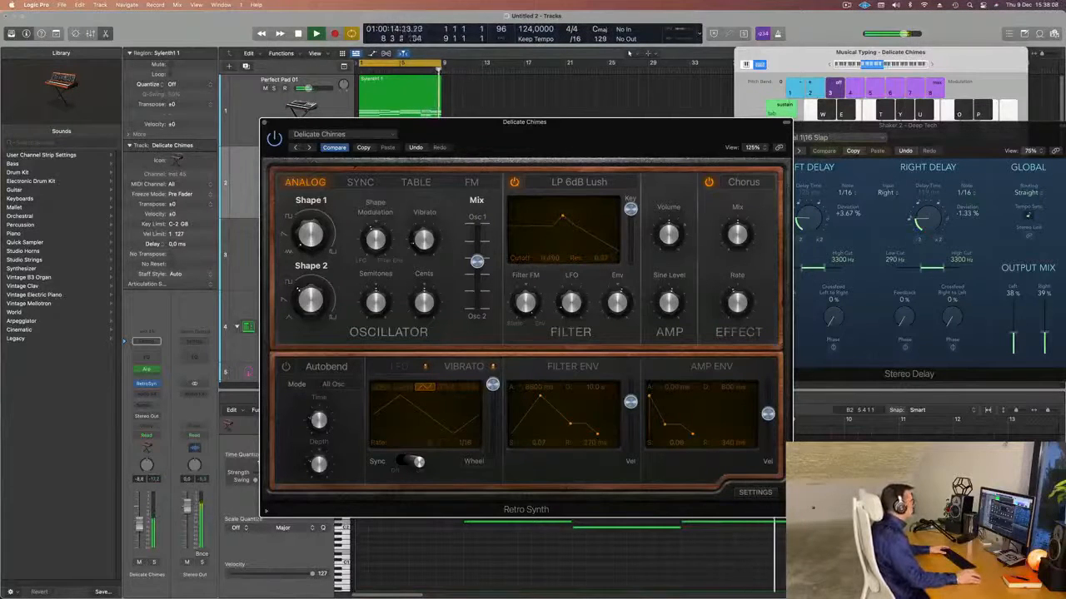
# Step: Fine-tune Retro Synth's oscillator mix and shapes, and set the filter's cutoff to about 0.376 and resonance to about 0.40
pyautogui.moveTo(537, 139); pyautogui.dragTo(682, 110)
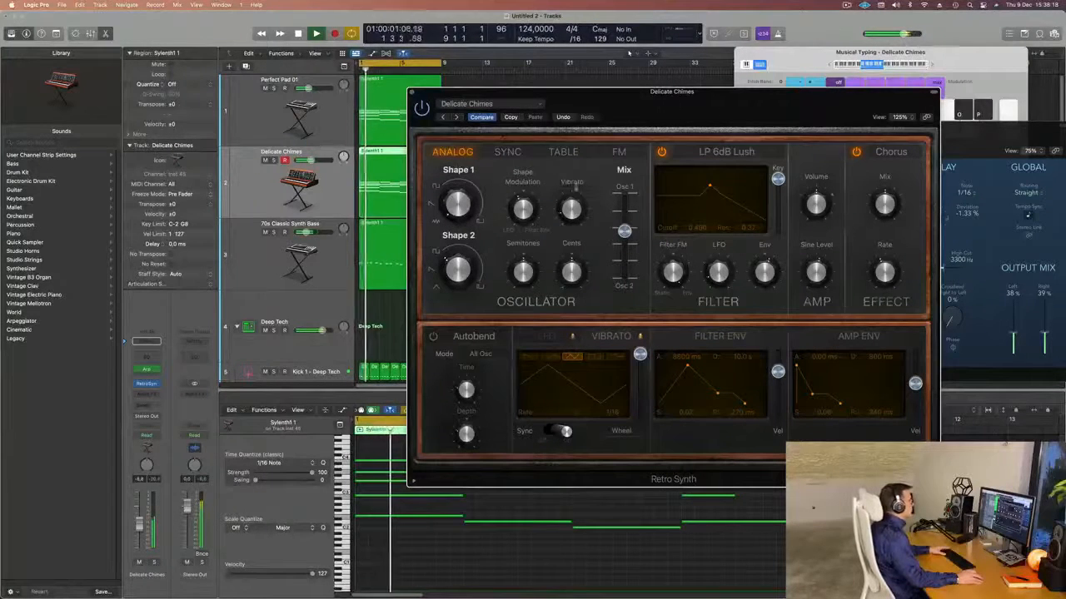
pyautogui.moveTo(573, 196)
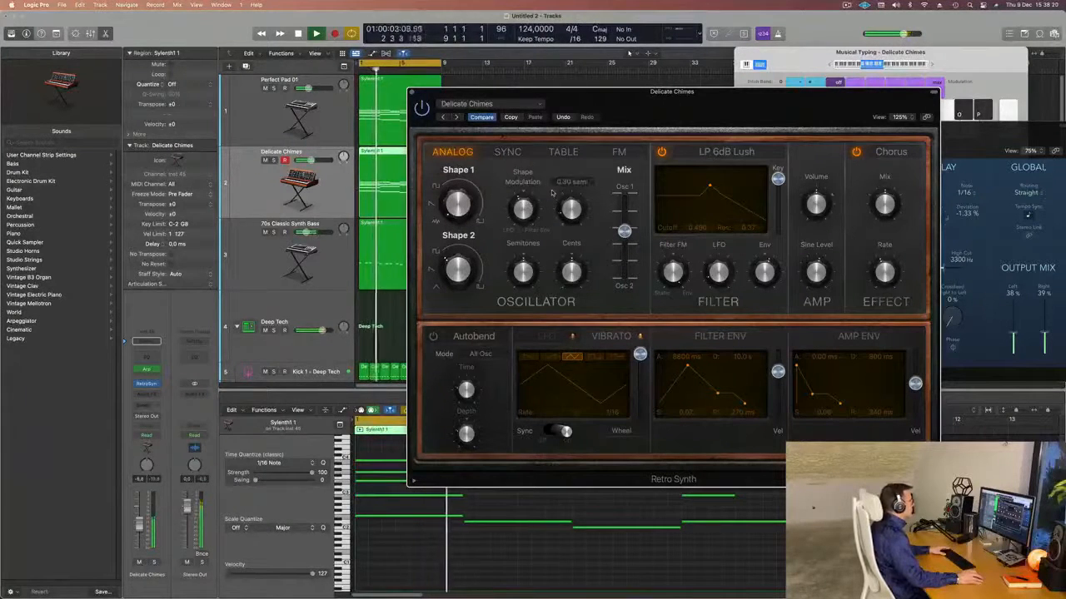
pyautogui.moveTo(624, 232)
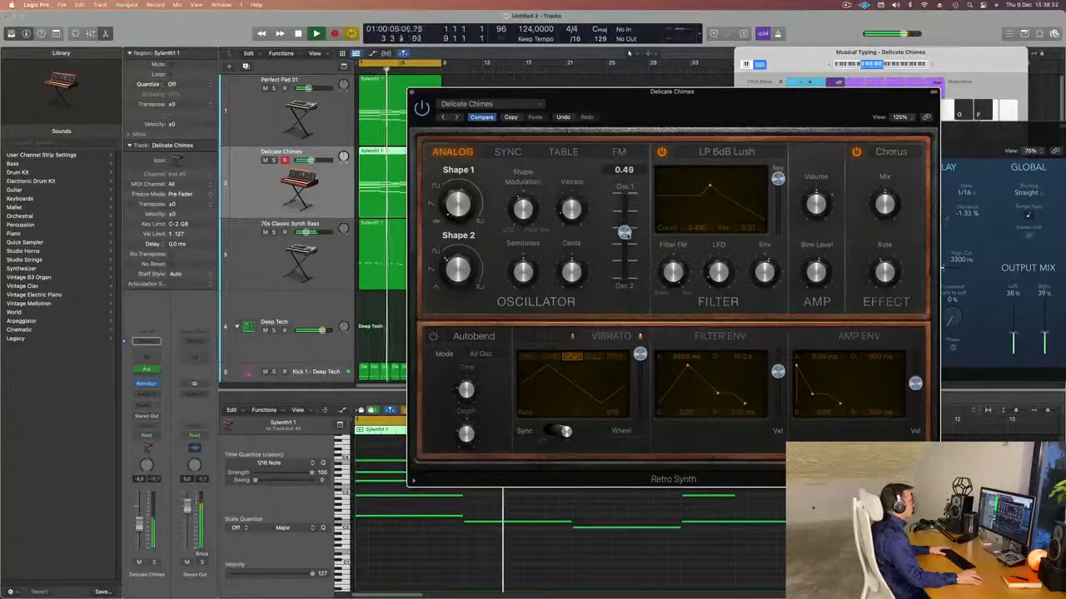
pyautogui.moveTo(625, 232)
pyautogui.mouseDown()
pyautogui.moveTo(624, 256)
pyautogui.moveTo(624, 232)
pyautogui.mouseUp()
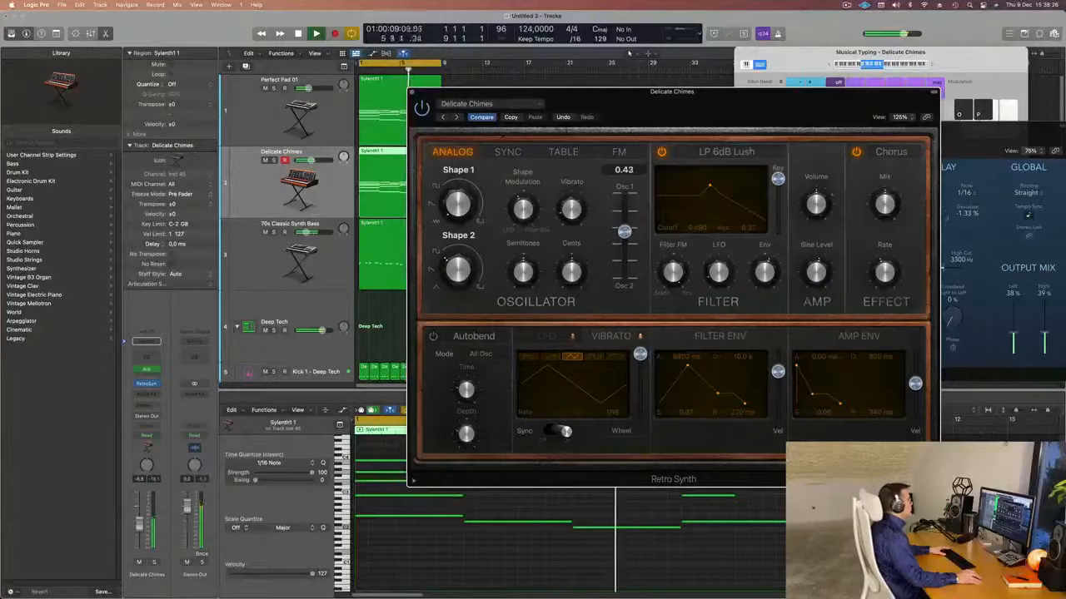
pyautogui.moveTo(459, 225)
pyautogui.mouseDown()
pyautogui.moveTo(458, 236)
pyautogui.moveTo(461, 216)
pyautogui.mouseUp()
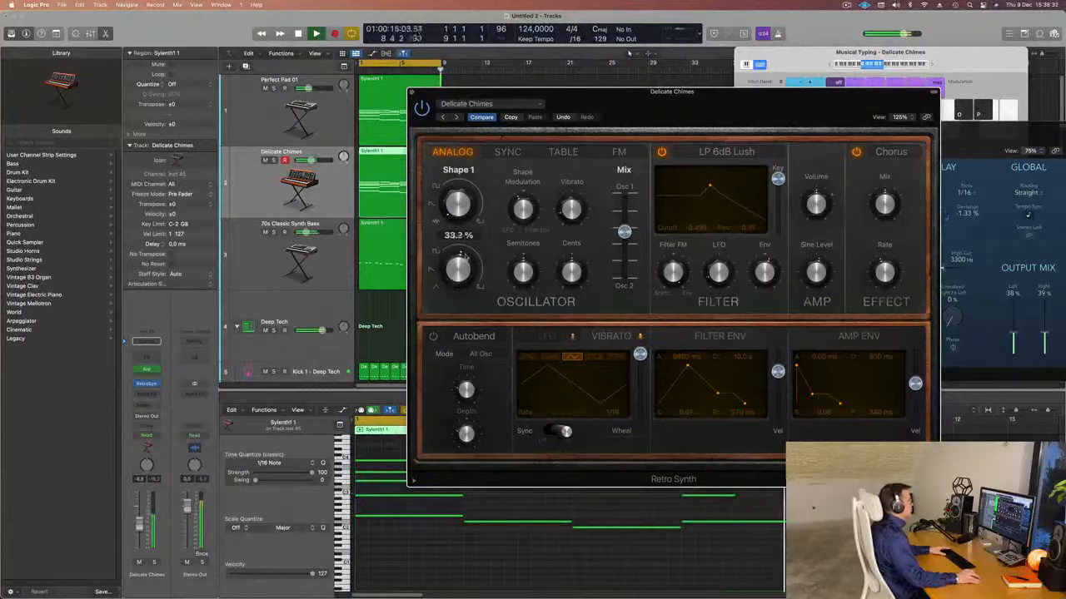
pyautogui.moveTo(464, 257); pyautogui.dragTo(464, 258)
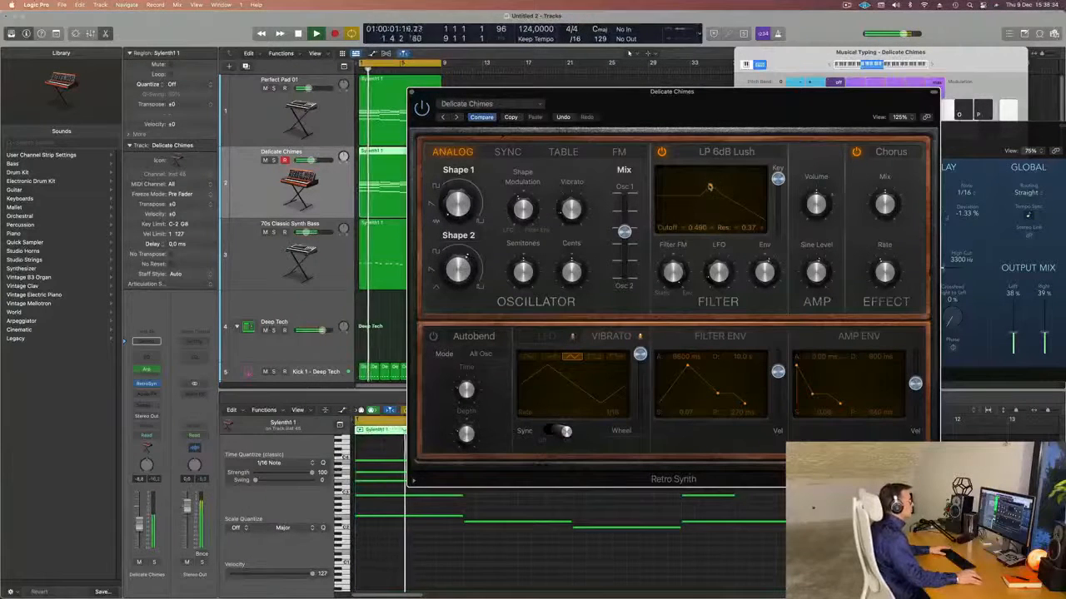
pyautogui.moveTo(709, 187); pyautogui.dragTo(699, 188)
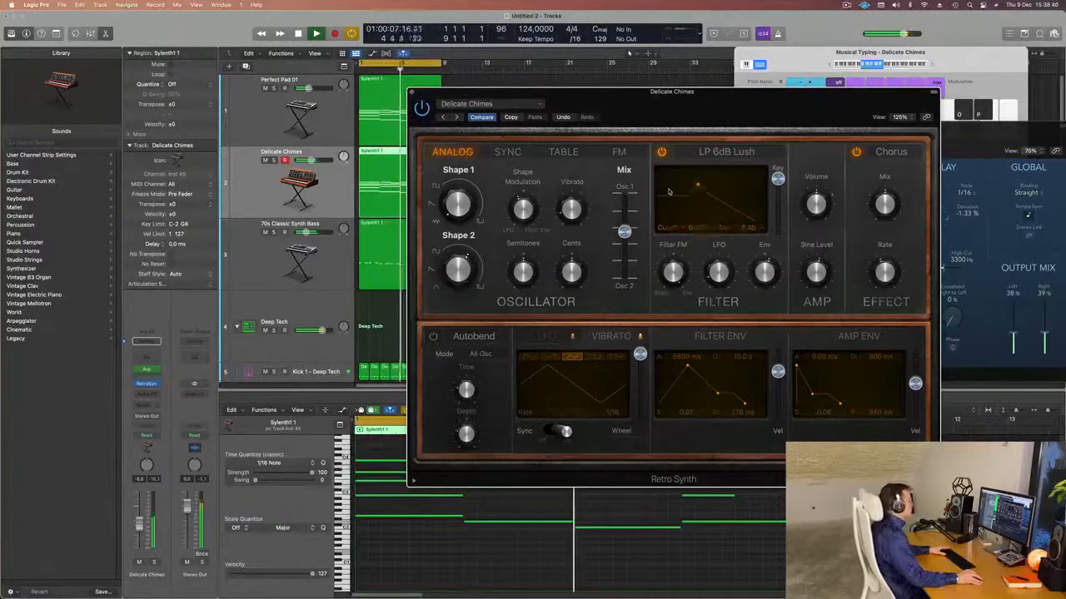
# Step: In the Delicate Chimes region, delete the short upper note in bar 4 and extend the top note from bar 3 to the start of bar 5
pyautogui.moveTo(719, 117); pyautogui.dragTo(1022, 114)
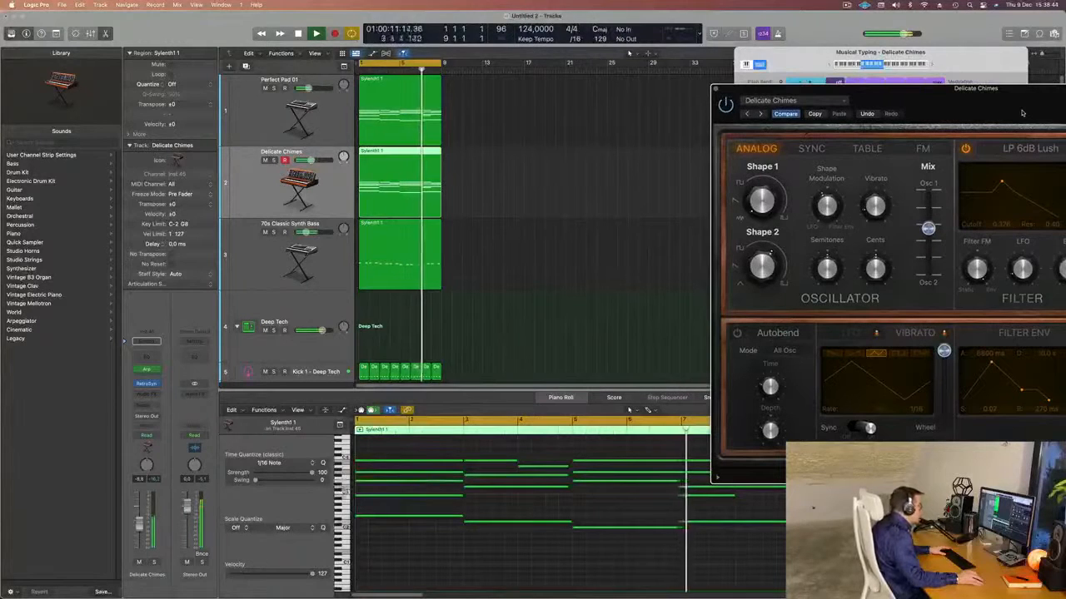
pyautogui.moveTo(1022, 113); pyautogui.dragTo(994, 107)
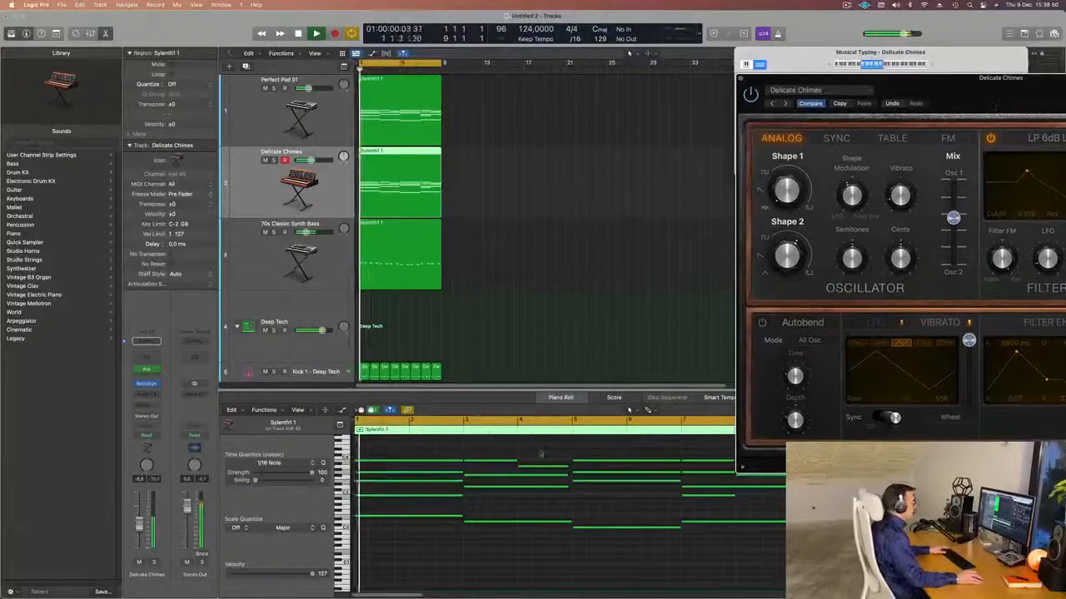
pyautogui.click(542, 466)
pyautogui.press('Delete')
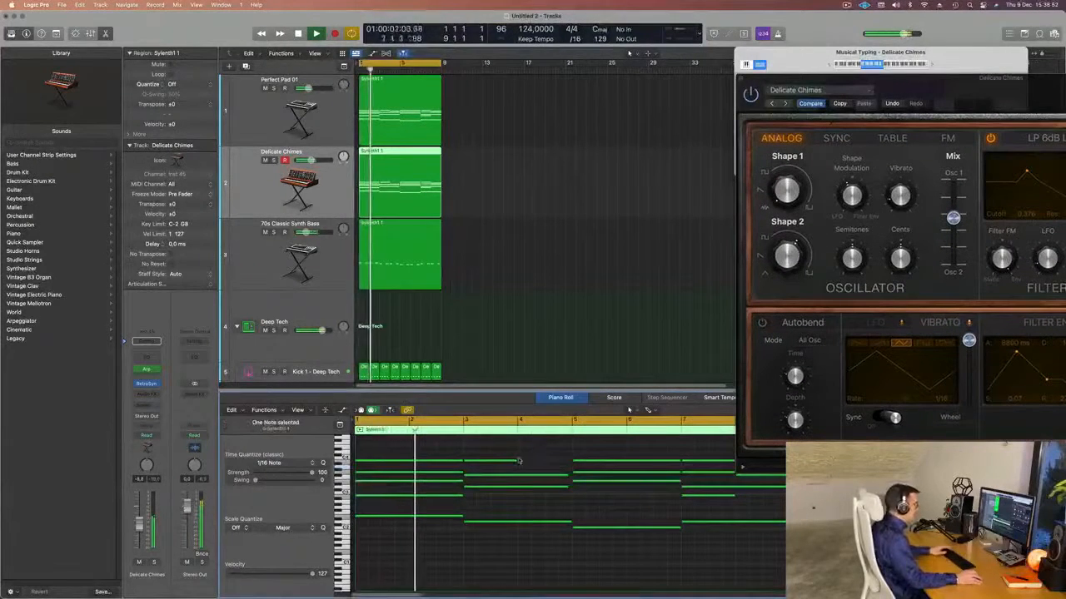
pyautogui.moveTo(518, 461); pyautogui.dragTo(571, 461)
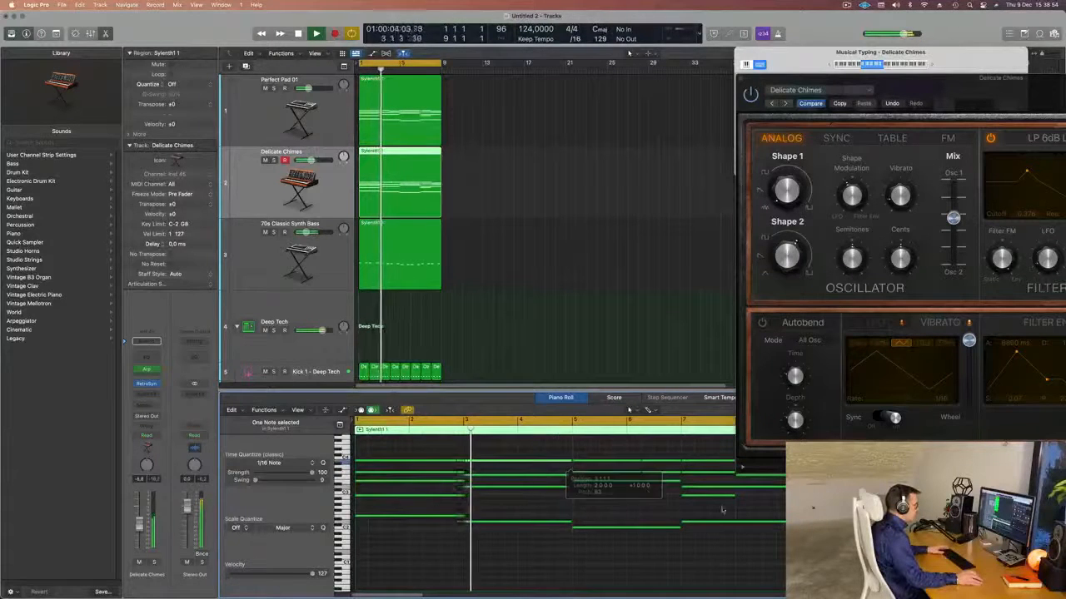
# Step: Simplify the chord in bars 7 and 8 by lengthening its short notes to the region's end, and play the loop
pyautogui.hscroll(3, 723, 510)
pyautogui.moveTo(642, 454); pyautogui.dragTo(678, 460)
pyautogui.press('Delete')
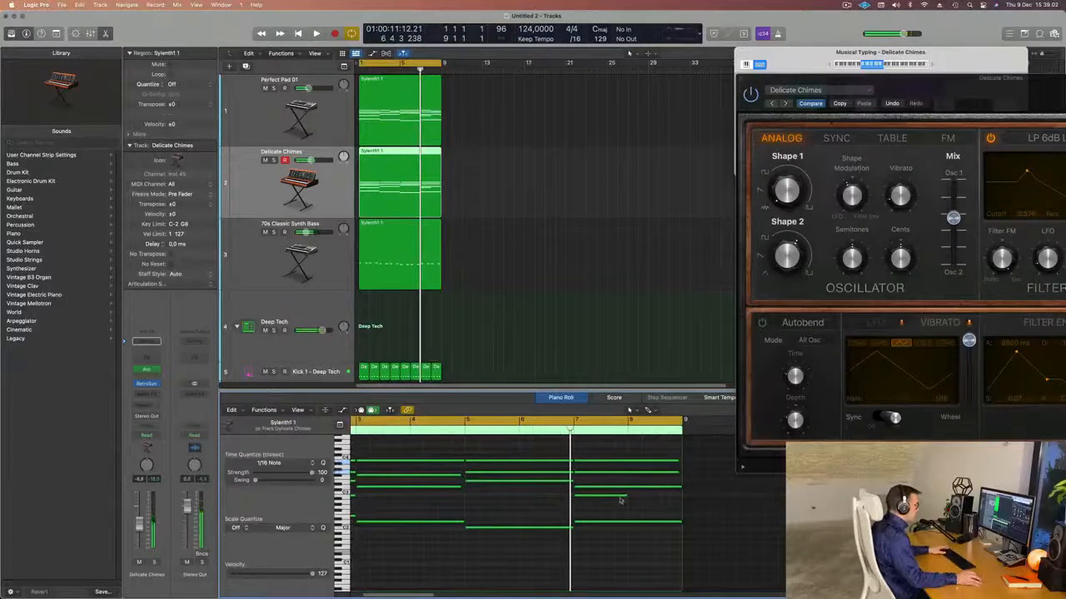
pyautogui.moveTo(628, 497); pyautogui.dragTo(643, 471)
pyautogui.press('space')
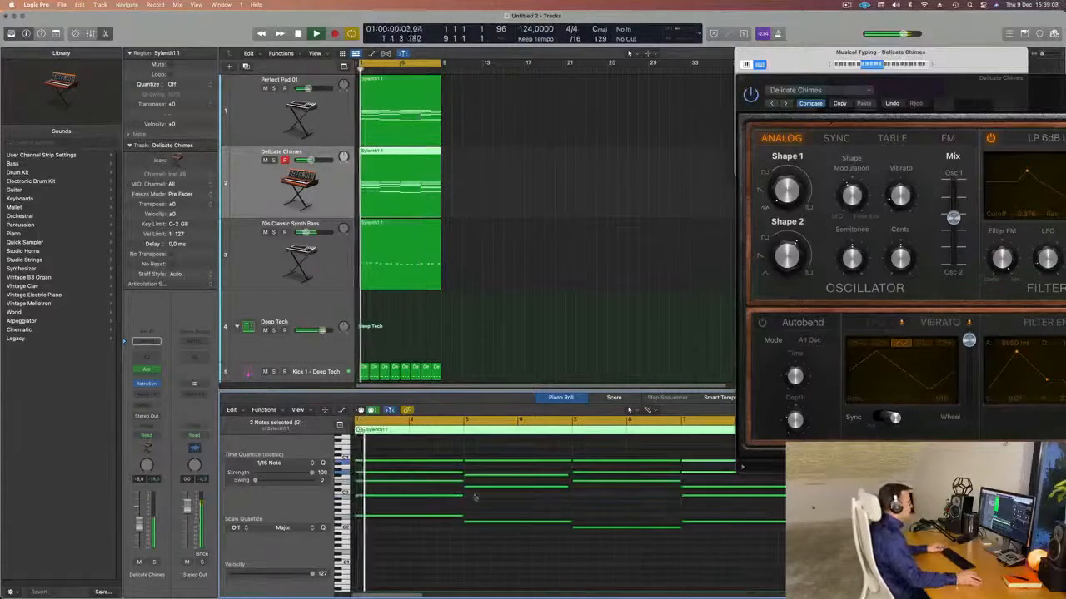
# Step: Hide the Musical Typing keyboard and copy the bass track's Compressor onto the Delicate Chimes channel in the Mixer
pyautogui.moveTo(931, 75); pyautogui.dragTo(843, 57)
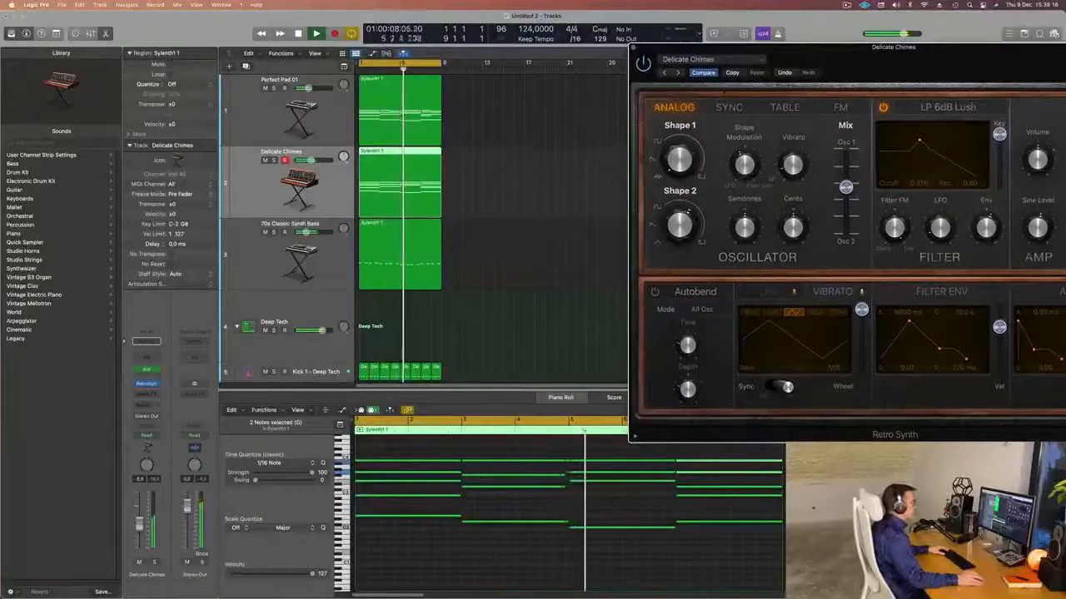
pyautogui.moveTo(917, 49); pyautogui.dragTo(764, 115)
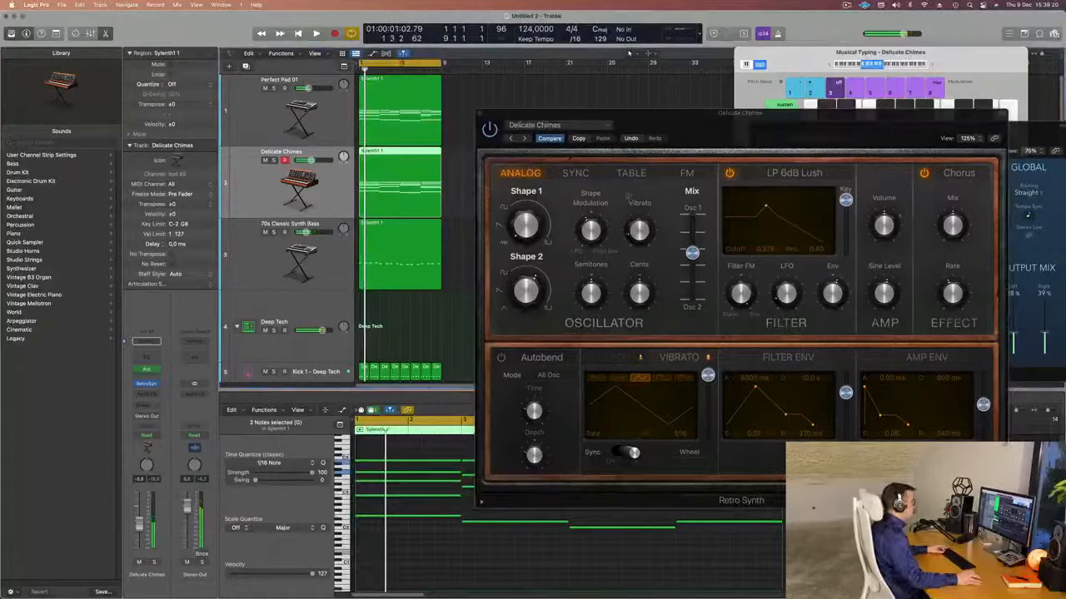
pyautogui.press('super+k')
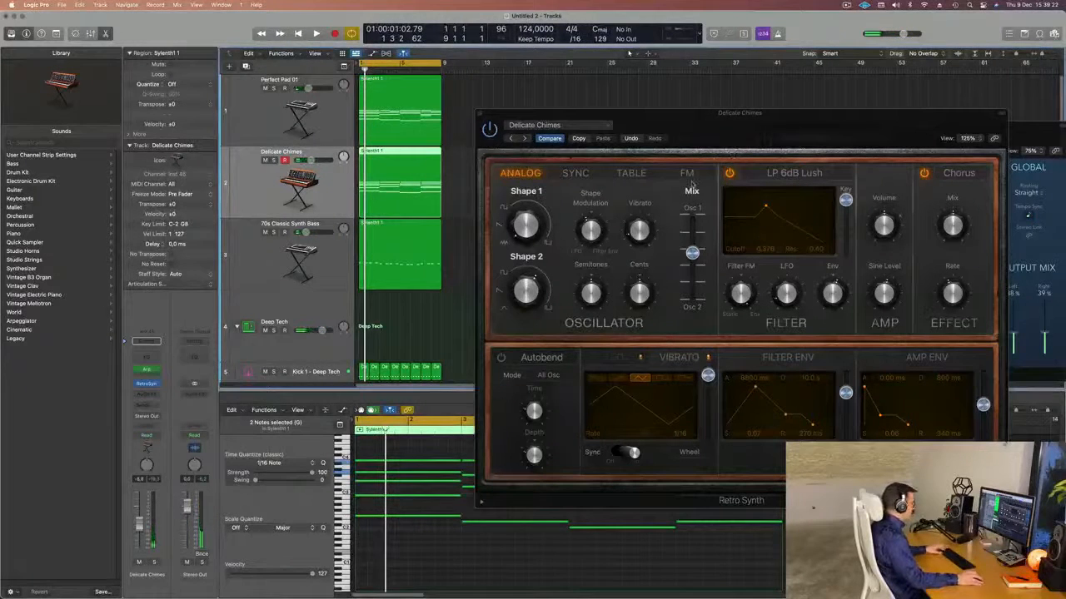
pyautogui.press('x')
pyautogui.moveTo(681, 130); pyautogui.dragTo(942, 122)
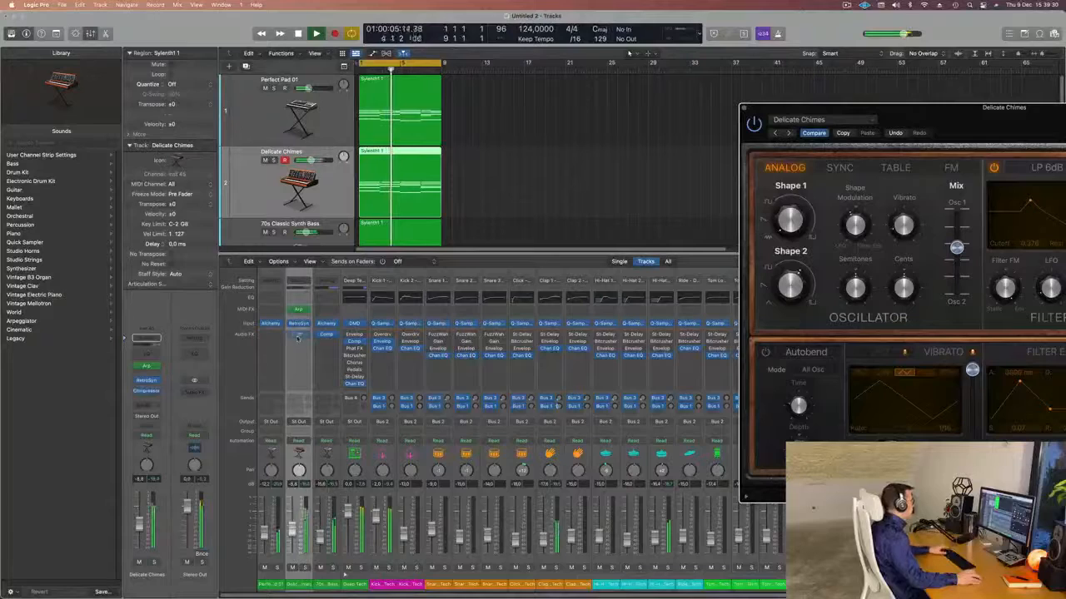
pyautogui.moveTo(1006, 123); pyautogui.dragTo(878, 123)
pyautogui.scroll(-3, 256, 225)
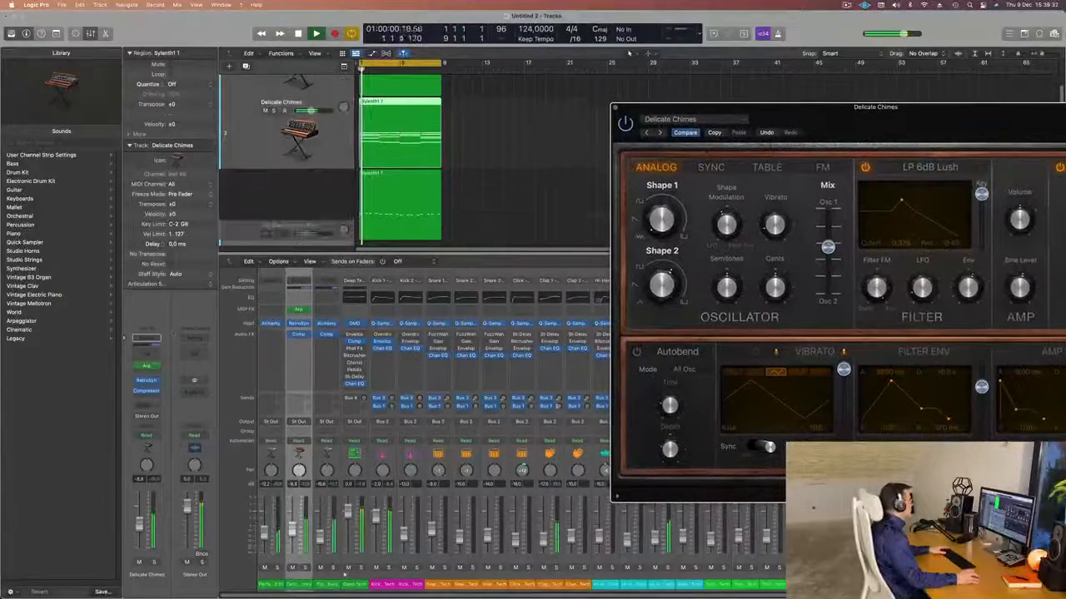
# Step: Insert a stereo Delay Designer on the Delicate Chimes track, then enlarge and reposition its window
pyautogui.click(256, 227)
pyautogui.scroll(-3, 260, 218)
pyautogui.scroll(2, 276, 177)
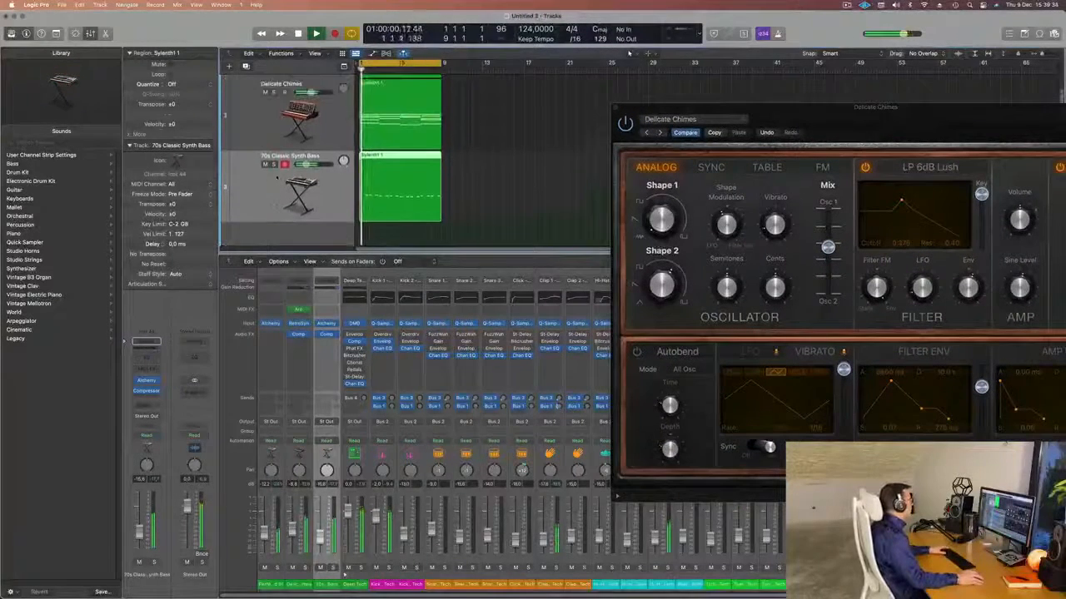
pyautogui.click(268, 138)
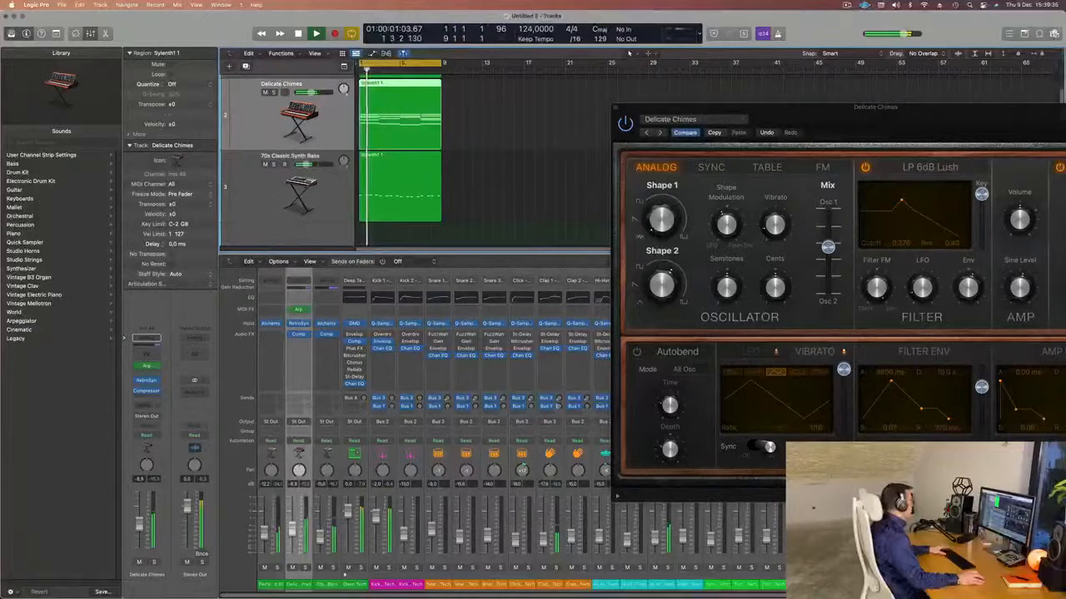
pyautogui.click(151, 398)
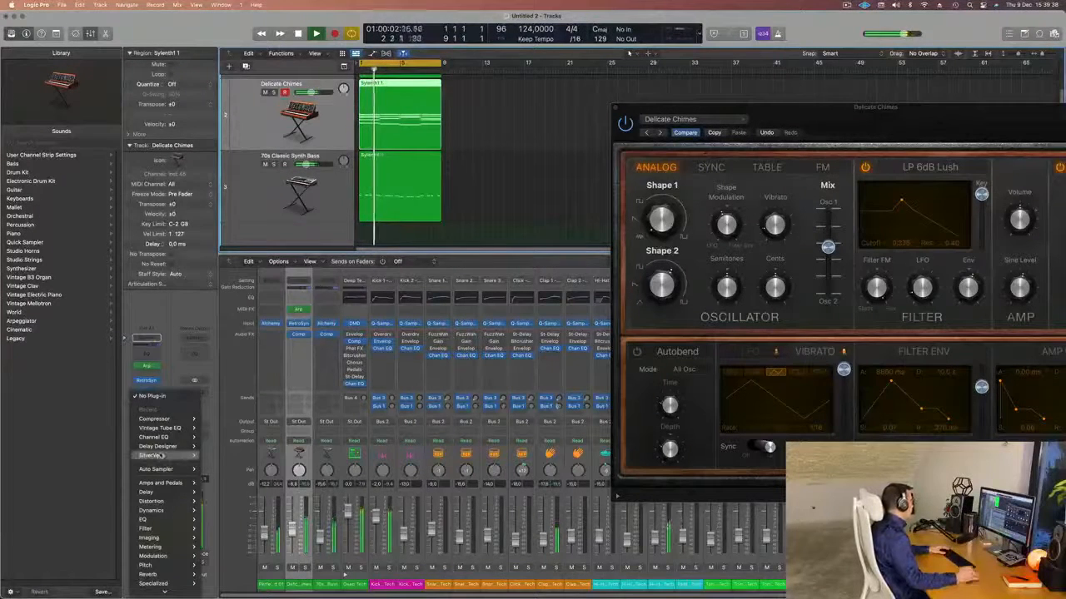
pyautogui.moveTo(162, 456)
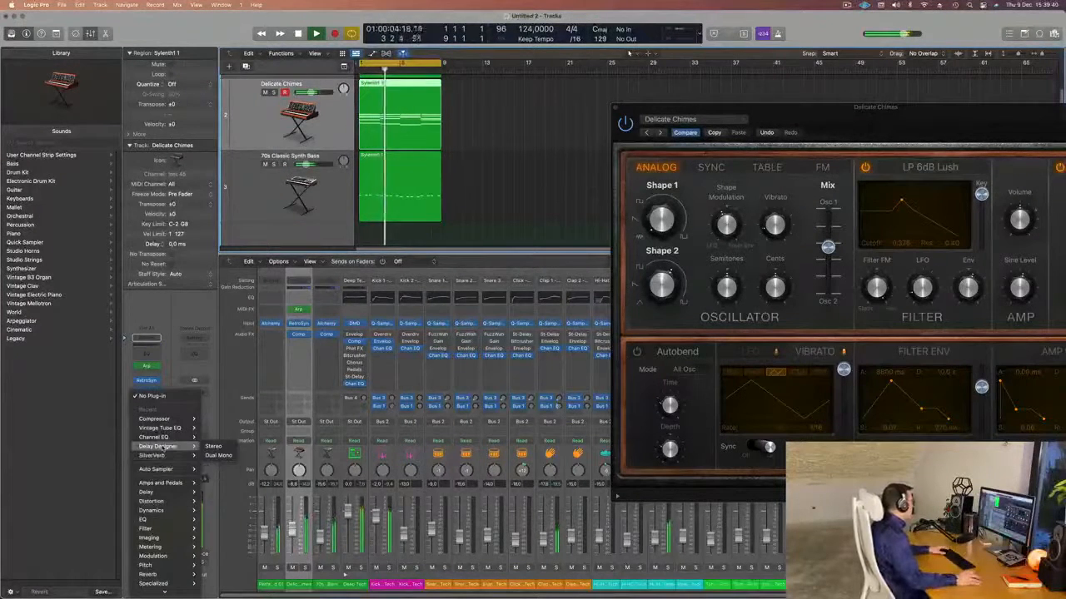
pyautogui.click(213, 447)
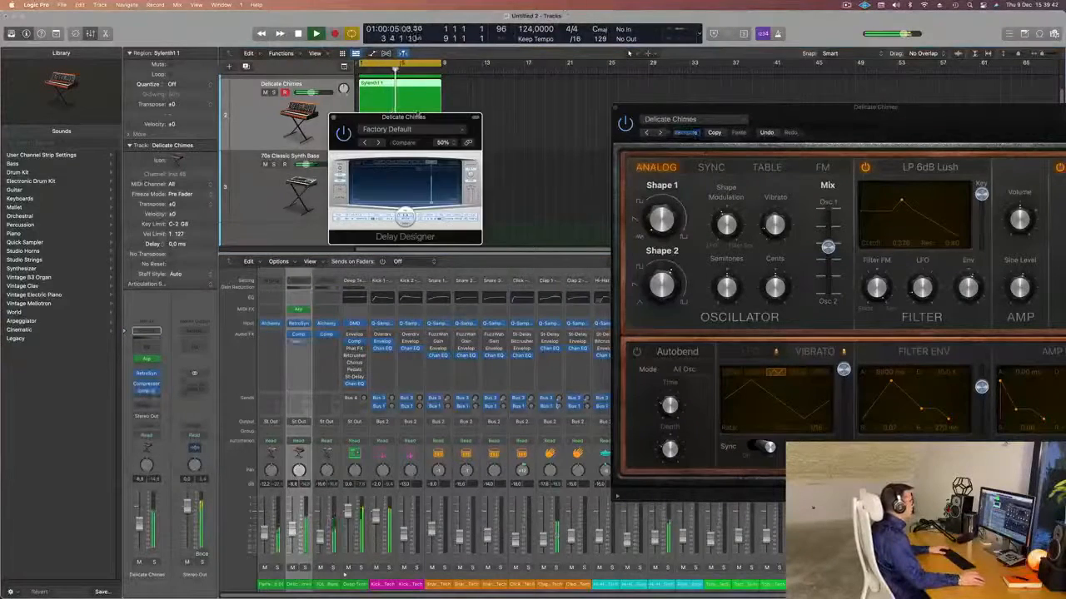
pyautogui.moveTo(420, 116); pyautogui.dragTo(513, 84)
pyautogui.moveTo(572, 214); pyautogui.dragTo(975, 417)
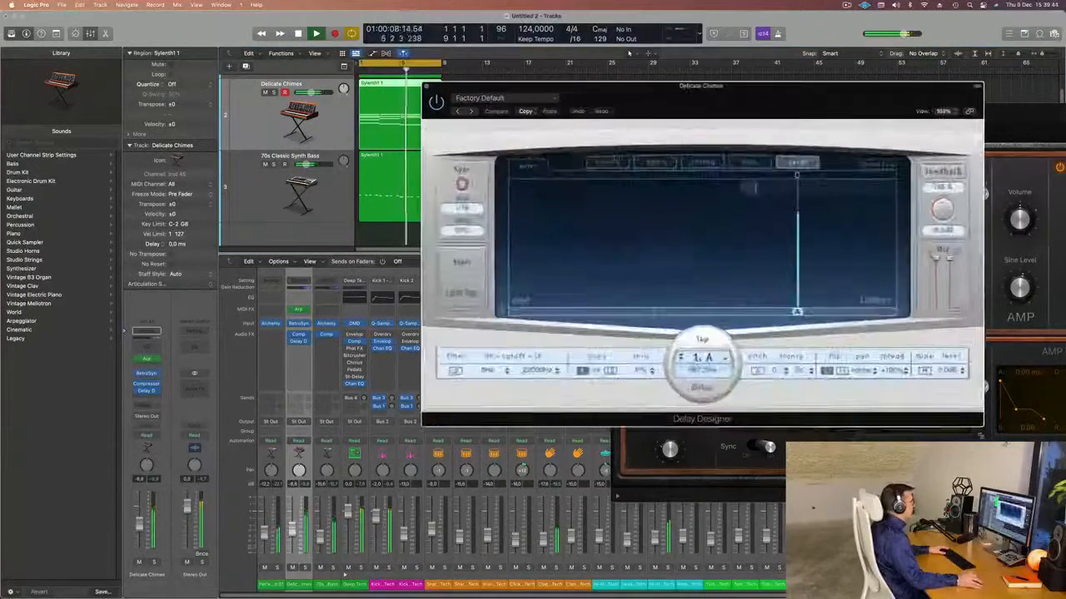
pyautogui.moveTo(457, 85); pyautogui.dragTo(125, 73)
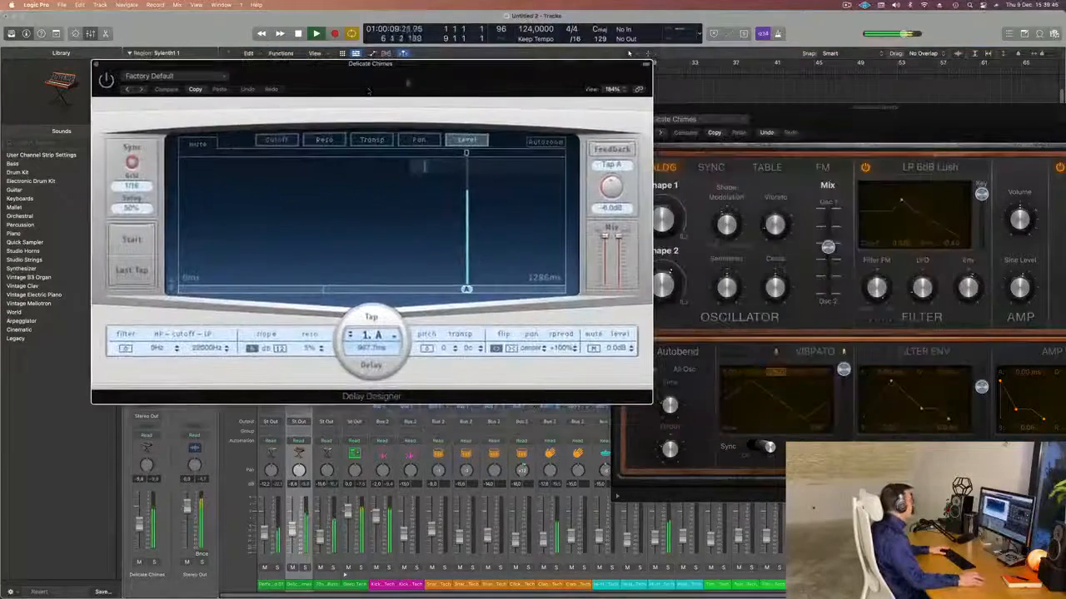
# Step: Load Delay Designer's 1/16 Slow Pan preset and adjust its dry and wet mix levels during playback
pyautogui.click(182, 77)
pyautogui.moveTo(201, 257)
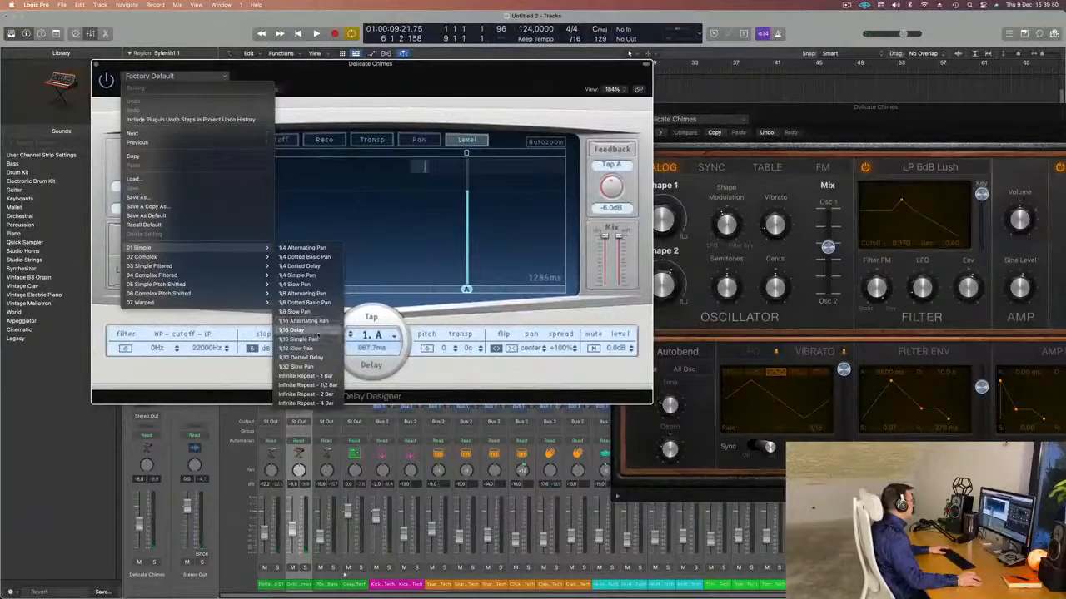
pyautogui.click(300, 348)
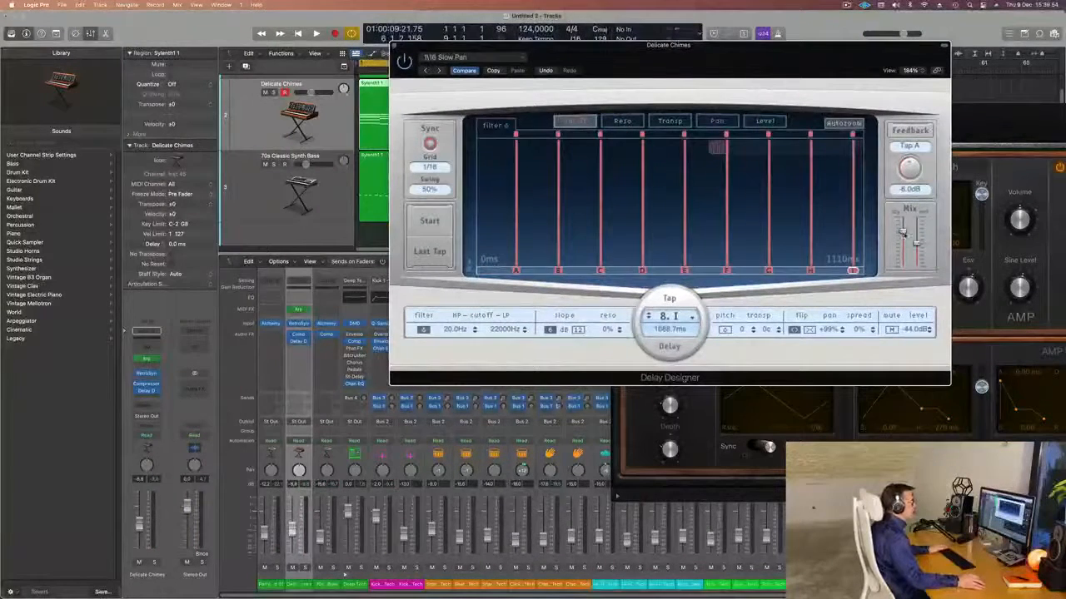
pyautogui.press('space')
pyautogui.moveTo(916, 244)
pyautogui.mouseDown()
pyautogui.moveTo(915, 260)
pyautogui.moveTo(916, 249)
pyautogui.mouseUp()
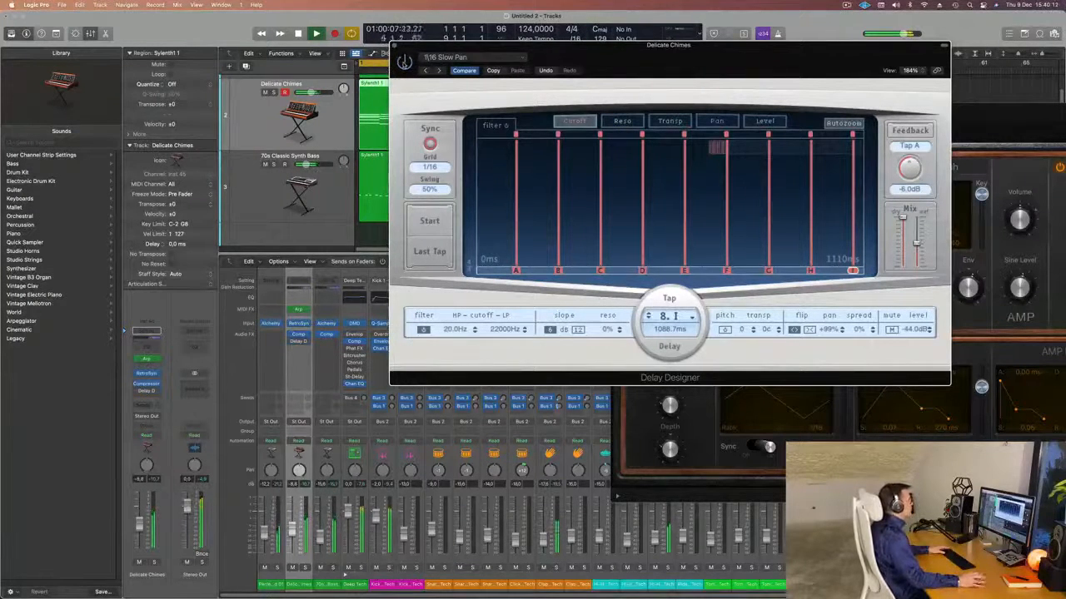
pyautogui.moveTo(578, 58); pyautogui.dragTo(705, 54)
# Step: Move the Compressor after Delay Designer in the Delicate Chimes effects chain and close both Delicate Chimes plug-in windows
pyautogui.press('space')
pyautogui.press('space')
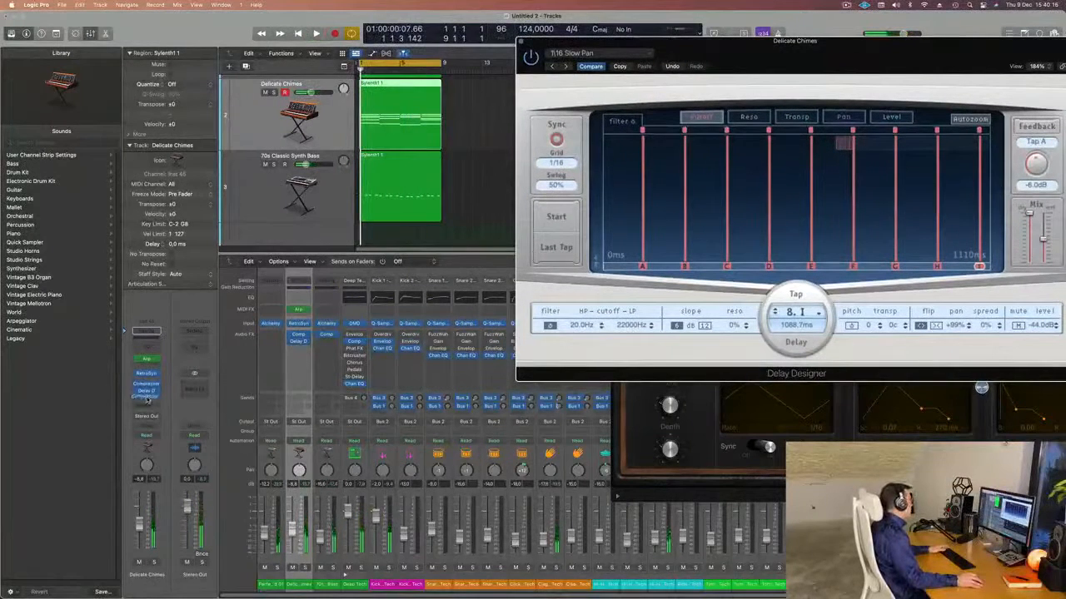
pyautogui.moveTo(148, 399); pyautogui.dragTo(151, 399)
pyautogui.press('space')
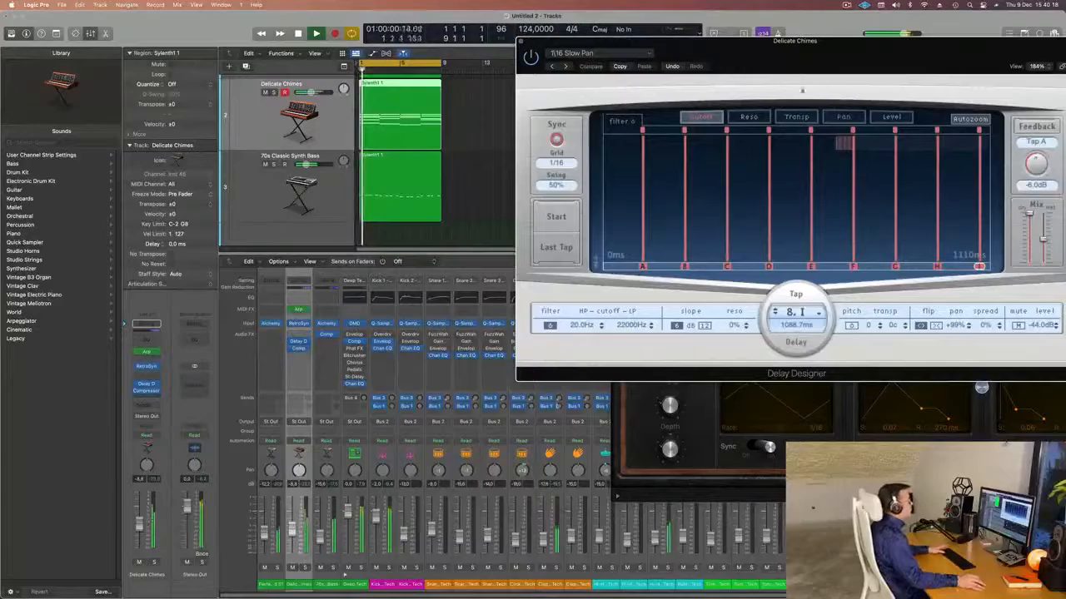
pyautogui.moveTo(833, 62); pyautogui.dragTo(589, 169)
pyautogui.click(279, 148)
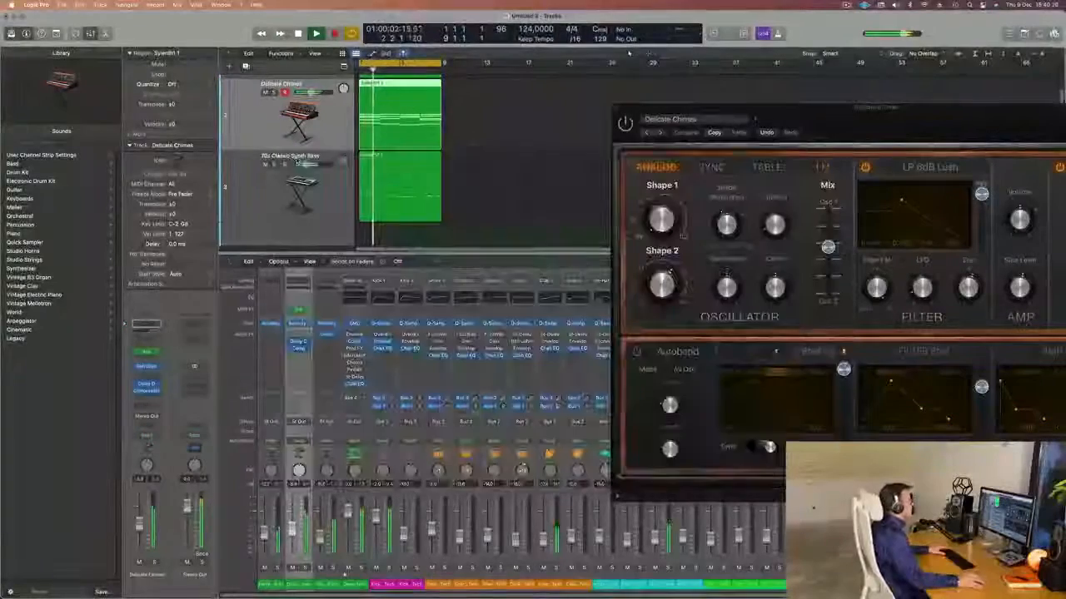
pyautogui.moveTo(691, 108); pyautogui.dragTo(632, 96)
pyautogui.click(557, 97)
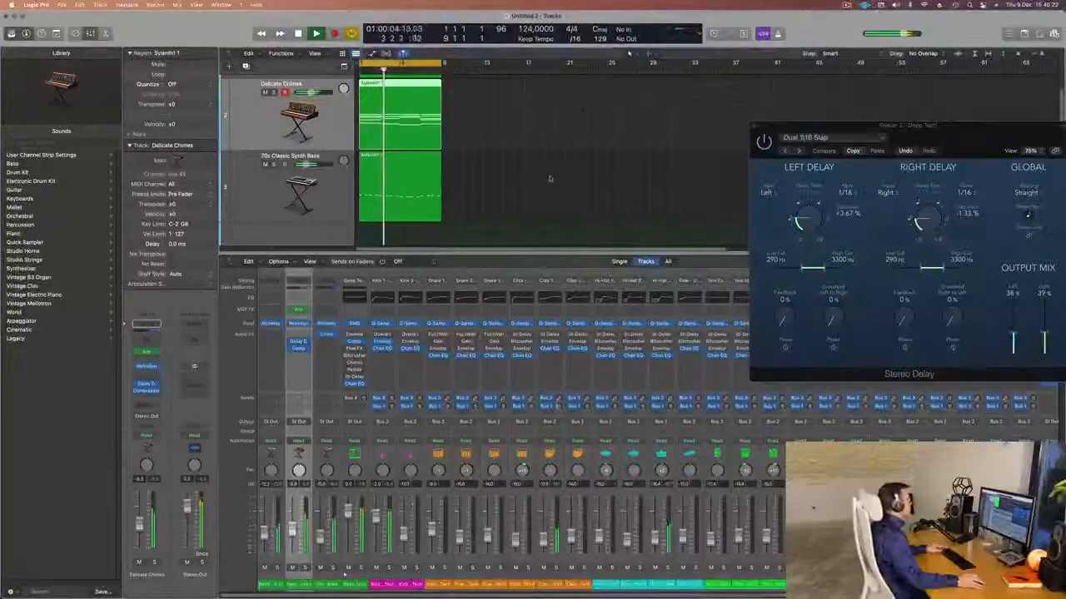
# Step: Raise the Delicate Chimes Retro Synth filter's cutoff to about 0.55 and resonance to 0.48, and lower the track's volume fader slightly
pyautogui.scroll(-3, 541, 178)
pyautogui.scroll(3, 495, 206)
pyautogui.hscroll(1, 545, 192)
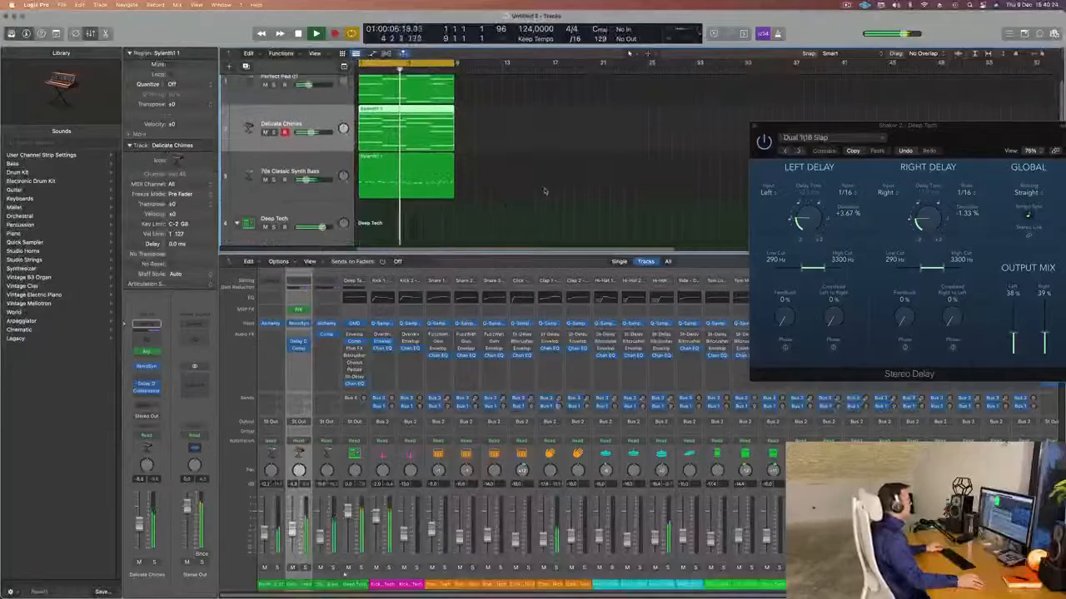
pyautogui.hscroll(-1, 533, 192)
pyautogui.scroll(-3, 505, 192)
pyautogui.scroll(3, 484, 188)
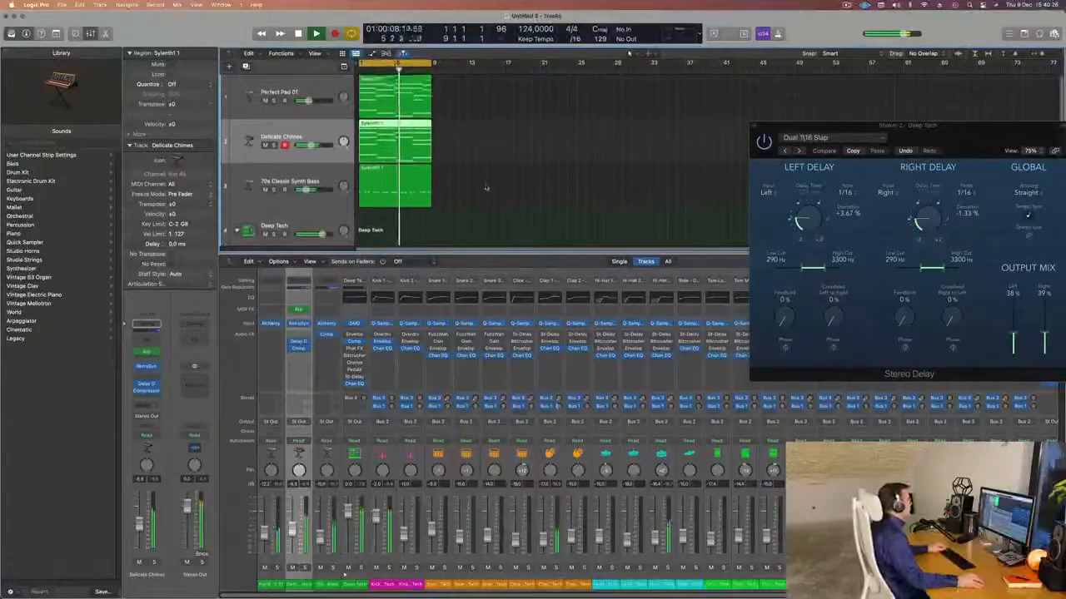
pyautogui.click(319, 175)
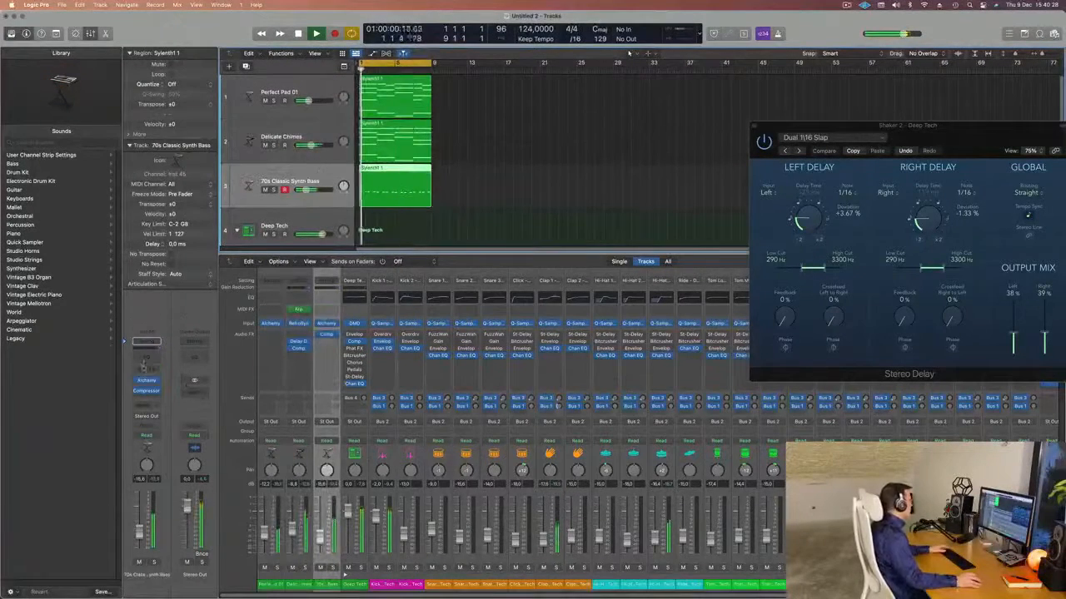
pyautogui.click(316, 138)
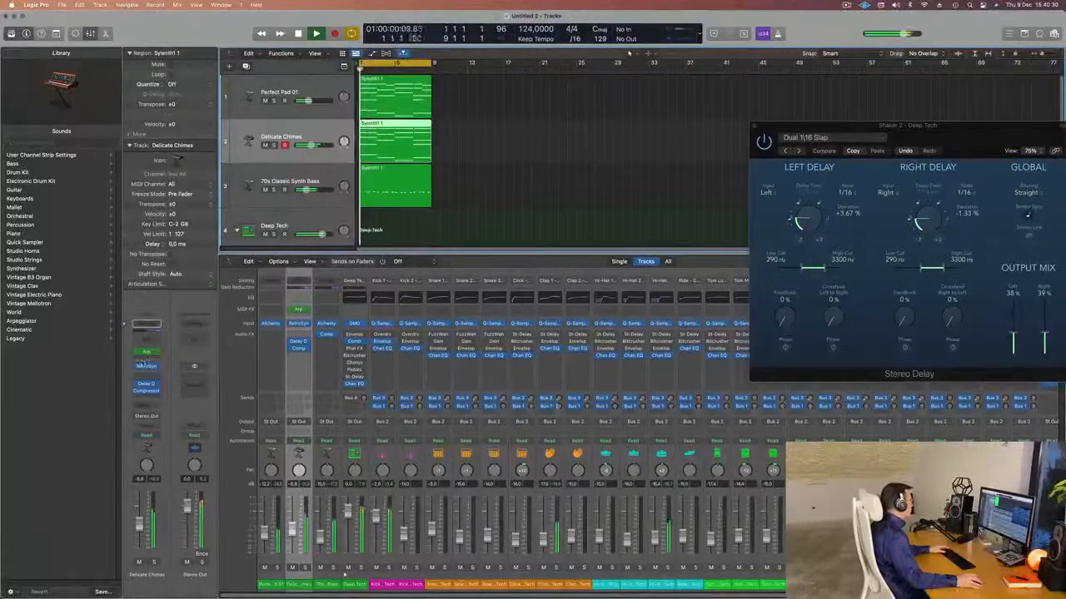
pyautogui.click(146, 367)
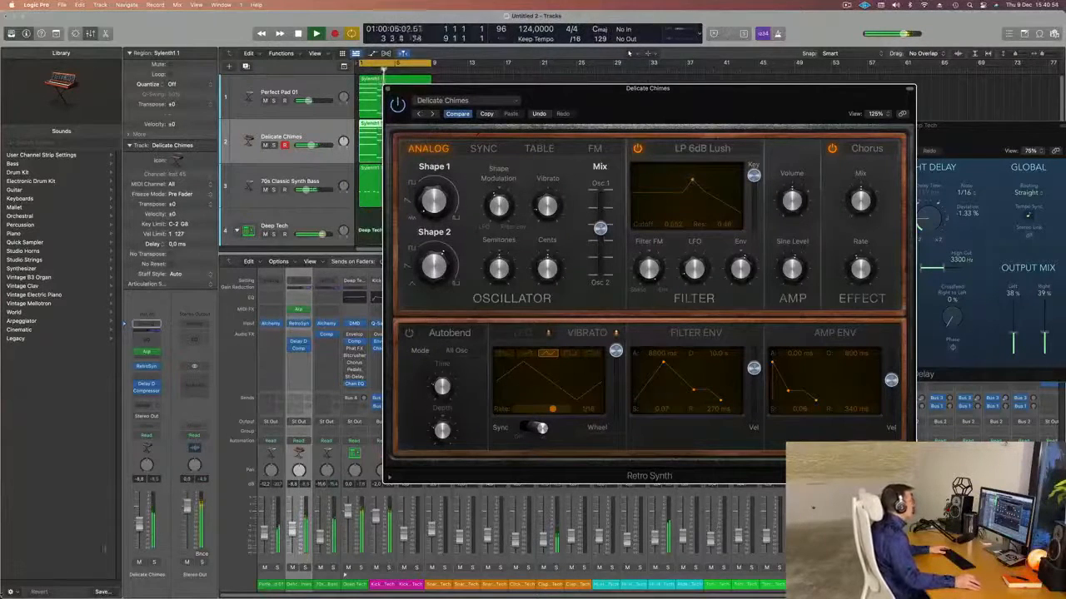
pyautogui.moveTo(138, 528); pyautogui.dragTo(139, 532)
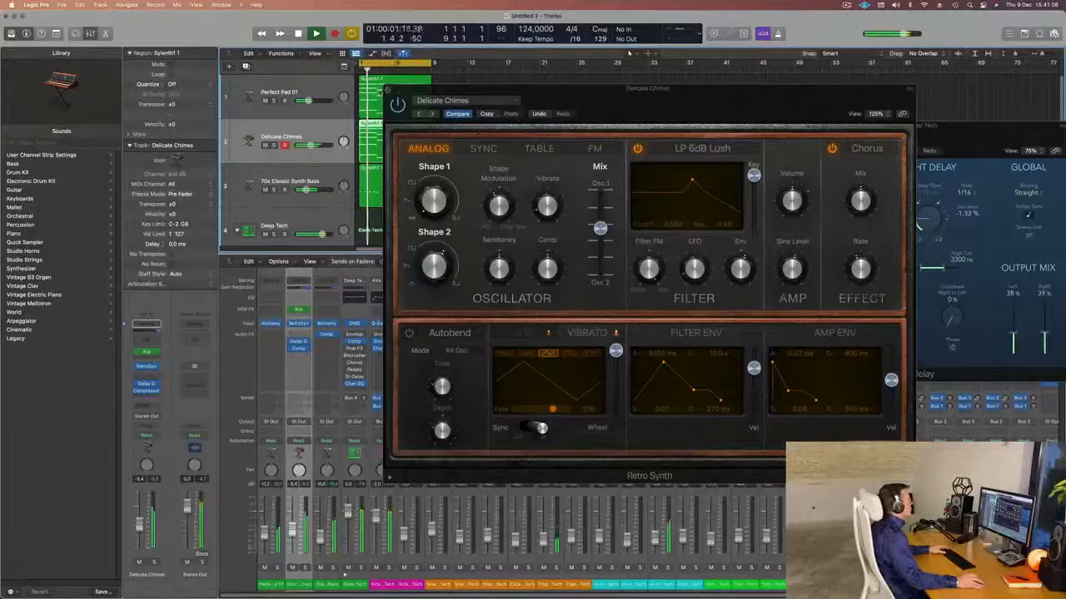
pyautogui.click(387, 90)
# Step: Create a new track with the same settings as the 70s Classic Synth Bass track and restart playback
pyautogui.click(283, 178)
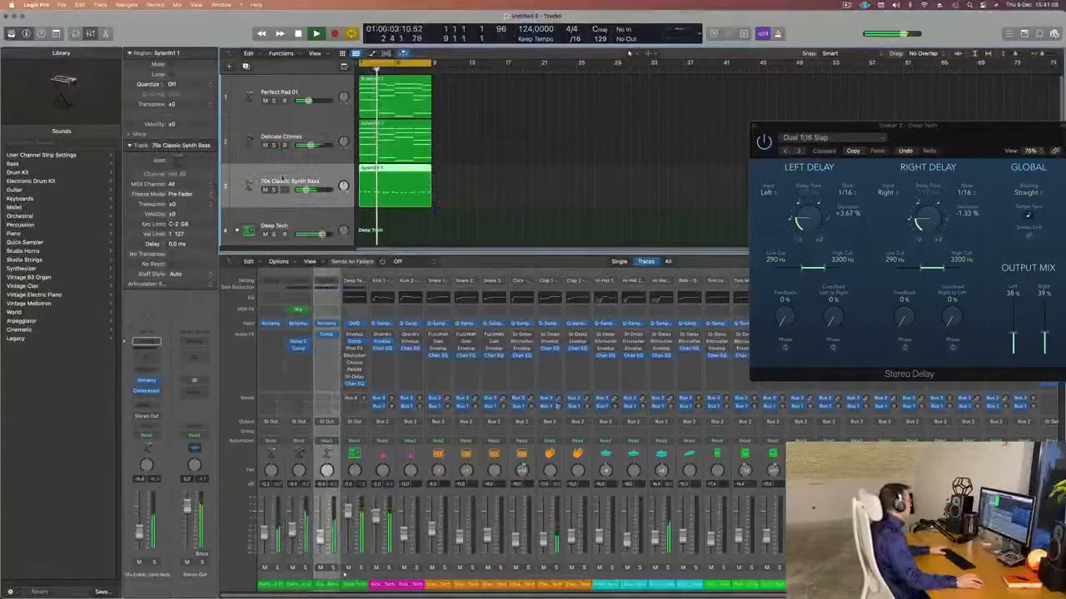
pyautogui.press('space')
pyautogui.press('space')
pyautogui.scroll(-2, 486, 215)
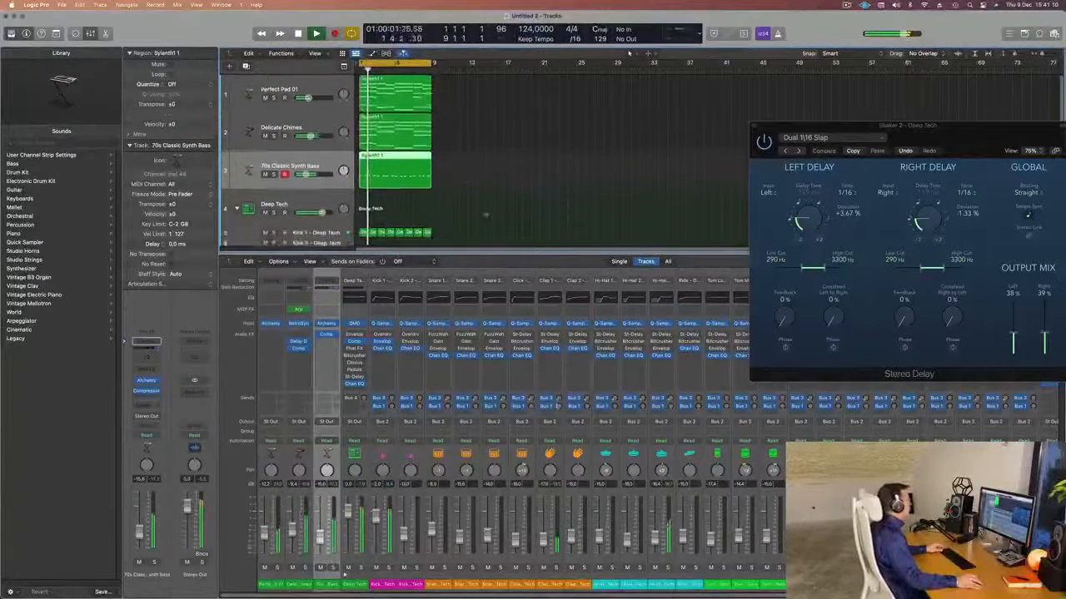
pyautogui.scroll(-4, 487, 211)
pyautogui.scroll(4, 487, 208)
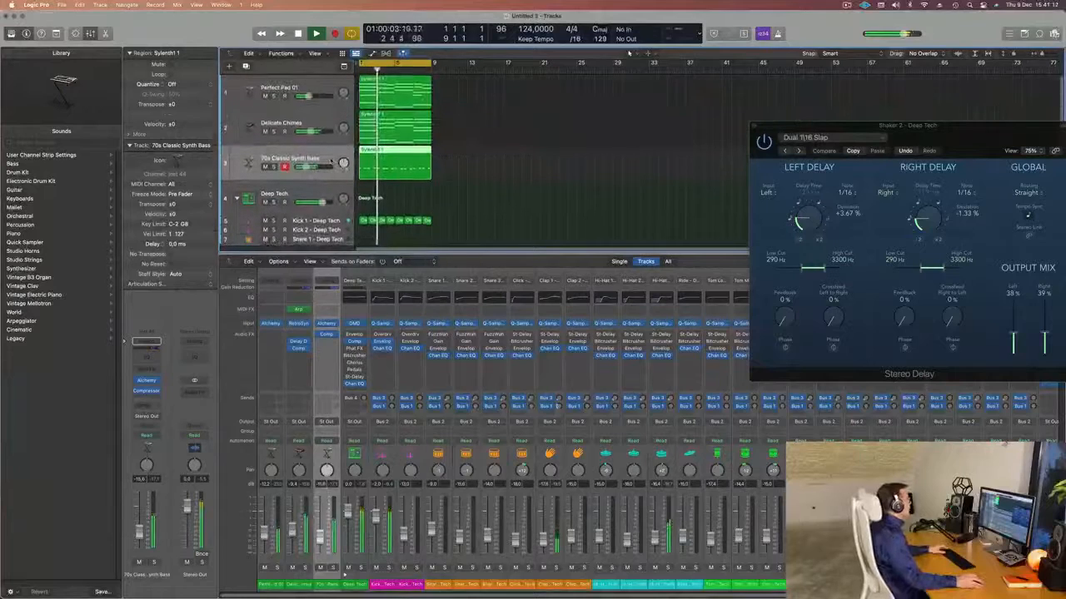
pyautogui.press('super+d')
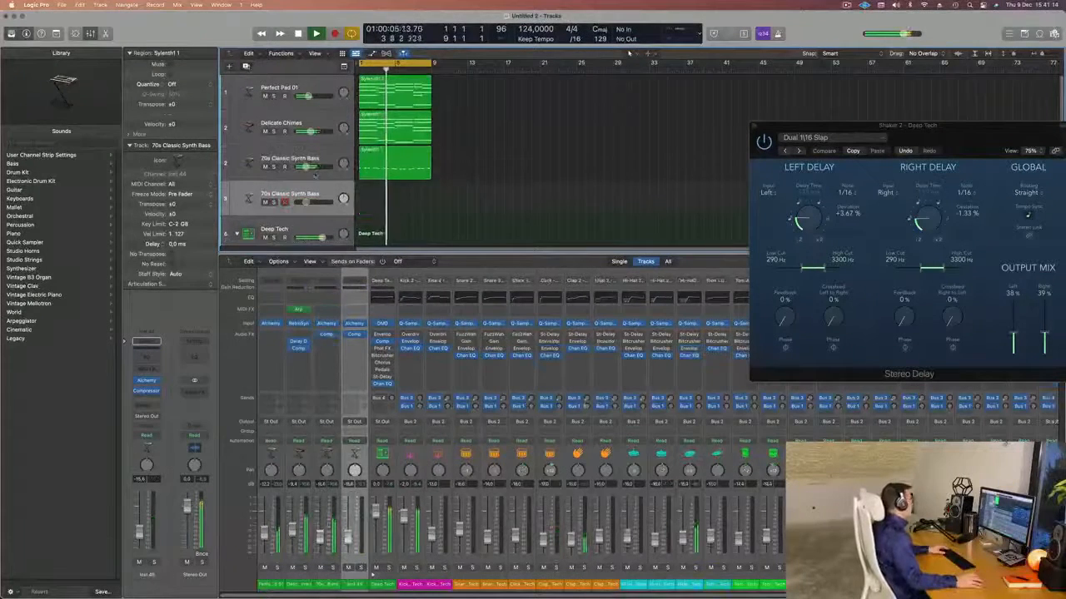
pyautogui.press('space')
pyautogui.press('space')
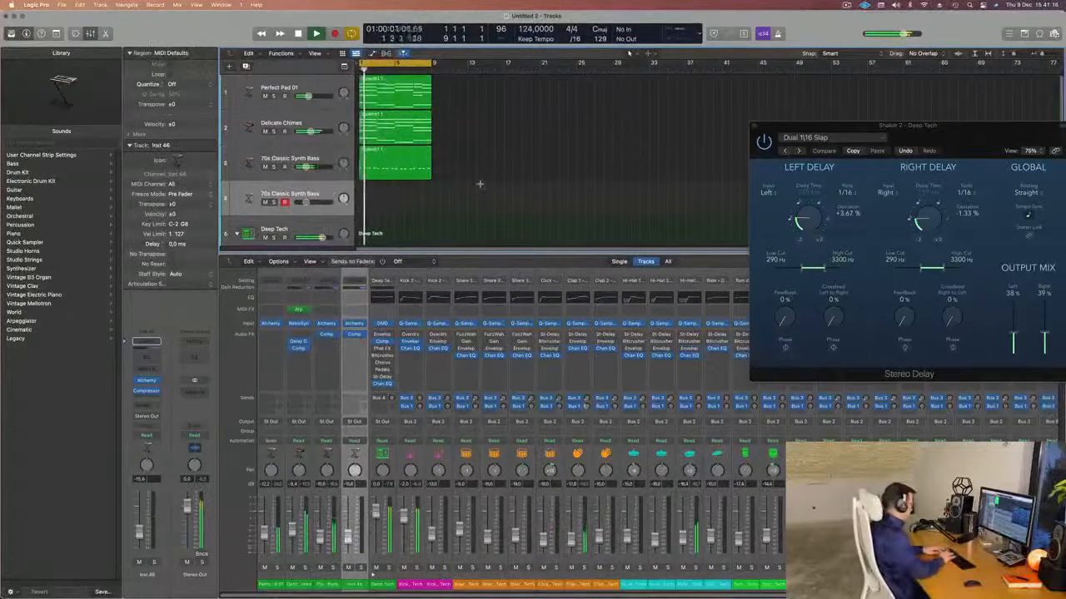
# Step: Repeat all the eight-bar regions three times and extend the cycle range to bar 33
pyautogui.press('super+r')
pyautogui.press('super+r')
pyautogui.press('super+r')
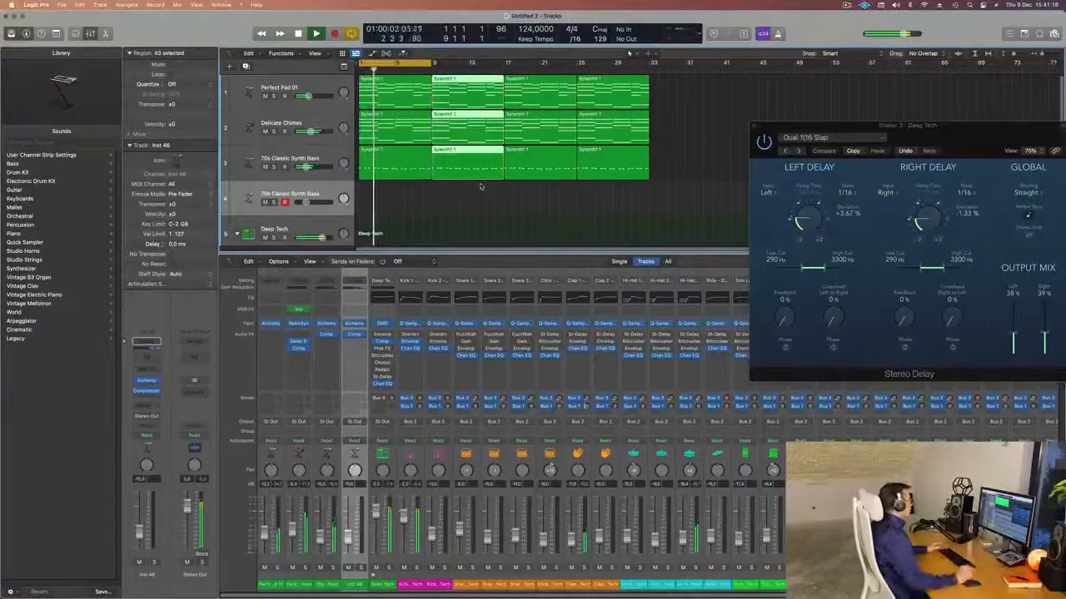
pyautogui.moveTo(431, 64); pyautogui.dragTo(647, 75)
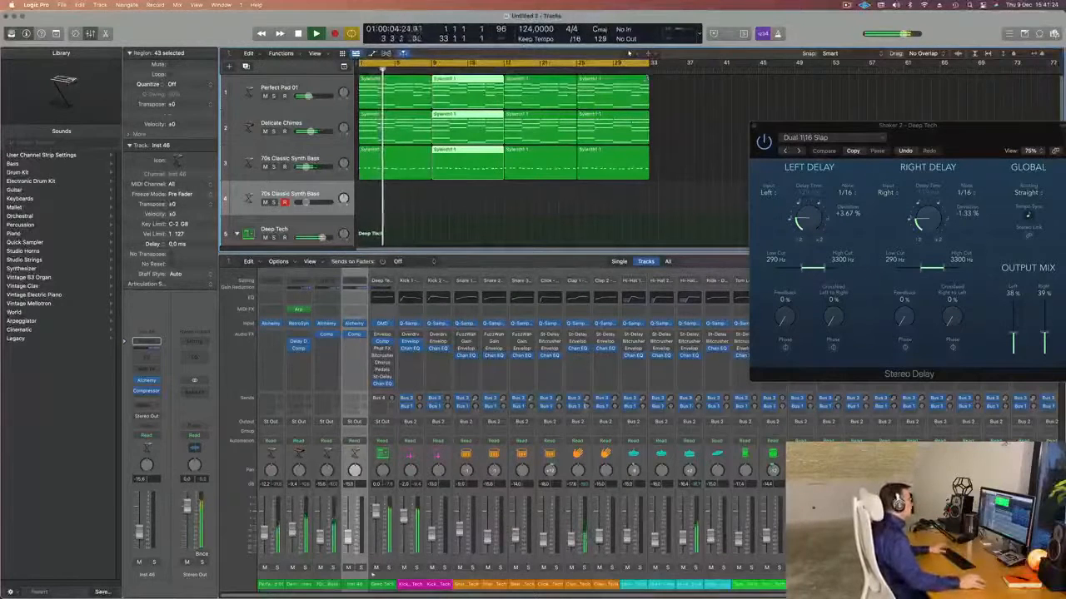
pyautogui.press('space')
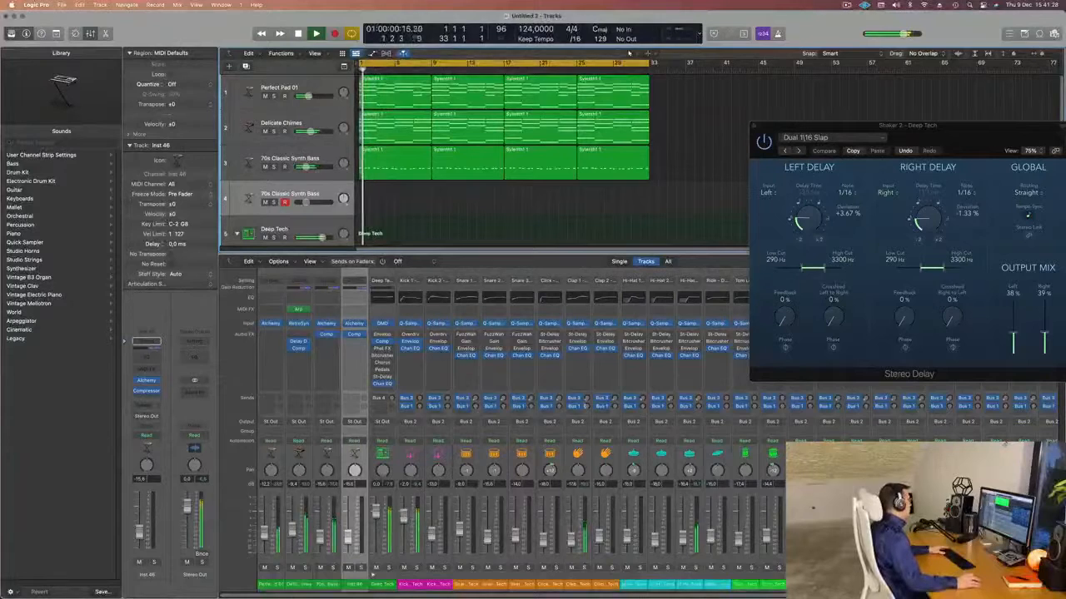
# Step: Add a send from the new track to the Bus 4 Large Room reverb and raise its level
pyautogui.click(146, 406)
pyautogui.moveTo(146, 419)
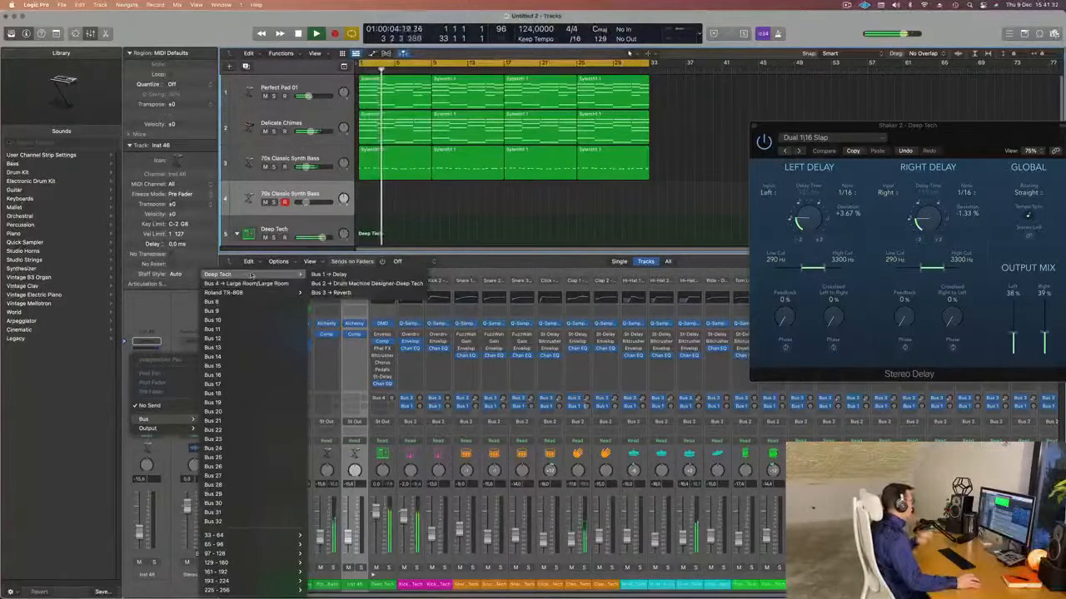
pyautogui.click(245, 283)
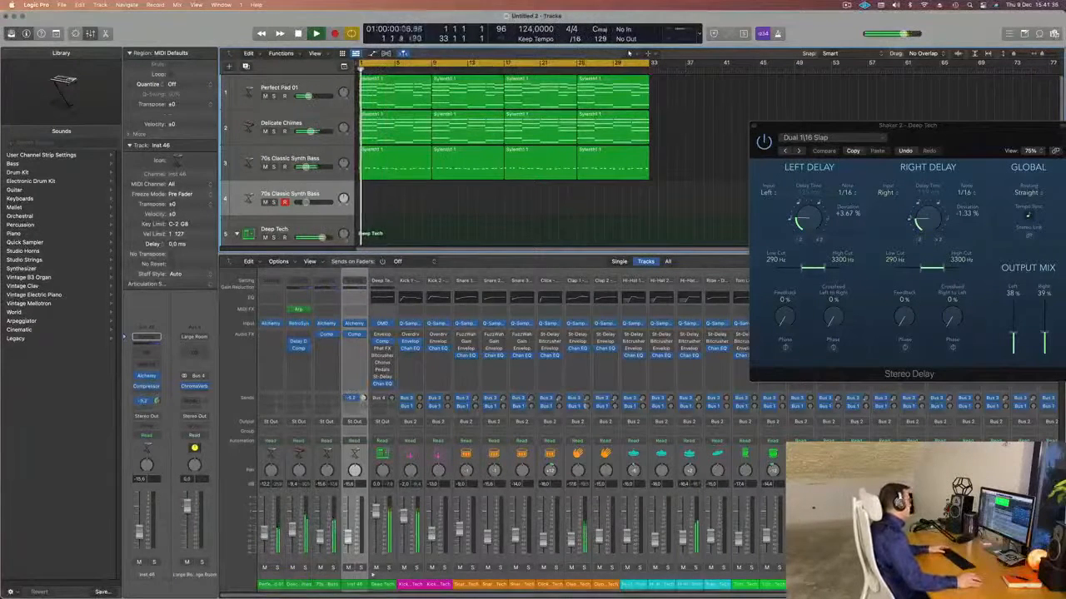
# Step: Load the Arctic Noise Lead preset from the Leads category in the new track's Alchemy
pyautogui.click(145, 376)
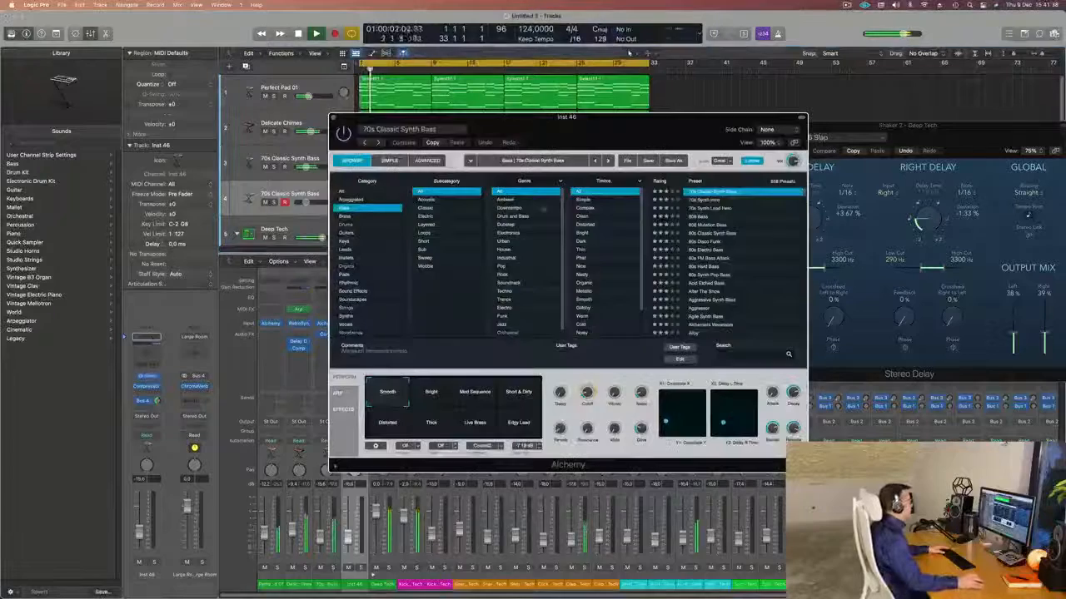
pyautogui.moveTo(574, 121)
pyautogui.mouseDown()
pyautogui.moveTo(597, 131)
pyautogui.moveTo(576, 123)
pyautogui.mouseUp()
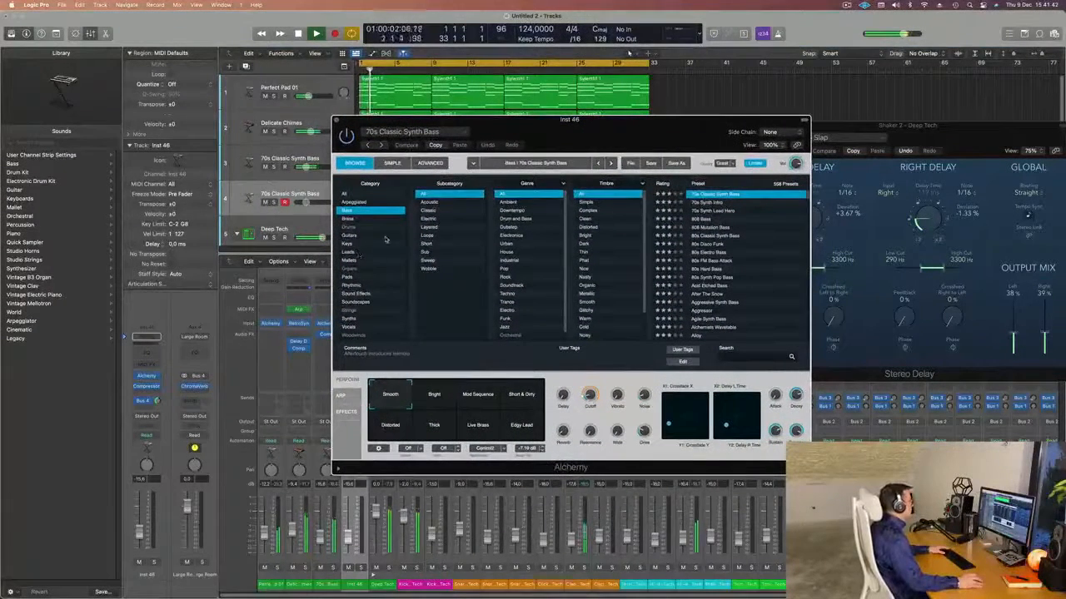
pyautogui.click(398, 251)
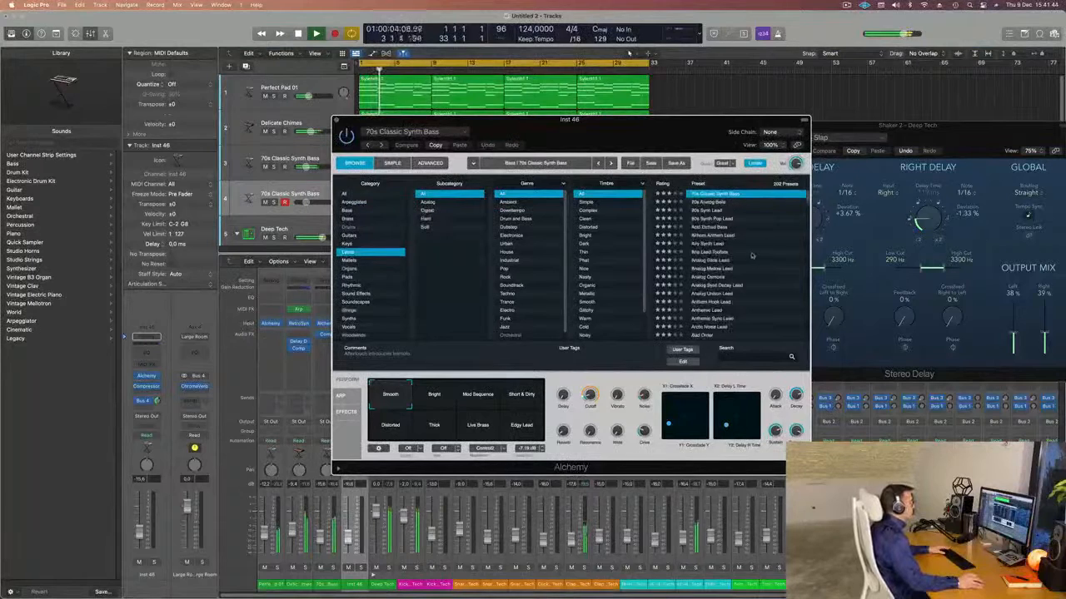
pyautogui.scroll(-5, 717, 263)
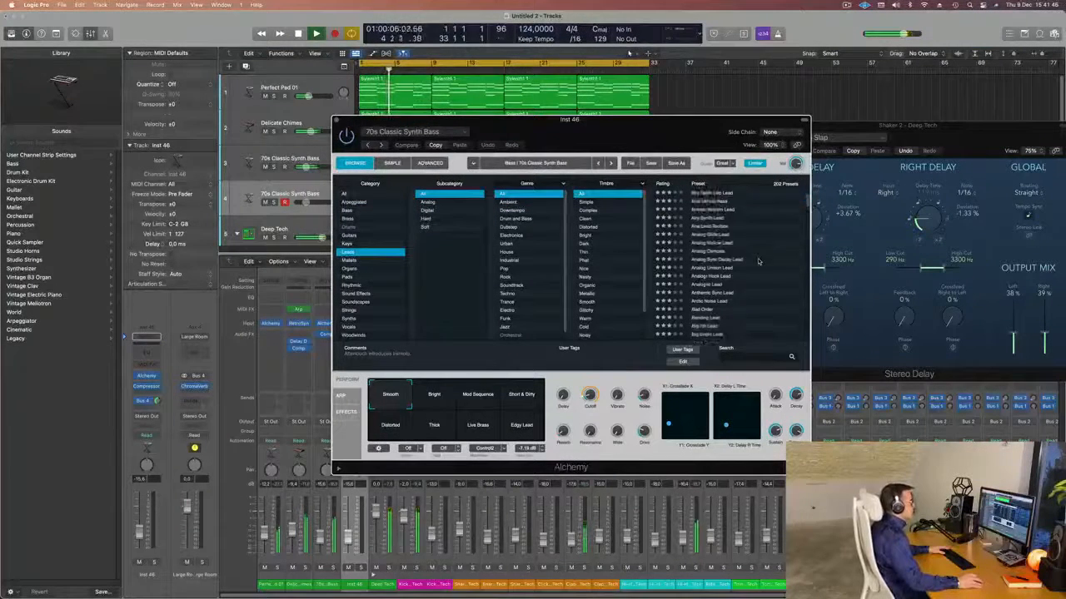
pyautogui.click(713, 243)
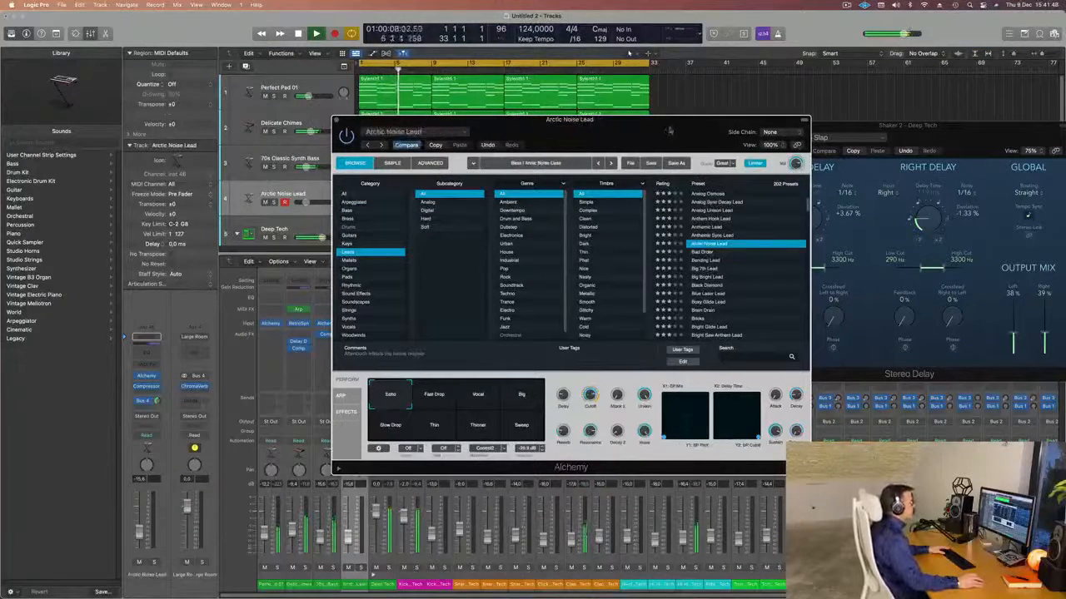
# Step: Show the Musical Typing keyboard for the Arctic Noise Lead track, place it over the Alchemy window and raise its octave range
pyautogui.moveTo(668, 131); pyautogui.dragTo(795, 129)
pyautogui.click(323, 190)
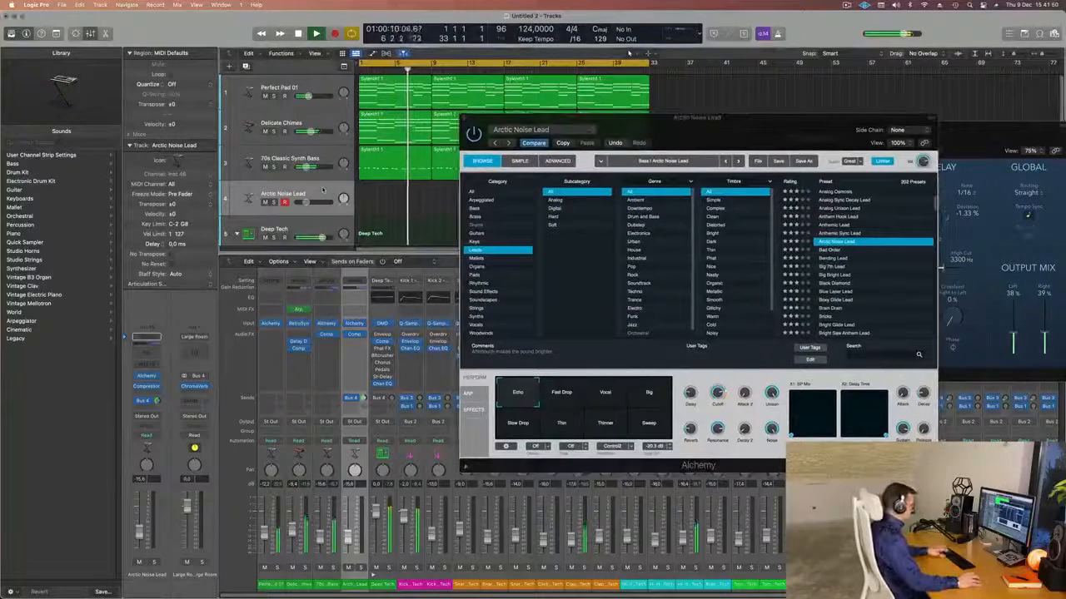
pyautogui.press('super+k')
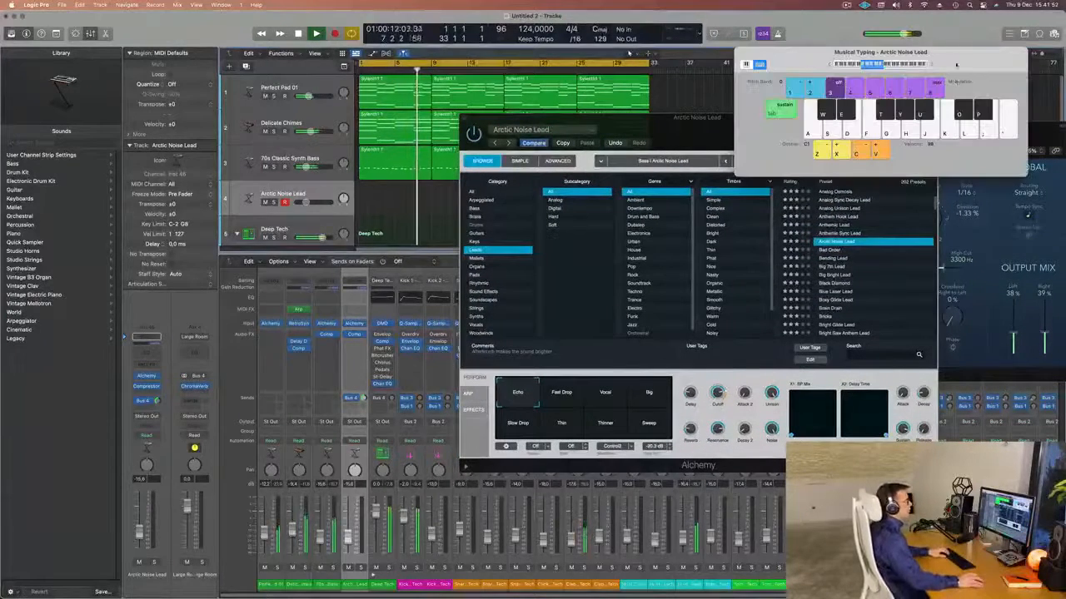
pyautogui.moveTo(915, 46); pyautogui.dragTo(866, 74)
pyautogui.click(869, 87)
# Step: Audition the Arctic Noise Lead sound by playing a melody over the running loop
pyautogui.press('g')
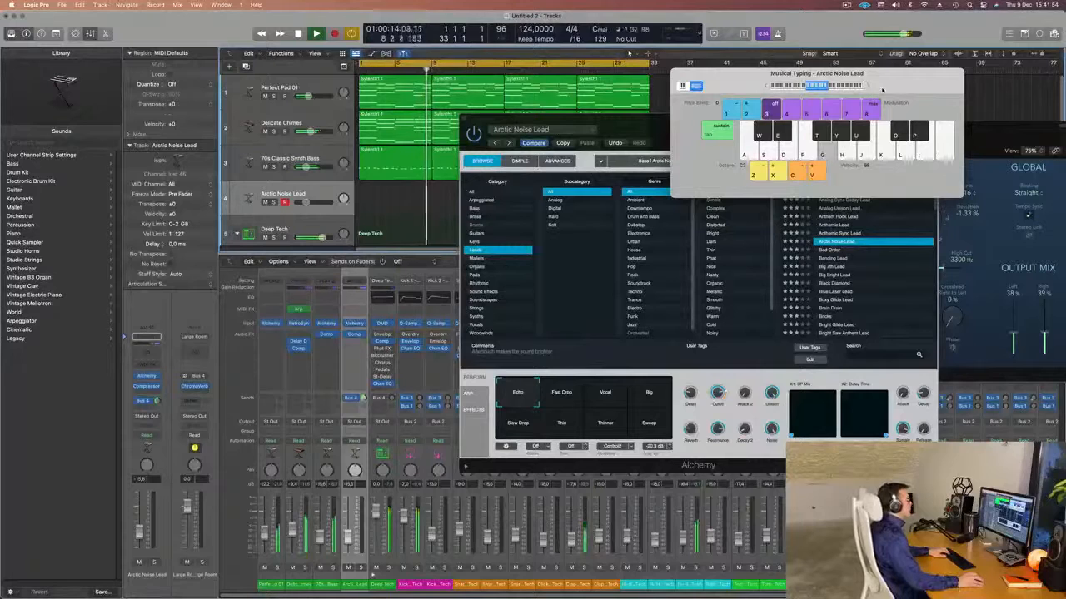
pyautogui.press('h')
pyautogui.press('f')
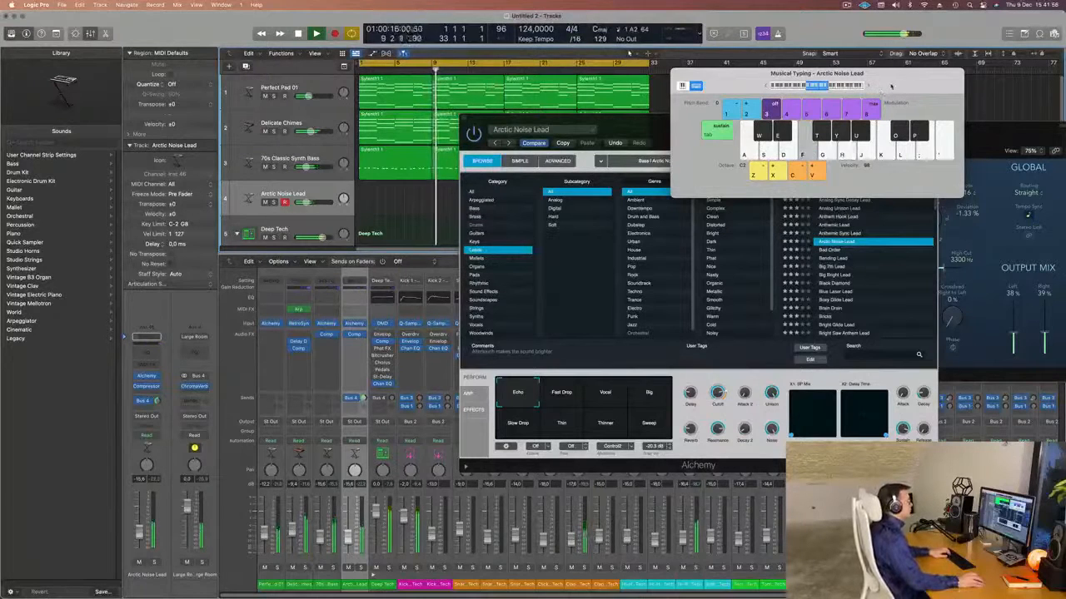
pyautogui.press('j')
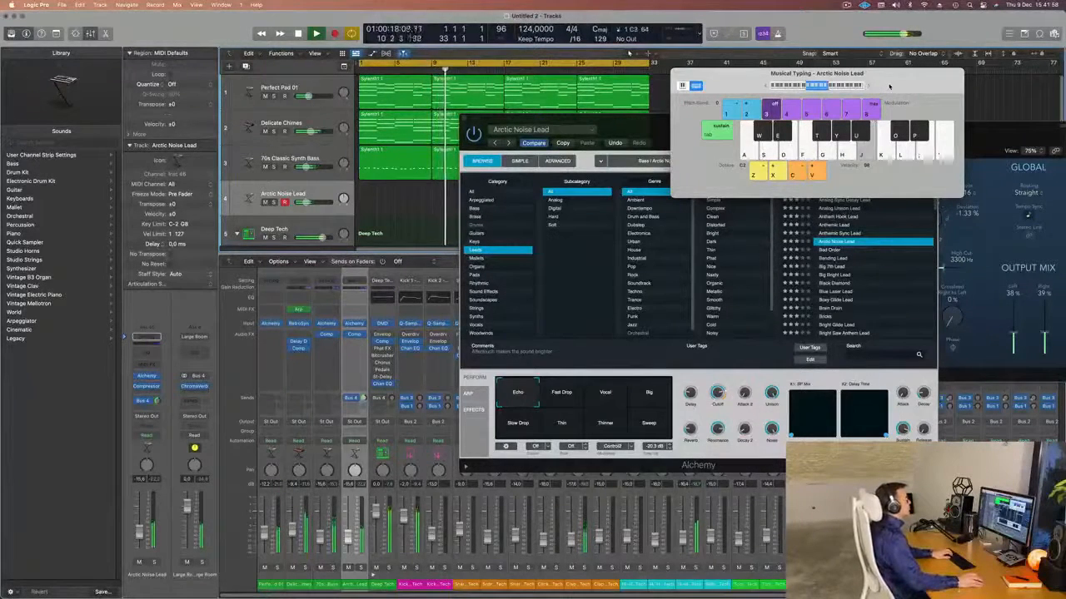
pyautogui.press('k')
pyautogui.press('l')
pyautogui.press(';')
pyautogui.press(';')
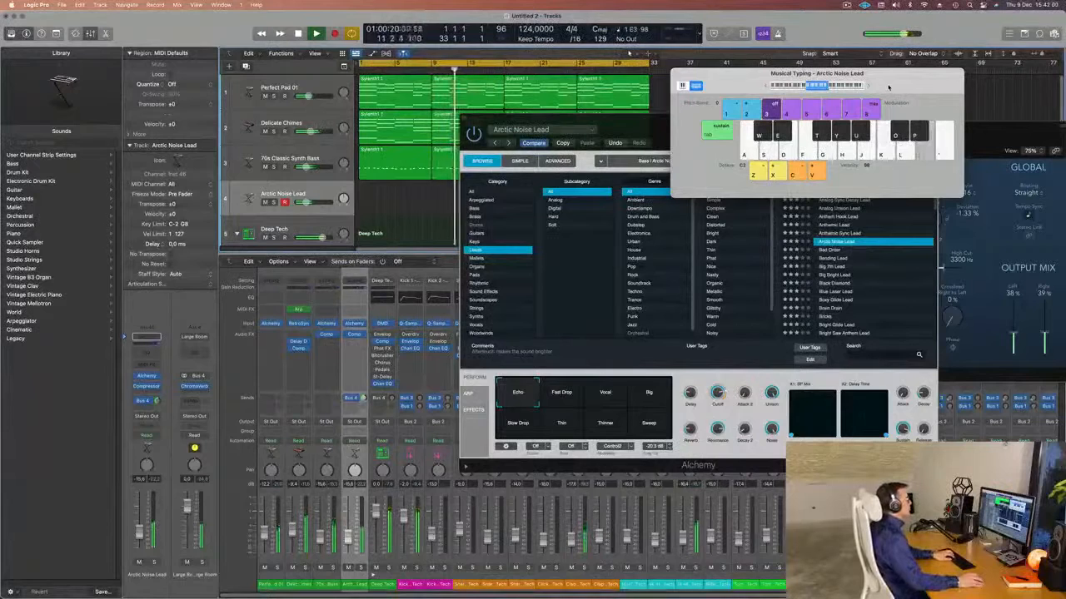
pyautogui.press('l')
pyautogui.press(';')
pyautogui.press(';')
pyautogui.press(';')
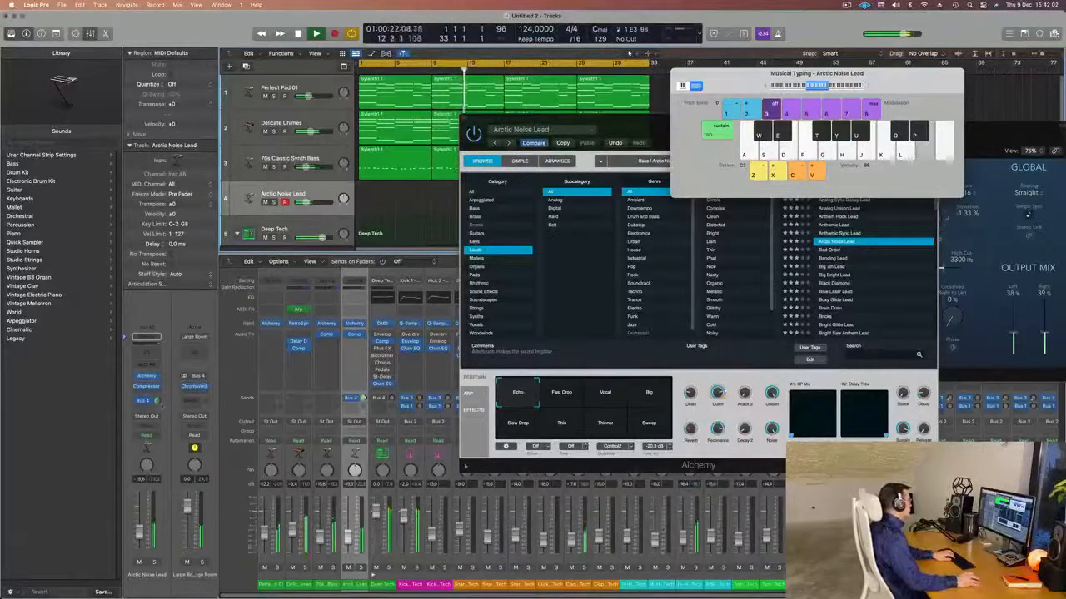
pyautogui.press('j')
pyautogui.press('k')
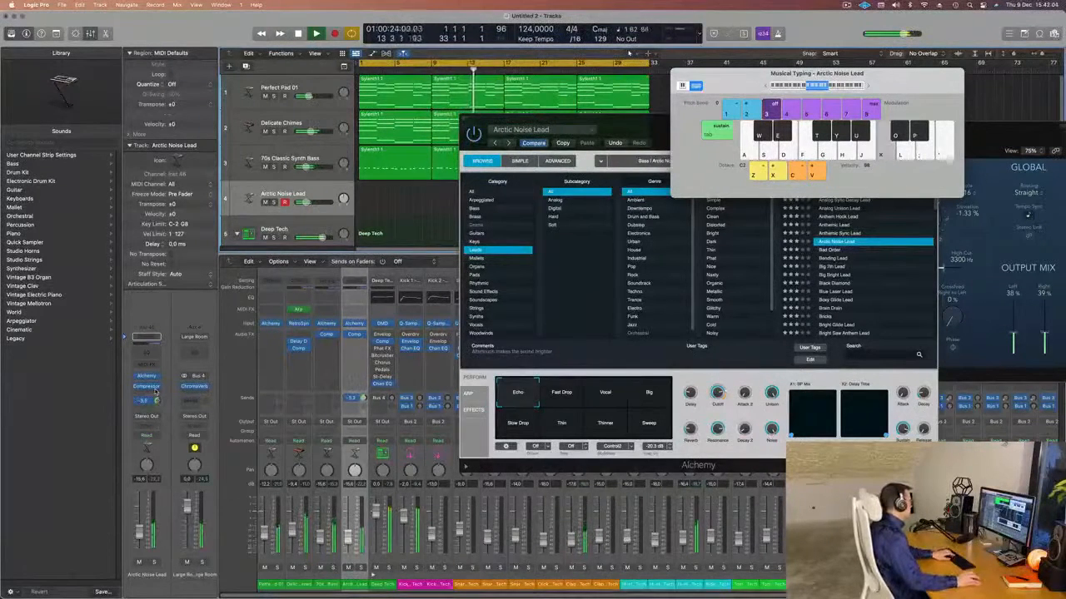
# Step: Add a second send from the lead track to a new bus and insert a SilverVerb with the Grandiose preset on its aux
pyautogui.click(150, 400)
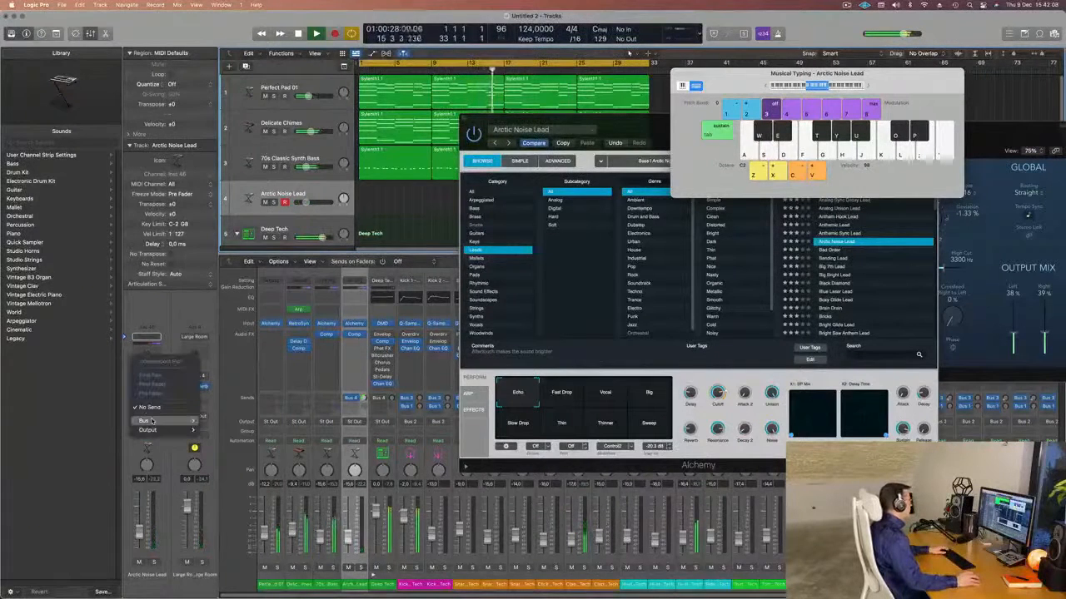
pyautogui.moveTo(151, 421)
pyautogui.click(218, 304)
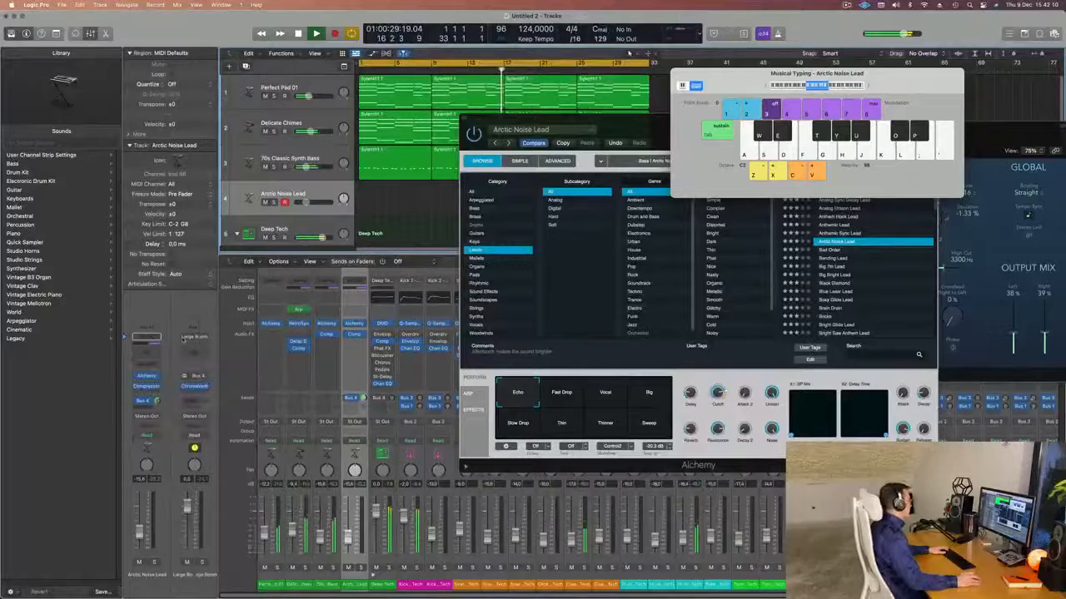
pyautogui.click(194, 379)
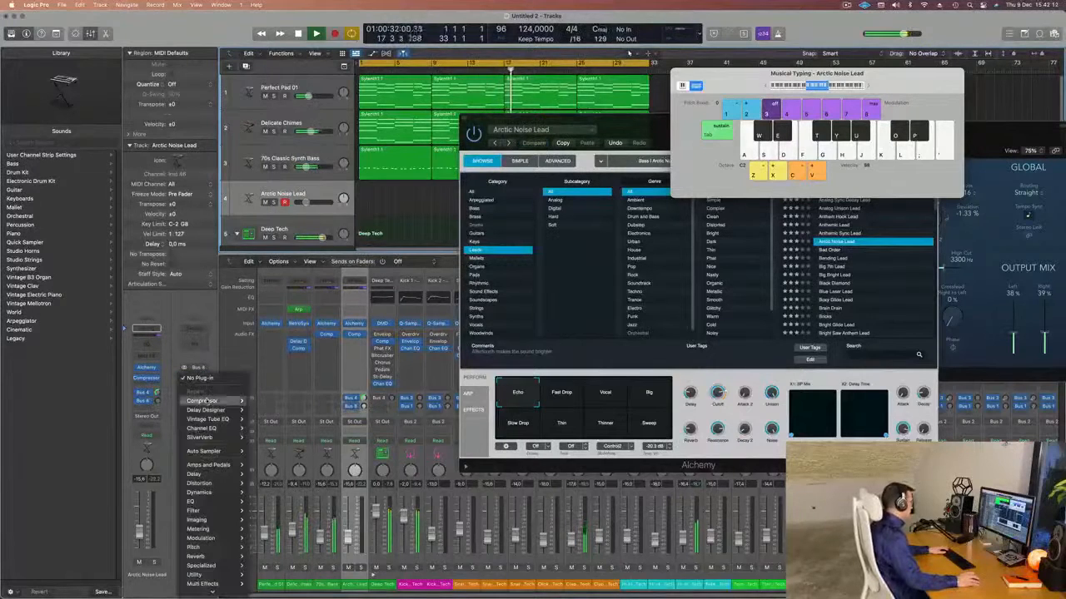
pyautogui.moveTo(195, 551)
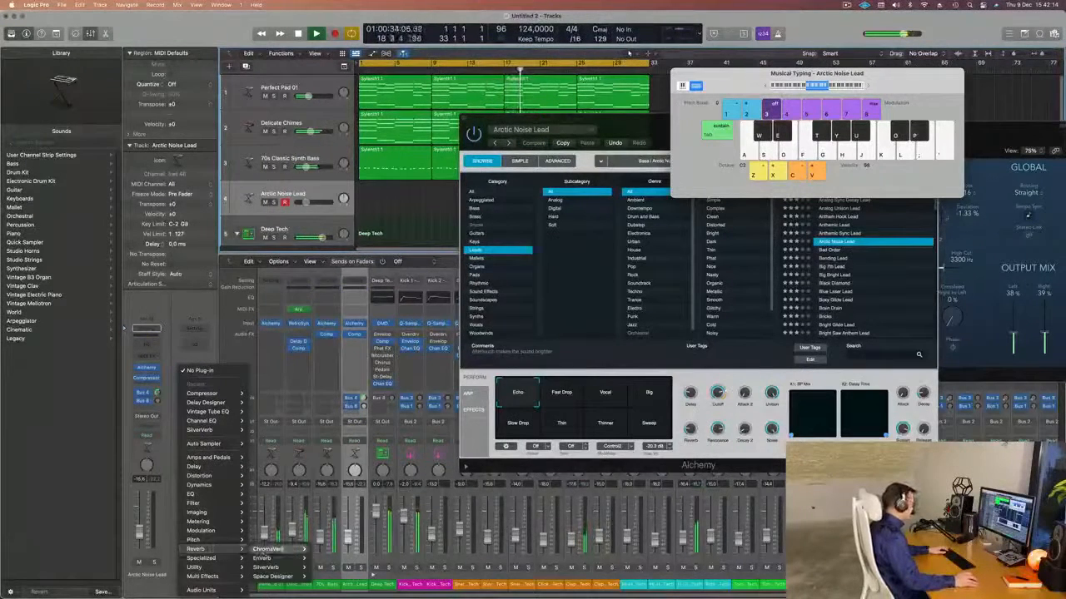
pyautogui.moveTo(268, 567)
pyautogui.click(324, 566)
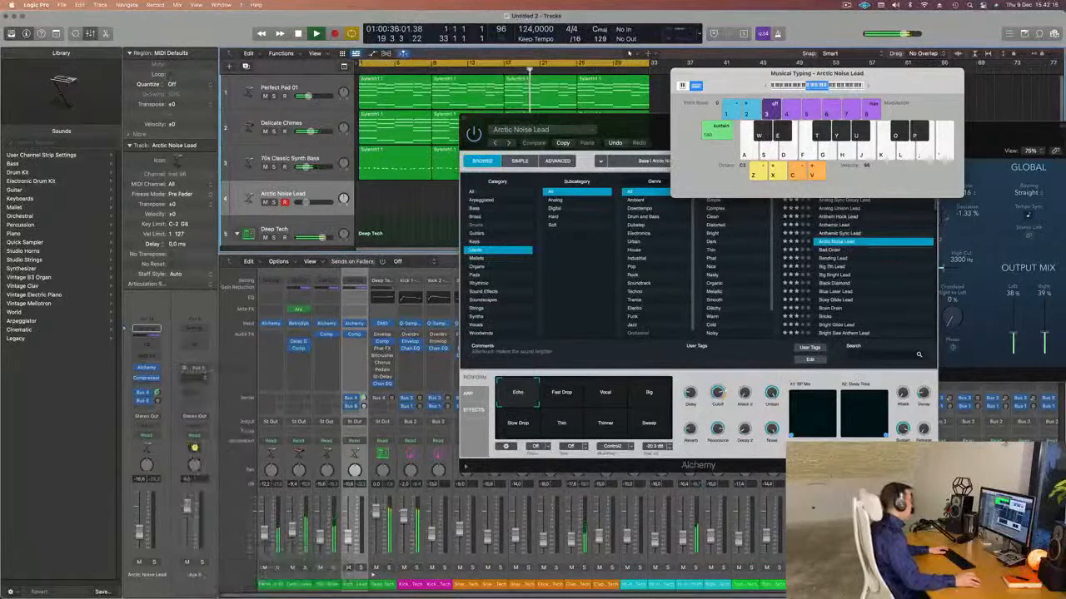
pyautogui.click(412, 129)
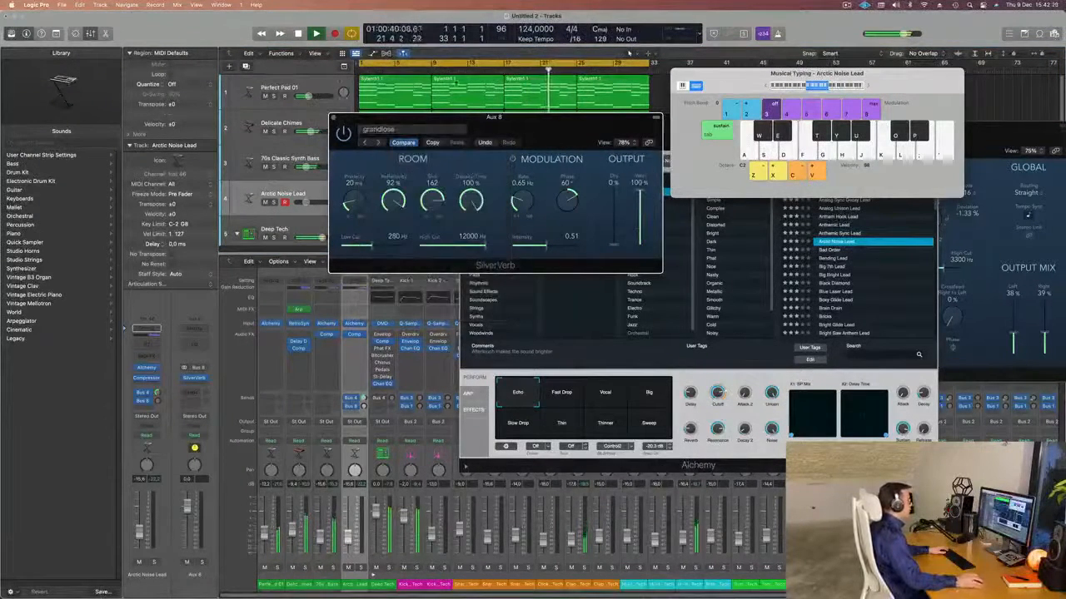
pyautogui.click(334, 119)
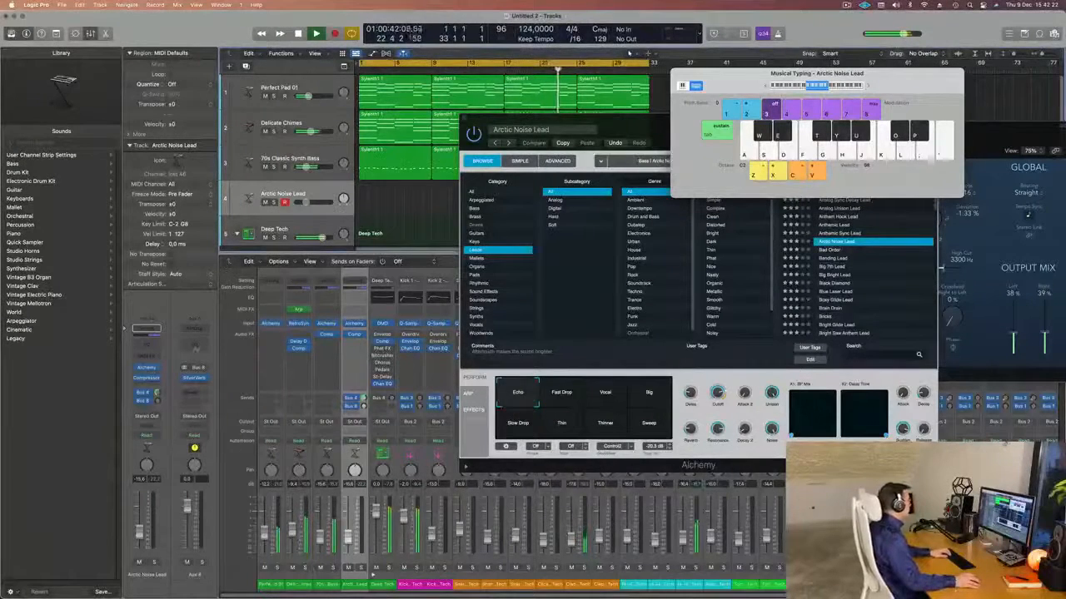
# Step: Play lead notes through the new reverb while raising its send level and the Arctic Noise Lead track's volume
pyautogui.press('j')
pyautogui.press('g')
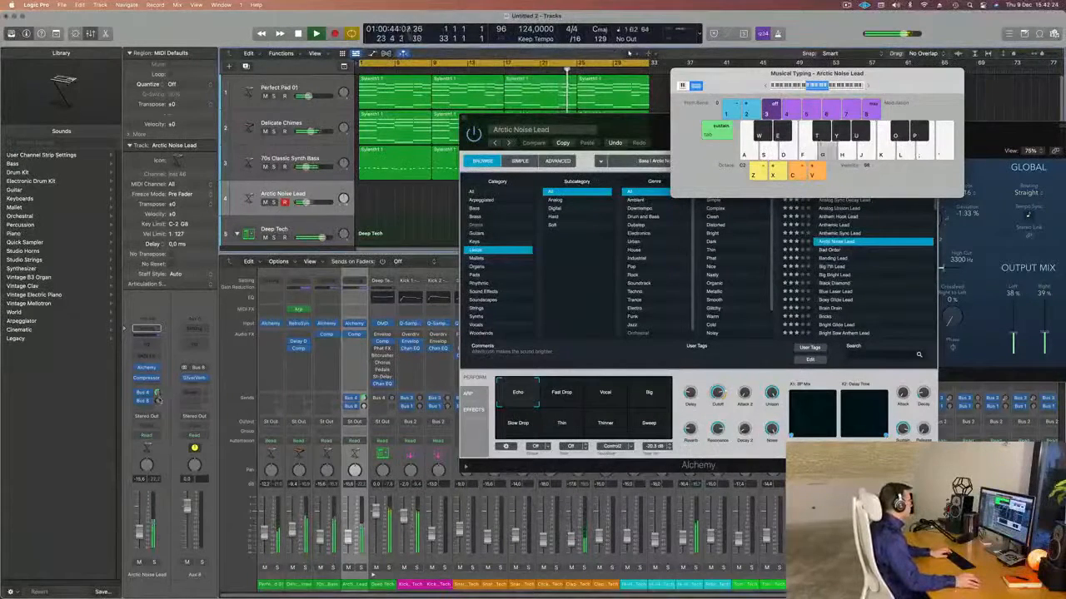
pyautogui.press('g')
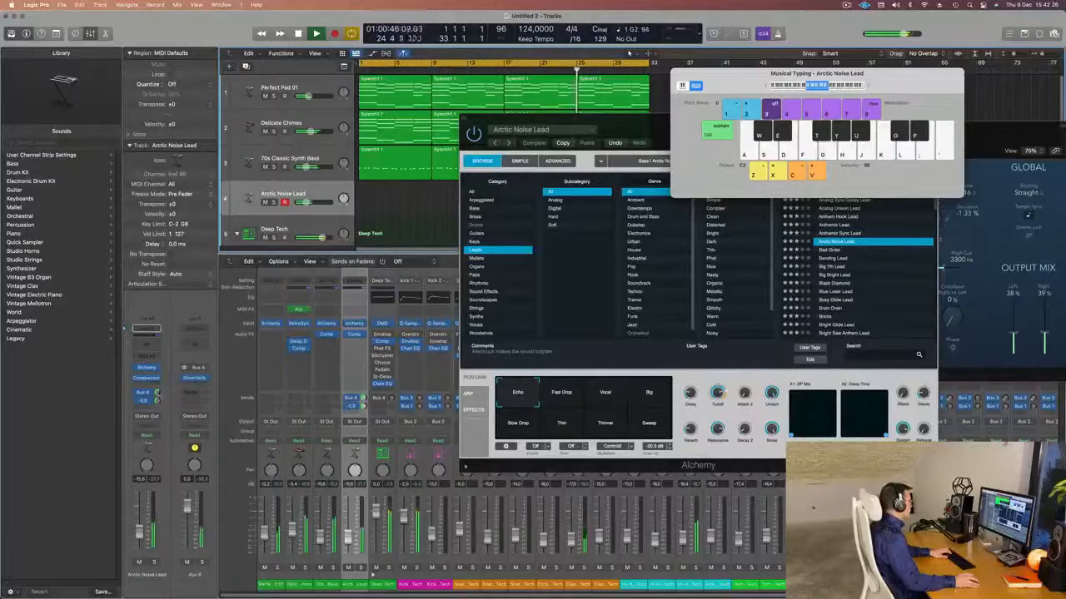
pyautogui.press('g')
pyautogui.press('g')
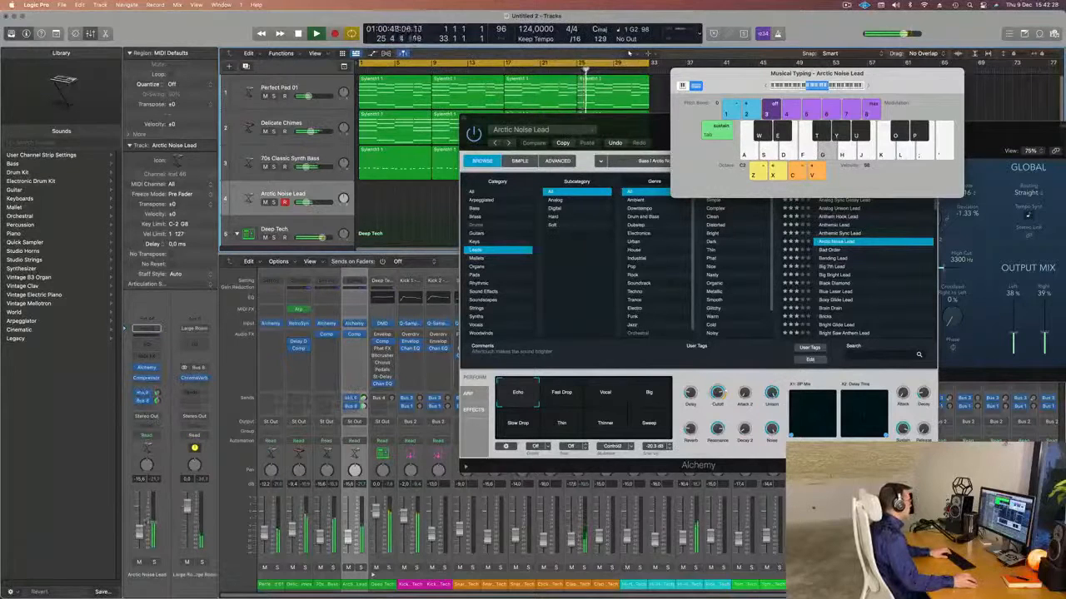
pyautogui.press('g')
pyautogui.press('h')
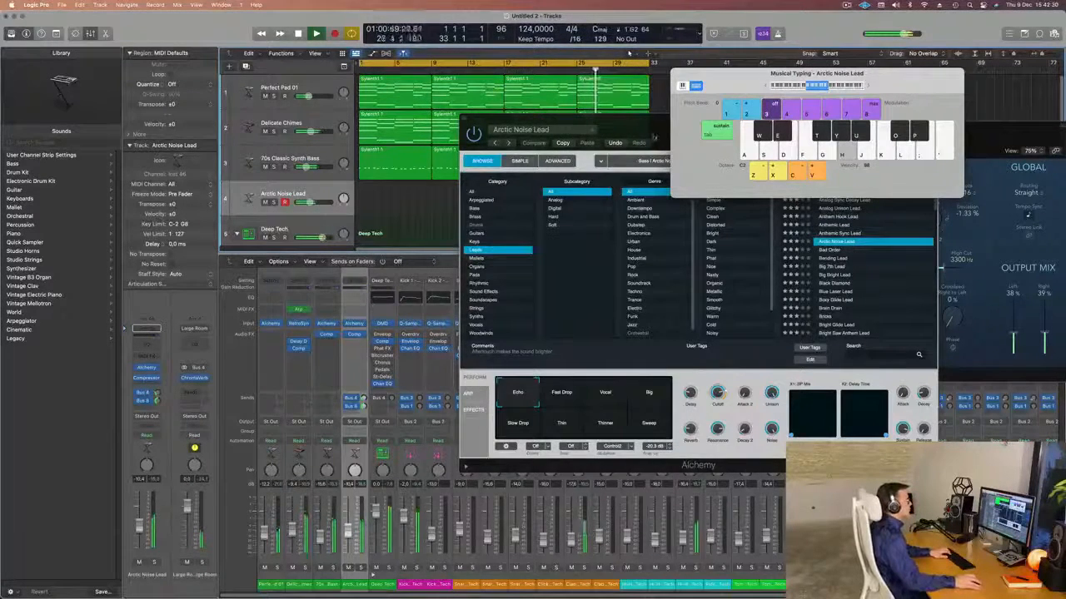
# Step: Load the Anthemic Lead preset in the lead track's Alchemy and move its window clear of the regions
pyautogui.moveTo(653, 136); pyautogui.dragTo(567, 152)
pyautogui.press('f')
pyautogui.click(757, 240)
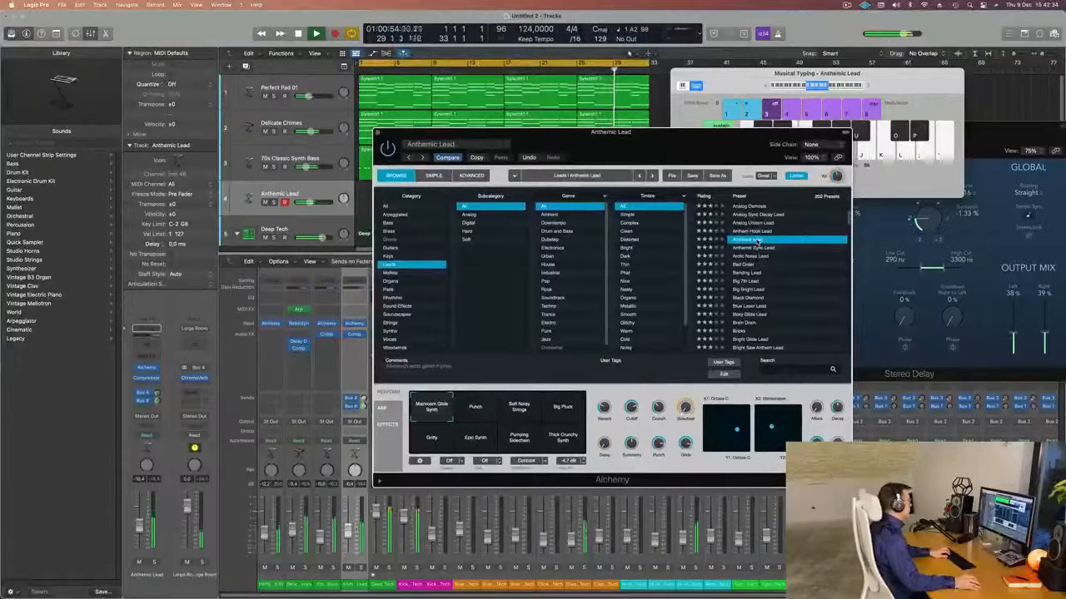
pyautogui.moveTo(674, 139); pyautogui.dragTo(751, 169)
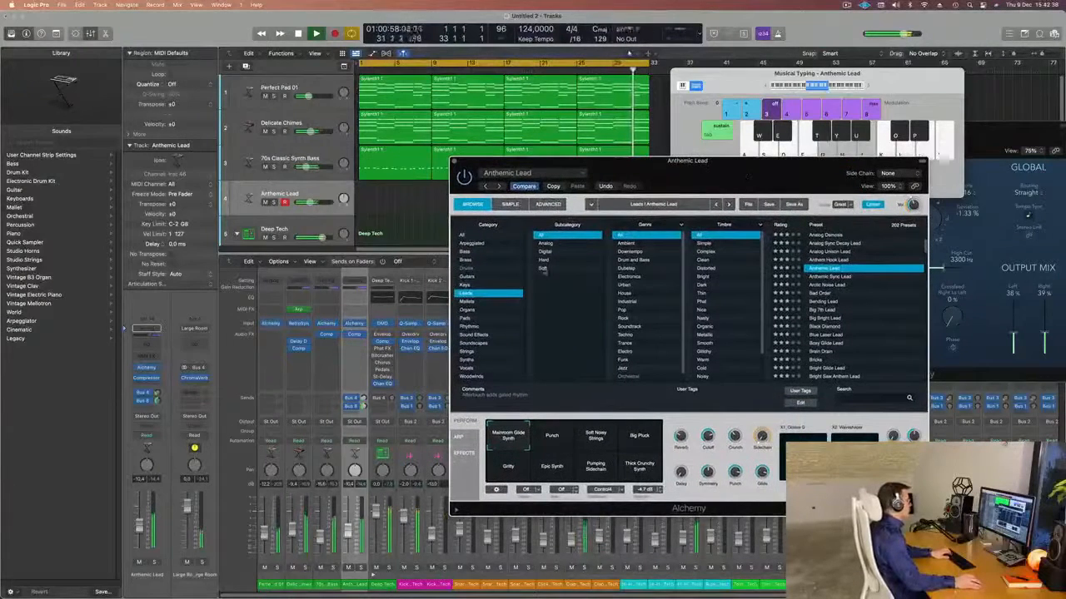
# Step: Audition the Anthemic Lead sound by playing high and low notes over the running loop
pyautogui.press('h')
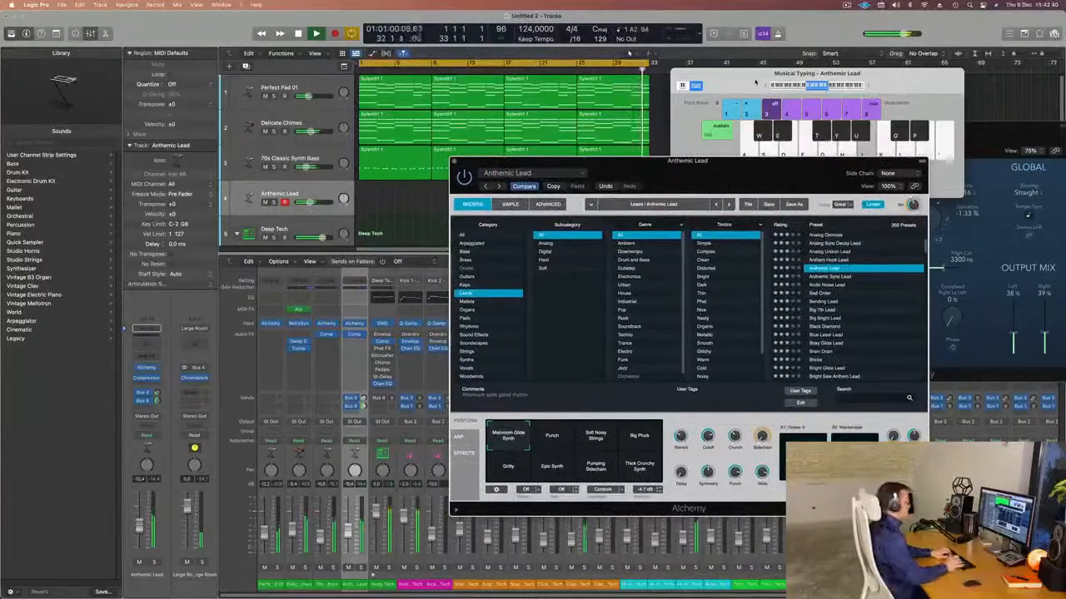
pyautogui.press(';')
pyautogui.press('l')
pyautogui.press('k')
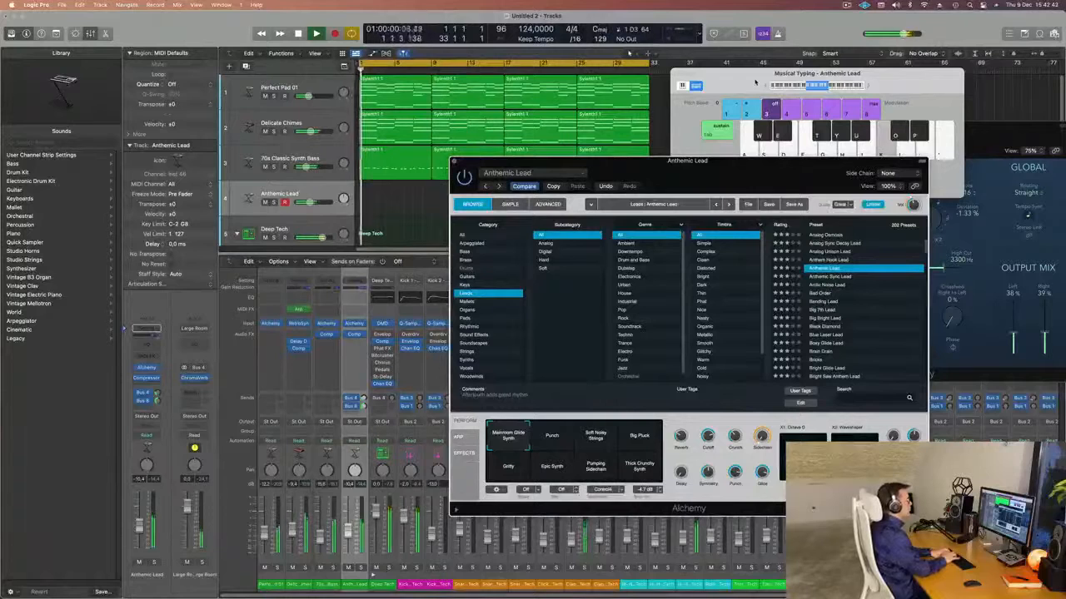
pyautogui.press('s')
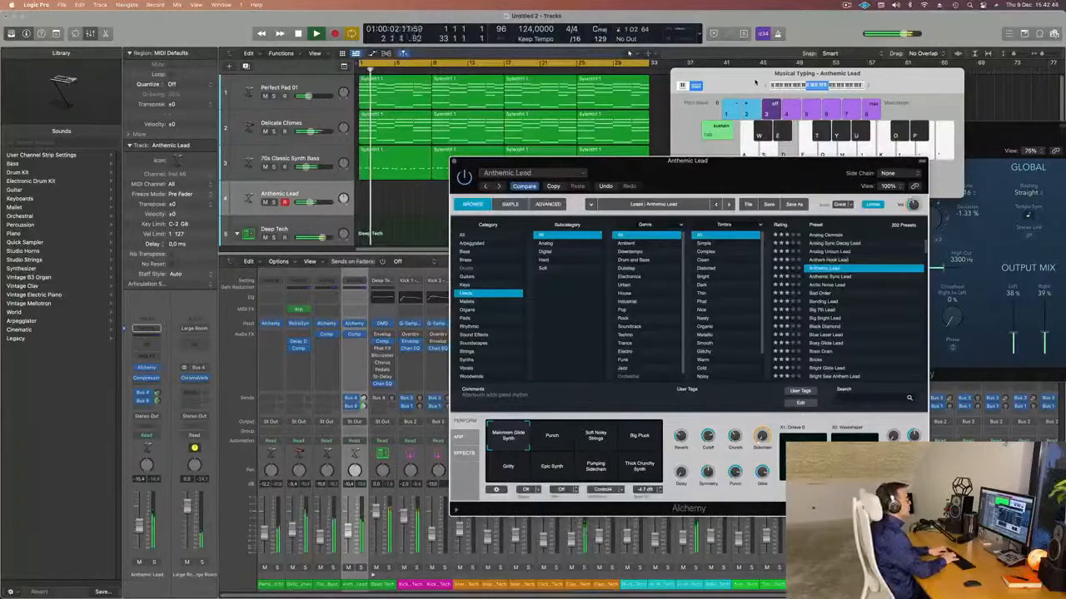
pyautogui.press('d')
pyautogui.press('d')
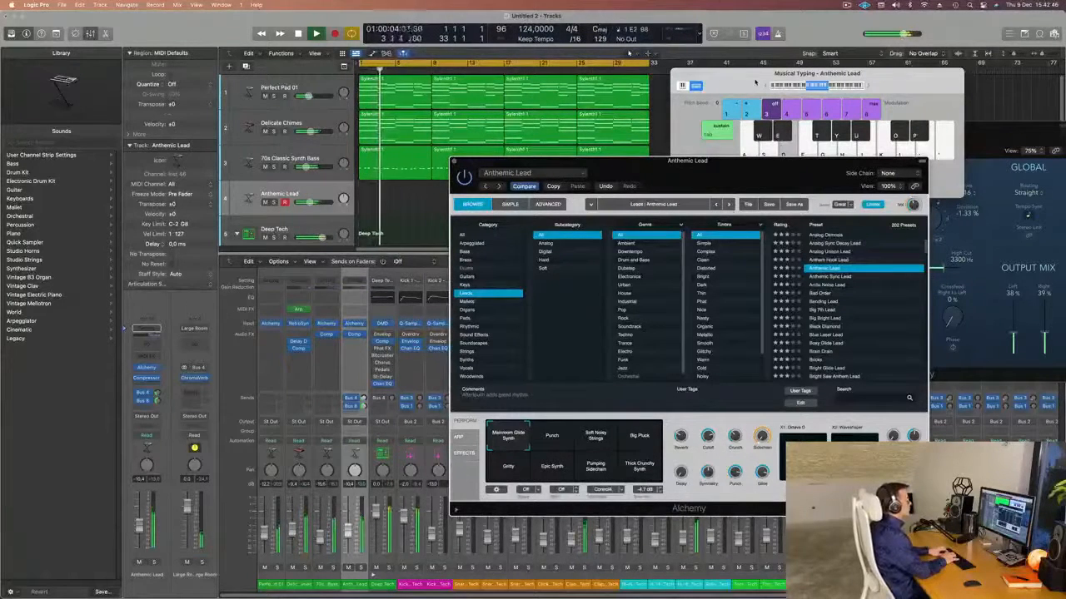
pyautogui.press('d')
pyautogui.press('f')
pyautogui.press('s')
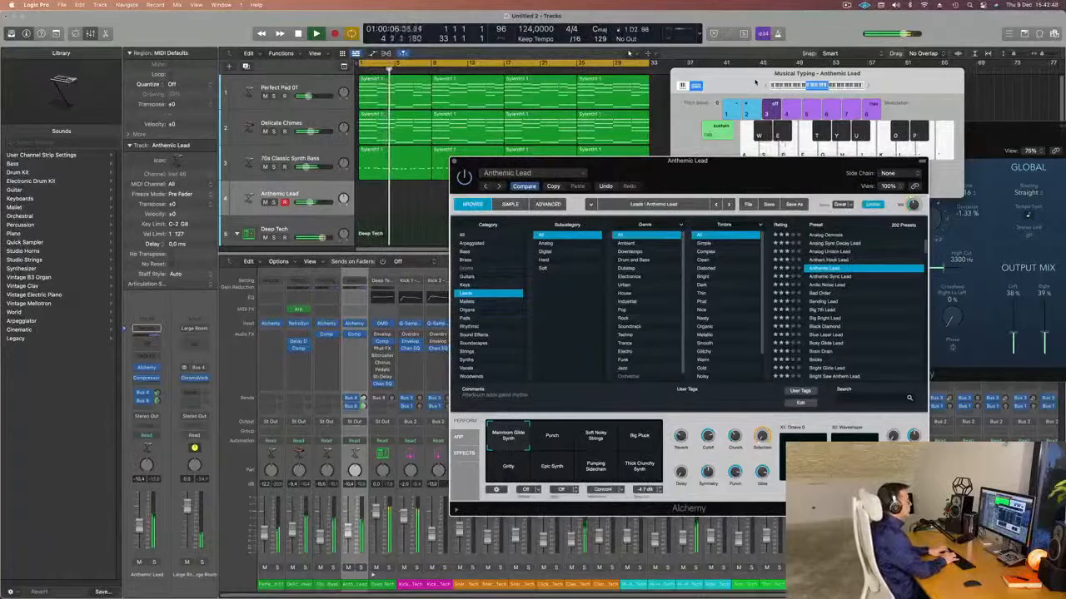
pyautogui.press('d')
pyautogui.press('d')
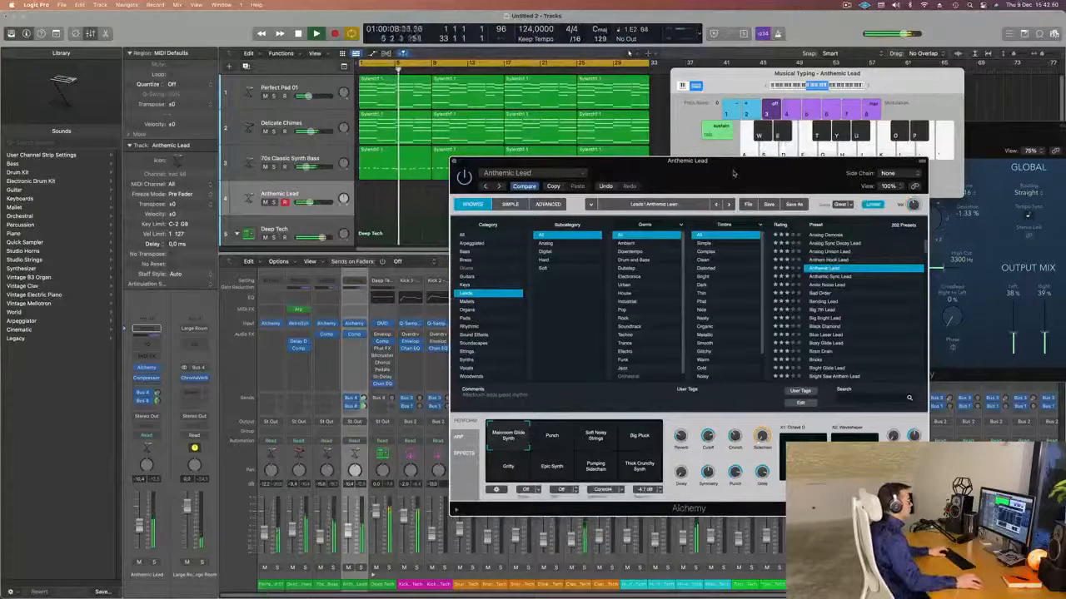
# Step: Raise the Anthemic Lead track's volume and try Alchemy's Punch performance snapshot
pyautogui.moveTo(734, 173); pyautogui.dragTo(749, 127)
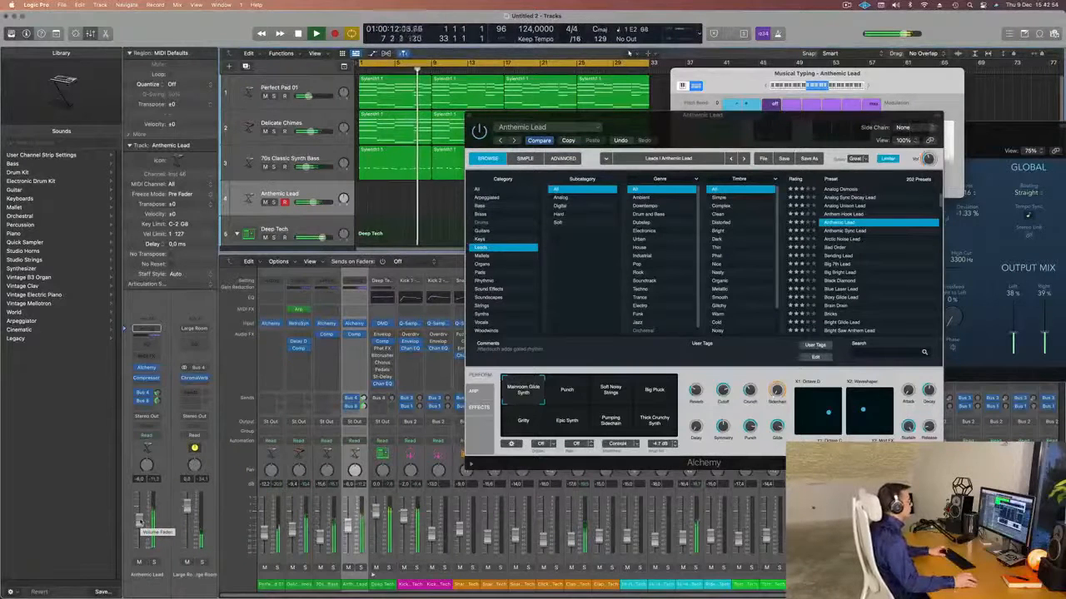
pyautogui.click(572, 396)
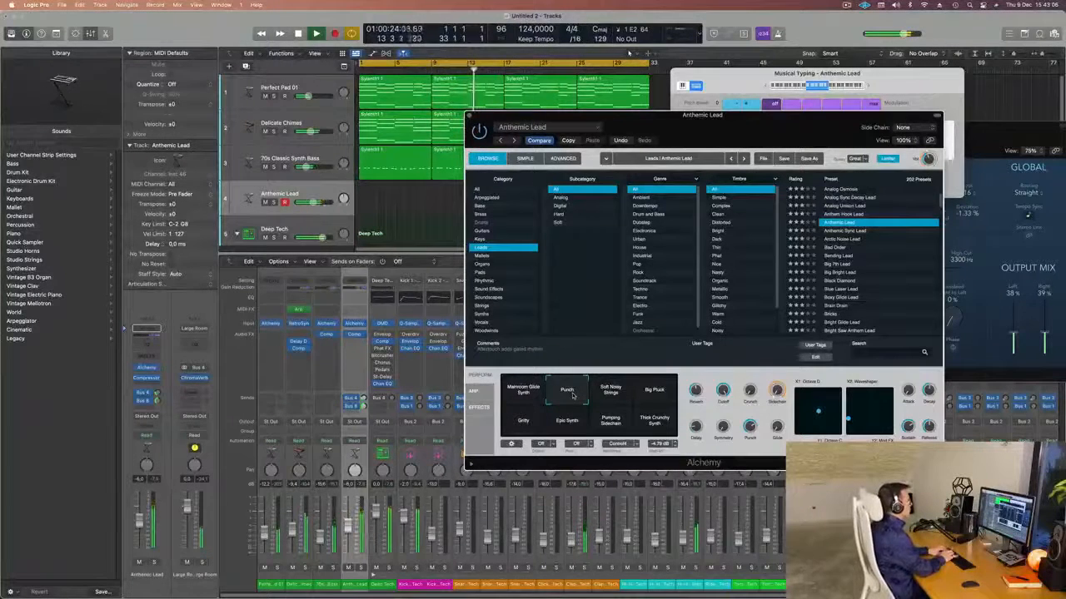
# Step: Try the Bad Order, Big Bright Lead, Black Diamond and Blue Laser Lead presets in Alchemy, ending with Bricks loaded
pyautogui.click(836, 248)
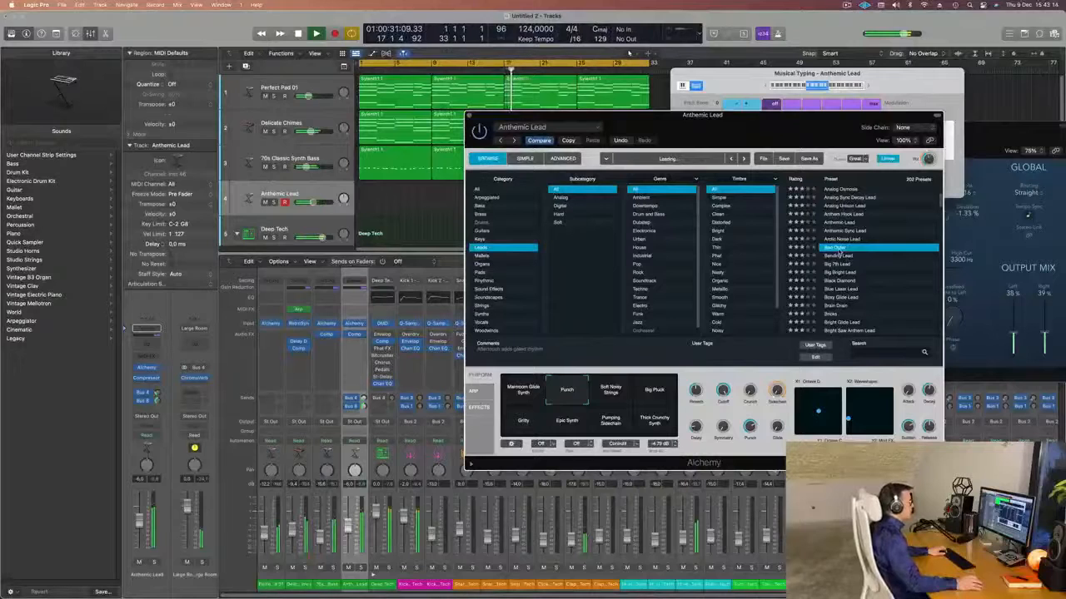
pyautogui.scroll(-2, 843, 267)
pyautogui.click(841, 257)
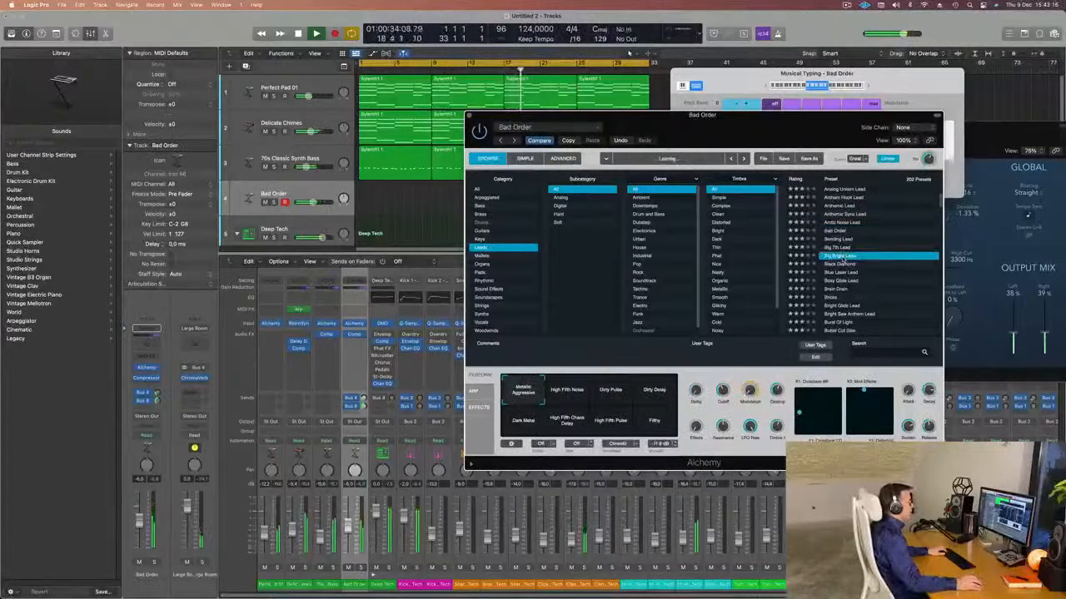
pyautogui.click(841, 265)
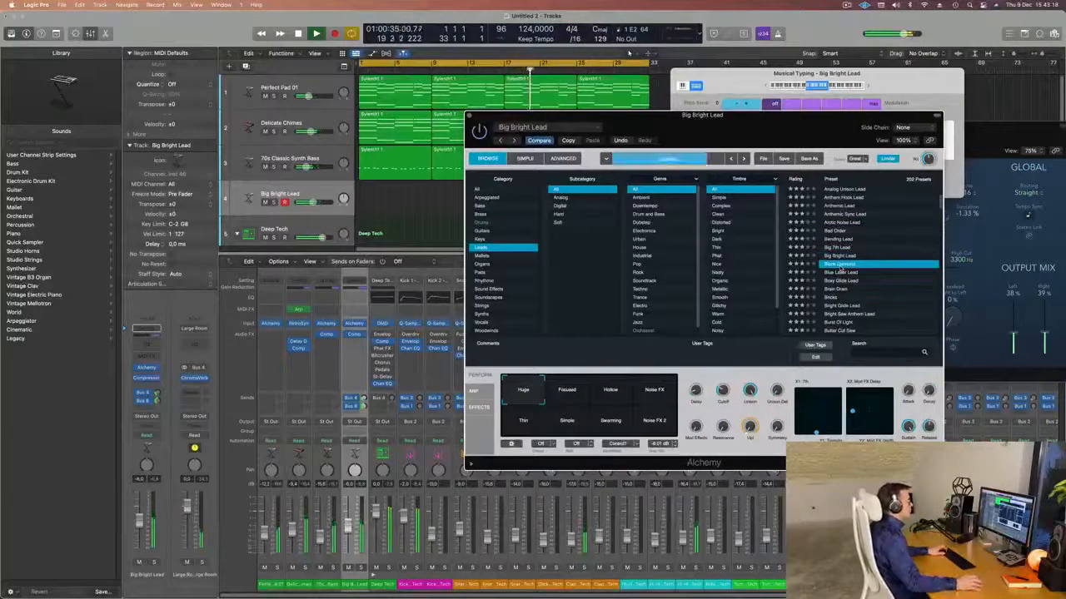
pyautogui.scroll(-2, 863, 268)
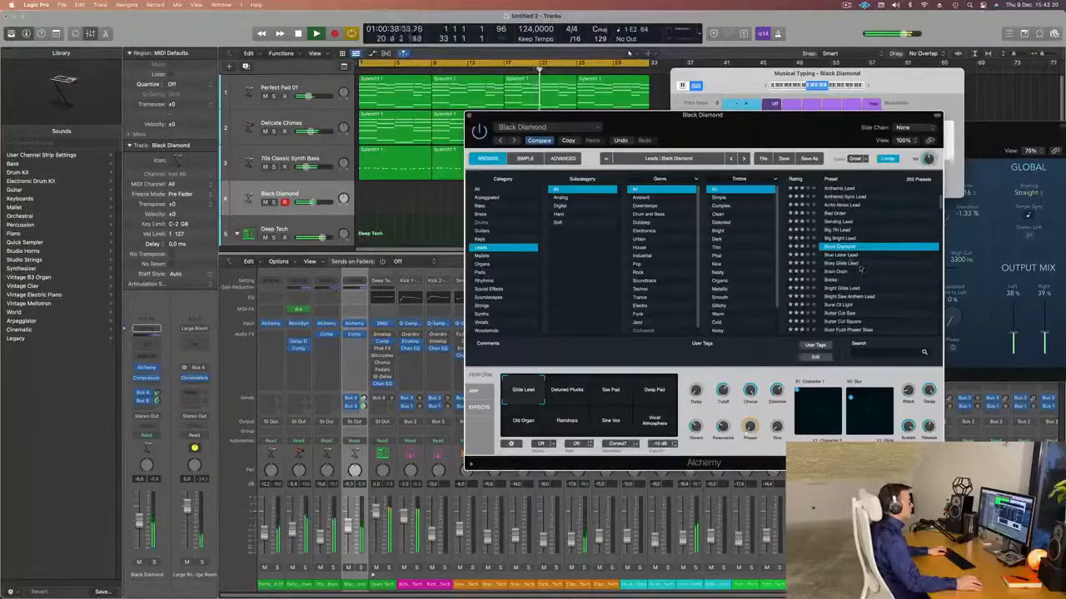
pyautogui.click(848, 255)
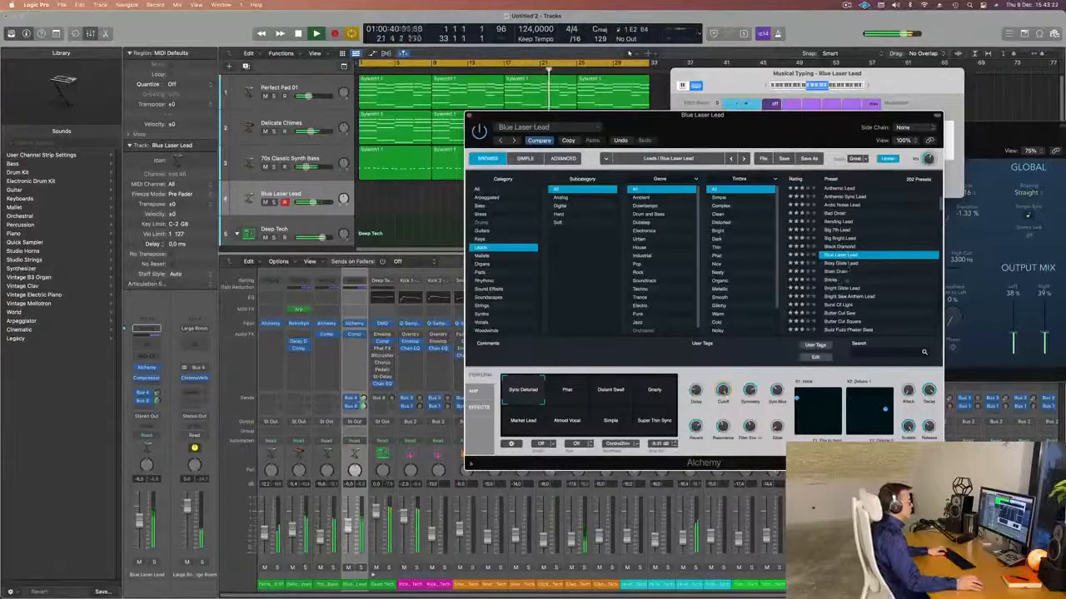
pyautogui.click(834, 281)
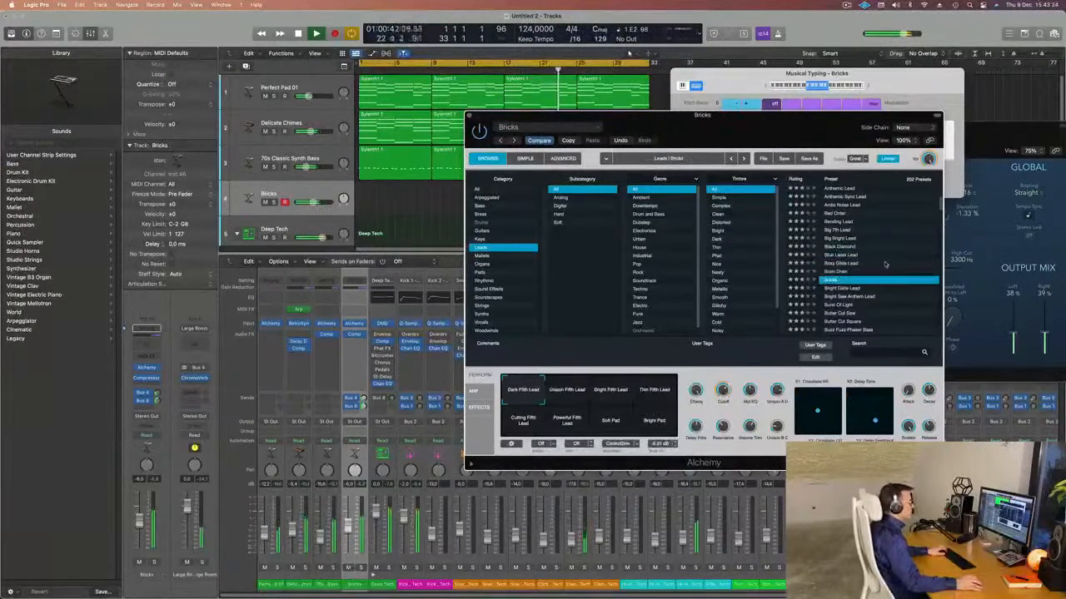
# Step: Load the Burst Of Light lead preset in Alchemy and raise the track's volume to about -1.6 dB
pyautogui.scroll(-2, 881, 266)
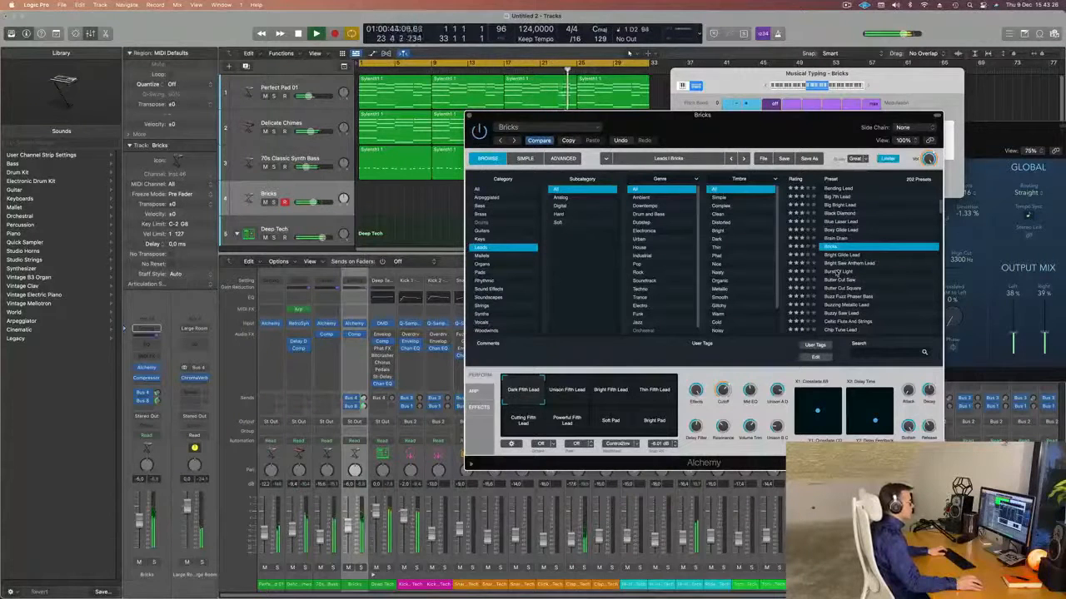
pyautogui.click(838, 272)
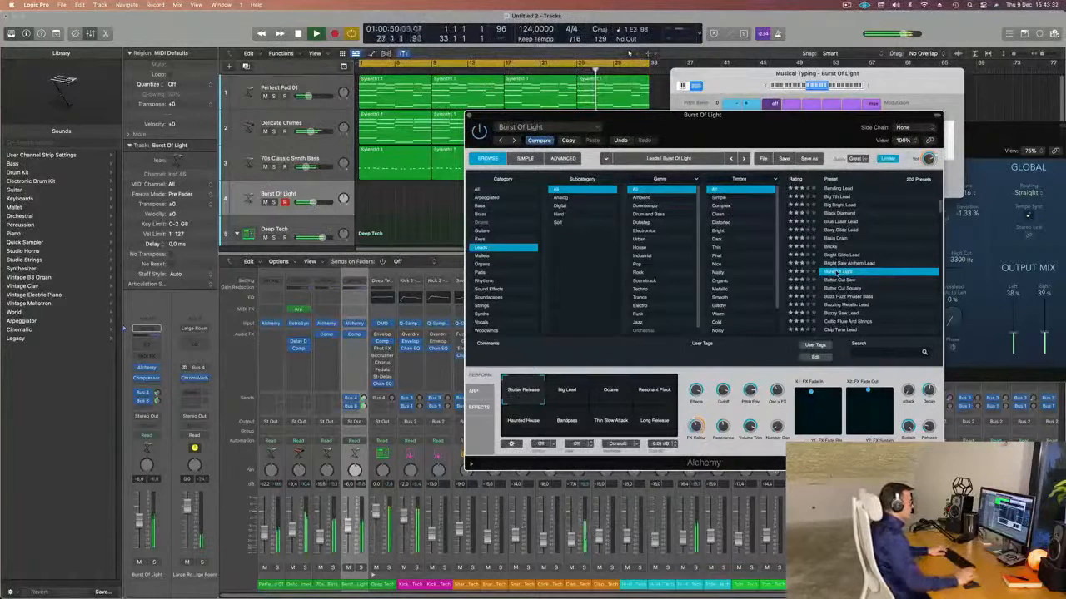
pyautogui.scroll(-3, 866, 289)
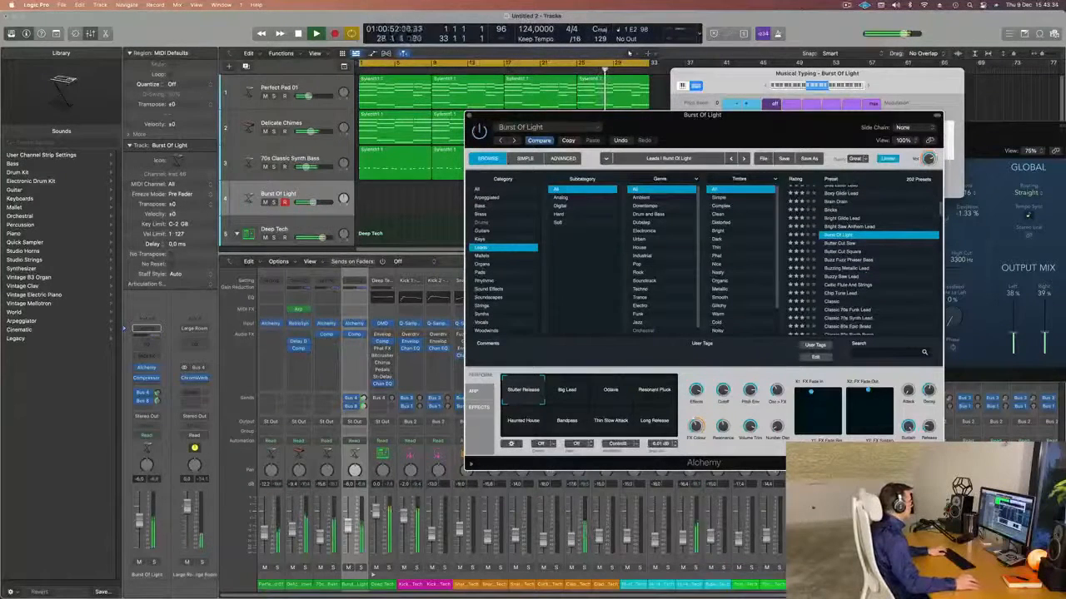
pyautogui.moveTo(140, 520); pyautogui.dragTo(139, 506)
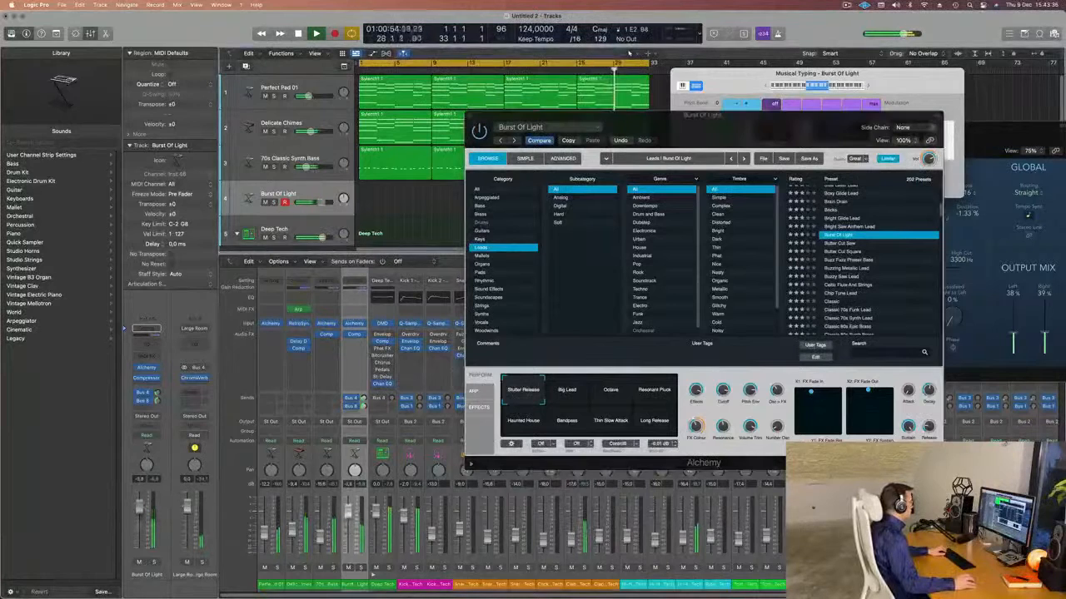
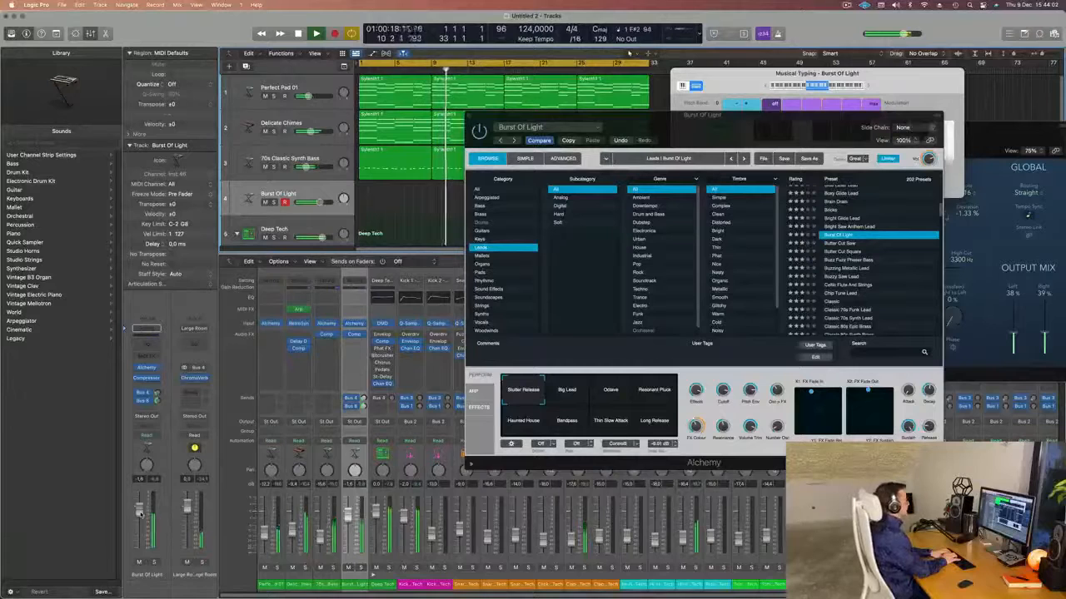
# Step: Record a MIDI lead part on the Burst Of Light track from about bar 11 to bar 21
pyautogui.press('r')
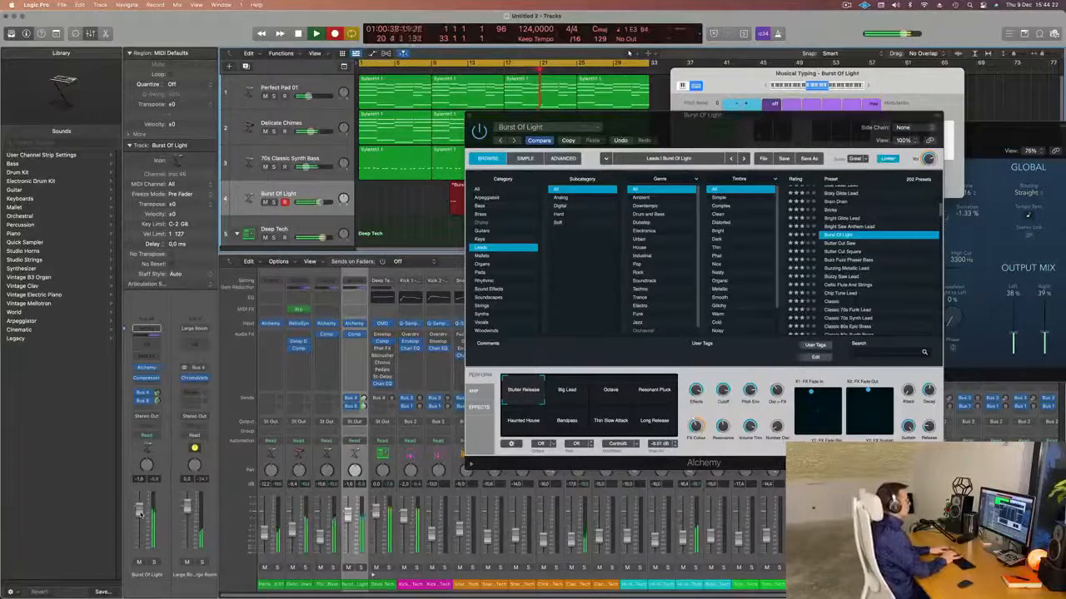
pyautogui.press('space')
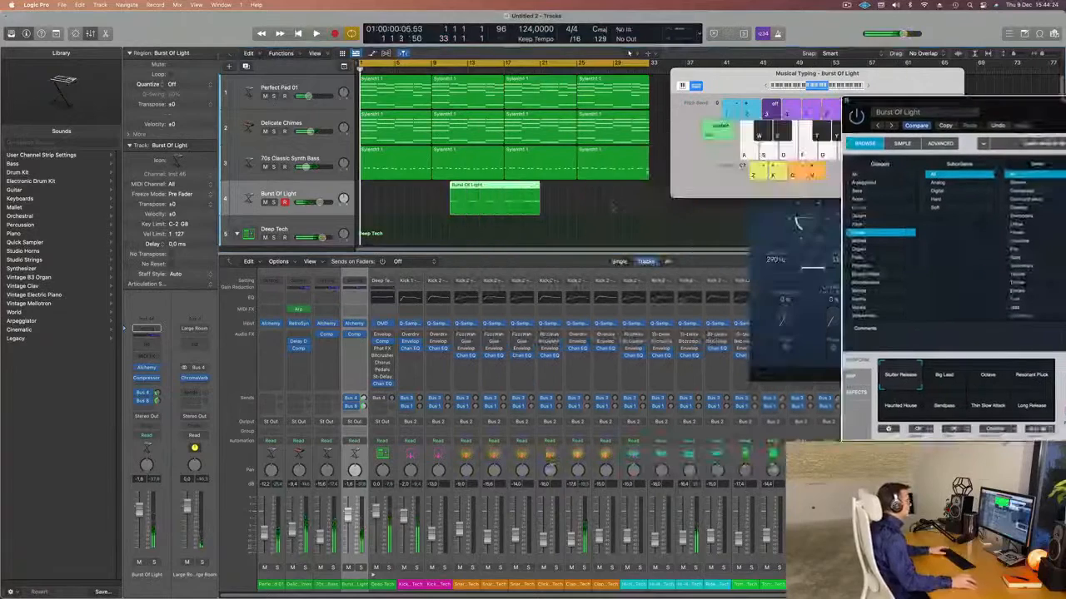
# Step: Trim the recorded Burst Of Light region to its last four bars by splitting at bar 17, and move them to bar 1
pyautogui.click(501, 189)
pyautogui.doubleClick(502, 188)
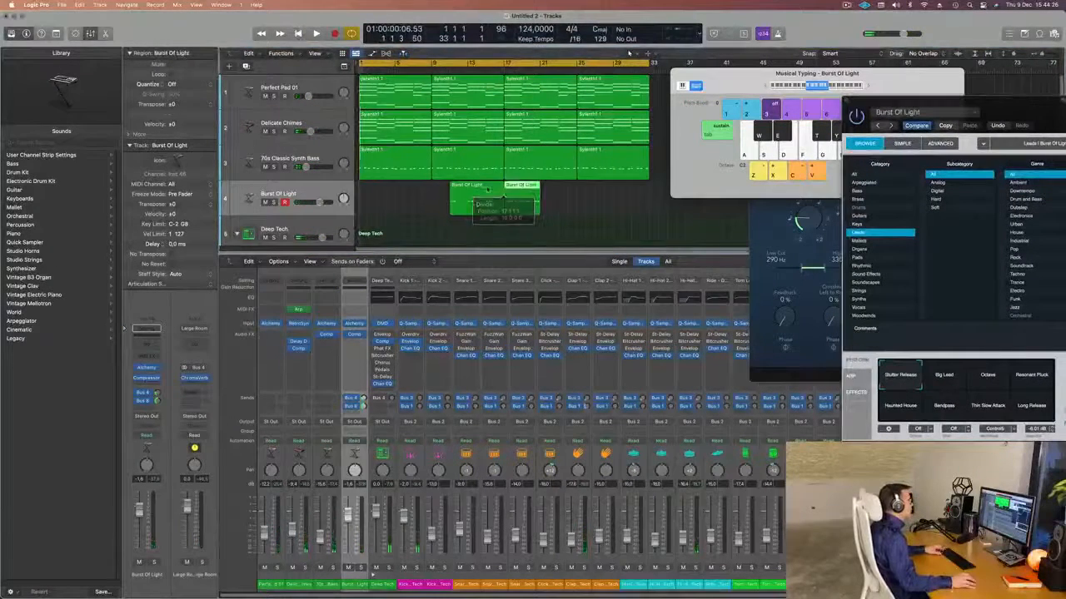
pyautogui.click(483, 192)
pyautogui.press('BackSpace')
pyautogui.moveTo(515, 188); pyautogui.dragTo(384, 196)
# Step: Play back the four-bar Burst Of Light region and examine the timing of its notes in the Piano Roll
pyautogui.press('space')
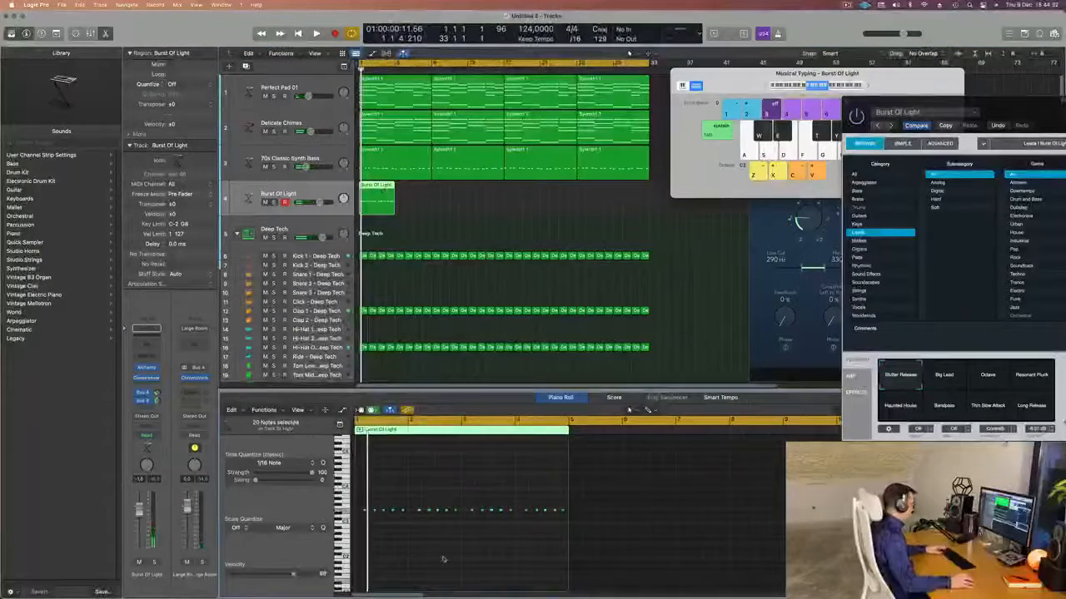
pyautogui.press('space')
pyautogui.scroll(5, 436, 560)
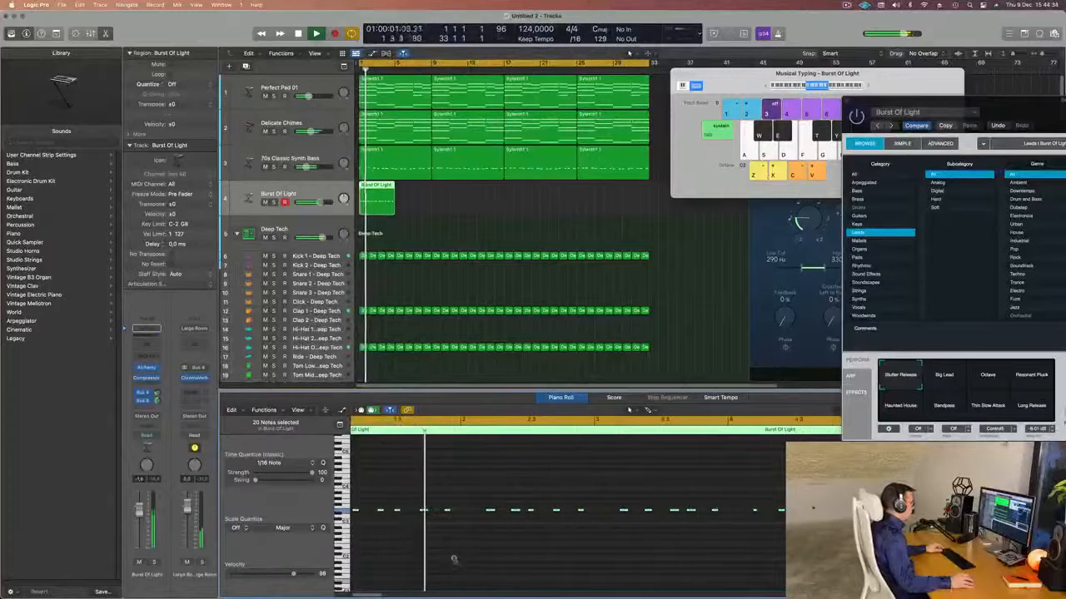
pyautogui.hscroll(-1, 454, 560)
pyautogui.press('space')
pyautogui.press('space')
pyautogui.scroll(-1, 454, 561)
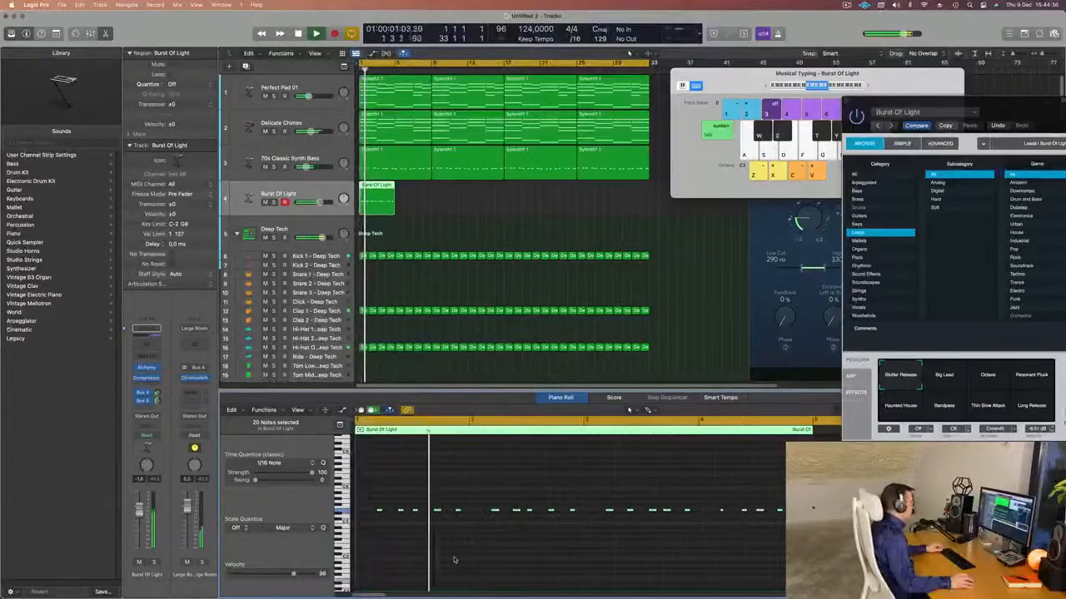
pyautogui.scroll(-3, 454, 560)
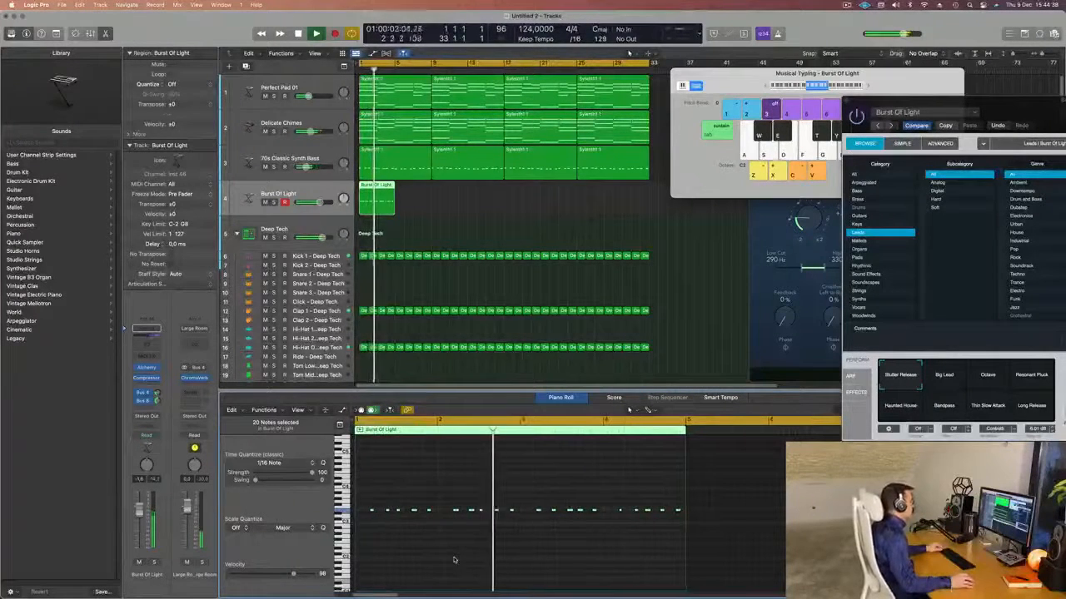
pyautogui.scroll(-3, 453, 560)
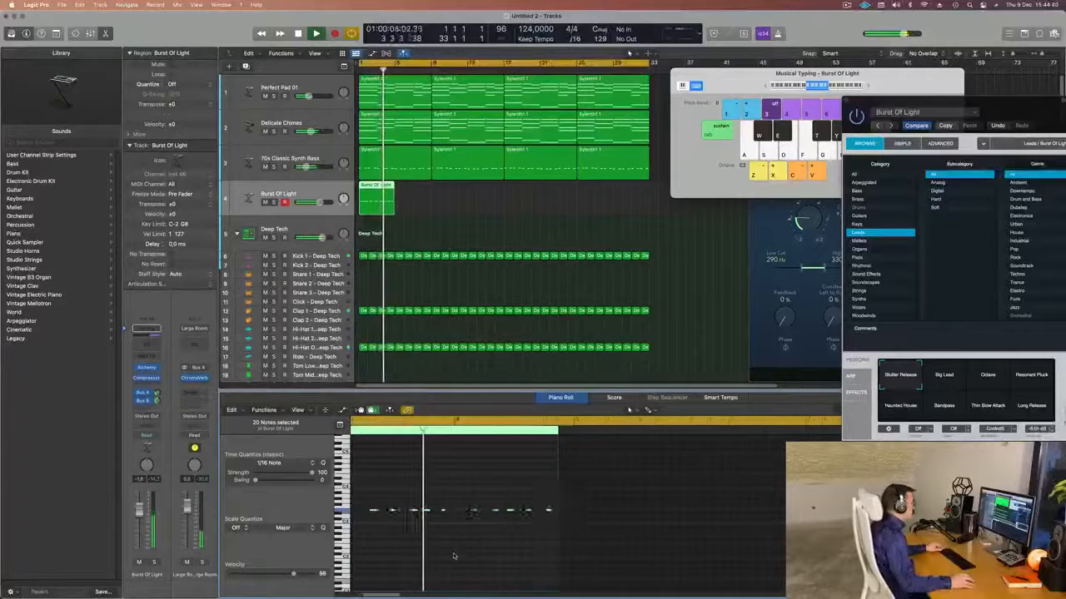
pyautogui.scroll(3, 491, 550)
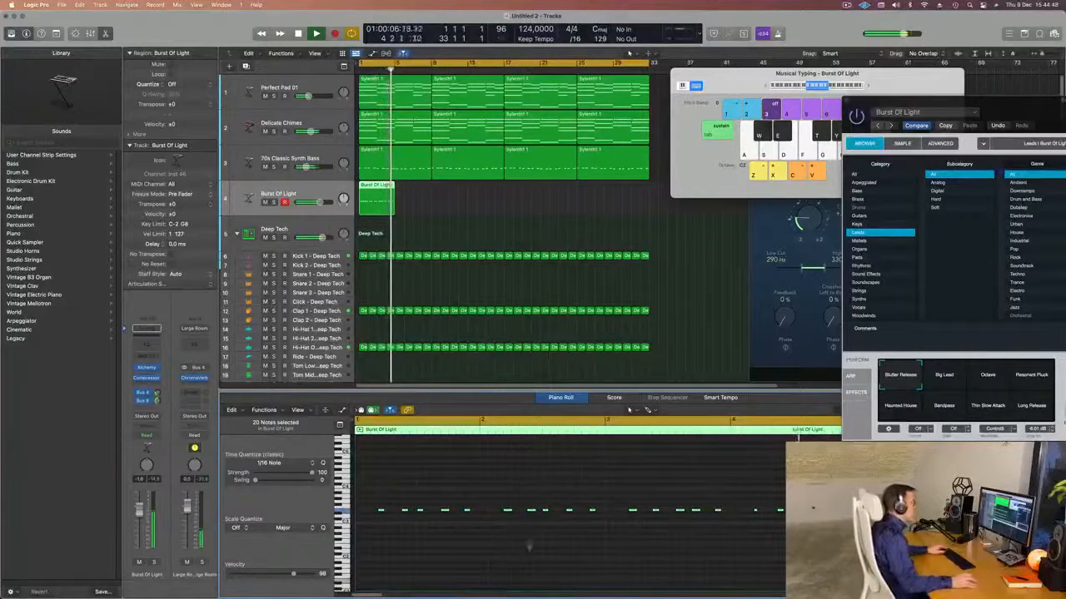
pyautogui.press('space')
# Step: Split the Burst Of Light region at bar 3 and delete the second half, keeping the first two bars
pyautogui.click(441, 185)
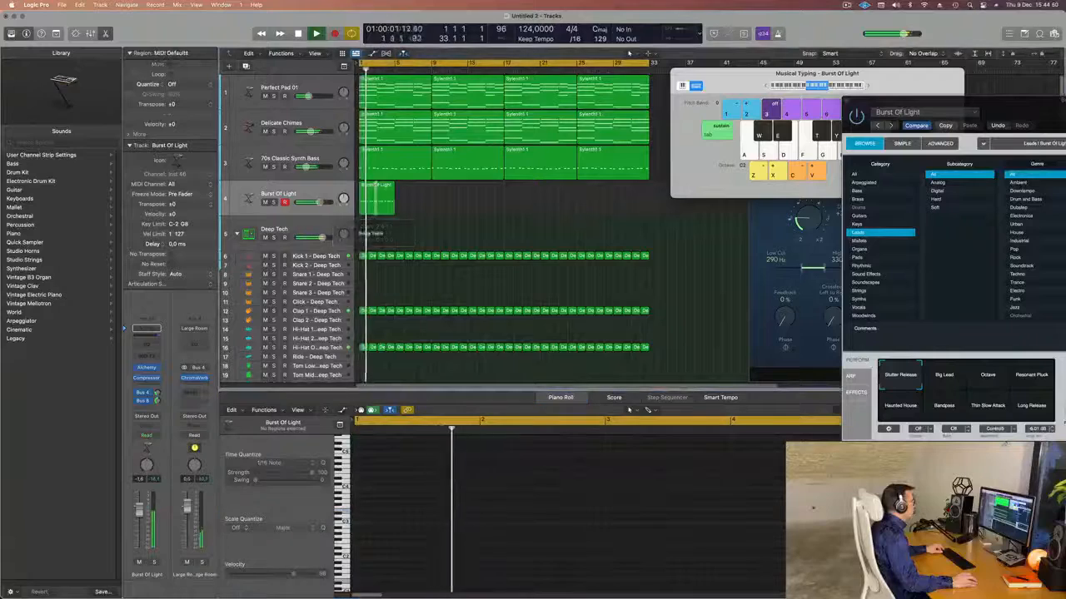
pyautogui.click(376, 185)
pyautogui.press('Delete')
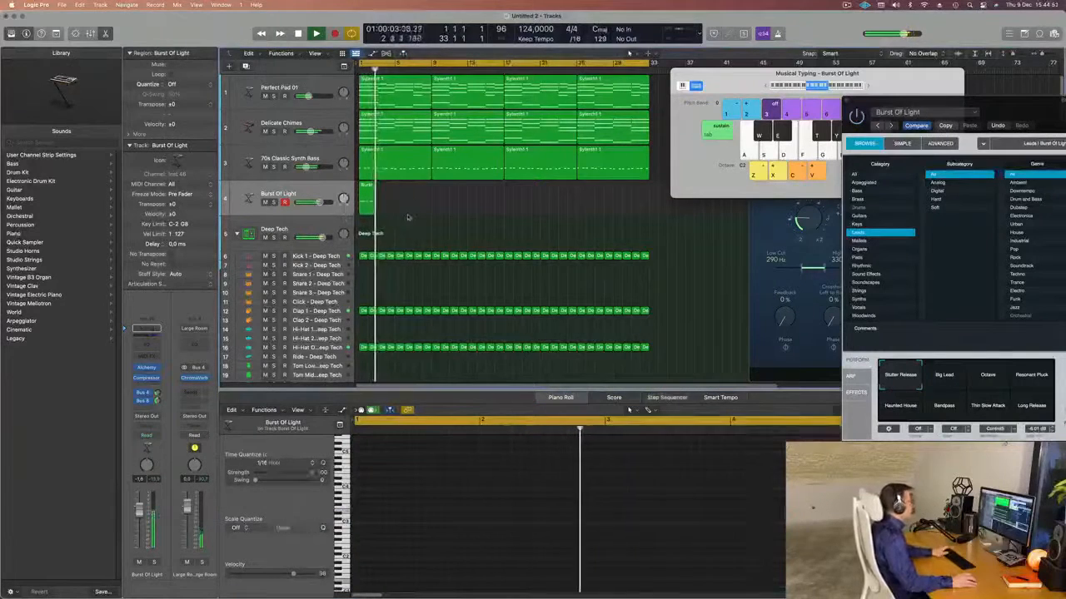
# Step: Repeat the two-bar Burst Of Light region back to back along its track under the other synth parts
pyautogui.press('Return')
pyautogui.click(369, 196)
pyautogui.moveTo(1010, 109); pyautogui.dragTo(722, 106)
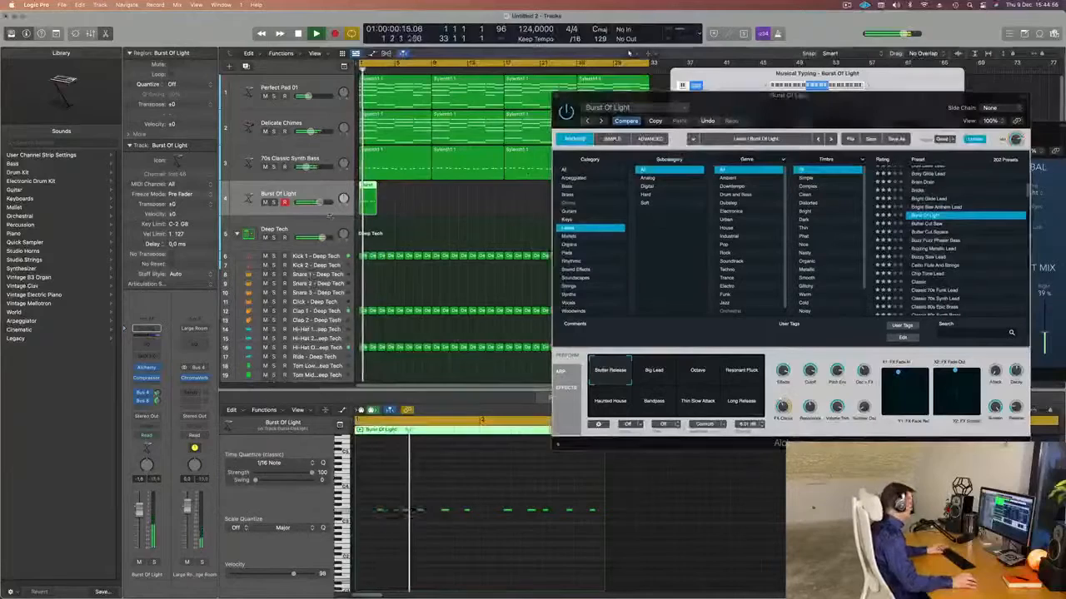
pyautogui.press('super+r')
pyautogui.press('super+r')
pyautogui.press('super+r')
pyautogui.press('super+r')
pyautogui.press('super+r')
pyautogui.press('super+r')
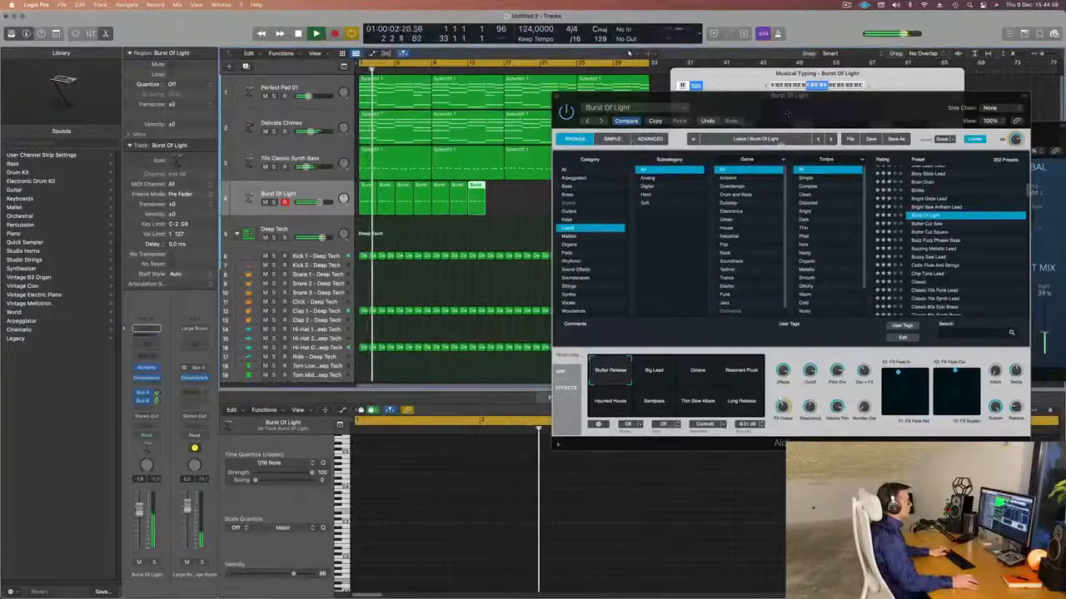
pyautogui.moveTo(708, 98); pyautogui.dragTo(703, 243)
pyautogui.press('super+r')
pyautogui.press('super+r')
pyautogui.press('super+r')
pyautogui.press('super+r')
pyautogui.press('super+r')
pyautogui.press('super+r')
pyautogui.press('super+r')
pyautogui.press('super+r')
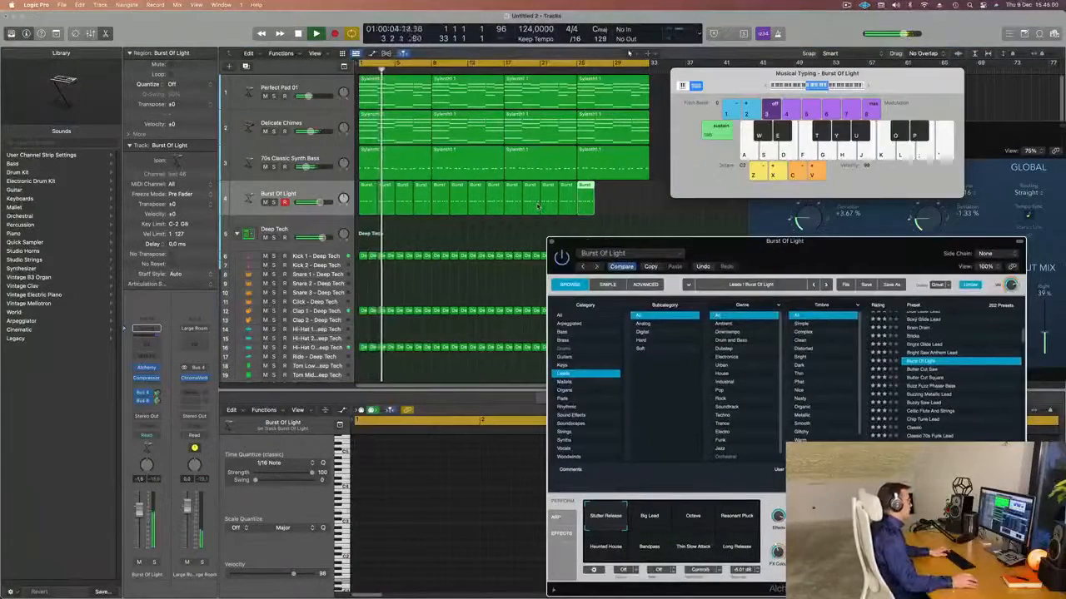
# Step: Audition the Buzz Fuzz Phaser Bass preset on the lead track, playing the arrangement from the start
pyautogui.moveTo(744, 249); pyautogui.dragTo(565, 137)
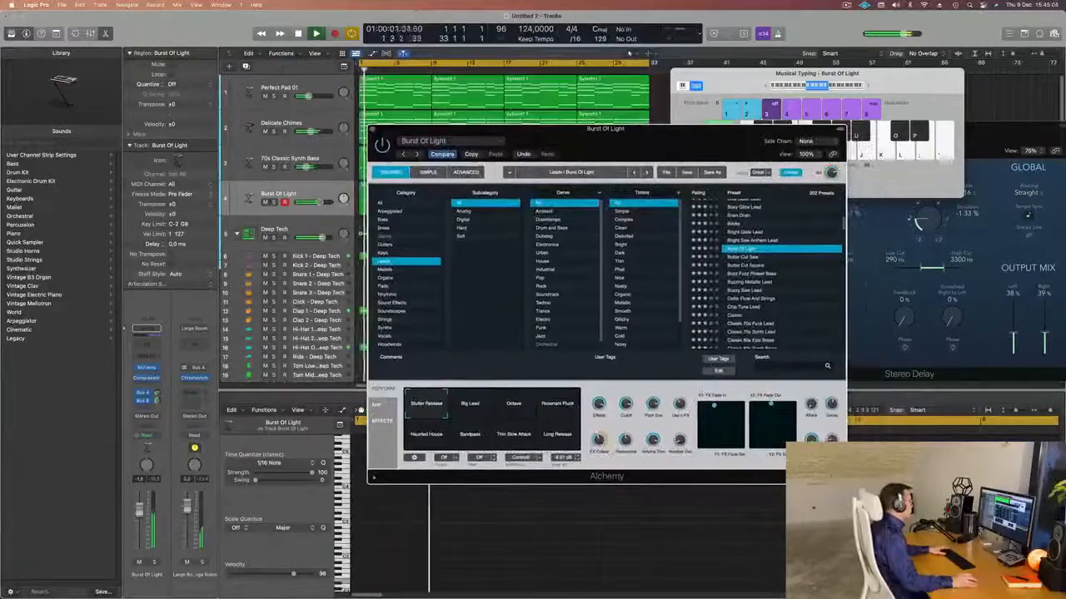
pyautogui.press('space')
pyautogui.press('space')
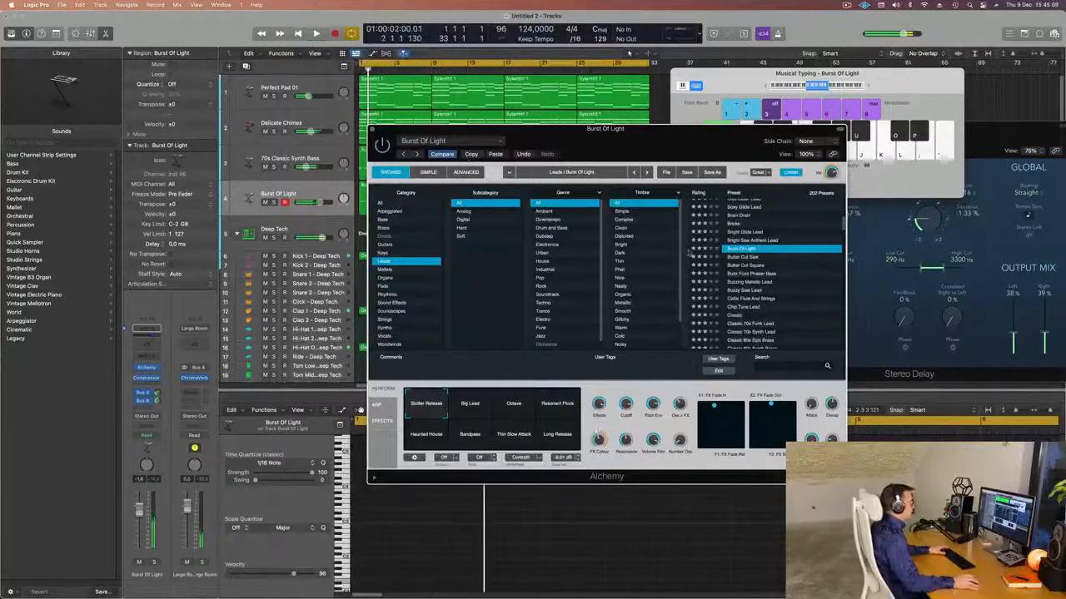
pyautogui.click(751, 274)
pyautogui.moveTo(667, 130); pyautogui.dragTo(733, 138)
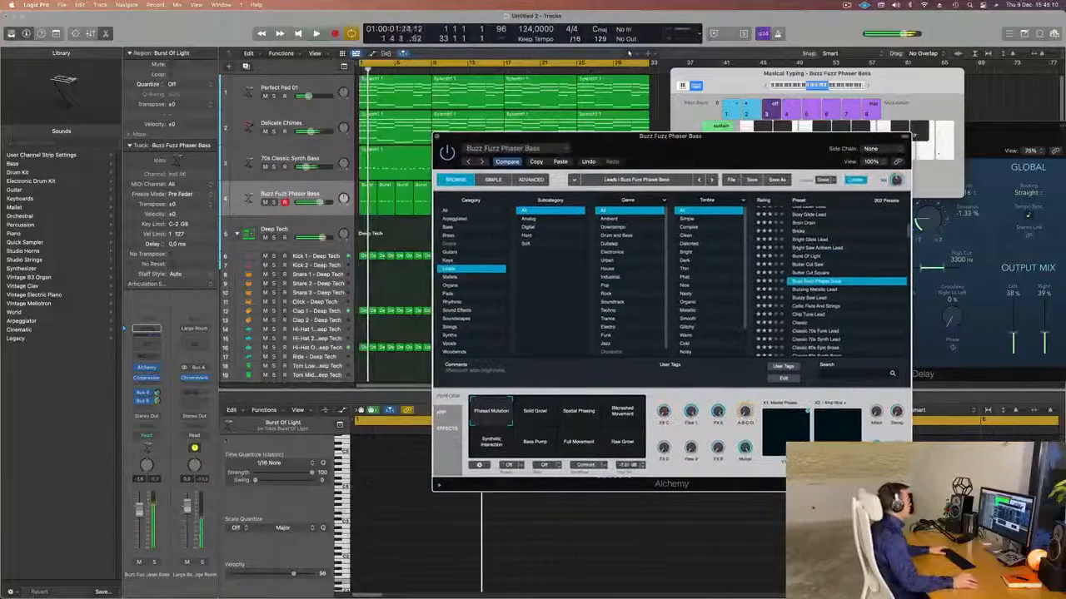
pyautogui.press('Return')
pyautogui.press('Return')
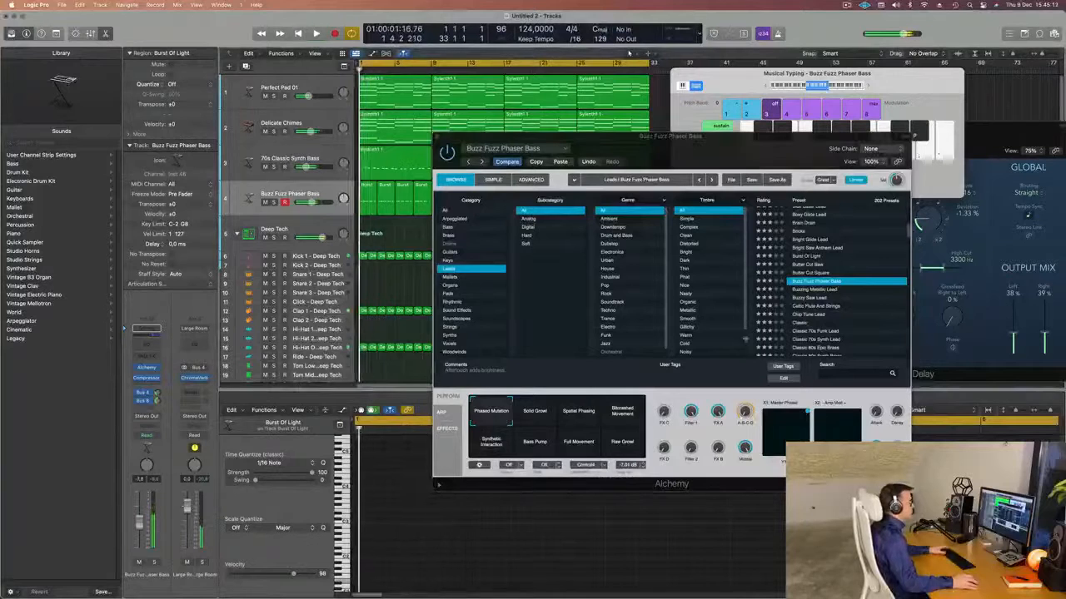
# Step: Audition the Buzzy Saw Lead, Celtic Flute And Strings and Chip Tune Lead presets against the arrangement
pyautogui.click(820, 297)
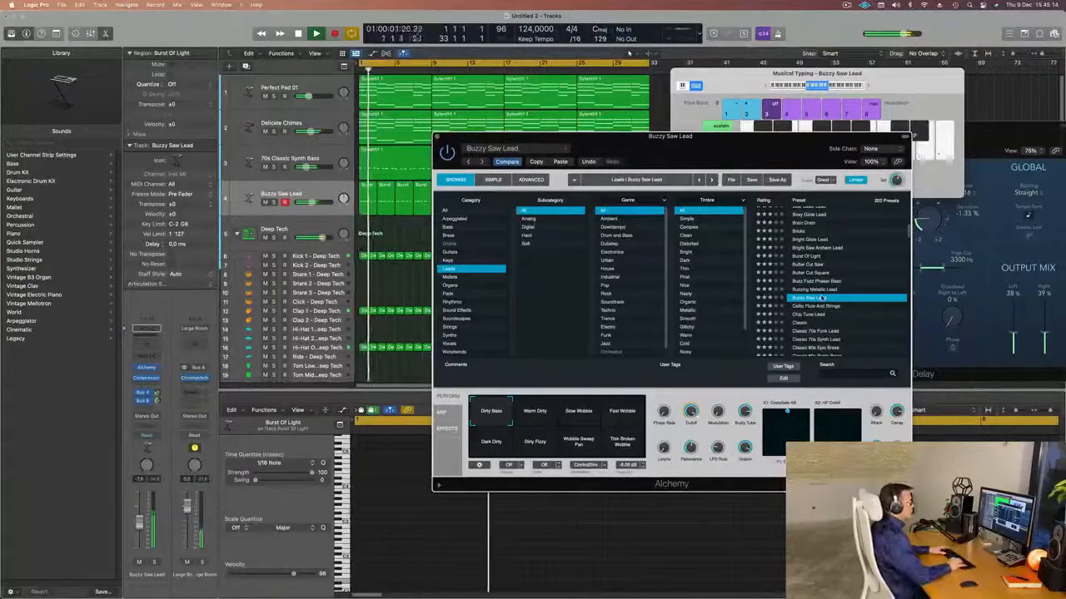
pyautogui.click(822, 304)
pyautogui.scroll(-2, 822, 302)
pyautogui.press('Return')
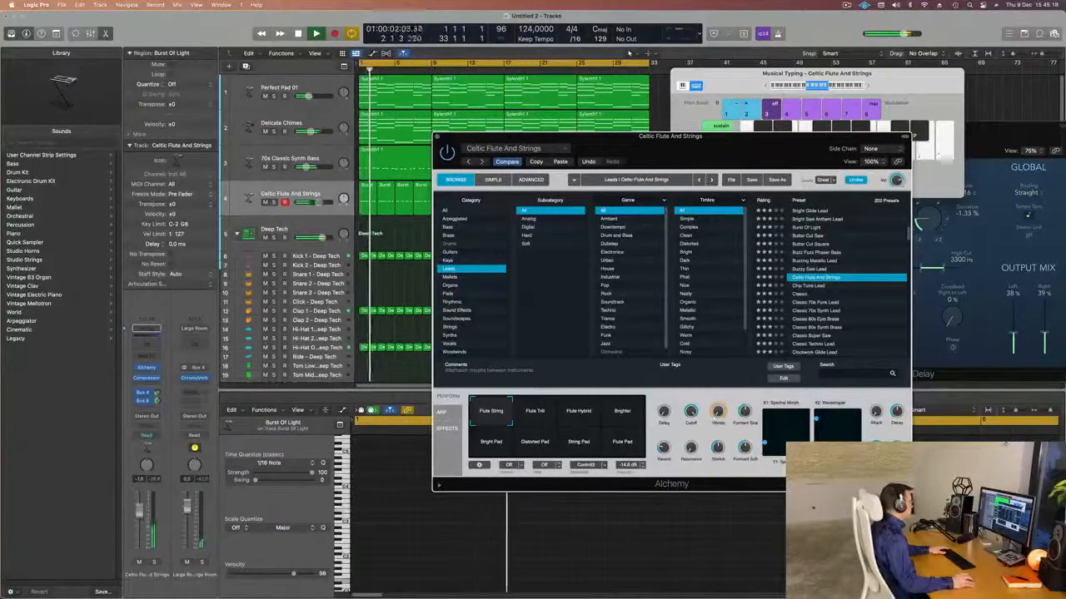
pyautogui.click(815, 285)
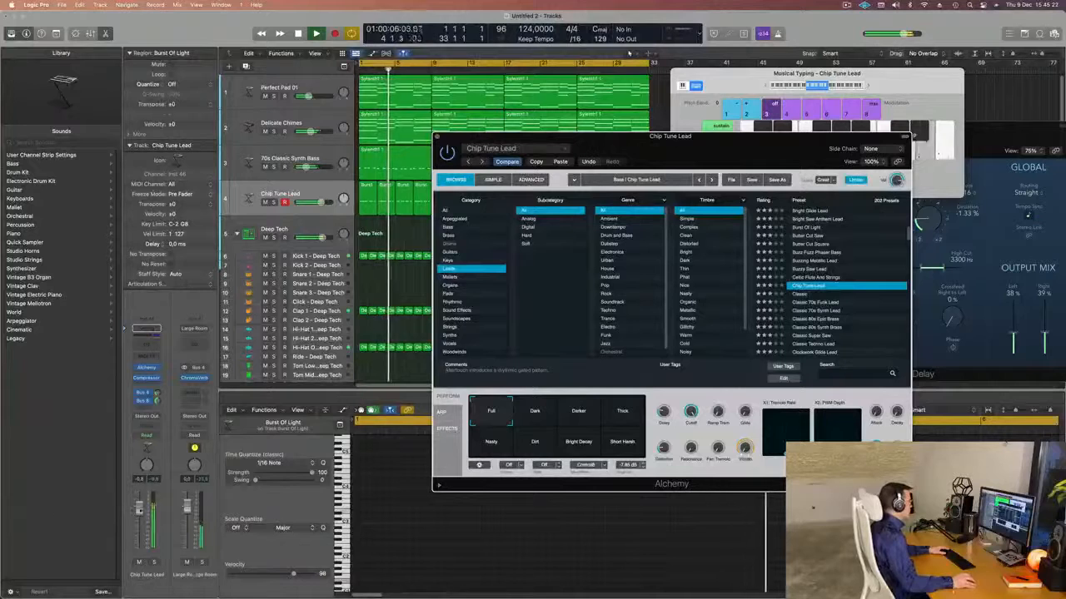
# Step: Audition the Classic 80s Epic Brass, Classic Super Saw and Clockwork Glide Lead presets on the lead track
pyautogui.click(823, 319)
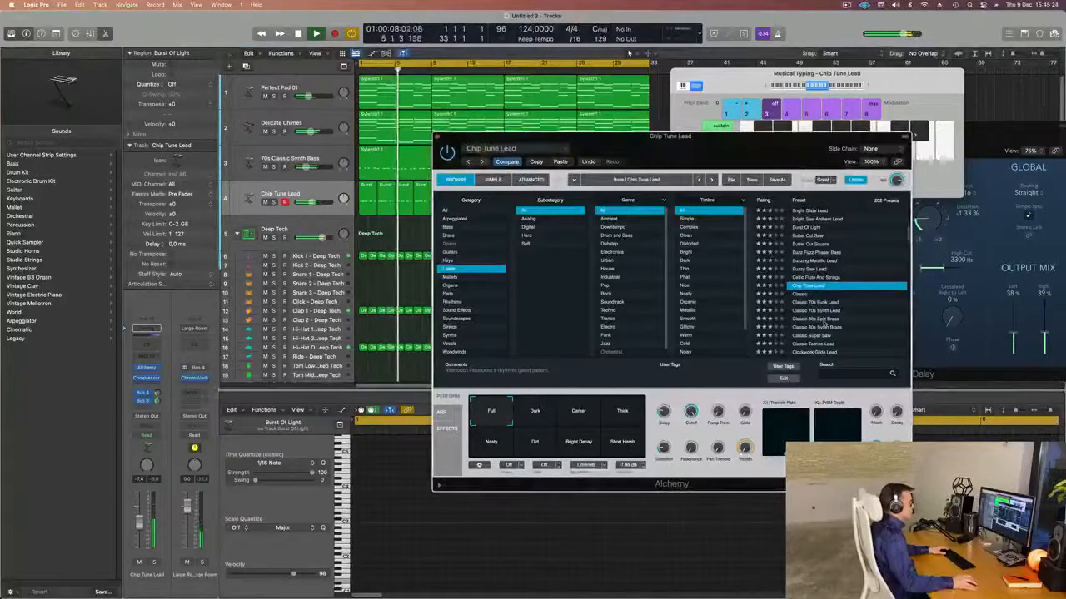
pyautogui.scroll(-2, 823, 321)
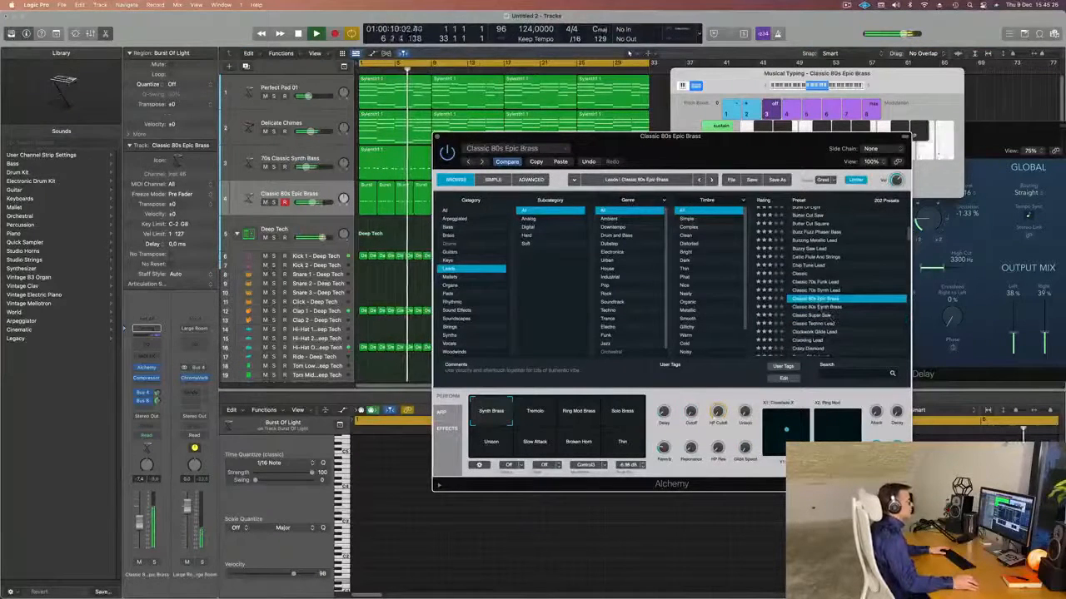
pyautogui.click(822, 315)
pyautogui.scroll(-2, 833, 307)
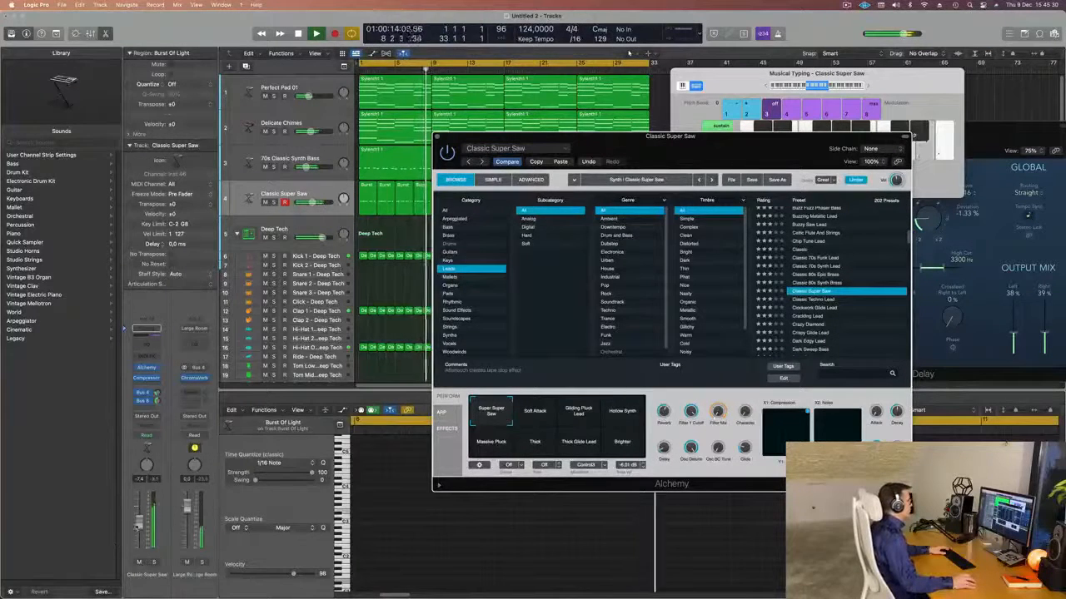
pyautogui.click(805, 307)
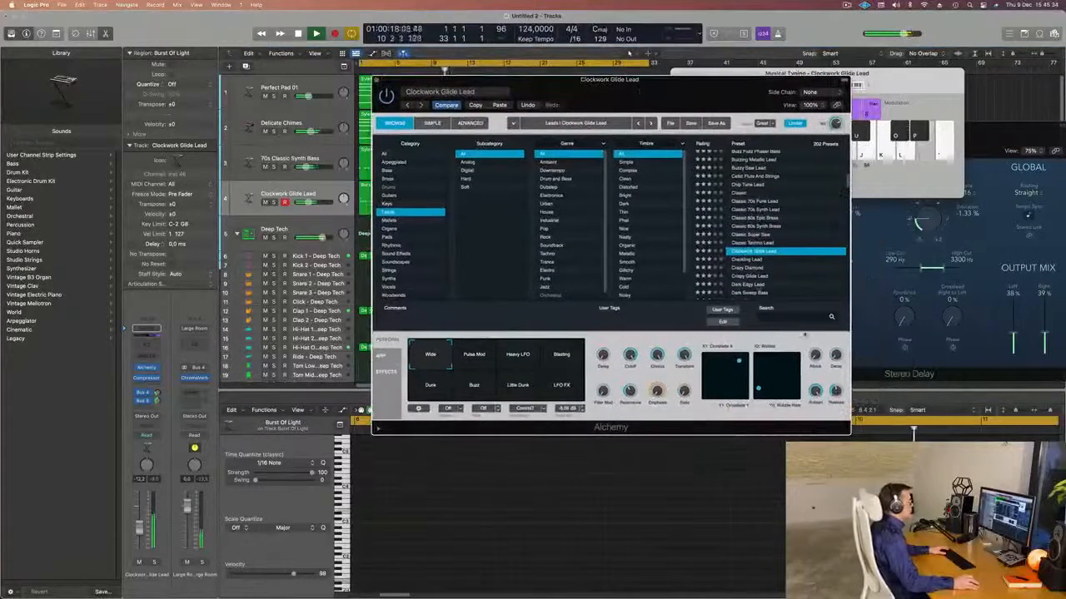
# Step: Audition the Dark Edgy Lead and Digiwave Lead presets on the lead track during playback
pyautogui.click(750, 285)
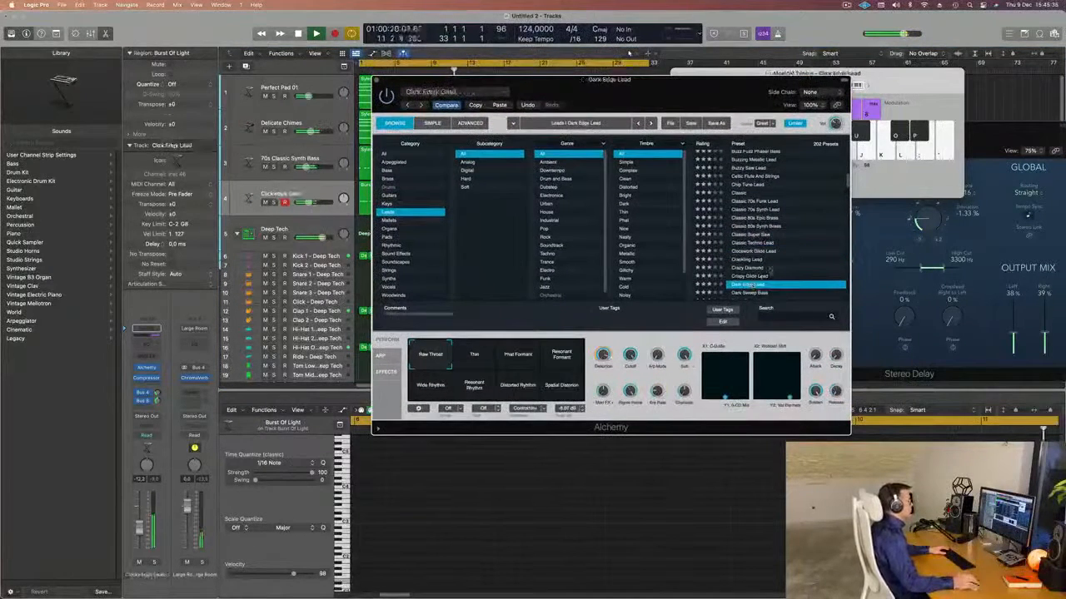
pyautogui.scroll(-2, 787, 259)
pyautogui.click(787, 284)
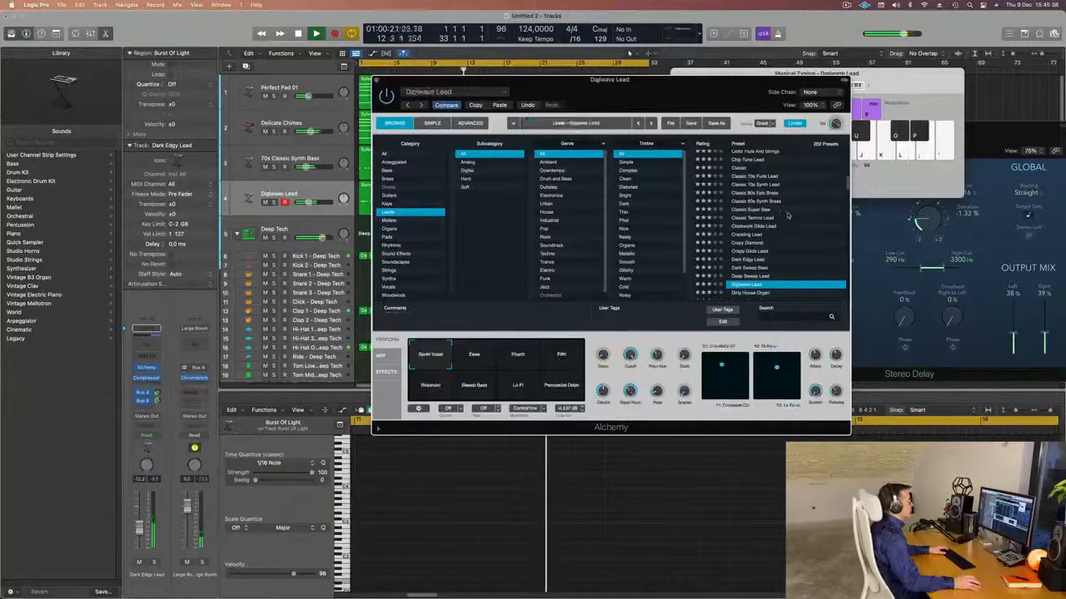
# Step: Load the Dirty House Organ preset in Alchemy for the lead track
pyautogui.scroll(-3, 786, 249)
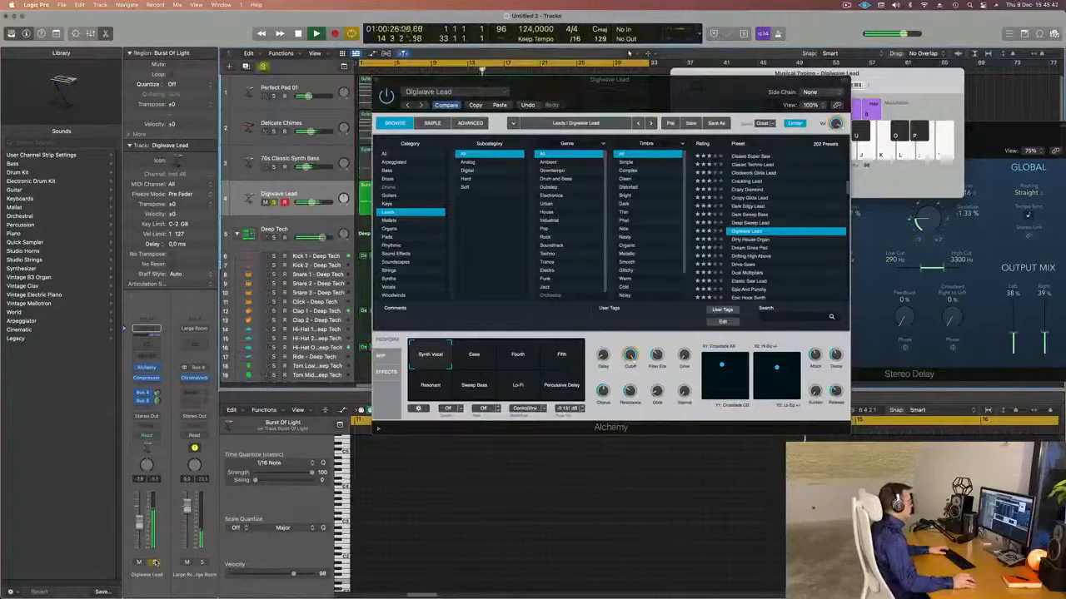
pyautogui.scroll(-1, 795, 233)
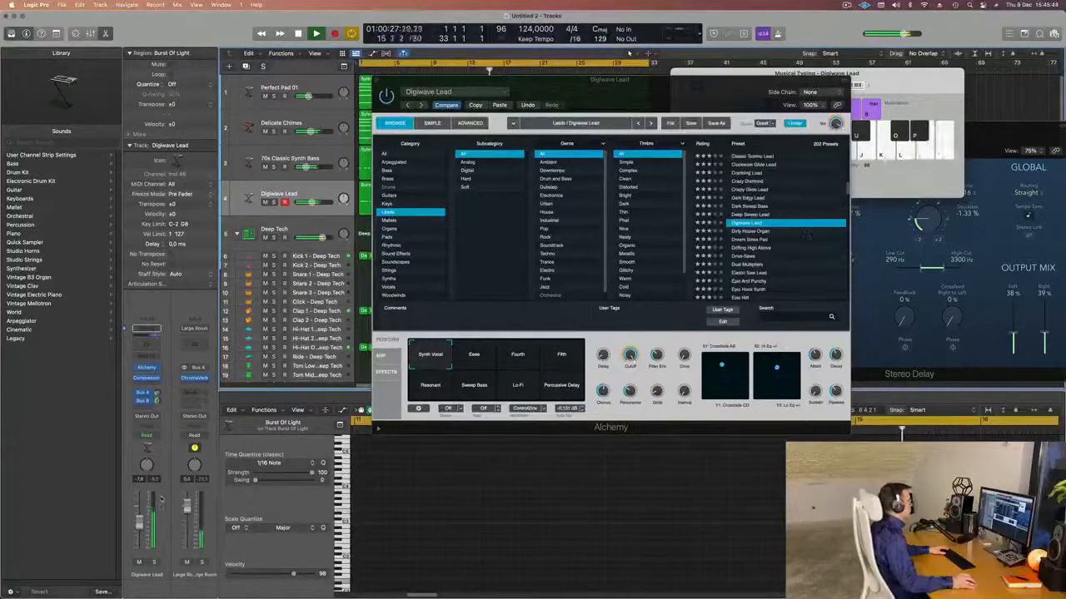
pyautogui.click(754, 231)
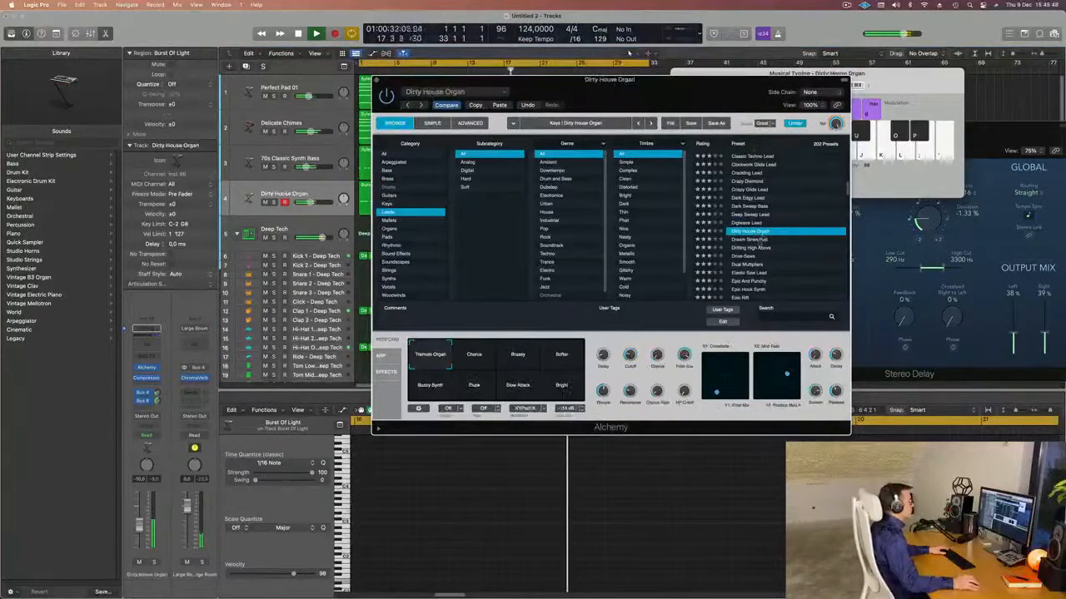
# Step: Audition the Dream Sines Pad, Drifting High Above, Drive-Saws and Dual Multipliers presets on the lead track during playback
pyautogui.click(760, 240)
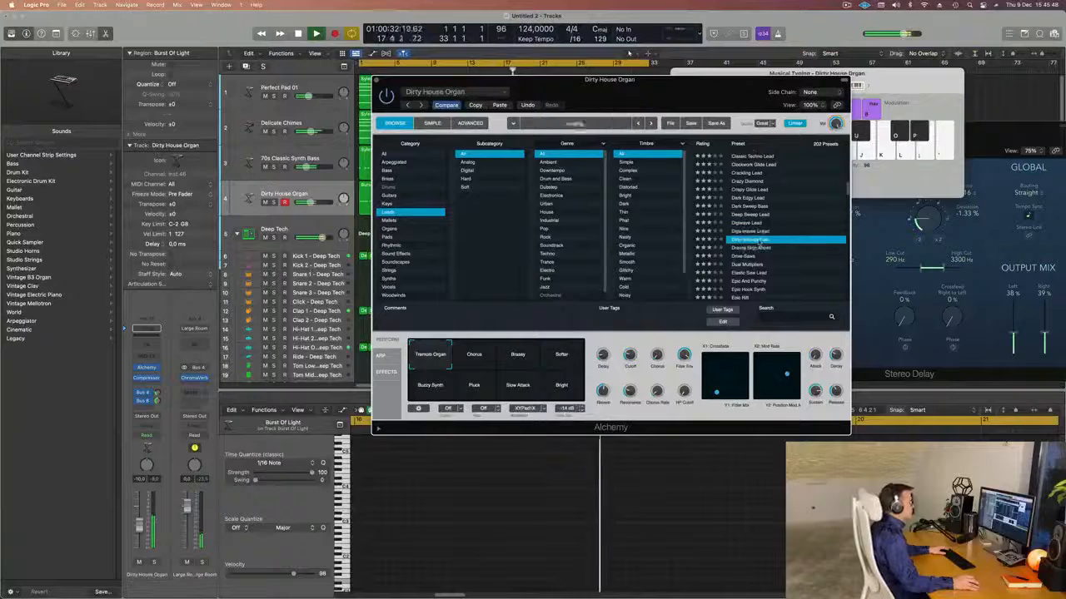
pyautogui.click(756, 248)
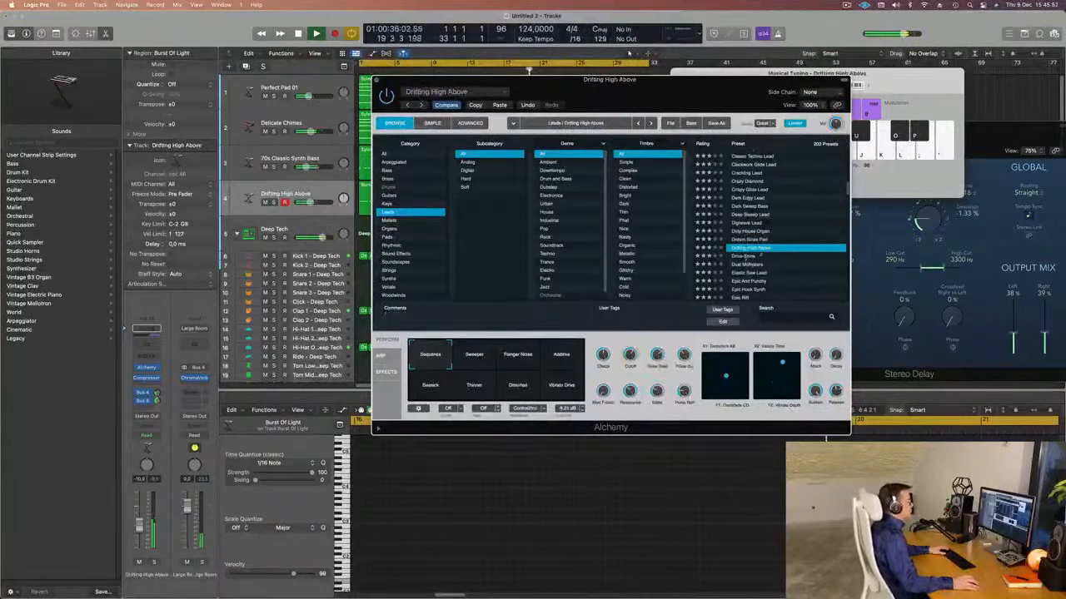
pyautogui.click(748, 256)
pyautogui.scroll(-1, 774, 246)
pyautogui.click(751, 248)
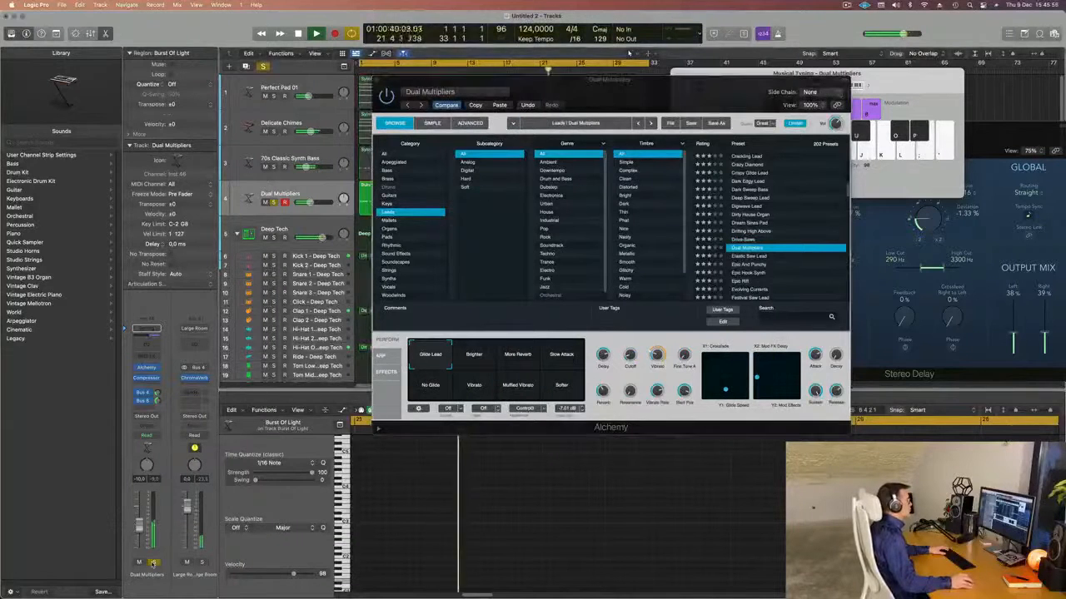
# Step: Audition the Elastic Saw Lead, Epic And Punchy and Epic Hook Synth presets against the arrangement
pyautogui.click(737, 257)
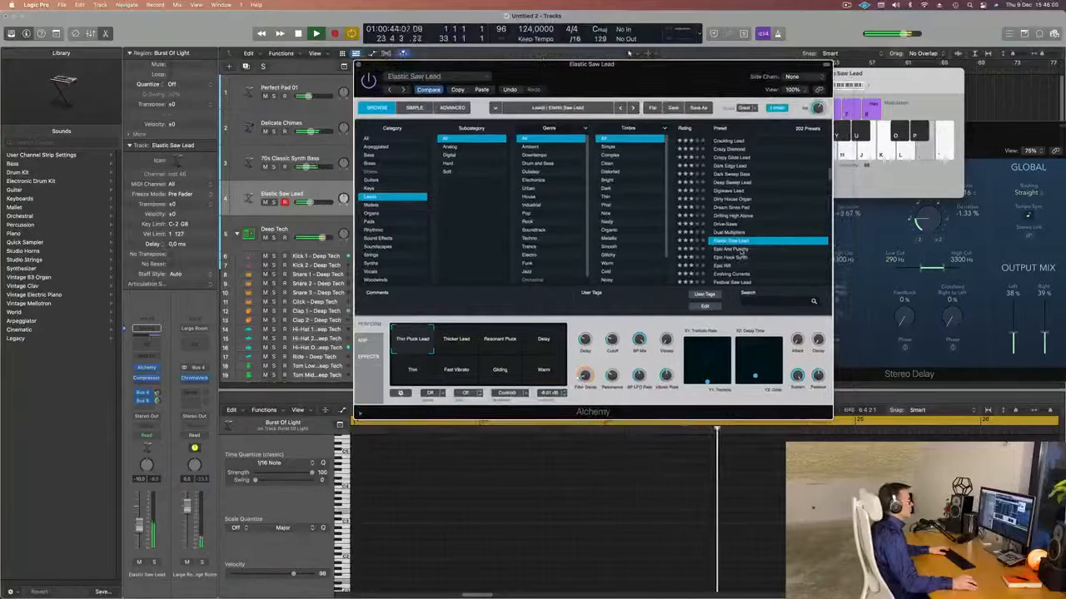
pyautogui.click(741, 250)
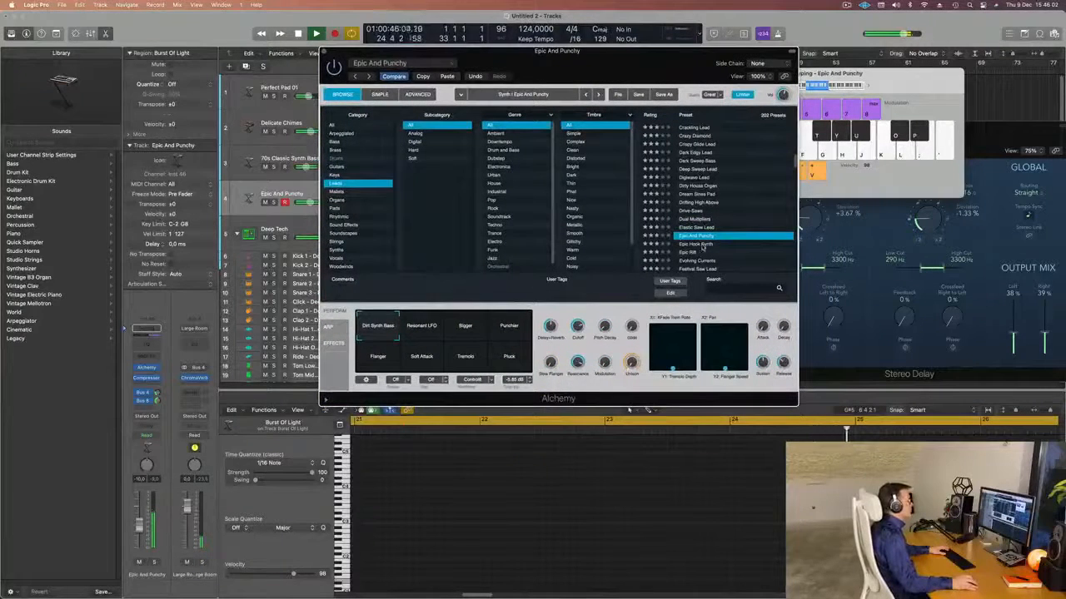
pyautogui.click(703, 245)
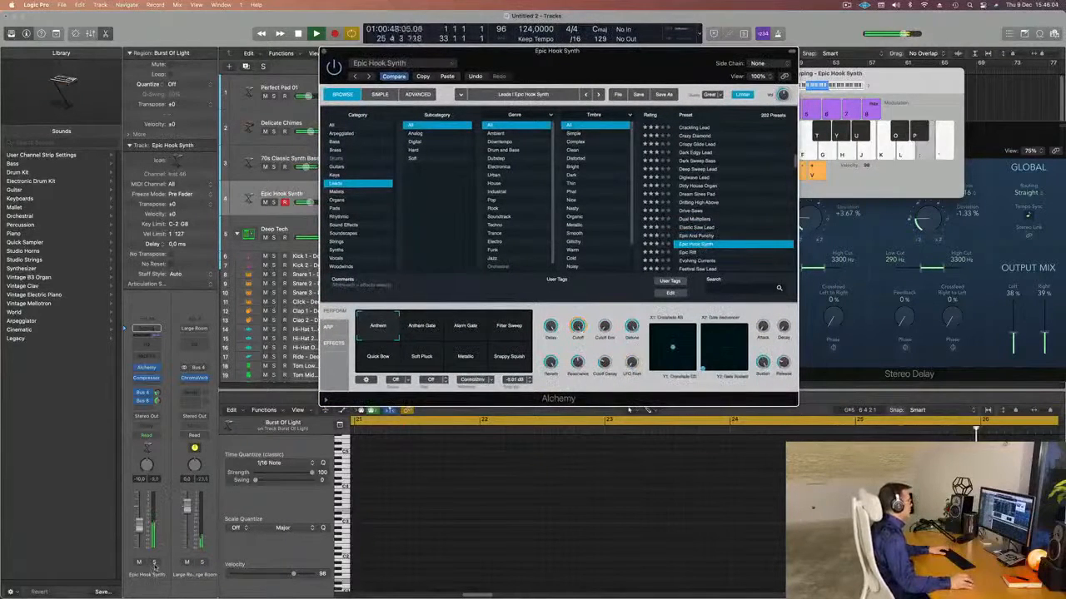
# Step: Load the Evolving Currents preset in Alchemy for the lead track
pyautogui.scroll(-1, 736, 216)
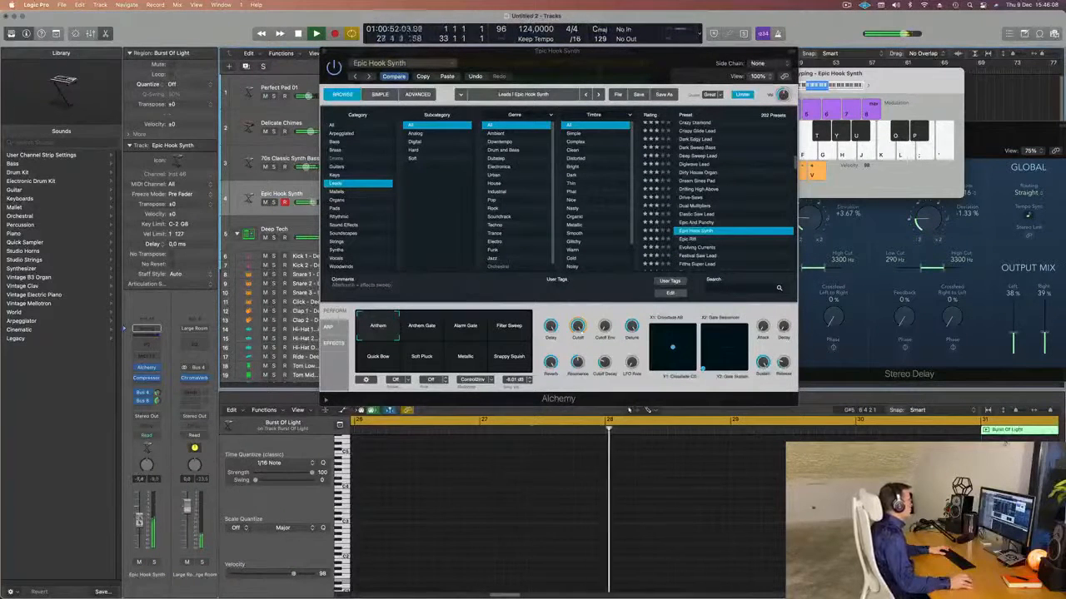
pyautogui.scroll(-2, 726, 233)
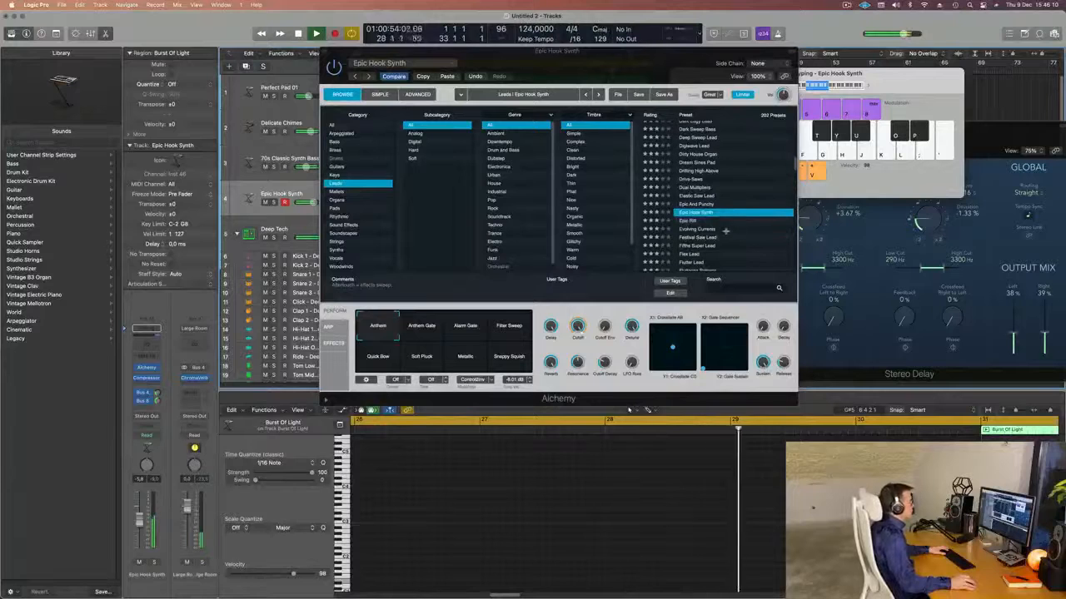
pyautogui.click(706, 231)
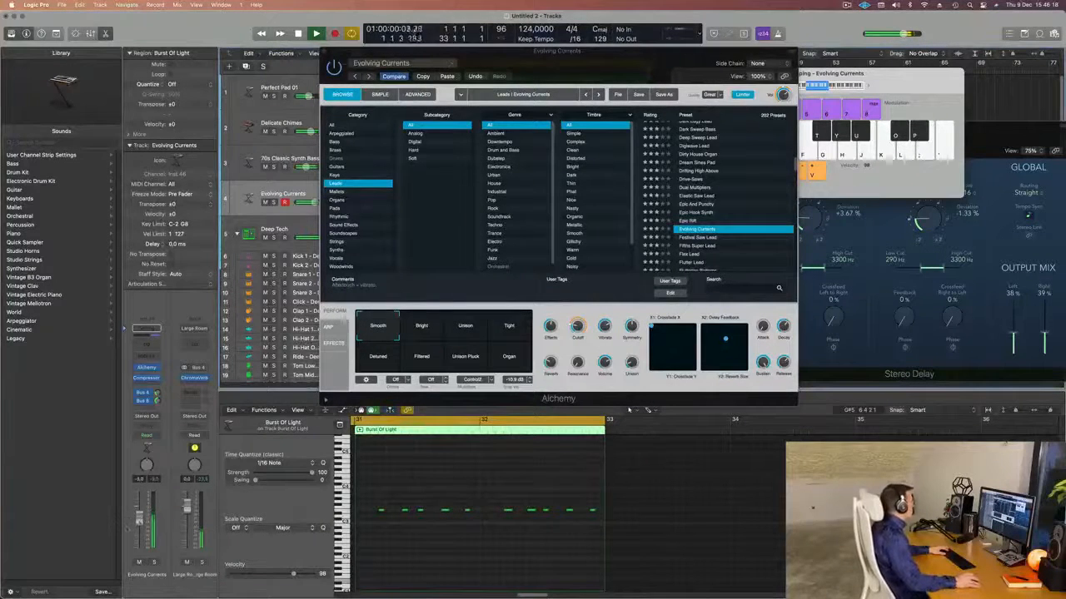
# Step: Compare the Evolving Currents performance snapshots, from Smooth and Unison to Organ, and select the Bright variation
pyautogui.click(422, 329)
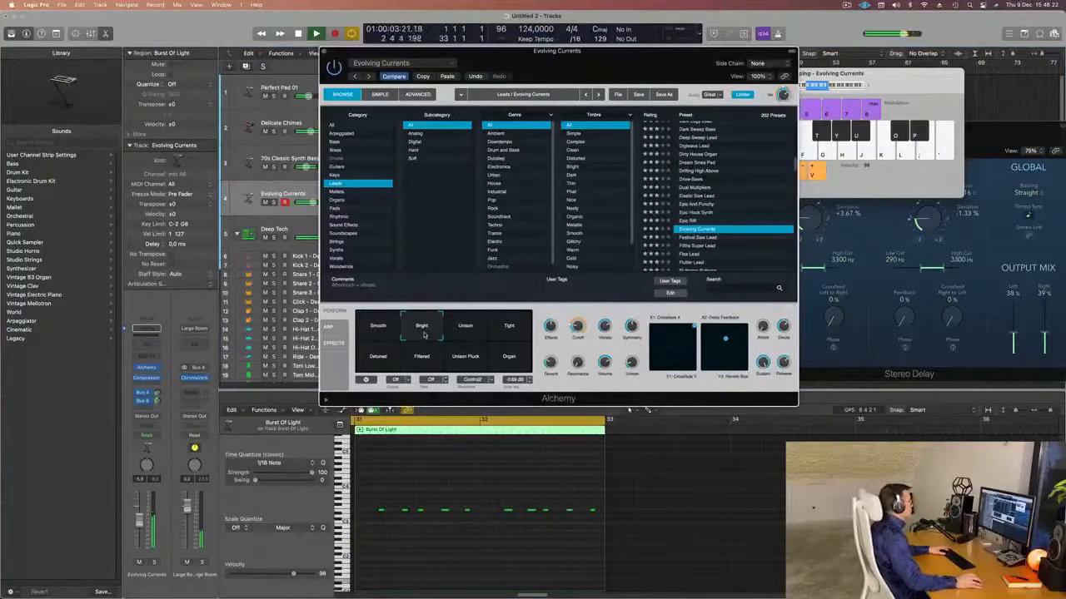
pyautogui.click(467, 335)
pyautogui.click(517, 333)
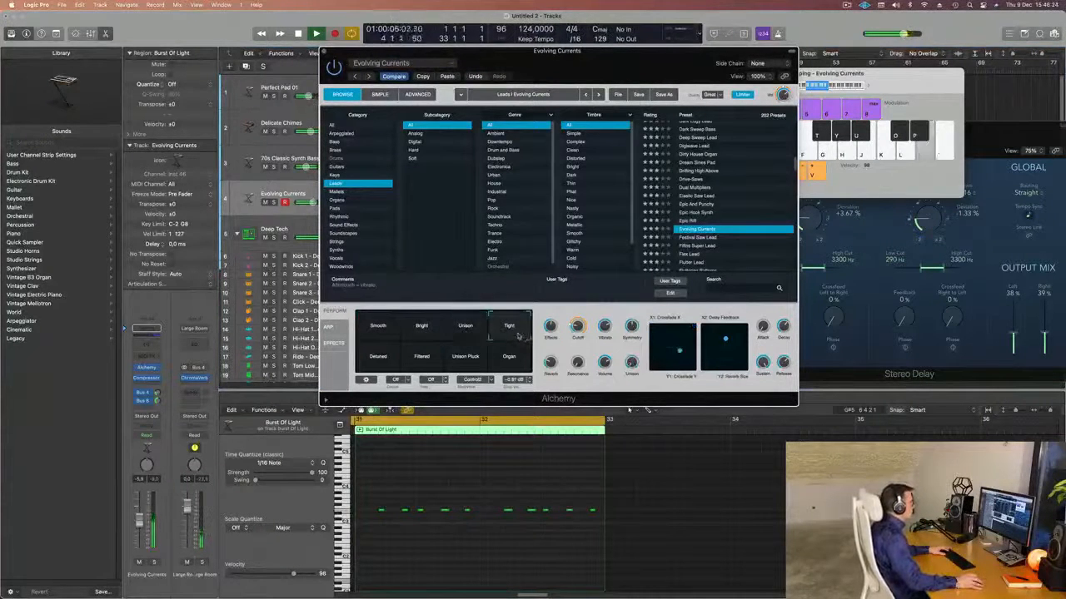
pyautogui.click(382, 369)
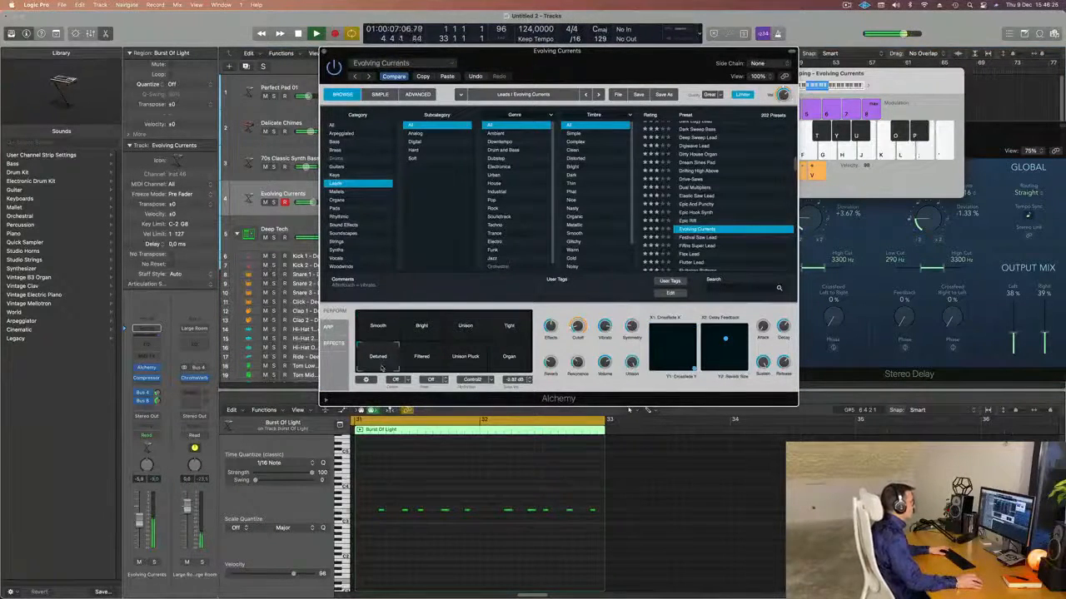
pyautogui.click(424, 363)
pyautogui.click(460, 361)
pyautogui.click(507, 364)
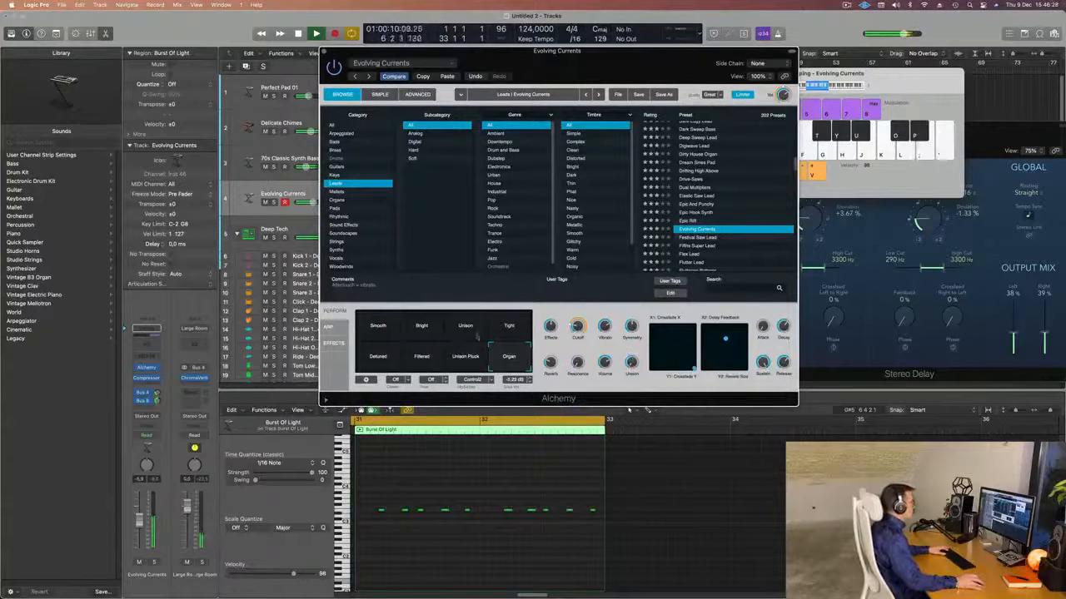
pyautogui.click(423, 331)
pyautogui.click(376, 330)
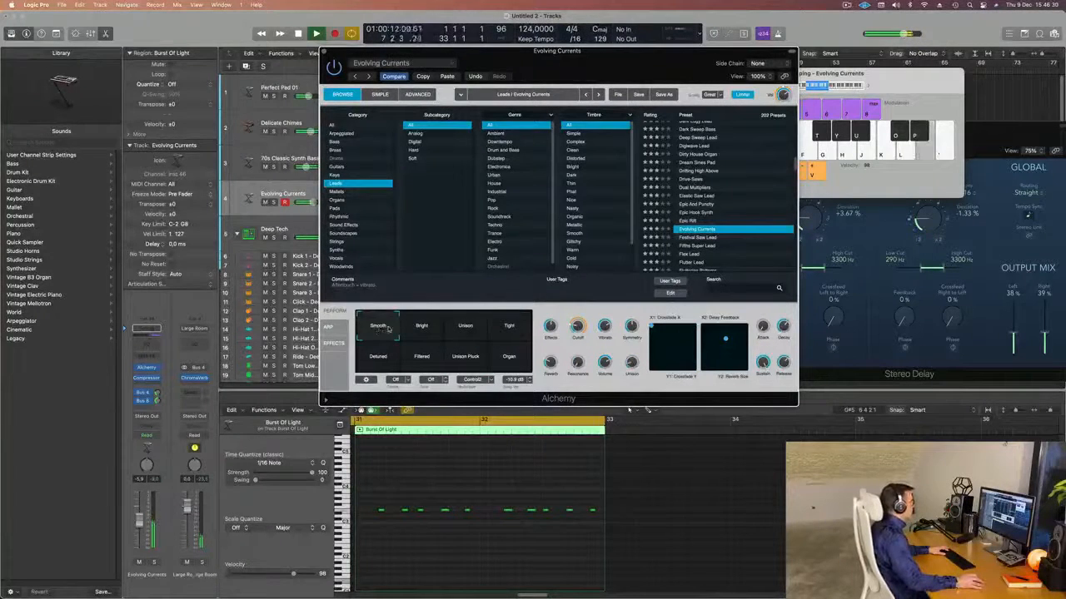
pyautogui.click(422, 330)
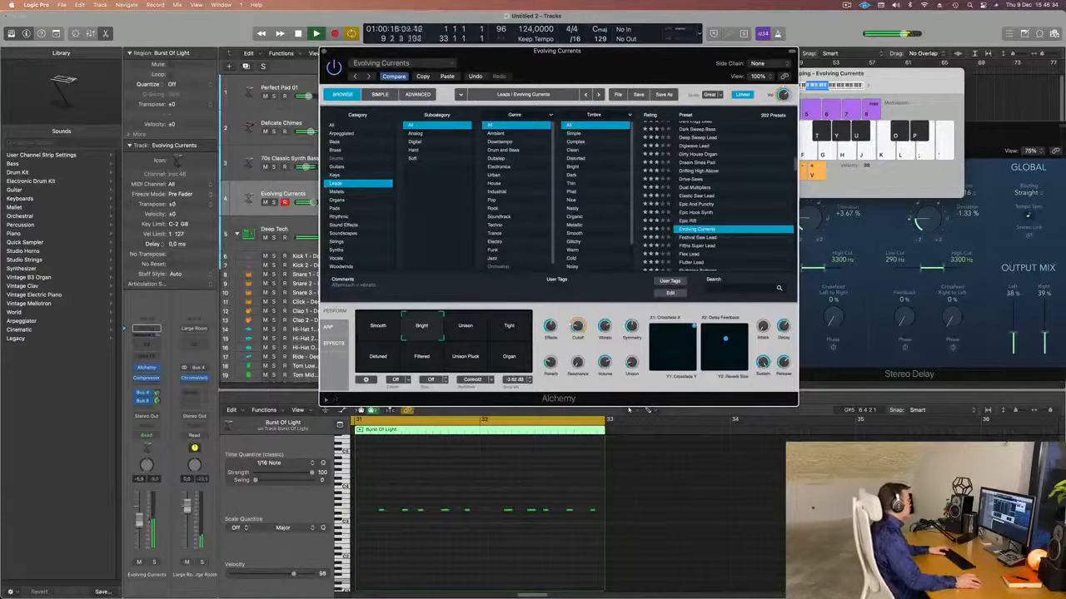
# Step: Fine-tune the lead track's volume and add a Channel EQ with its low-cut frequency raised
pyautogui.moveTo(141, 522); pyautogui.dragTo(142, 520)
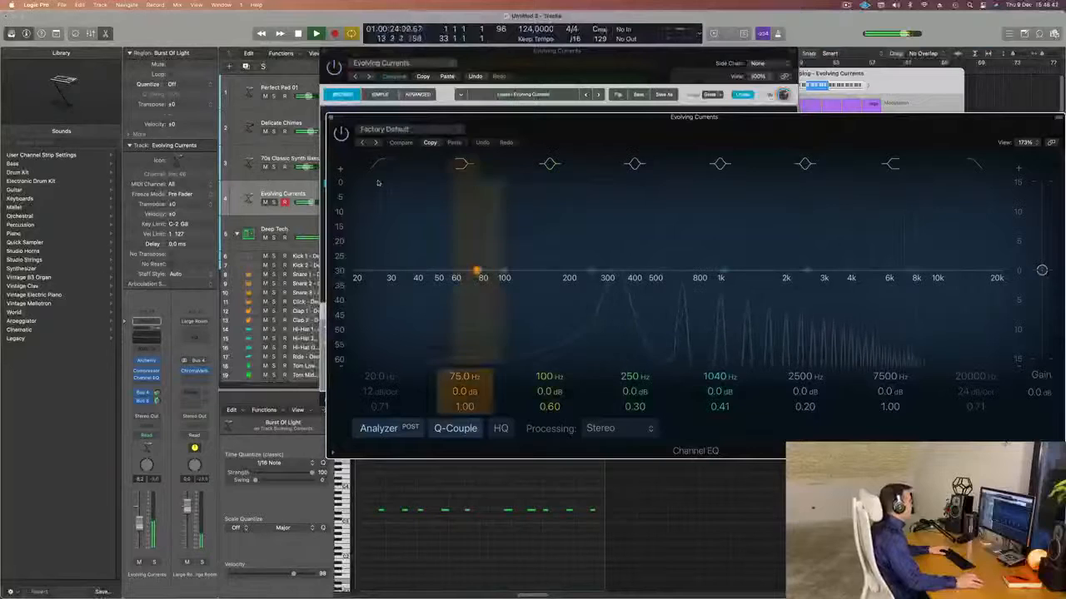
pyautogui.moveTo(358, 275); pyautogui.dragTo(625, 287)
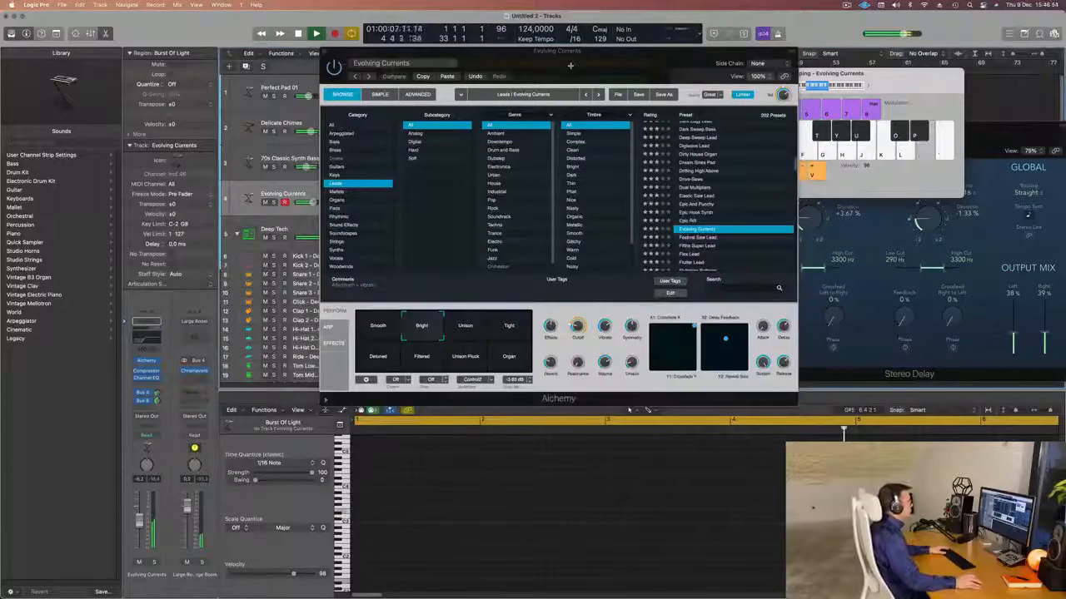
# Step: Close the Alchemy window and check the first bass, lead and chimes regions in the Piano Roll
pyautogui.moveTo(571, 66); pyautogui.dragTo(681, 176)
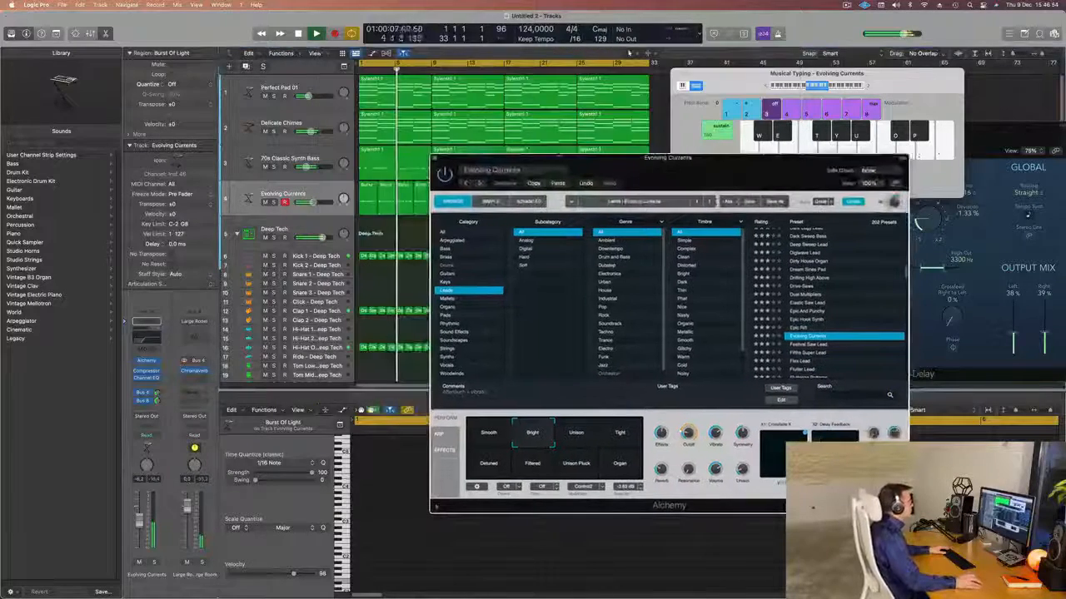
pyautogui.click(435, 162)
pyautogui.click(395, 152)
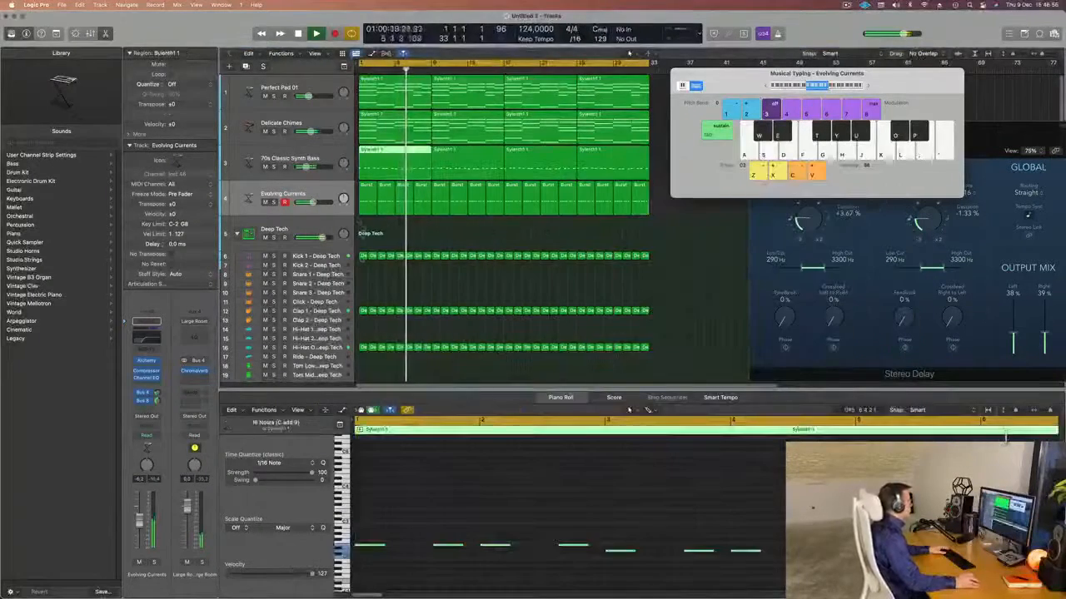
pyautogui.click(368, 200)
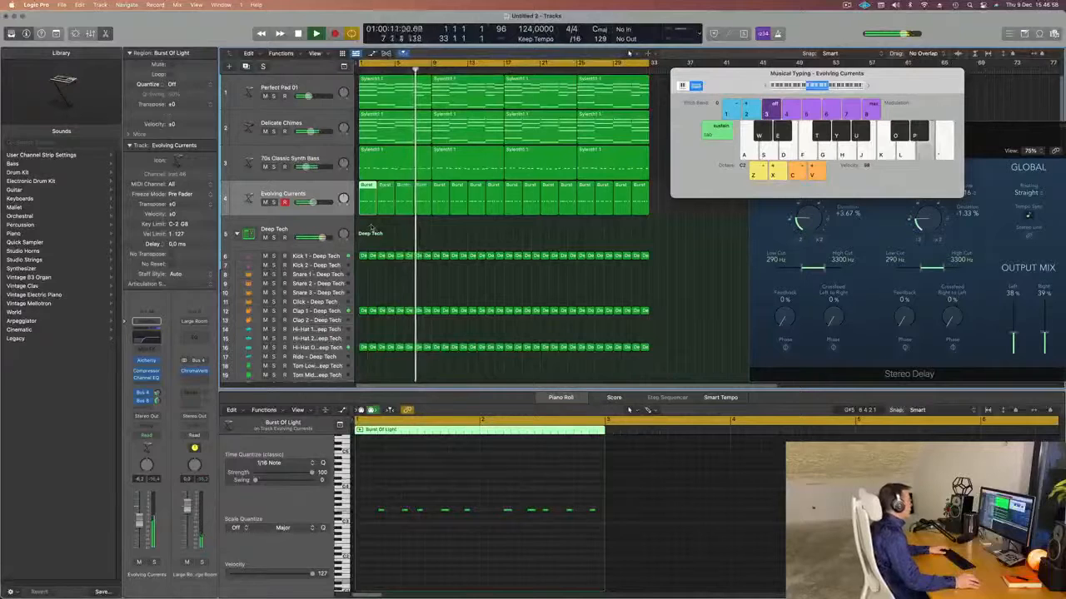
pyautogui.click(387, 193)
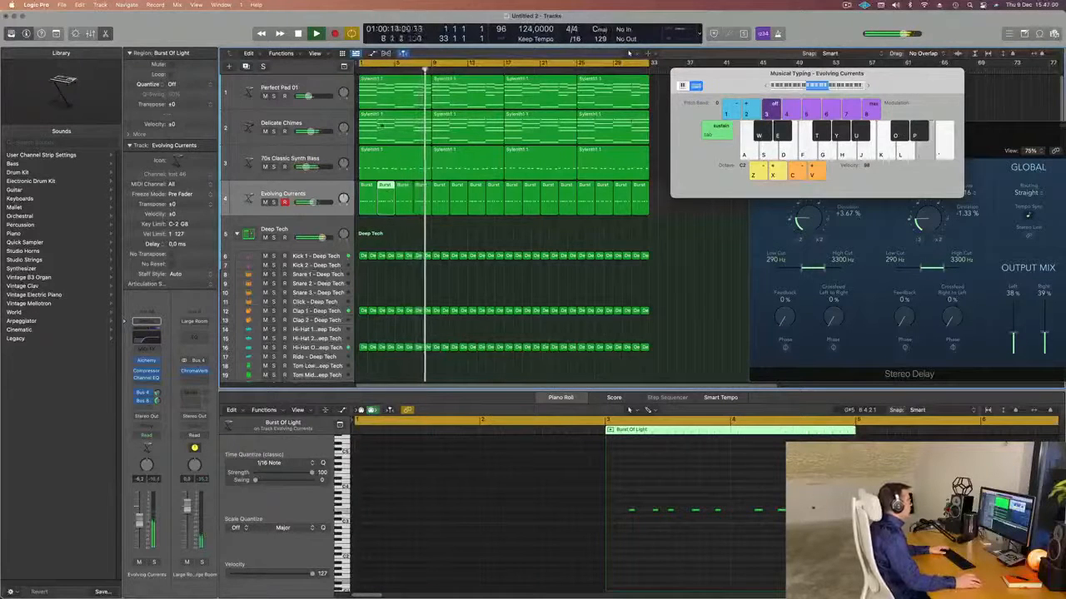
pyautogui.click(393, 126)
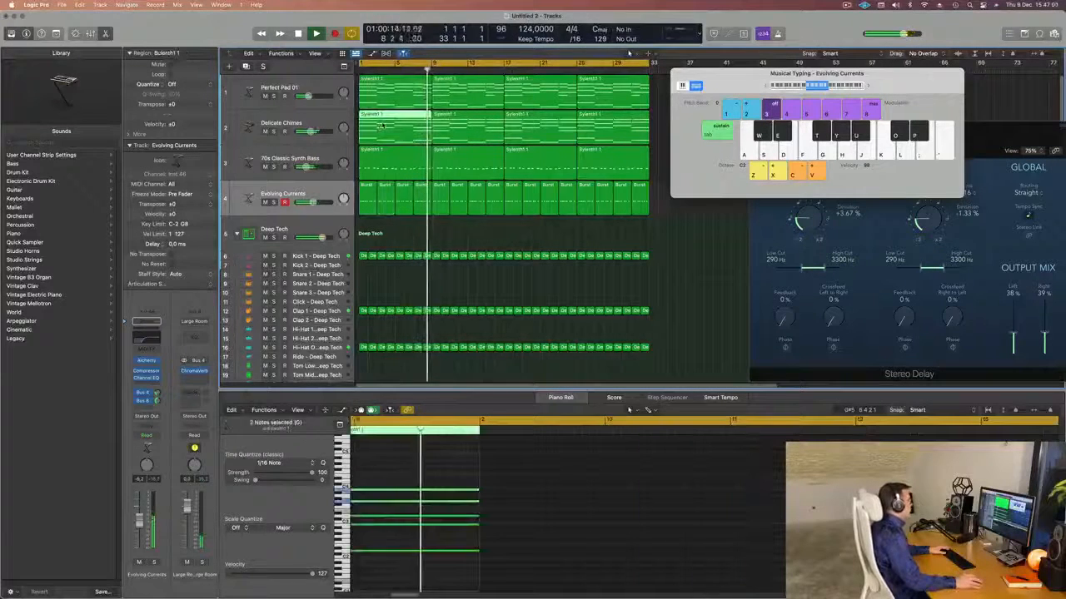
pyautogui.click(408, 232)
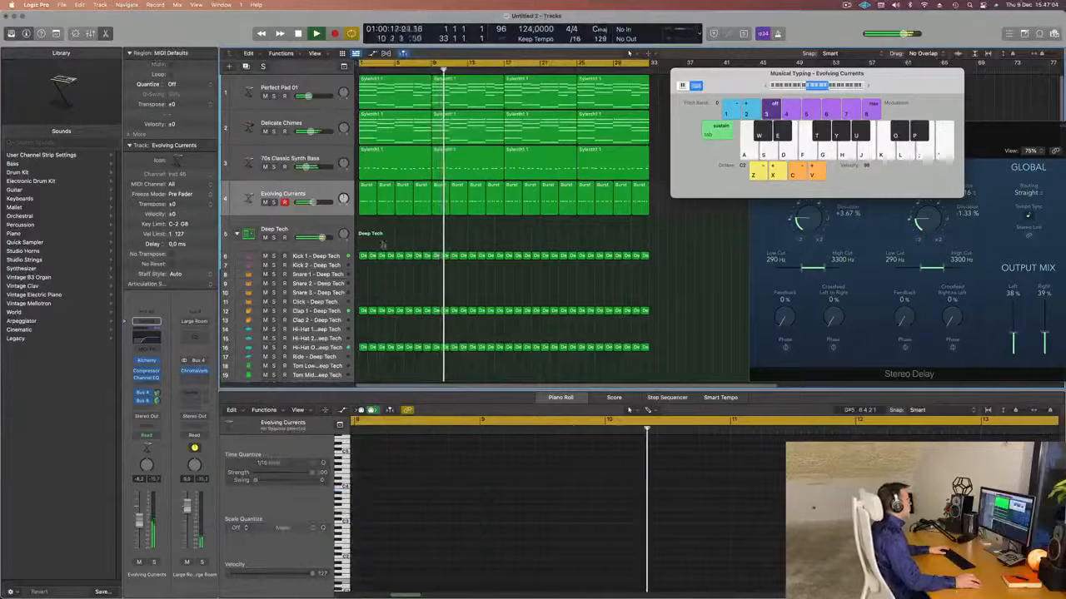
# Step: Restart playback from the beginning and show the first four lead regions together with the first bass region in the Piano Roll
pyautogui.click(327, 202)
pyautogui.press('Return')
pyautogui.press('space')
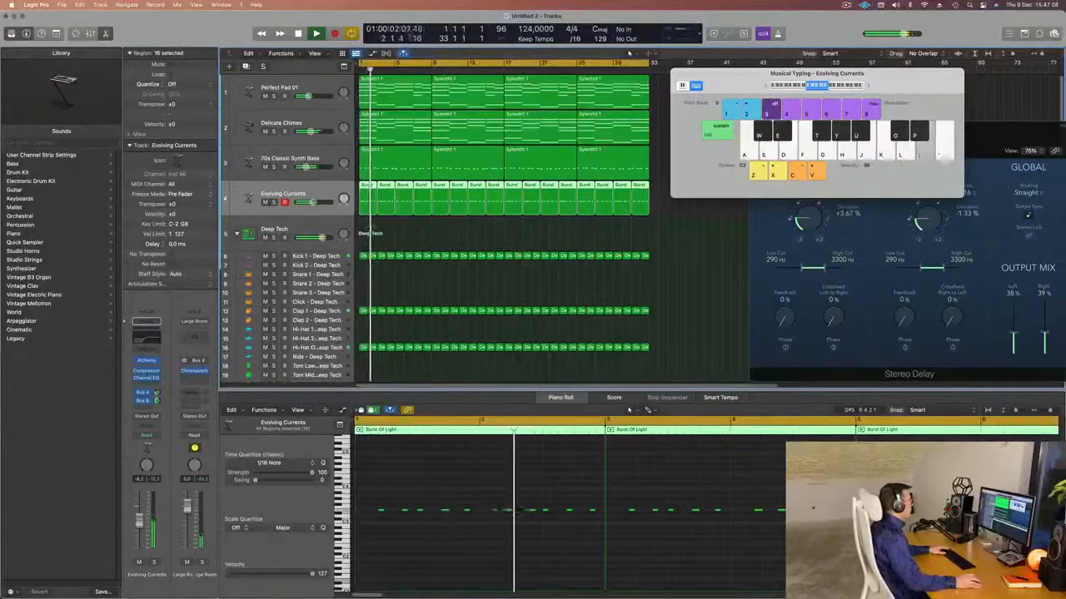
pyautogui.moveTo(367, 226); pyautogui.dragTo(422, 171)
pyautogui.scroll(-2, 554, 508)
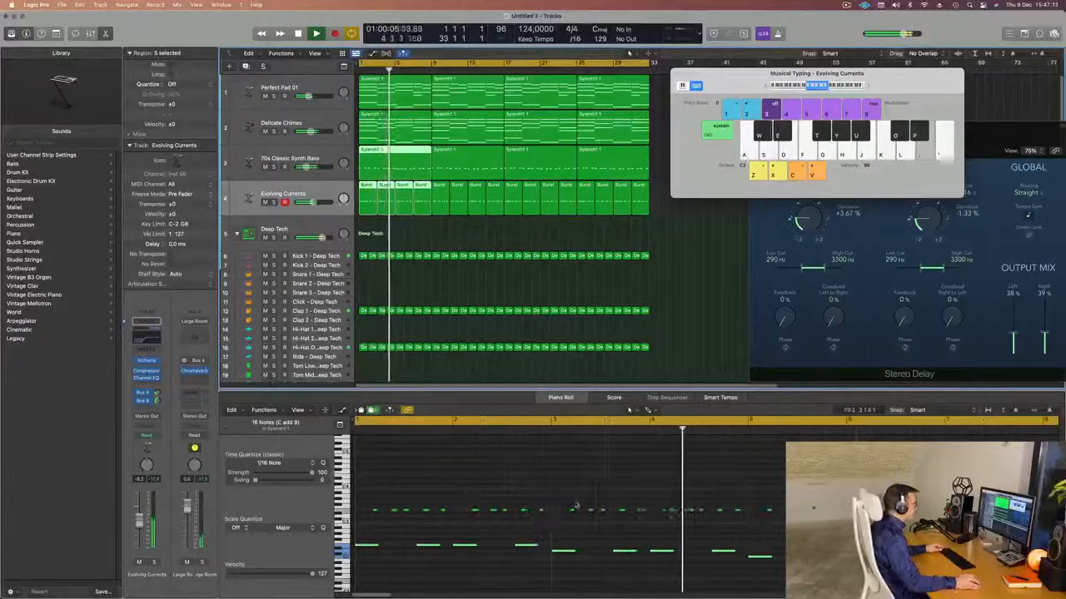
# Step: Transpose the ten lead notes in bars 3–4 down two semitones and those in bars 5–6 further down, following the bass
pyautogui.press('Return')
pyautogui.moveTo(560, 498); pyautogui.dragTo(736, 530)
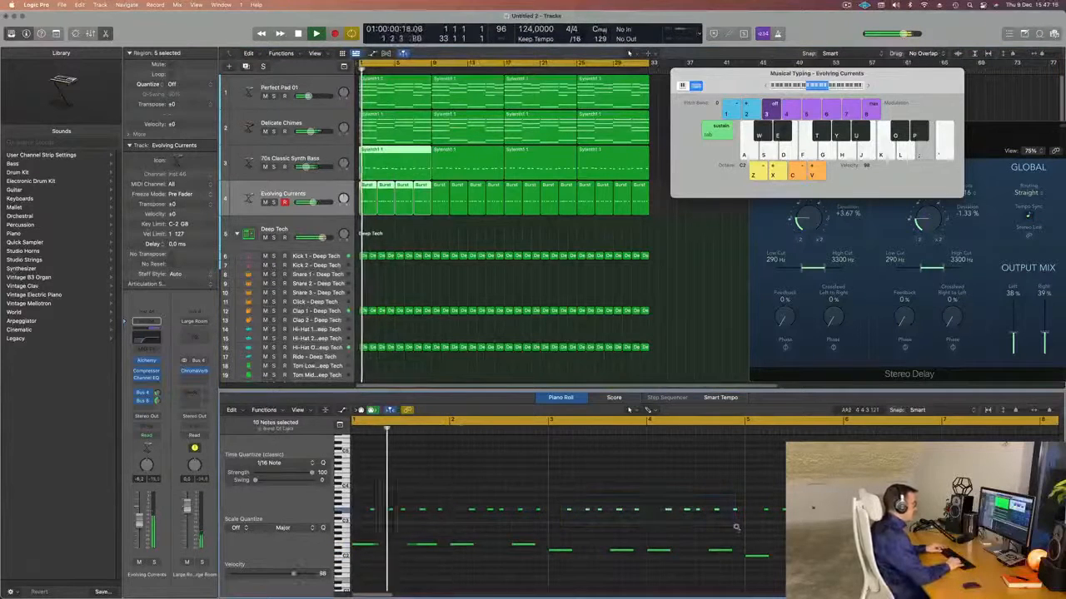
pyautogui.hotkey('alt', 'Down')
pyautogui.hotkey('alt', 'Down')
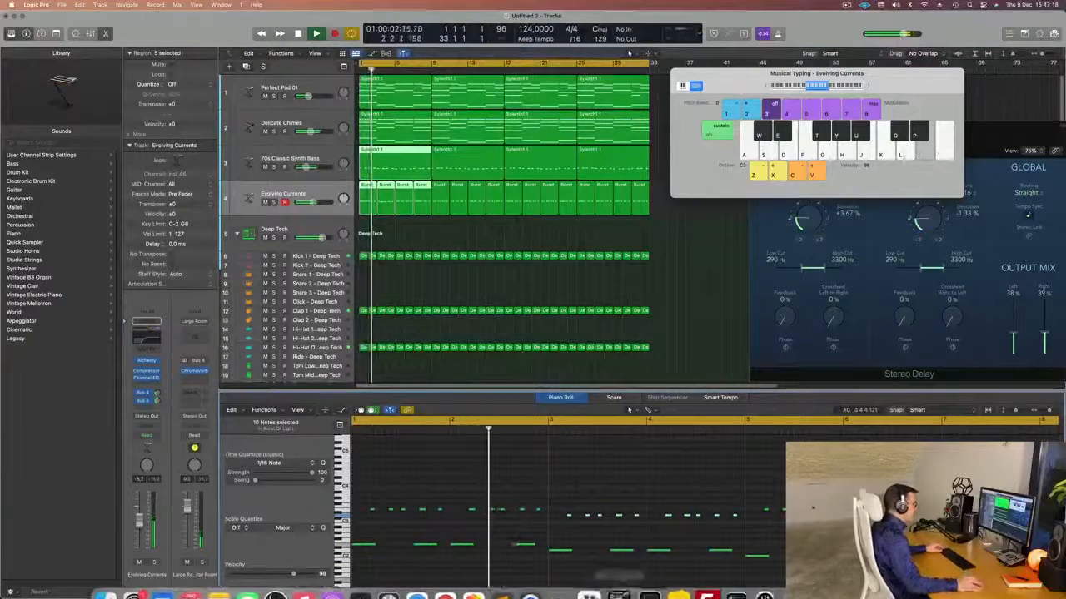
pyautogui.press('super+Left')
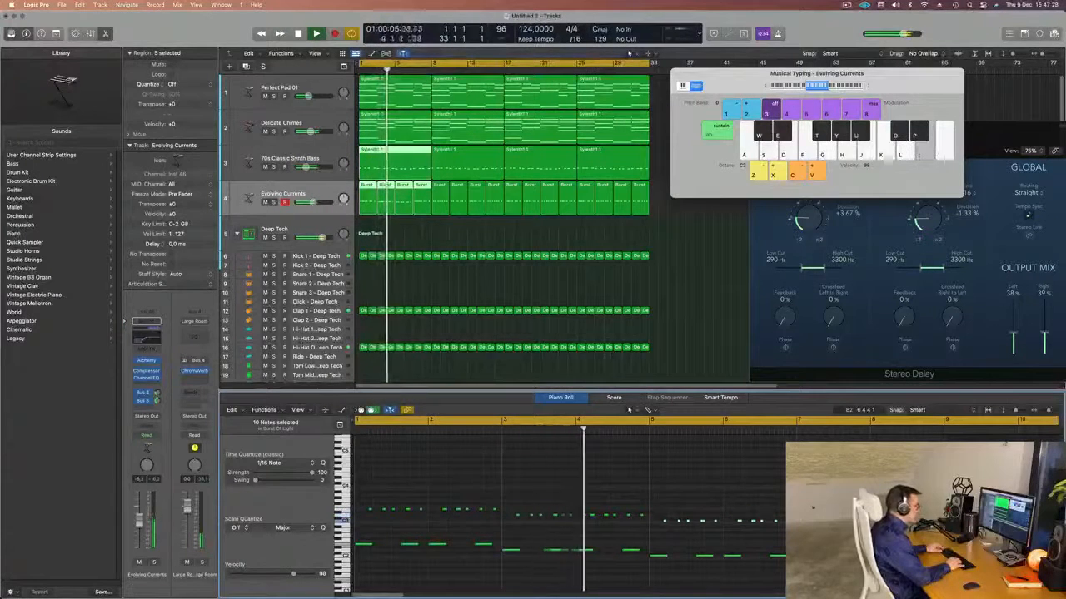
# Step: Transpose the ten lead notes in bars 7–8 down to the same pitch as those in bars 3–4 and deselect the regions
pyautogui.scroll(-2, 599, 472)
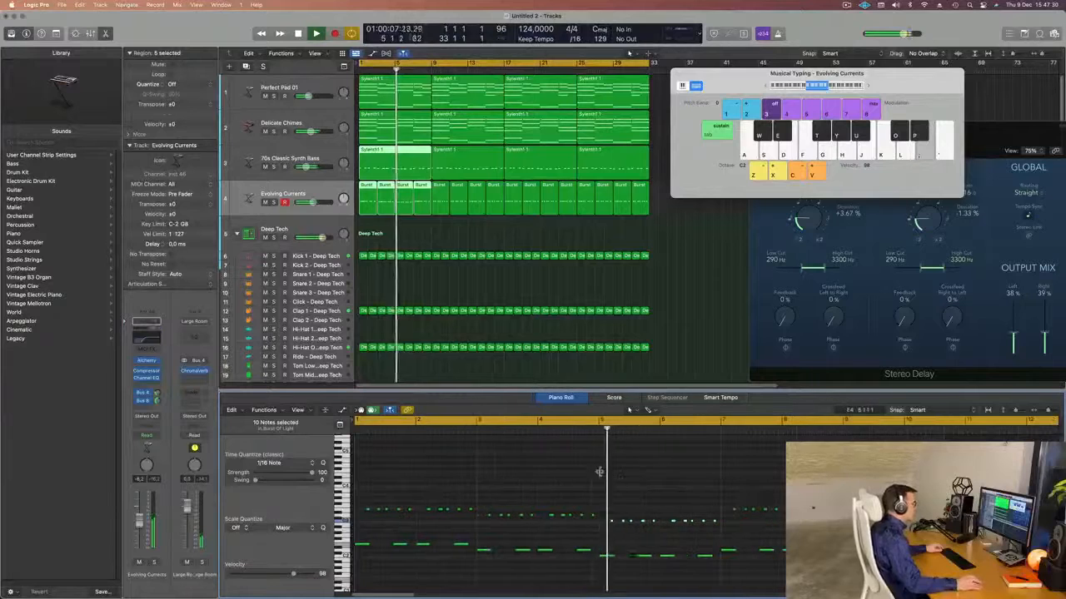
pyautogui.scroll(-1, 644, 481)
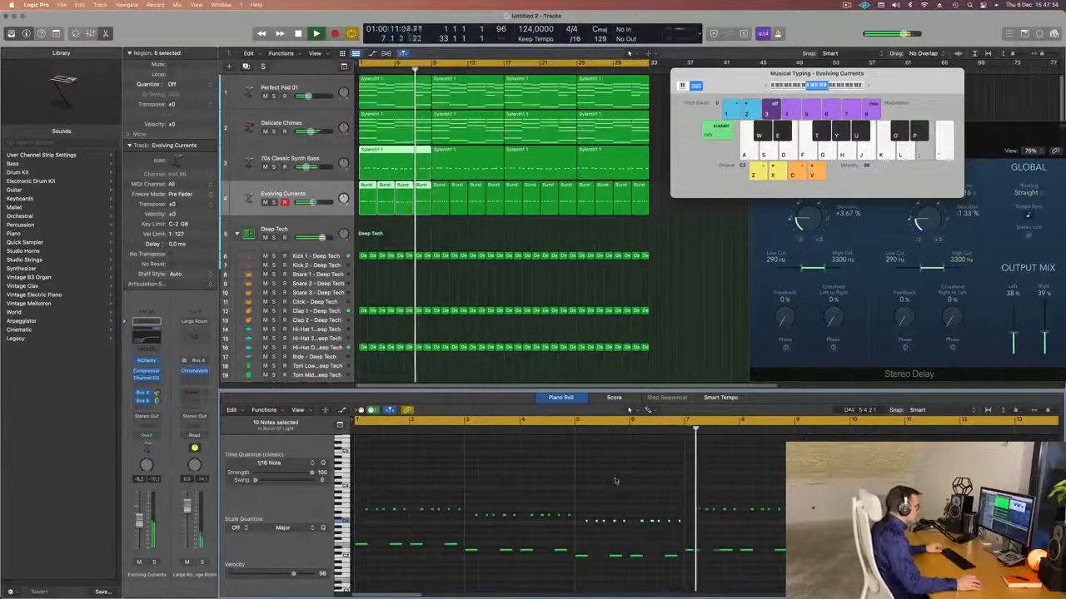
pyautogui.scroll(-1, 615, 481)
pyautogui.press('Return')
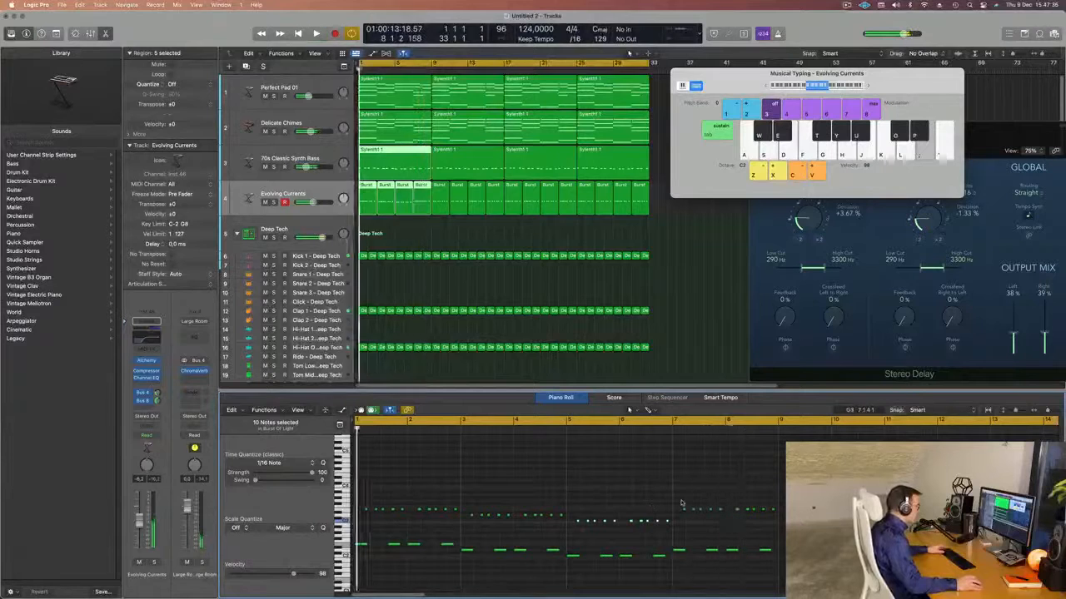
pyautogui.moveTo(680, 503); pyautogui.dragTo(773, 519)
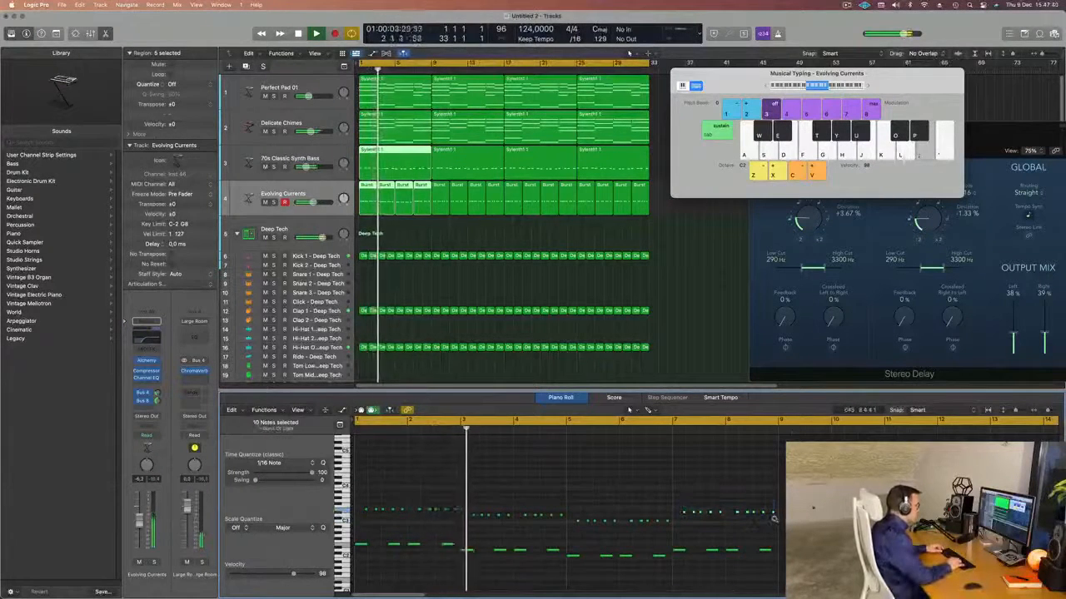
pyautogui.press('super+Left')
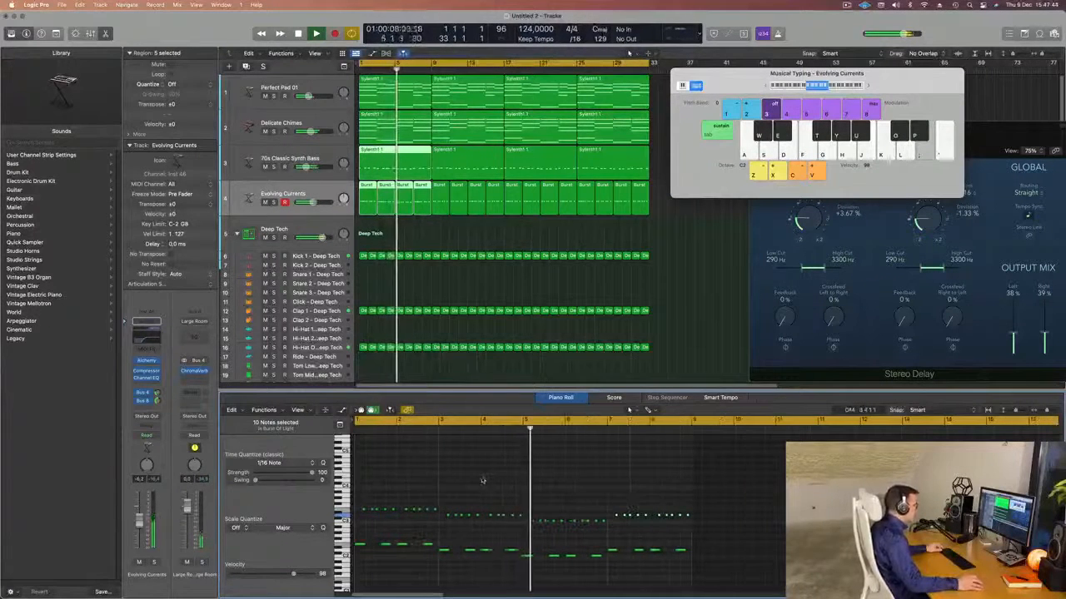
pyautogui.press('super+Left')
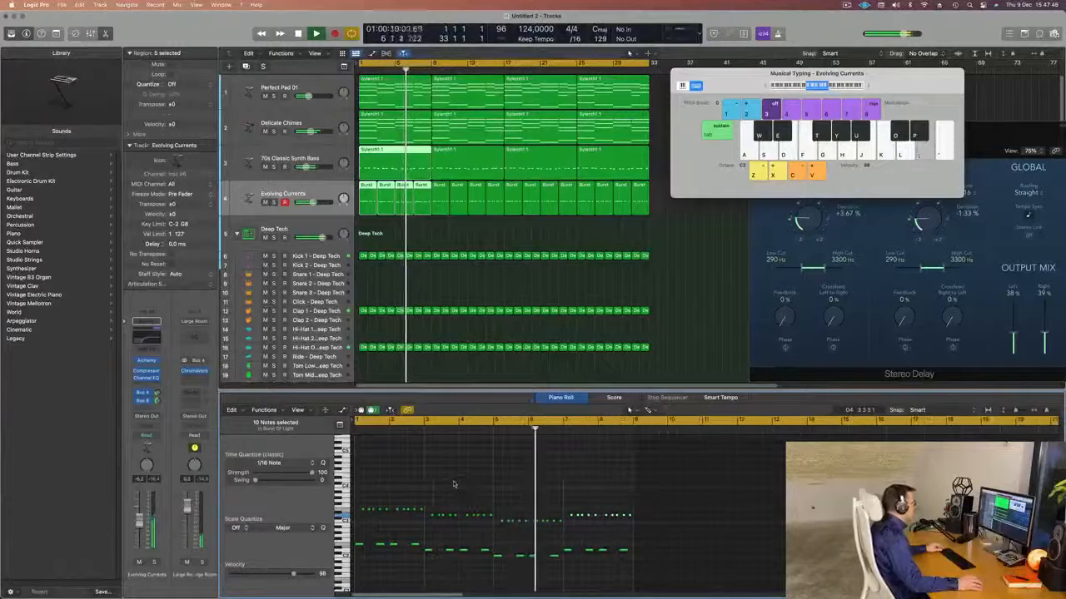
pyautogui.click(436, 236)
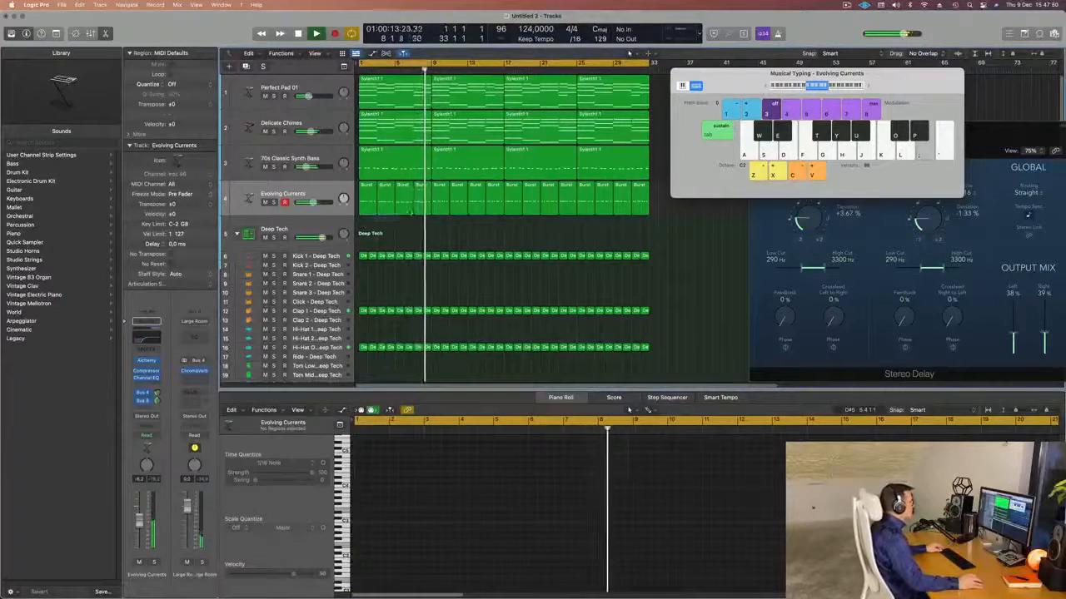
# Step: Join the first four Burst Of Light lead regions into one region spanning bars 1–8 and dismiss the Musical Typing keyboard
pyautogui.moveTo(363, 223); pyautogui.dragTo(421, 206)
pyautogui.press('Return')
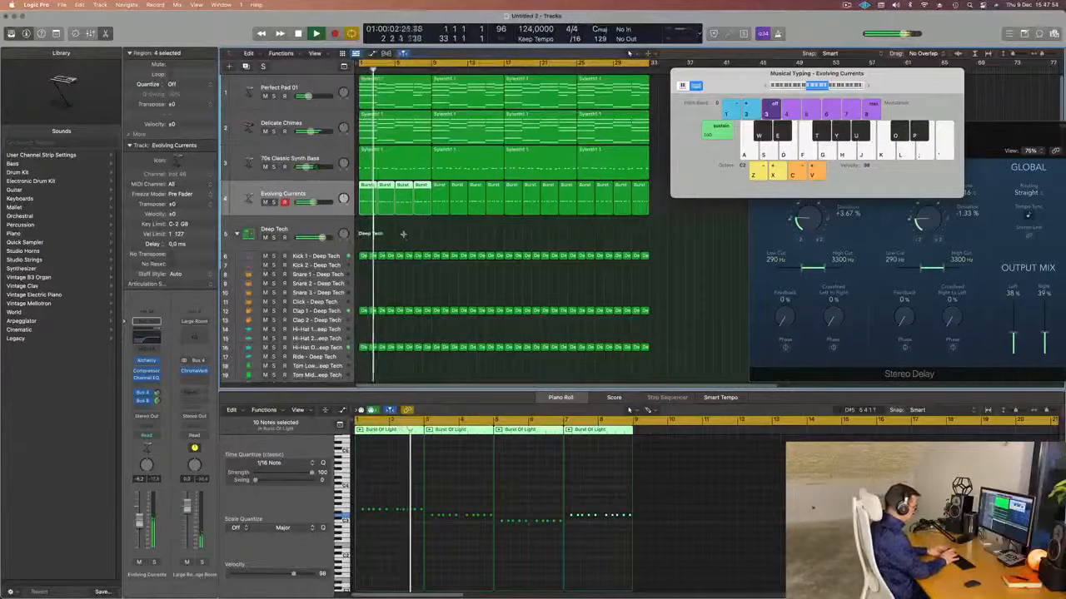
pyautogui.press('super+k')
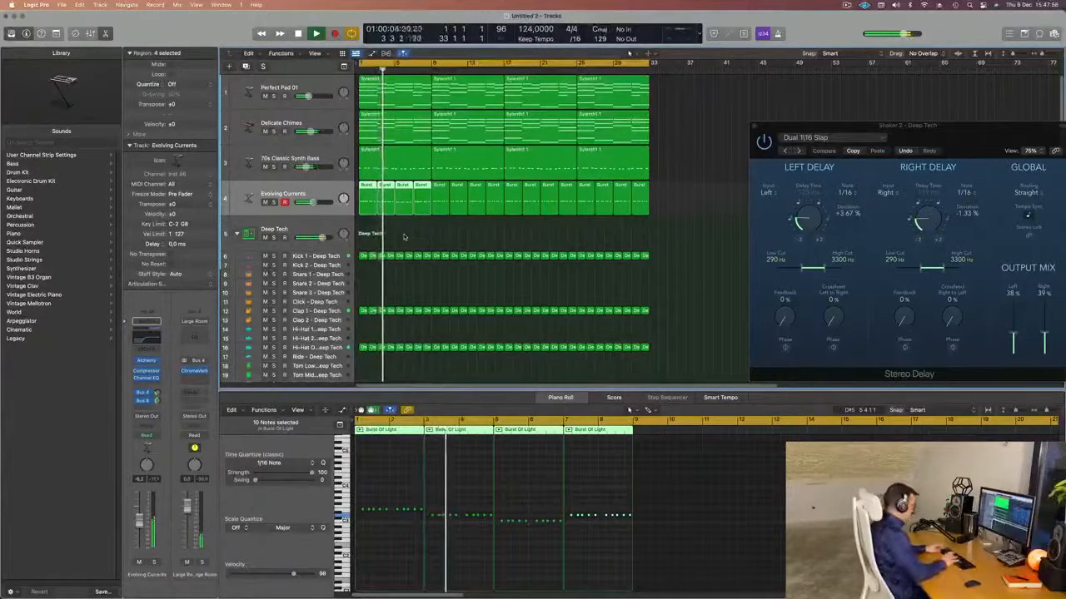
pyautogui.press('super+j')
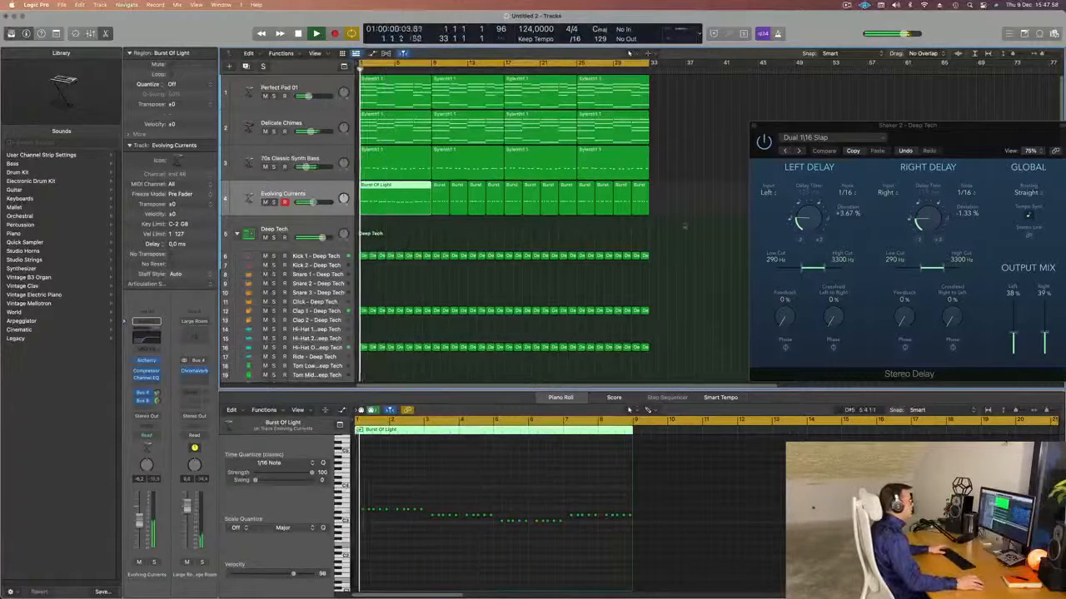
# Step: Delete all lead regions after bar 8, keeping the joined Burst Of Light region, and play the arrangement
pyautogui.moveTo(684, 225); pyautogui.dragTo(439, 214)
pyautogui.press('Delete')
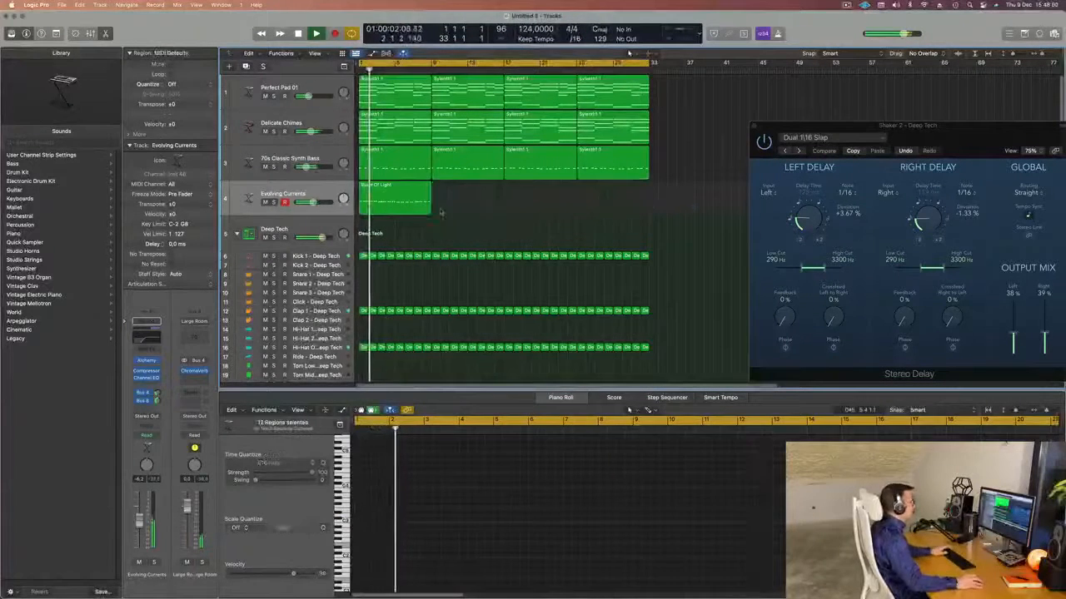
pyautogui.click(391, 201)
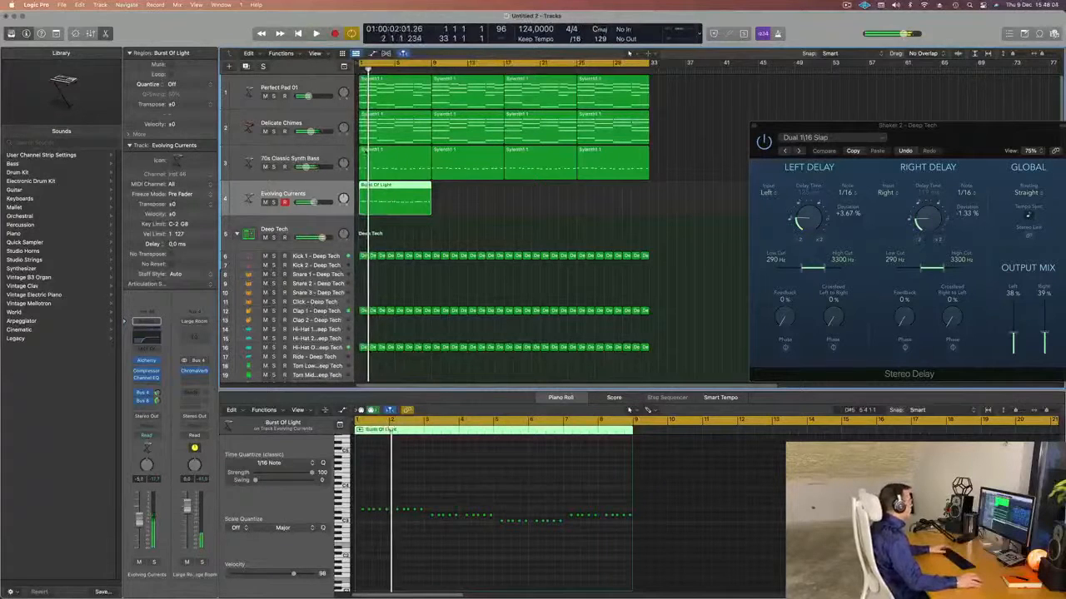
pyautogui.press('space')
# Step: Examine the bass and chimes parts and the Retro Synth settings of the Delicate Chimes track
pyautogui.click(314, 152)
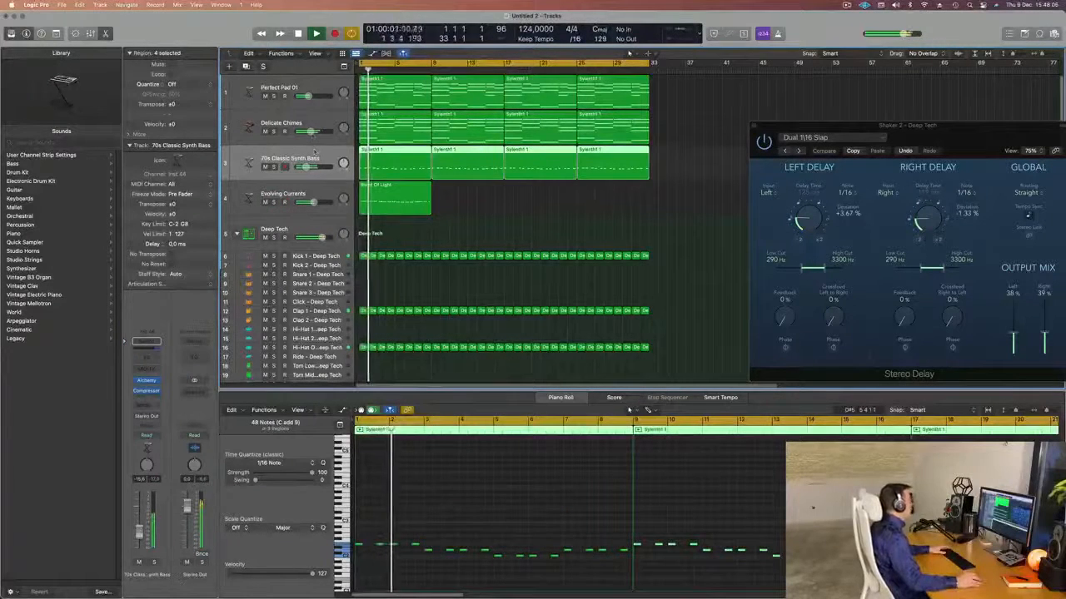
pyautogui.click(324, 123)
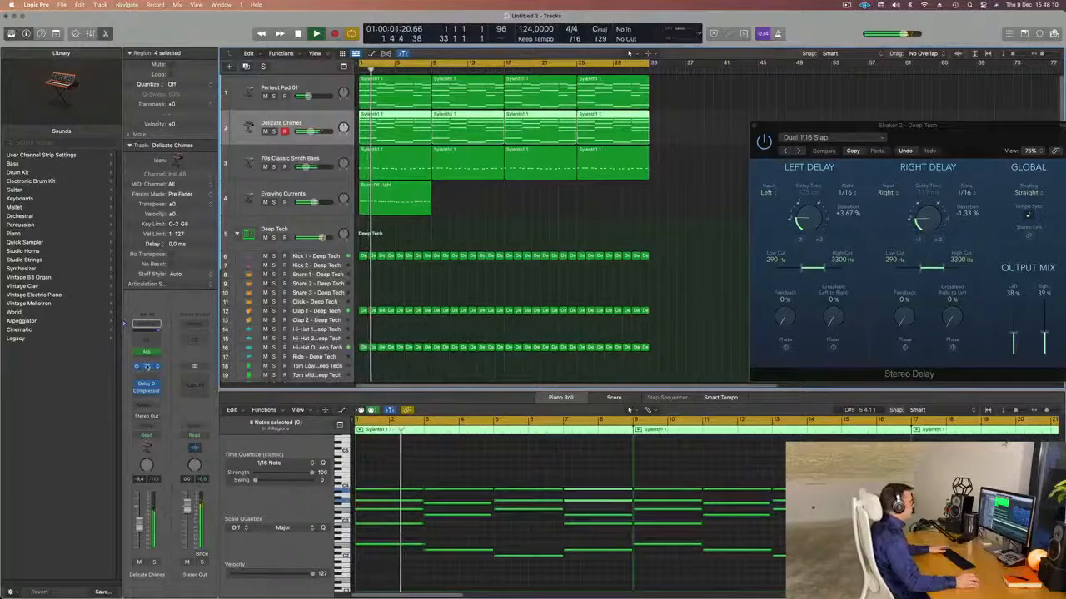
pyautogui.click(146, 366)
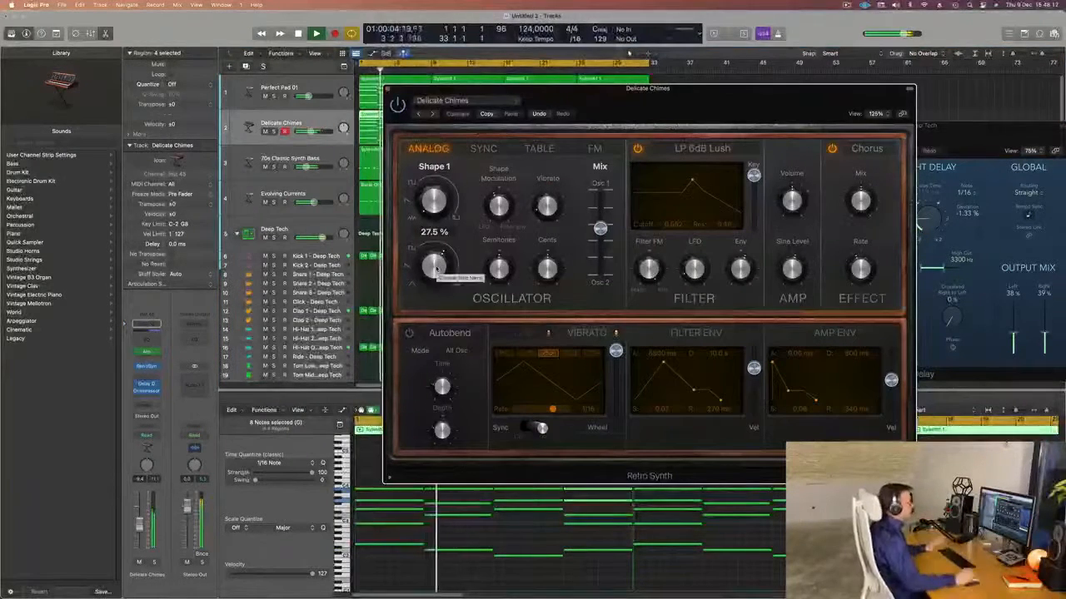
pyautogui.moveTo(789, 108); pyautogui.dragTo(755, 115)
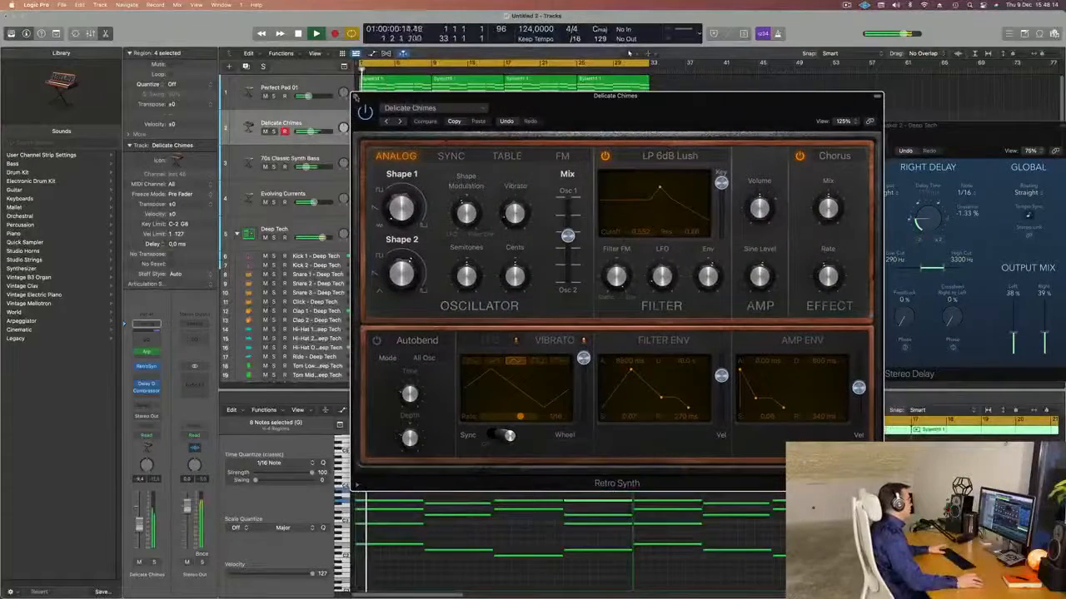
pyautogui.click(356, 97)
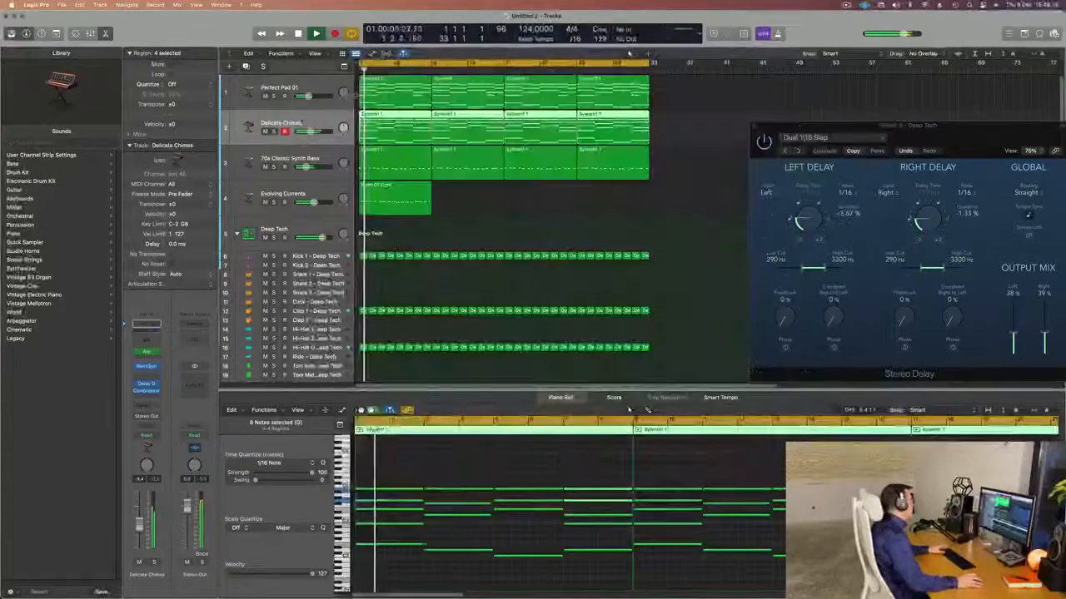
# Step: Insert a Channel EQ on the Delicate Chimes track and enable its high cut with a 48 dB/Oct slope
pyautogui.click(146, 340)
pyautogui.moveTo(659, 131); pyautogui.dragTo(599, 122)
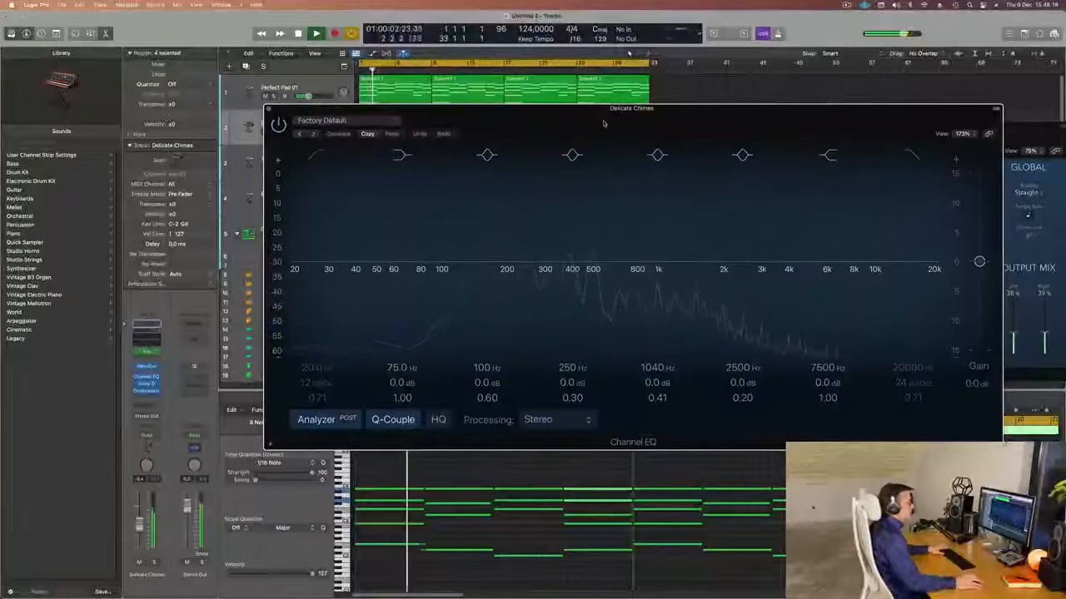
pyautogui.click(912, 155)
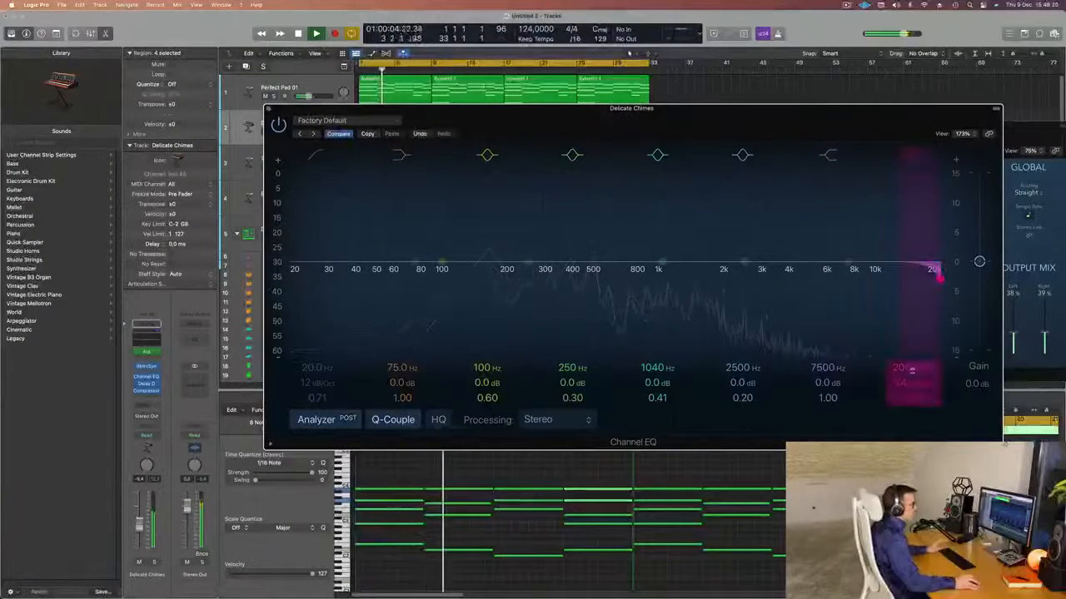
pyautogui.moveTo(913, 383); pyautogui.dragTo(914, 423)
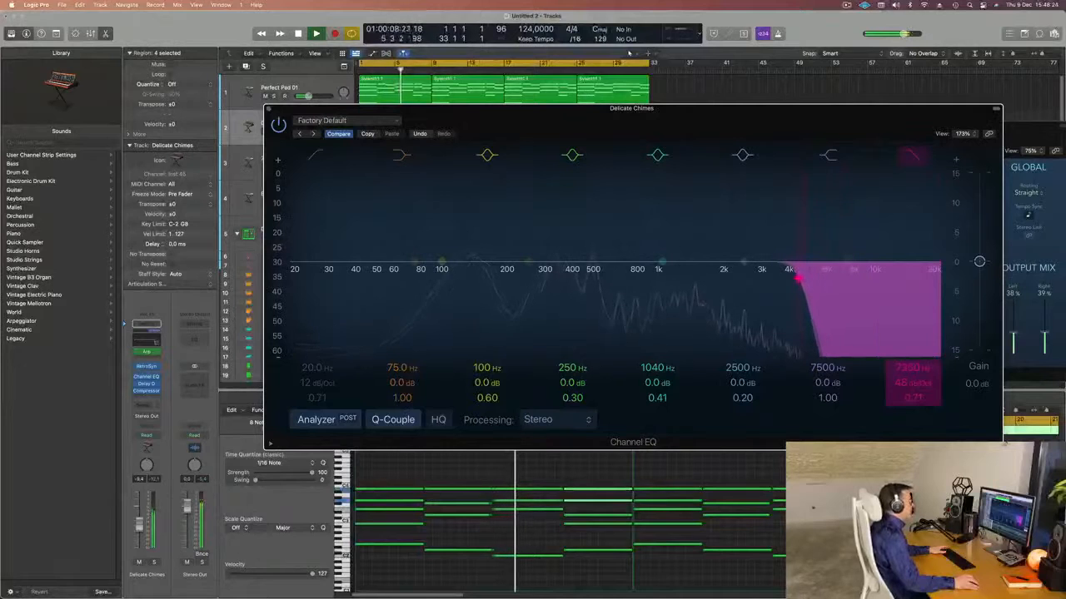
# Step: Set the chimes' high cut to about 4.5 kHz, roll off the low frequencies and close the EQ
pyautogui.press('Return')
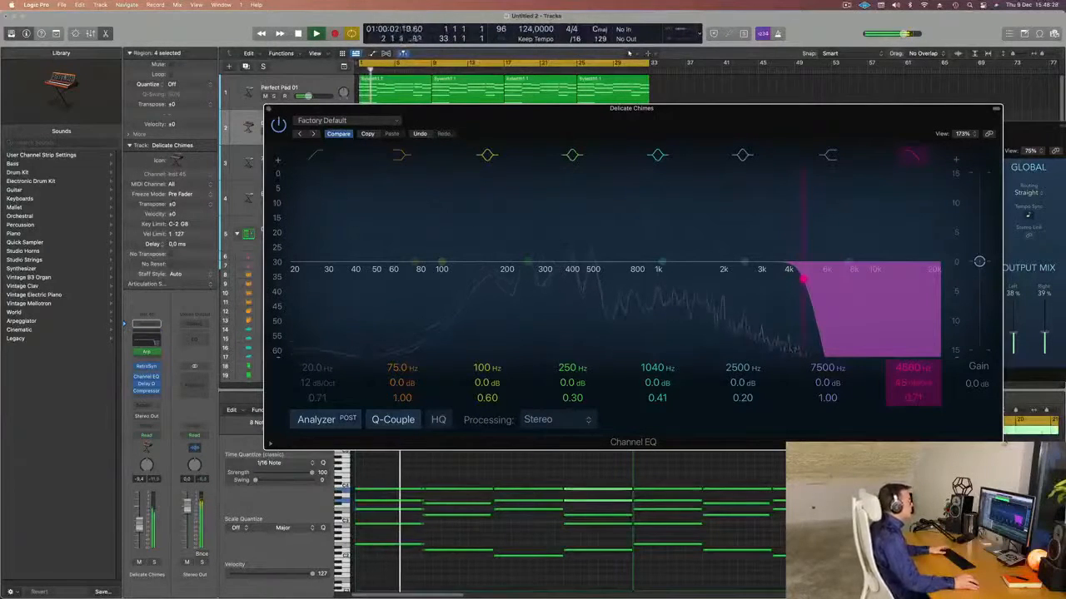
pyautogui.moveTo(913, 368)
pyautogui.mouseDown()
pyautogui.moveTo(914, 327)
pyautogui.moveTo(913, 369)
pyautogui.mouseUp()
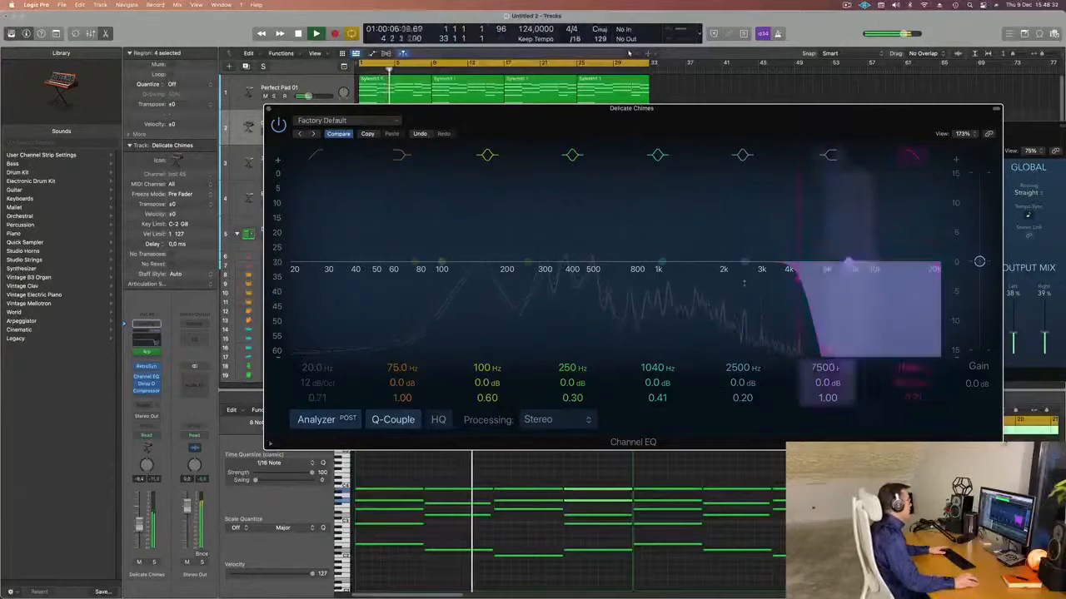
pyautogui.moveTo(339, 251); pyautogui.dragTo(488, 273)
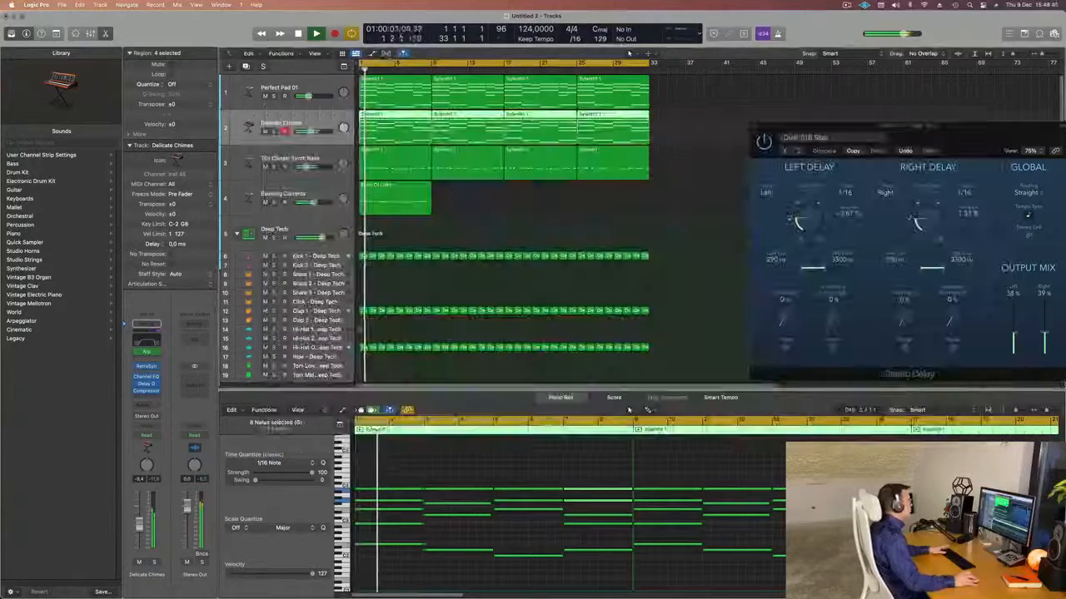
# Step: Repeat the joined Burst Of Light region three times so the lead fills the arrangement up to bar 33
pyautogui.click(329, 198)
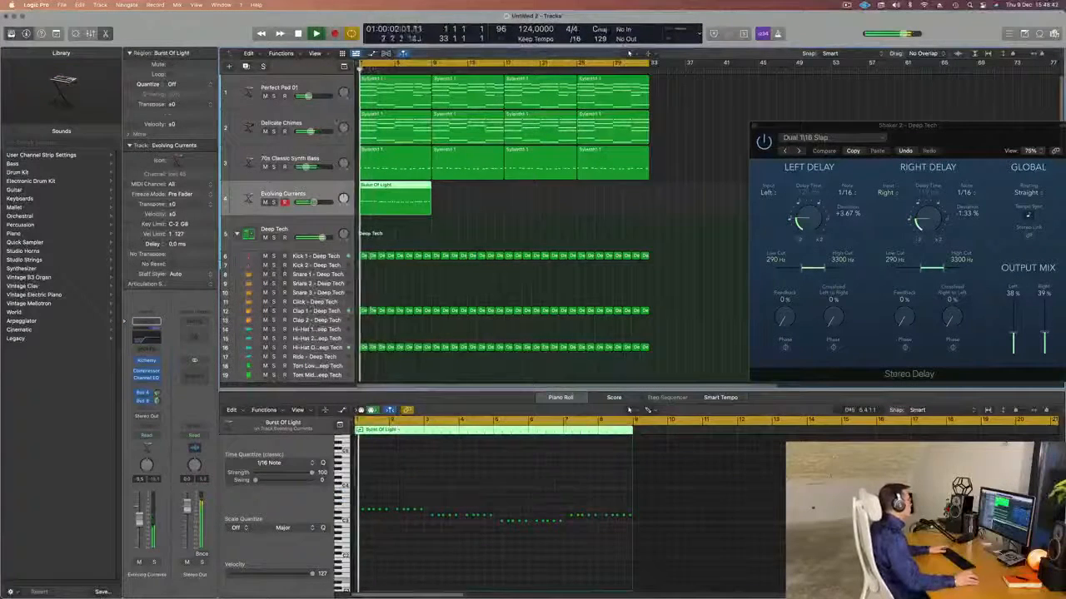
pyautogui.click(335, 123)
pyautogui.click(418, 203)
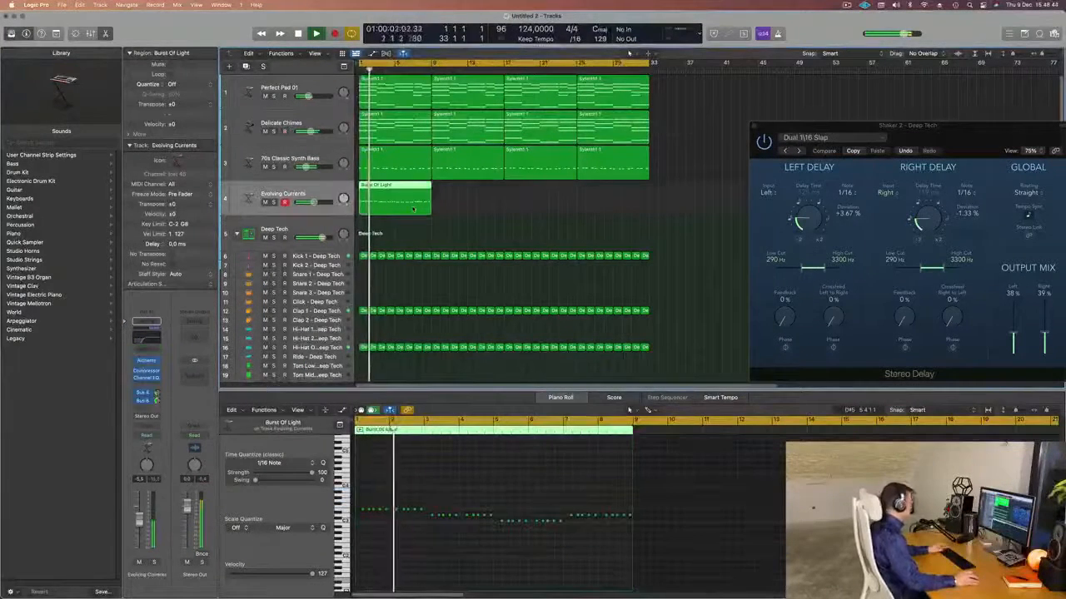
pyautogui.press('super+r')
pyautogui.press('super+r')
pyautogui.press('super+r')
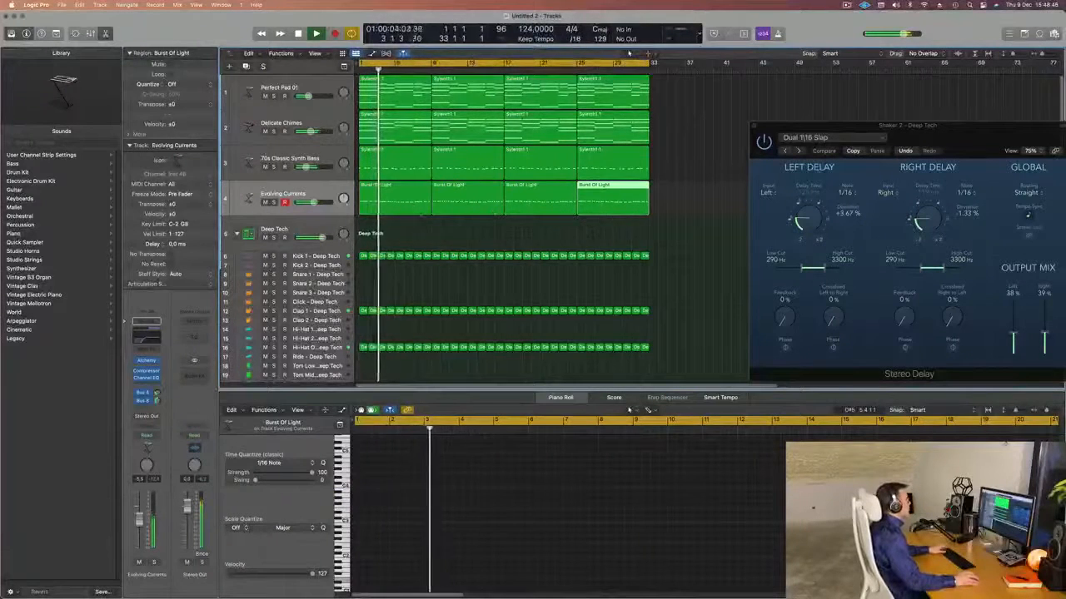
# Step: Duplicate the Evolving Currents track with its Alchemy settings and copy the first lead region onto the new track
pyautogui.click(253, 198)
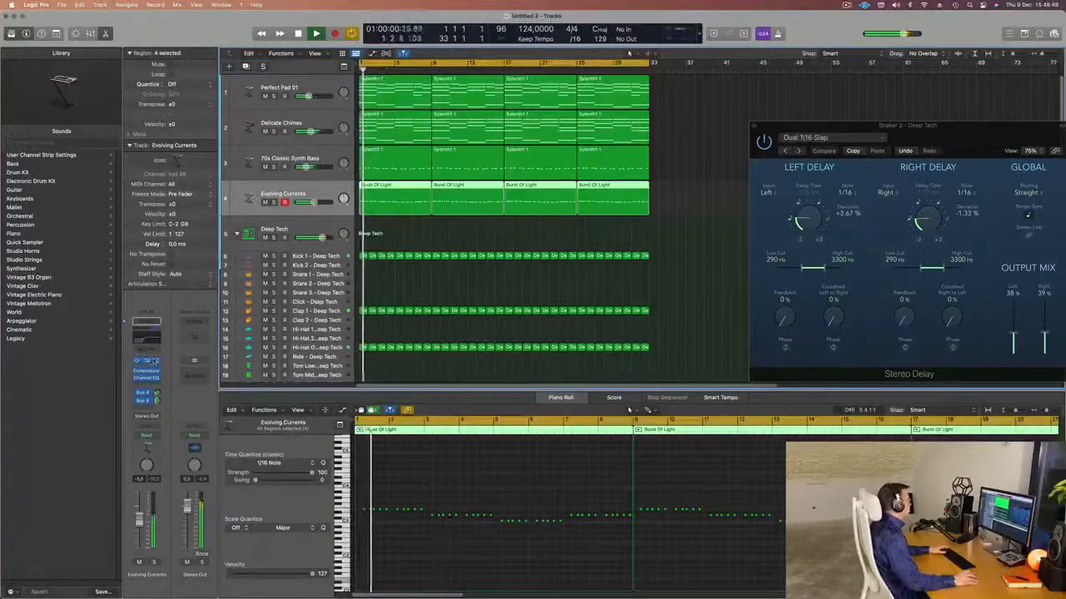
pyautogui.click(146, 360)
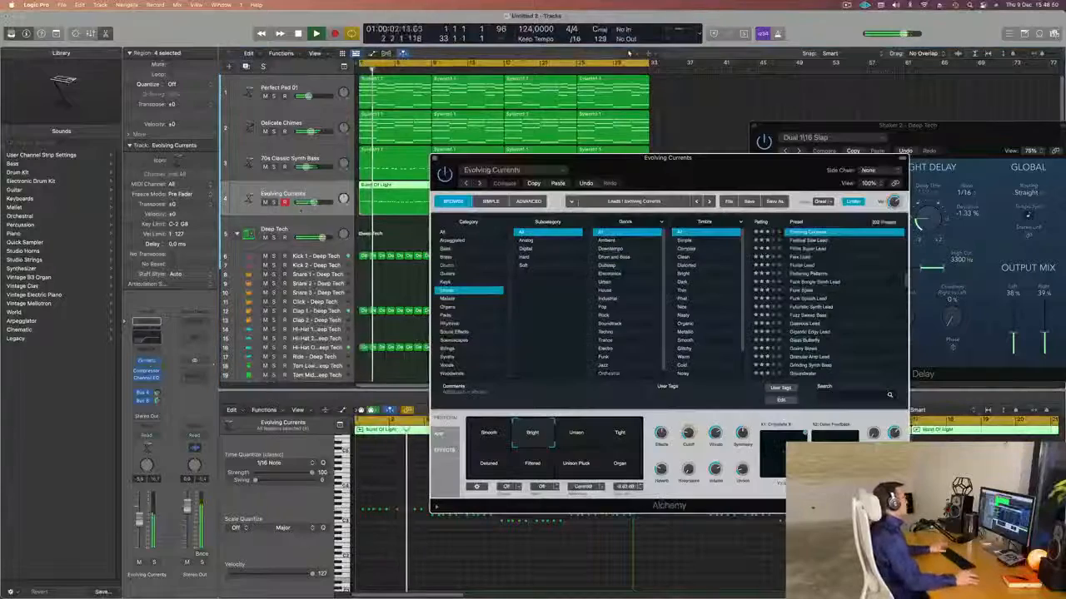
pyautogui.click(321, 192)
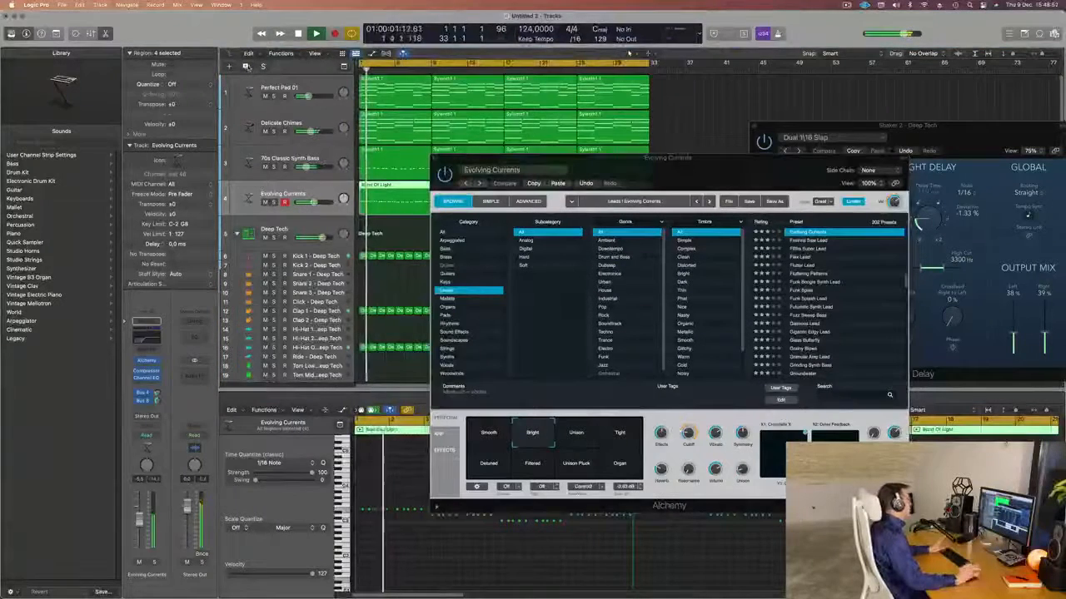
pyautogui.press('super+d')
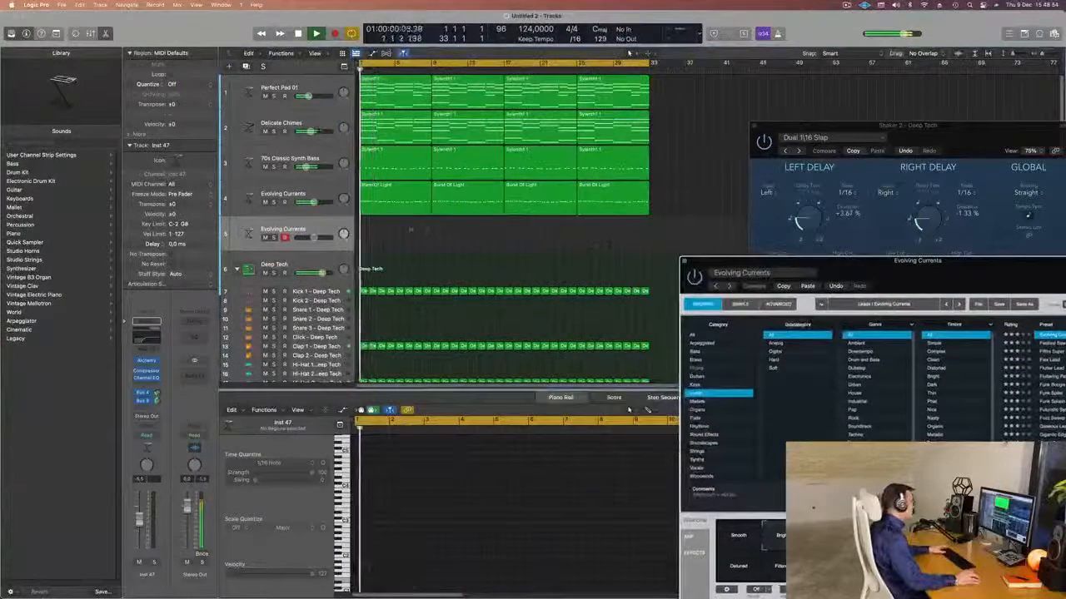
pyautogui.moveTo(410, 204); pyautogui.dragTo(404, 242)
# Step: Mute the original lead track and repeat the copied region on the duplicate track three times
pyautogui.press('space')
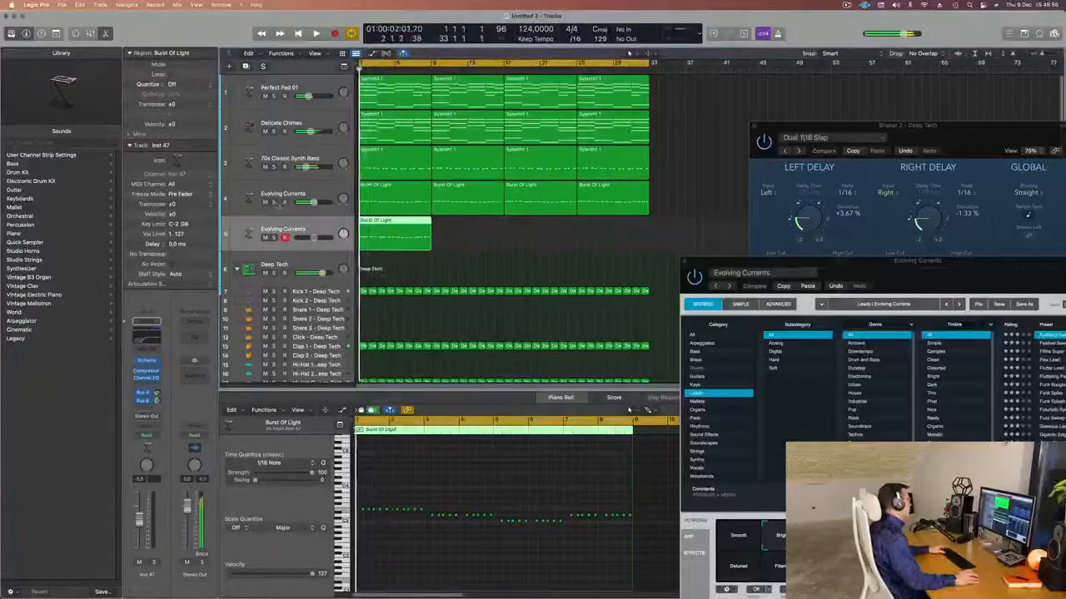
pyautogui.click(266, 203)
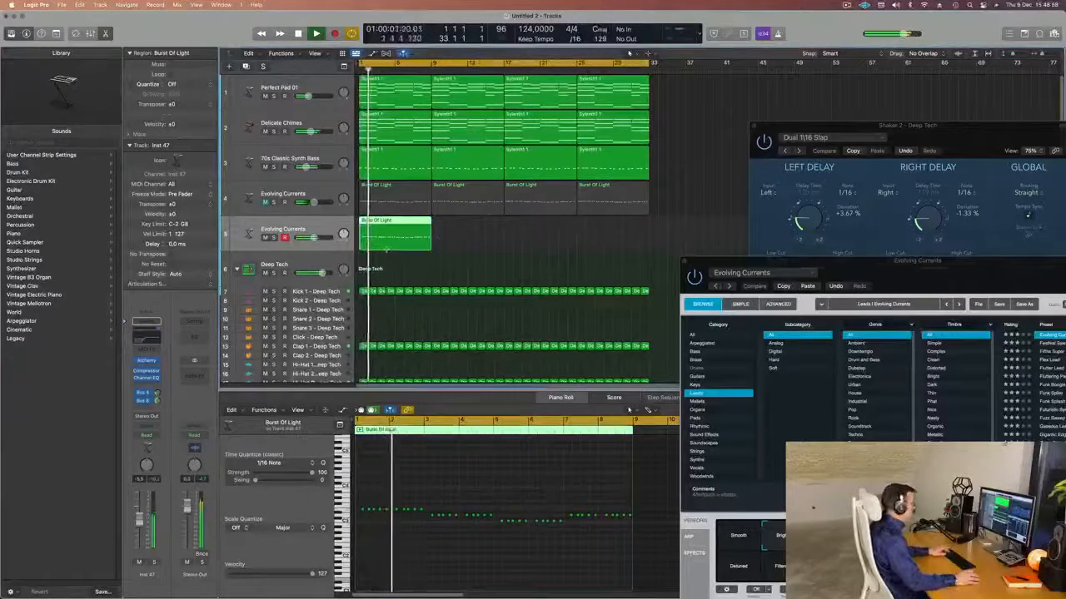
pyautogui.press('super+r')
pyautogui.press('super+r')
pyautogui.press('super+r')
# Step: Try the Flex Lead preset from the Leads category in the original lead track's Alchemy
pyautogui.moveTo(865, 264); pyautogui.dragTo(536, 95)
pyautogui.press('space')
pyautogui.press('space')
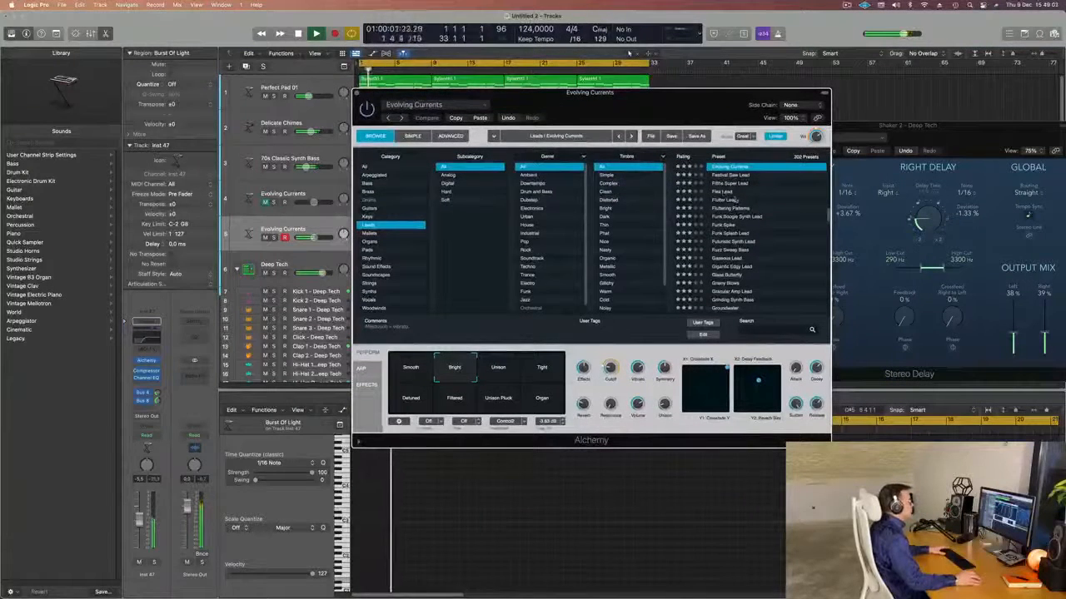
pyautogui.click(725, 192)
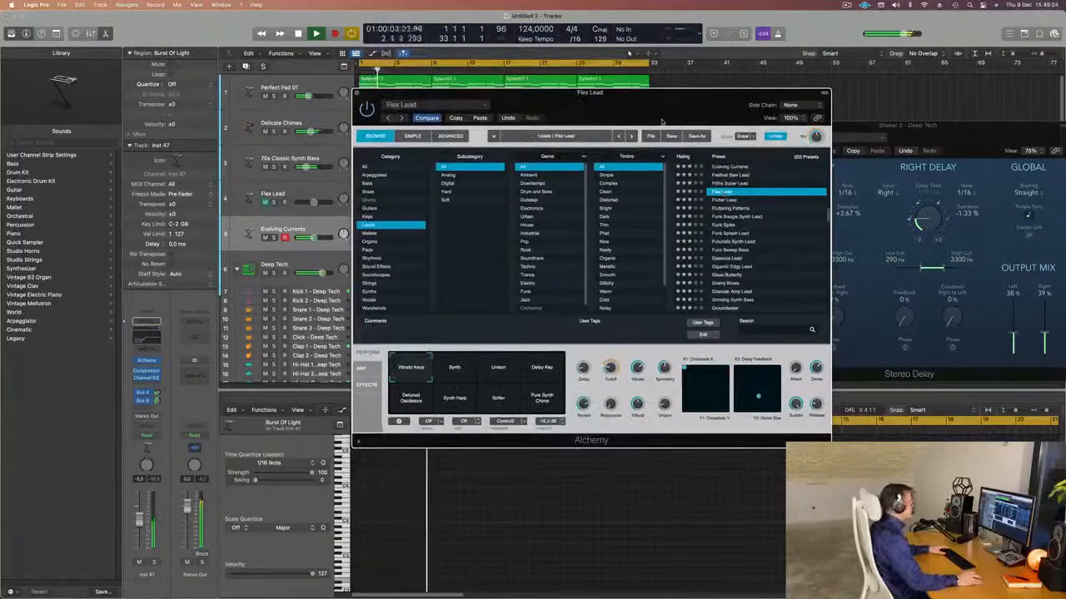
pyautogui.moveTo(662, 123); pyautogui.dragTo(693, 119)
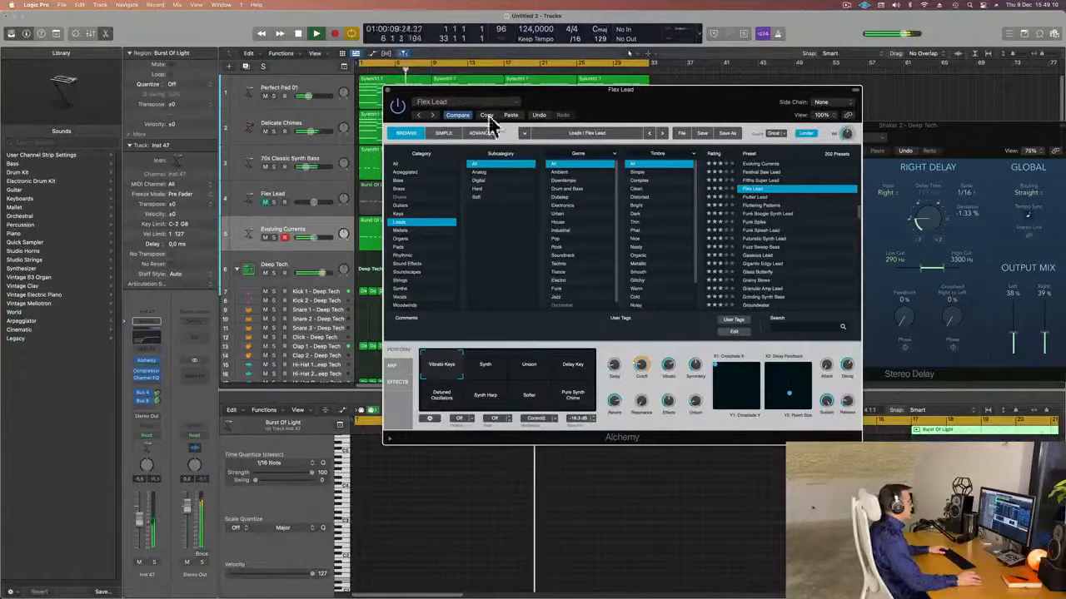
pyautogui.moveTo(658, 115); pyautogui.dragTo(813, 208)
# Step: Compare the two lead tracks in solo, unmute Flex Lead, mute the duplicate Evolving Currents track and clear the solos
pyautogui.click(274, 203)
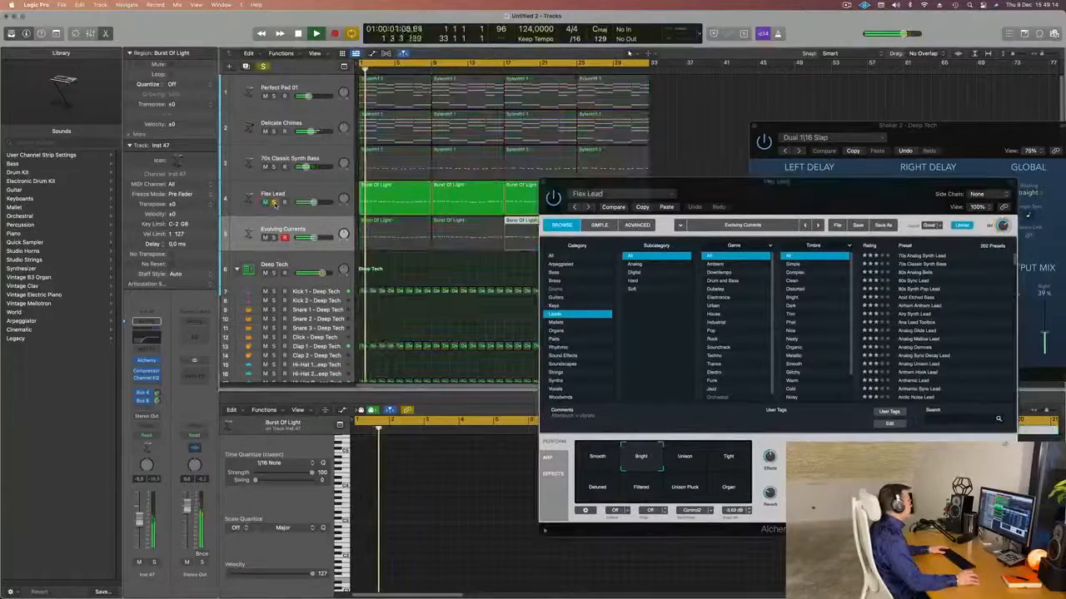
pyautogui.click(273, 238)
pyautogui.click(264, 238)
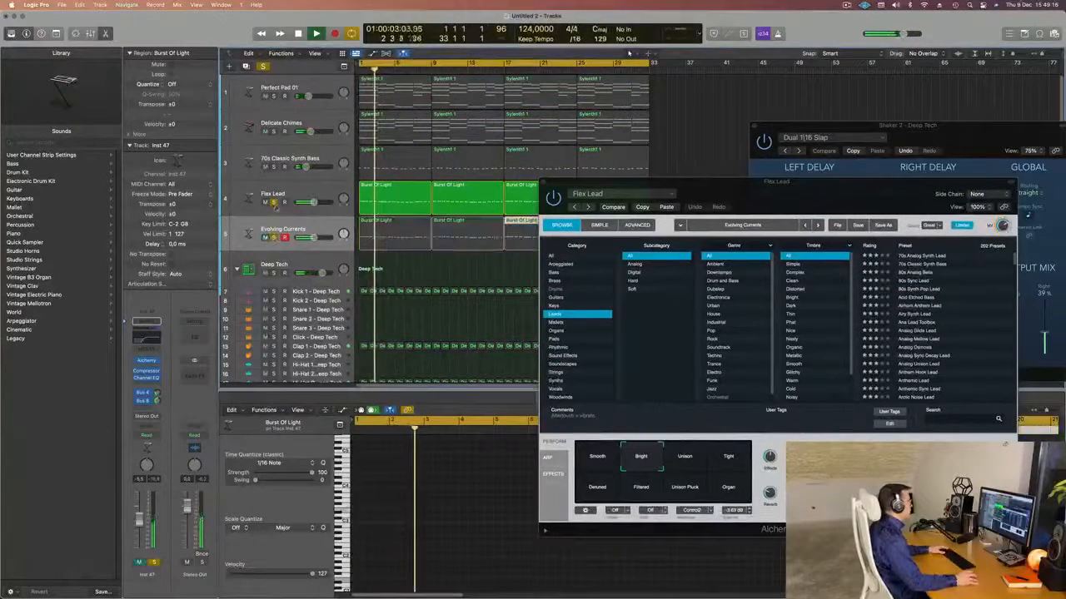
pyautogui.click(265, 203)
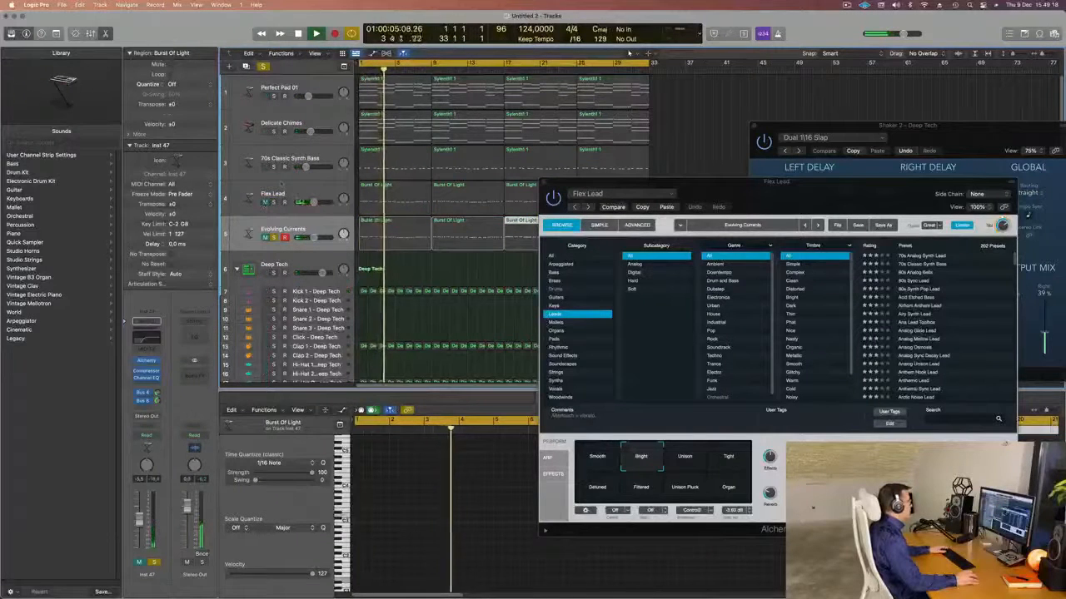
pyautogui.click(274, 238)
pyautogui.press('Return')
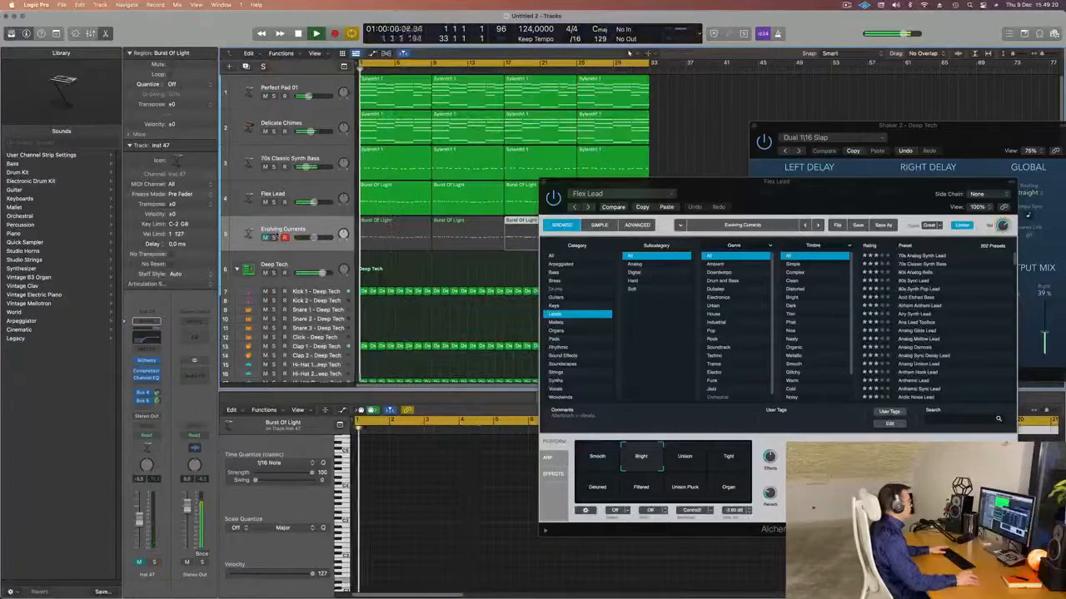
# Step: Load the 80s Synth Pop Lead preset in Alchemy on the unmuted lead track and lower that track's volume
pyautogui.press('Return')
pyautogui.moveTo(937, 181); pyautogui.dragTo(942, 149)
pyautogui.click(874, 284)
pyautogui.press('Return')
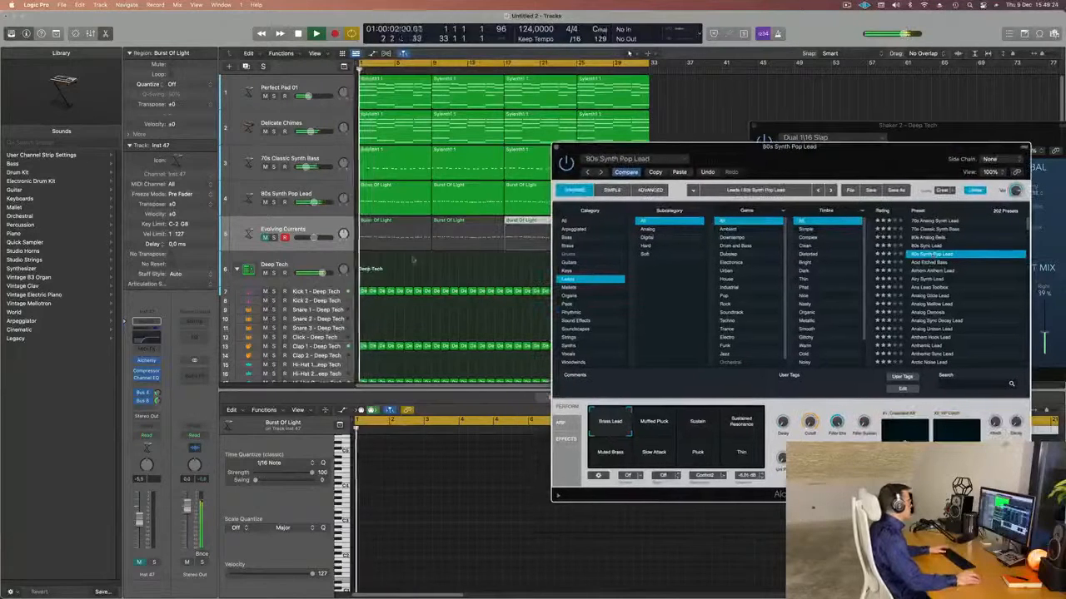
pyautogui.click(299, 193)
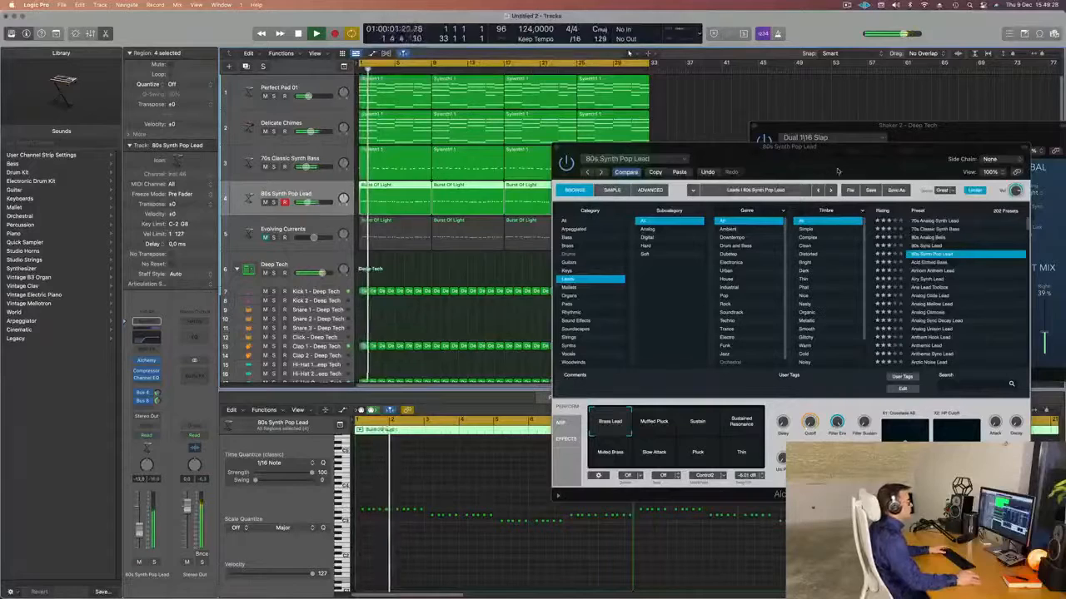
pyautogui.moveTo(838, 172); pyautogui.dragTo(675, 130)
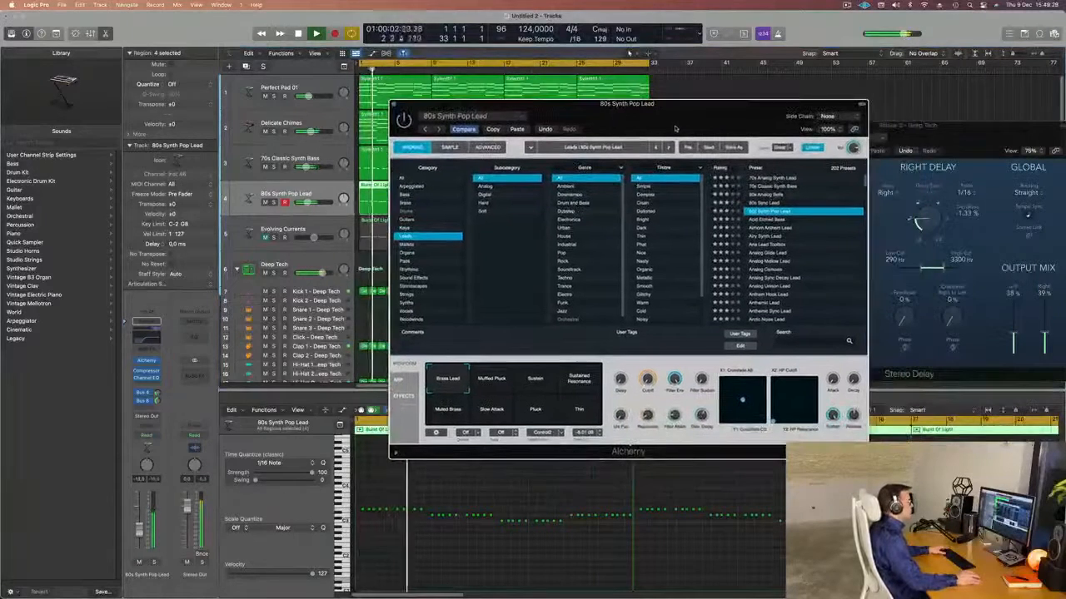
# Step: Try the Analog Sync Decay Lead and Airy Synth Lead presets in the lead track's Alchemy
pyautogui.click(766, 236)
pyautogui.scroll(-1, 770, 246)
pyautogui.click(777, 255)
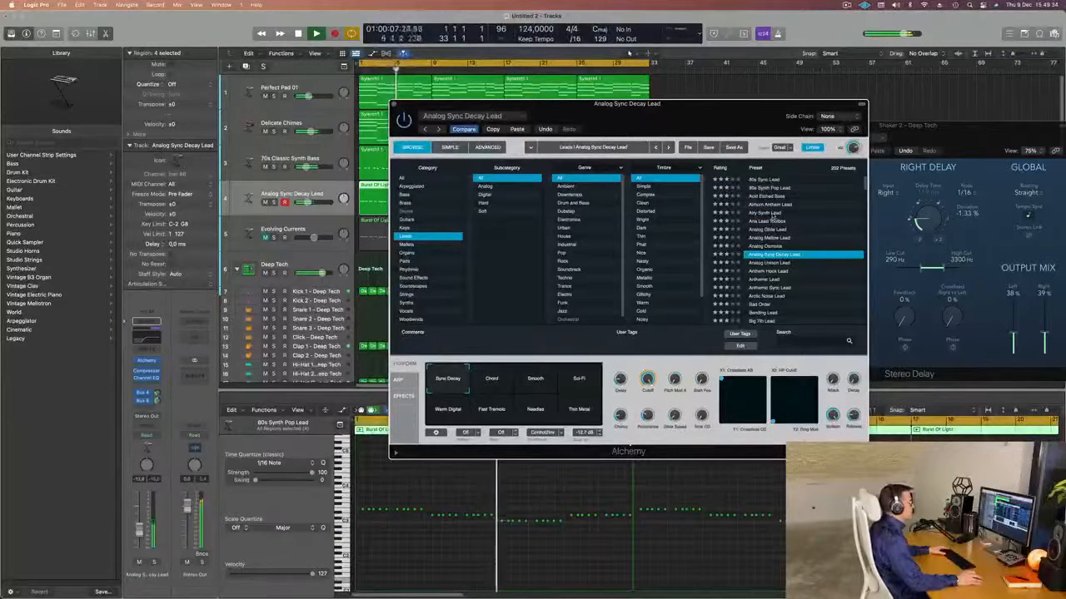
pyautogui.click(773, 213)
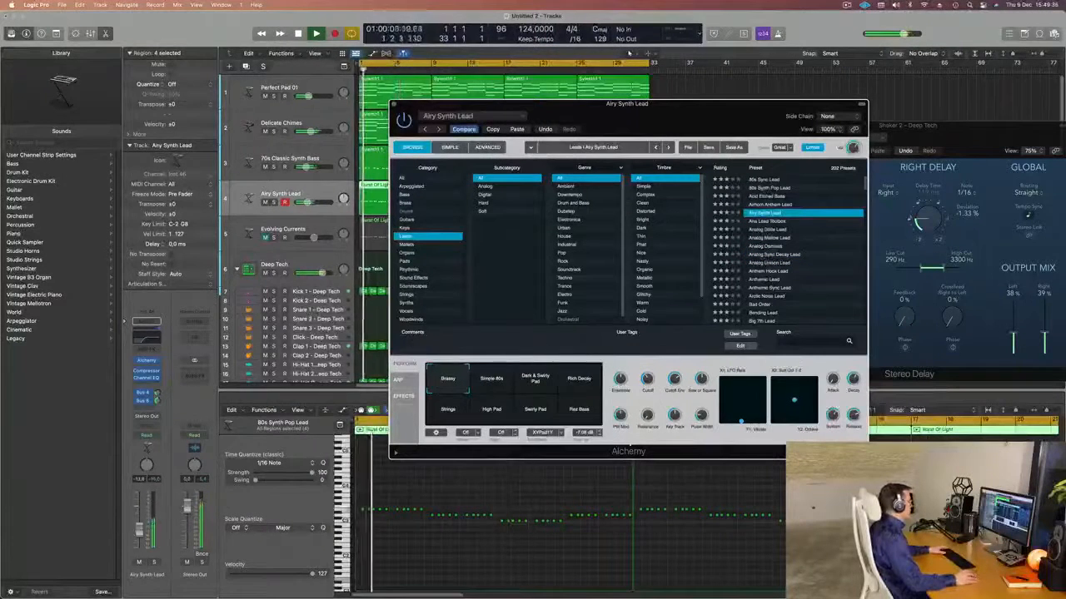
pyautogui.press('v')
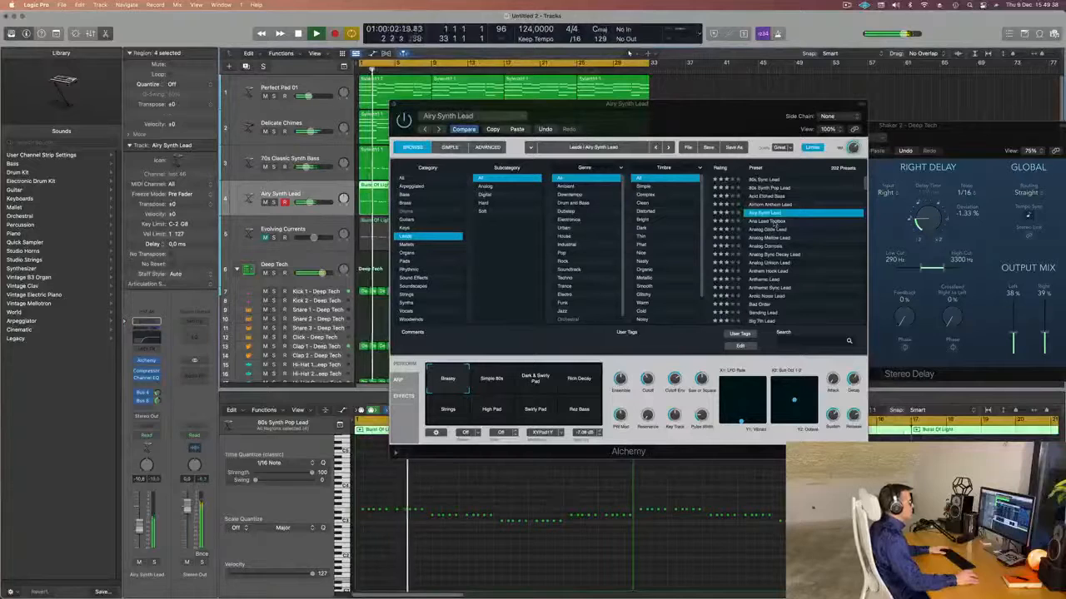
# Step: Try the Ana Lead Toolbox preset on the lead track and compare it with a neighbouring anthem lead preset
pyautogui.click(775, 221)
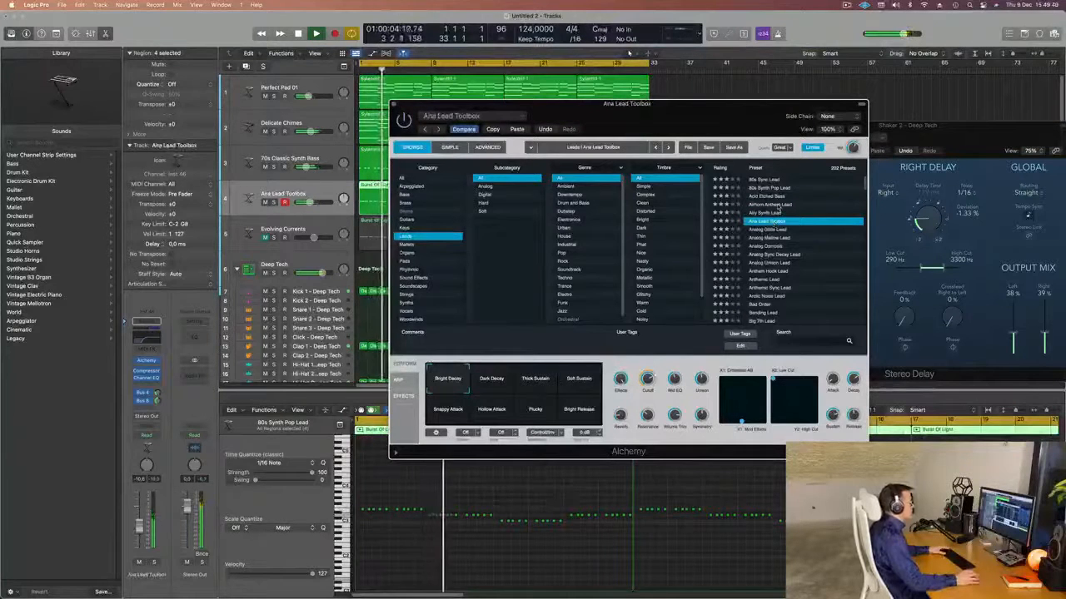
pyautogui.click(778, 206)
pyautogui.click(772, 221)
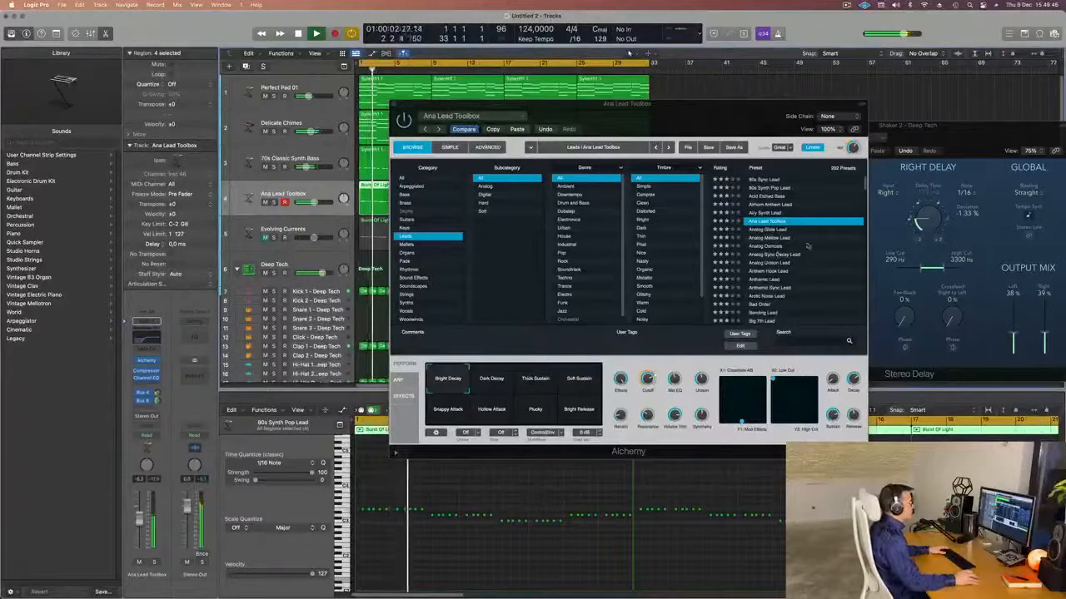
pyautogui.scroll(-1, 795, 245)
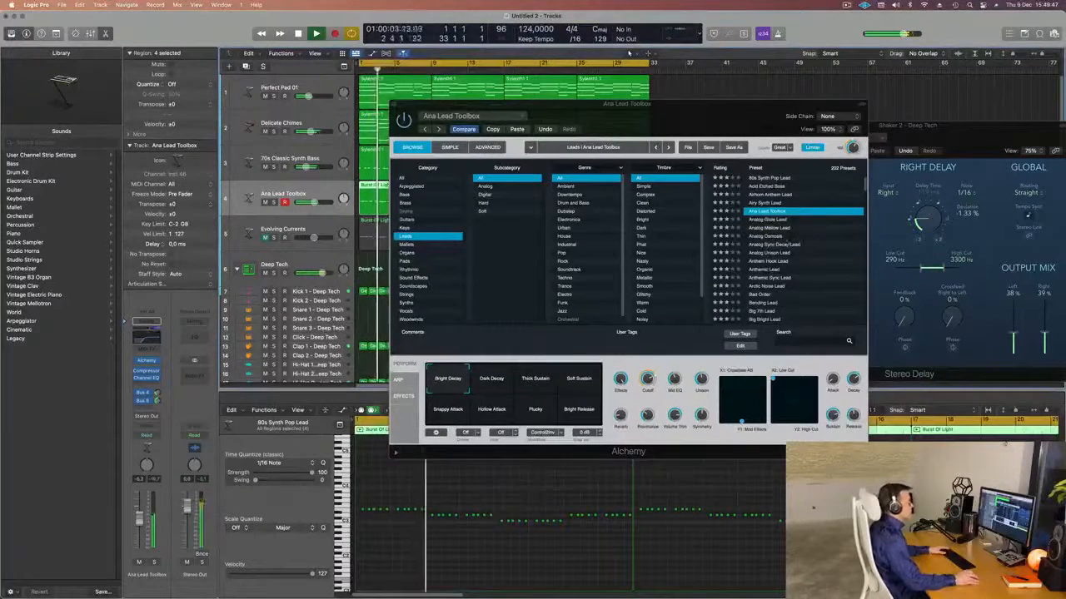
# Step: Try the Analog Sync Decay Lead preset again, followed by Arctic Noise Lead, against the playing arrangement
pyautogui.click(776, 245)
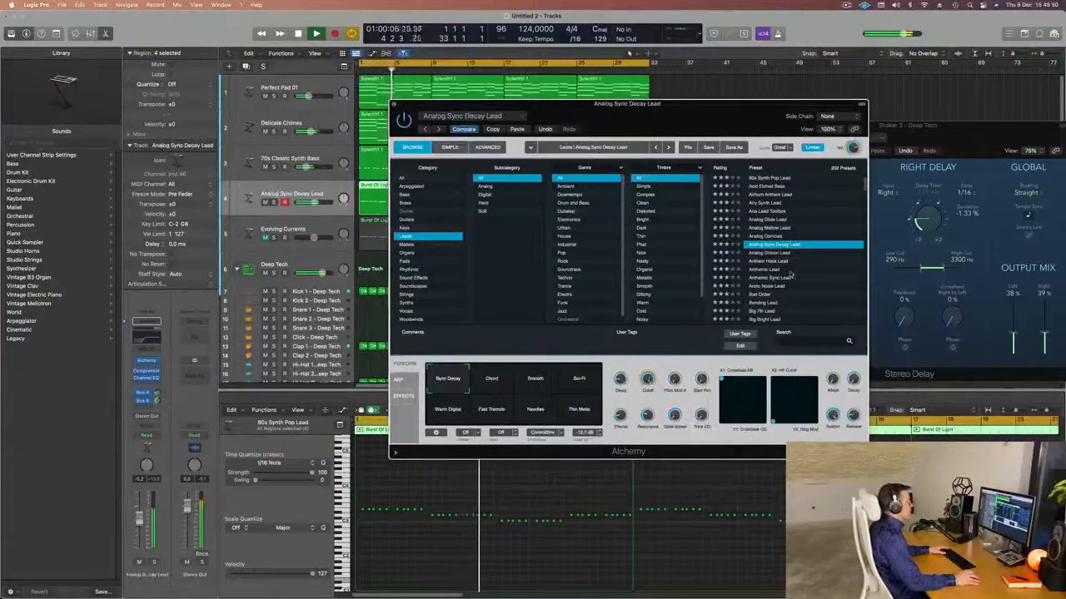
pyautogui.scroll(-1, 790, 274)
pyautogui.click(772, 278)
pyautogui.scroll(-10, 791, 274)
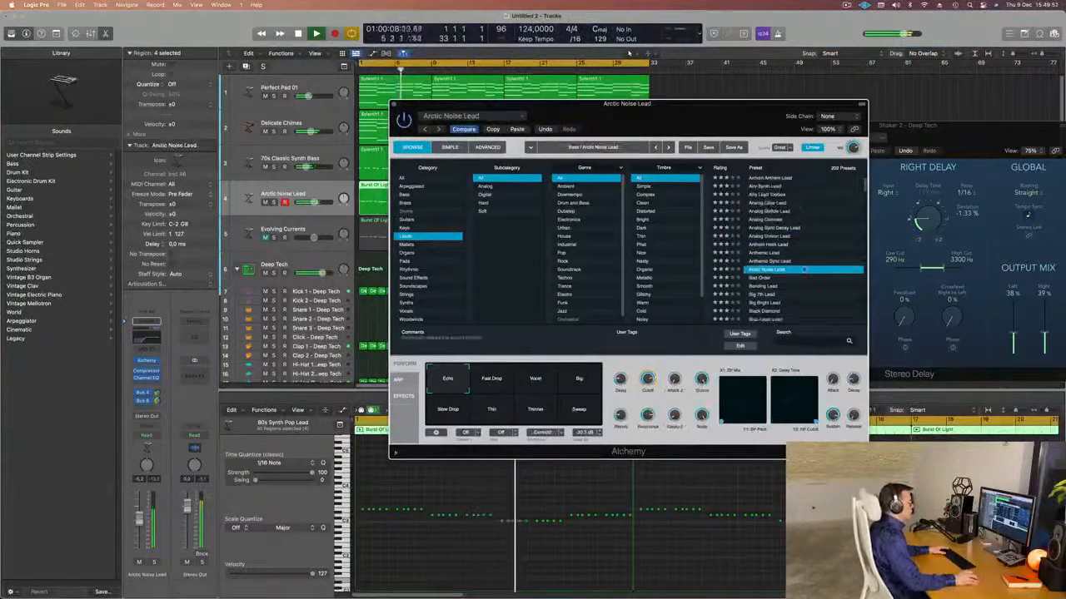
pyautogui.scroll(-2, 811, 263)
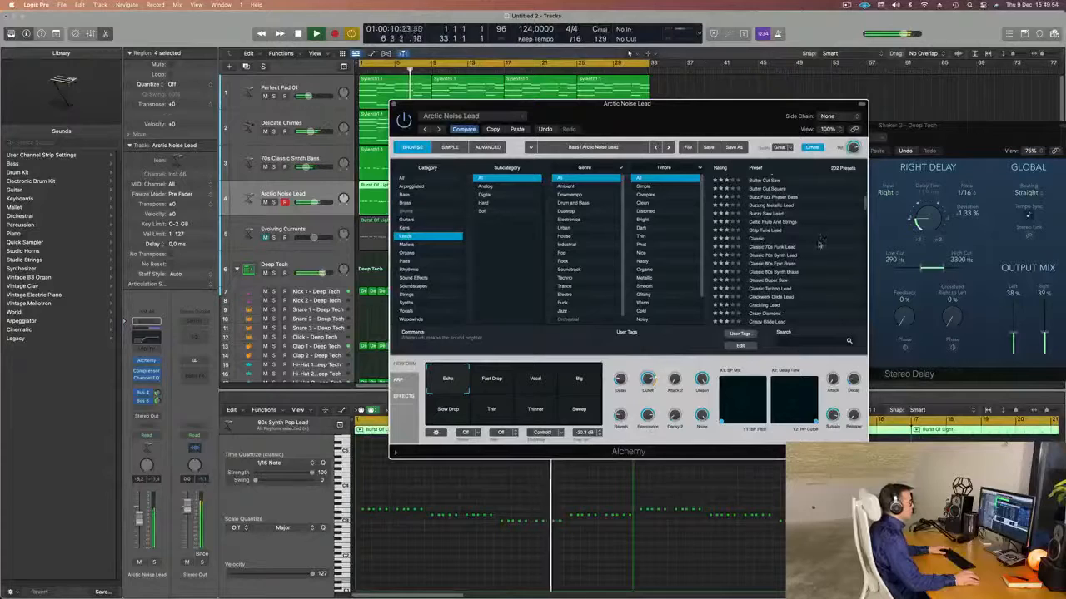
pyautogui.scroll(-2, 820, 237)
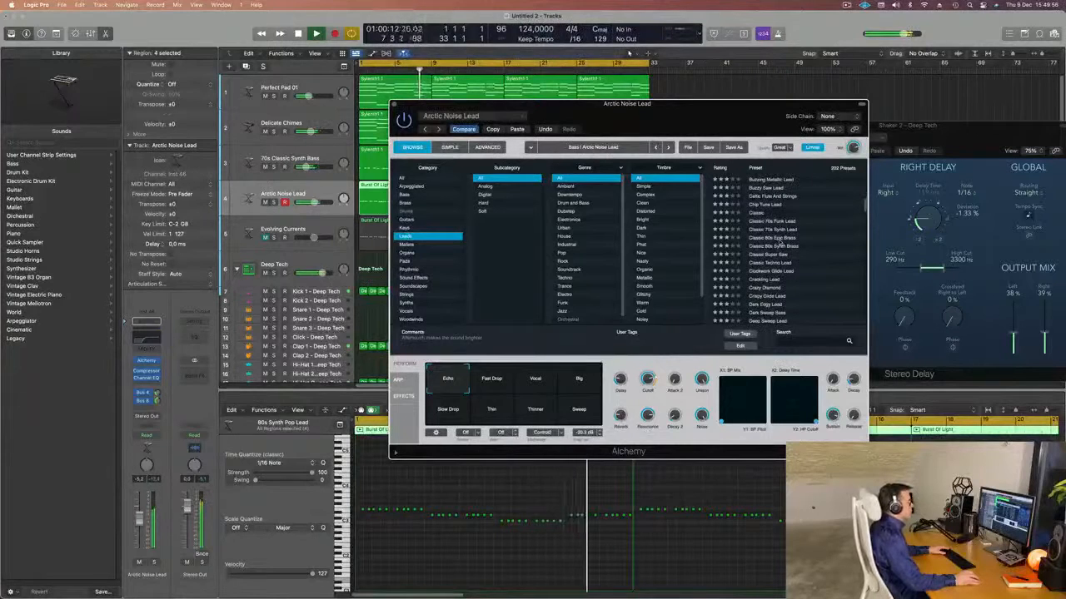
# Step: Try the Classic 80s Epic Brass preset and audition its snapshots, including Ring Mod Brass, Broken Horn, Slow Attack and Unison
pyautogui.click(780, 239)
pyautogui.moveTo(721, 116); pyautogui.dragTo(827, 68)
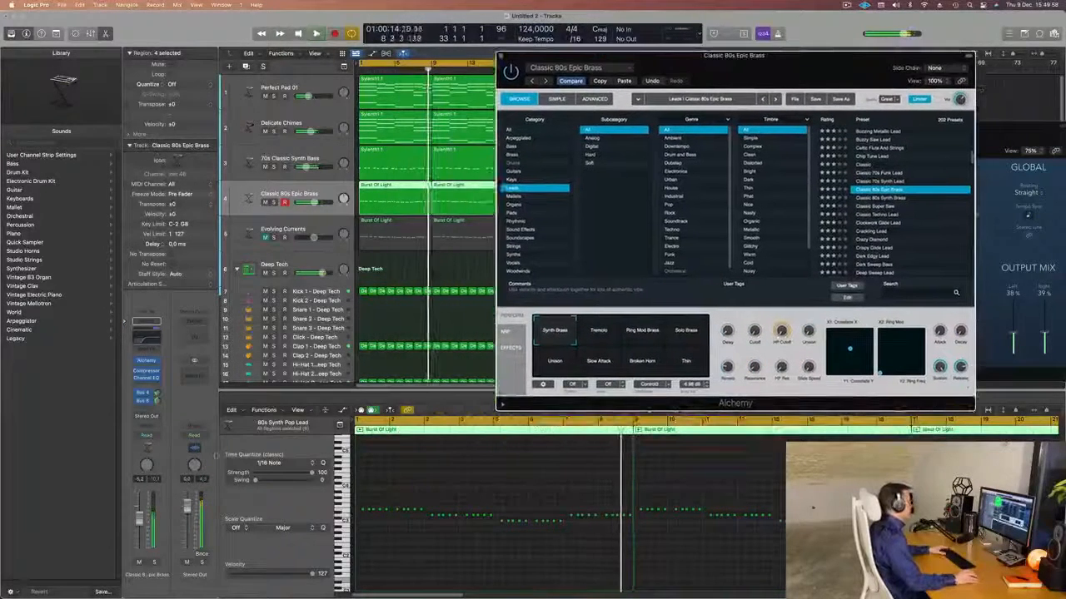
pyautogui.press('space')
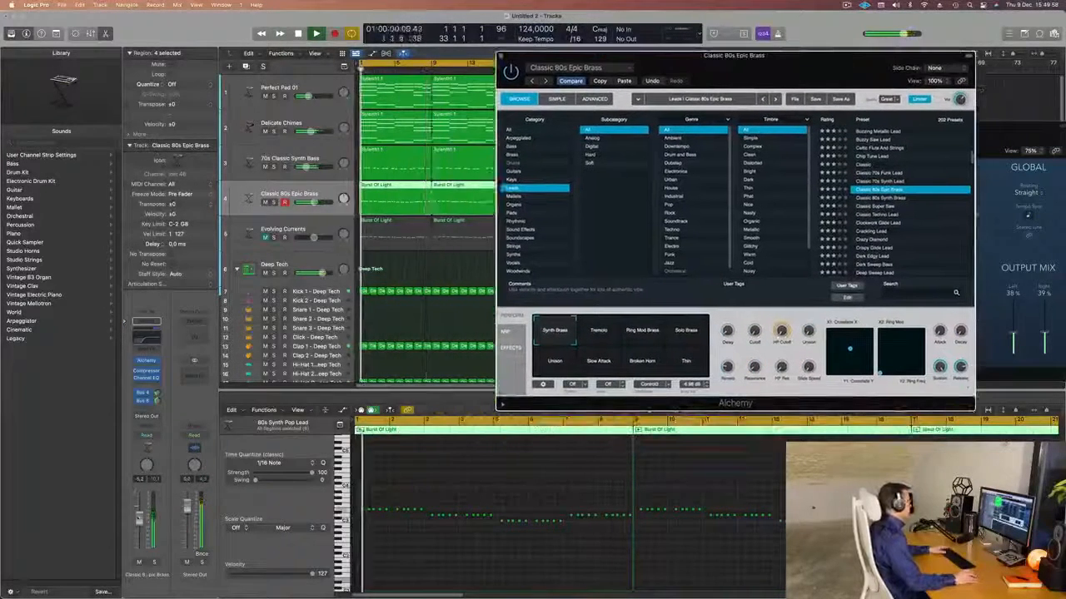
pyautogui.click(597, 347)
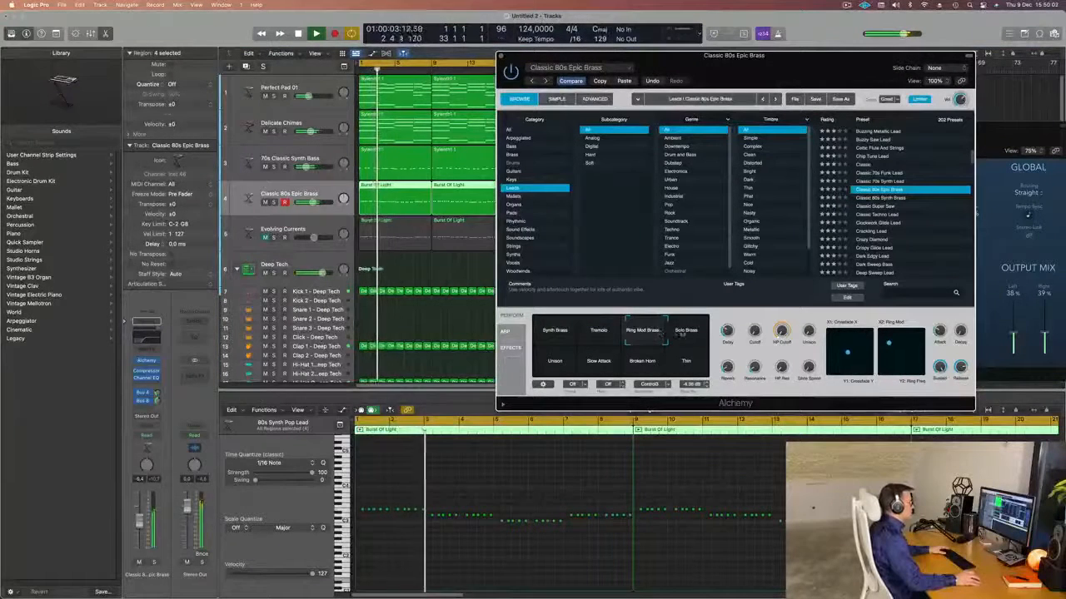
pyautogui.click(687, 334)
pyautogui.click(691, 366)
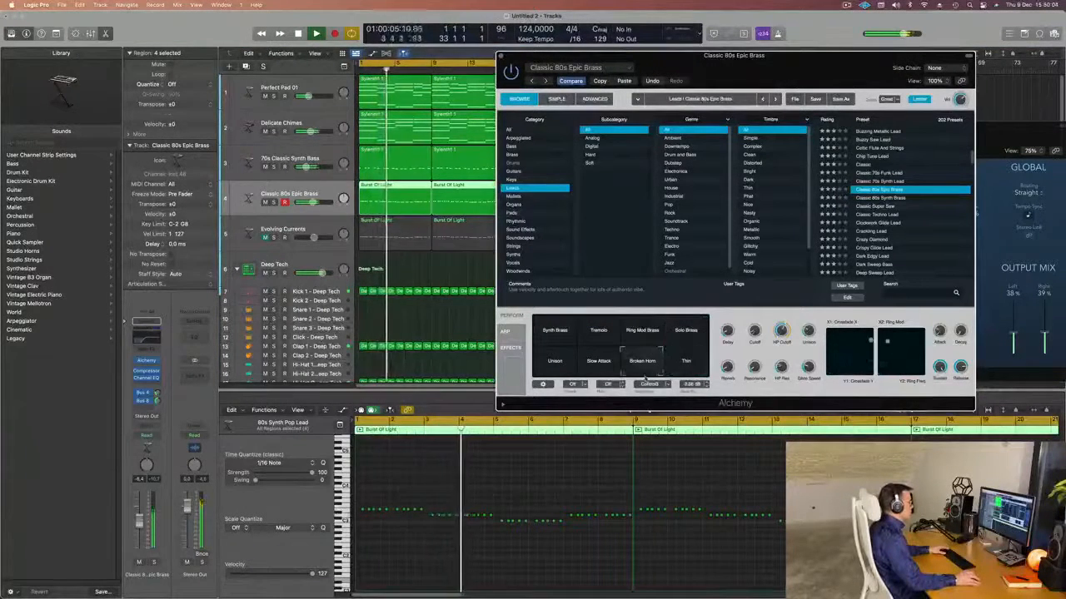
pyautogui.click(612, 372)
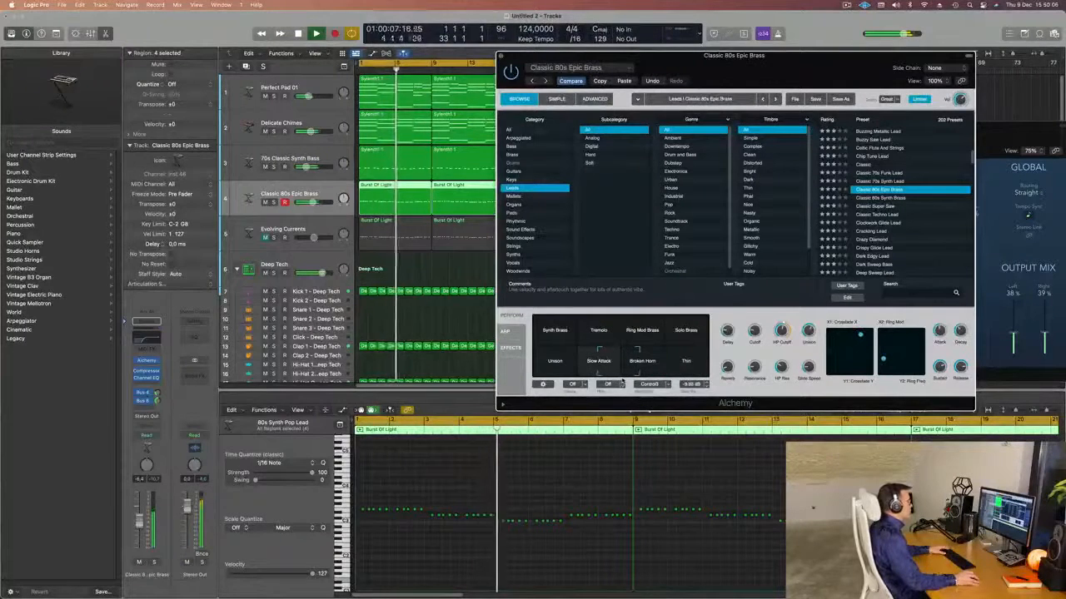
pyautogui.click(551, 372)
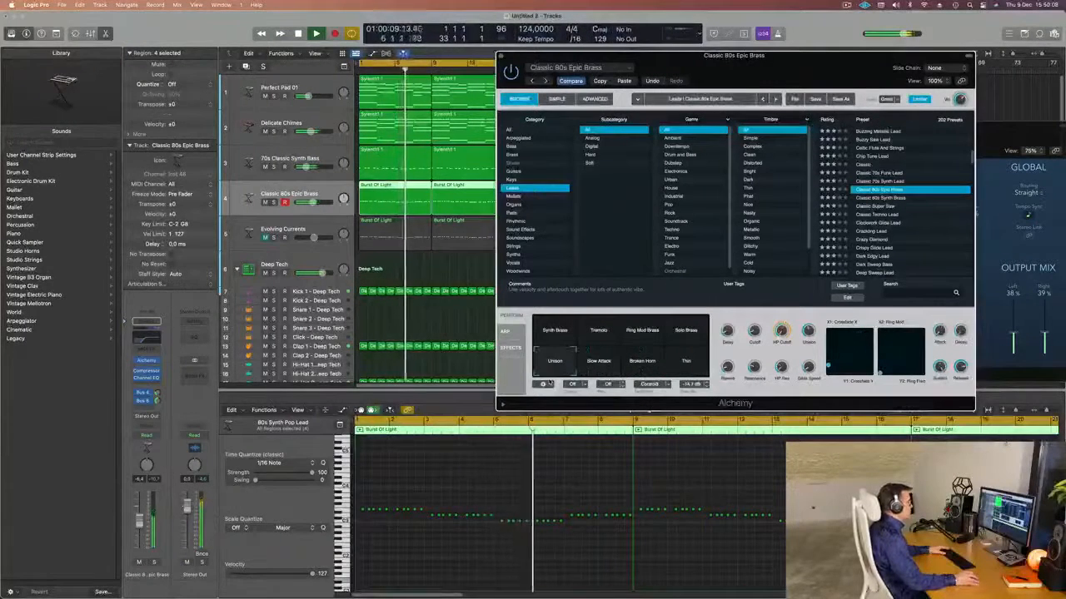
# Step: Try the Crazy Diamond preset on the lead track and lower the track's volume to about -9.4 dB
pyautogui.scroll(-2, 897, 216)
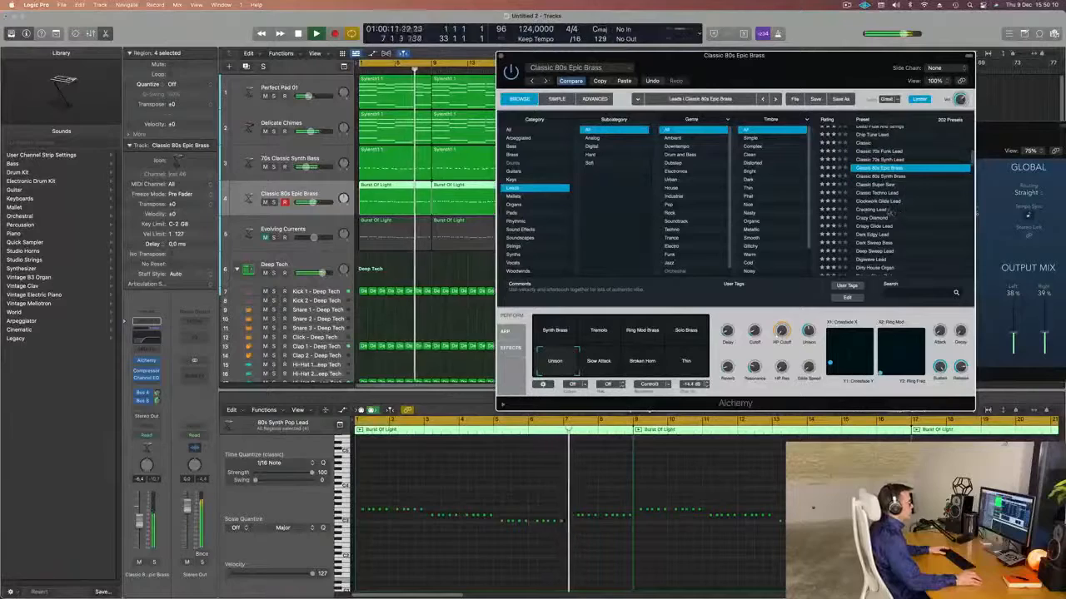
pyautogui.click(884, 218)
pyautogui.moveTo(824, 56); pyautogui.dragTo(794, 57)
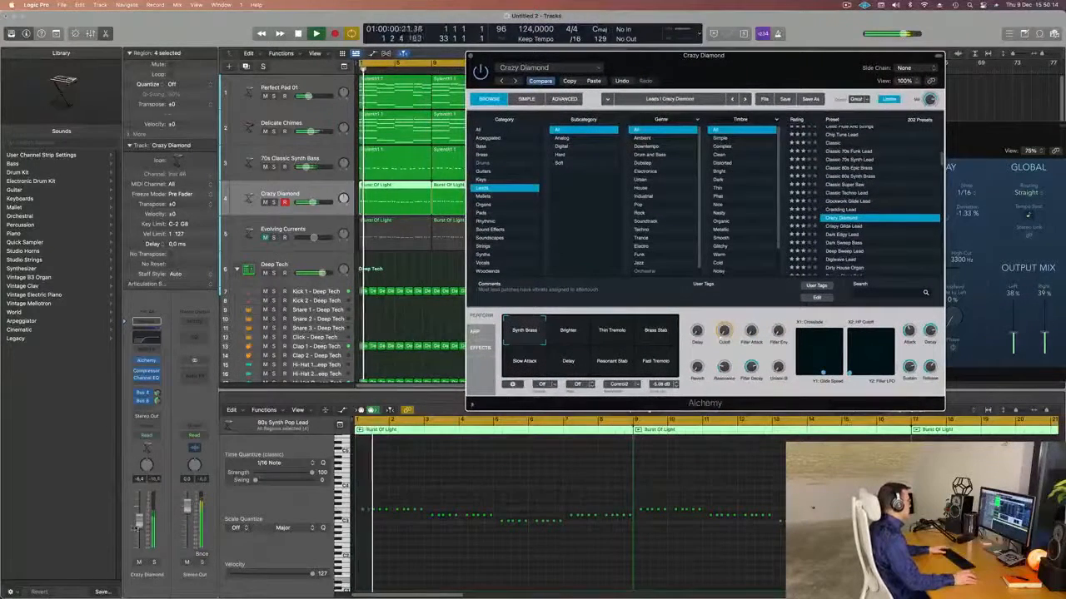
pyautogui.moveTo(138, 523); pyautogui.dragTo(138, 527)
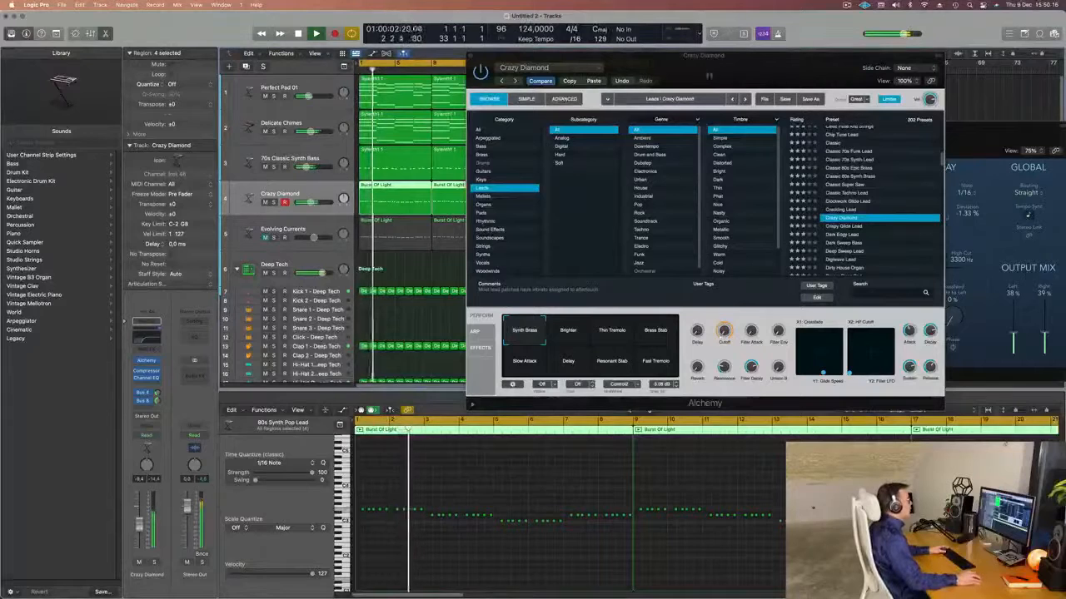
# Step: Try the Digiwave Lead, Dirty House Organ and Elastic Saw Lead presets on the lead track
pyautogui.scroll(-3, 845, 221)
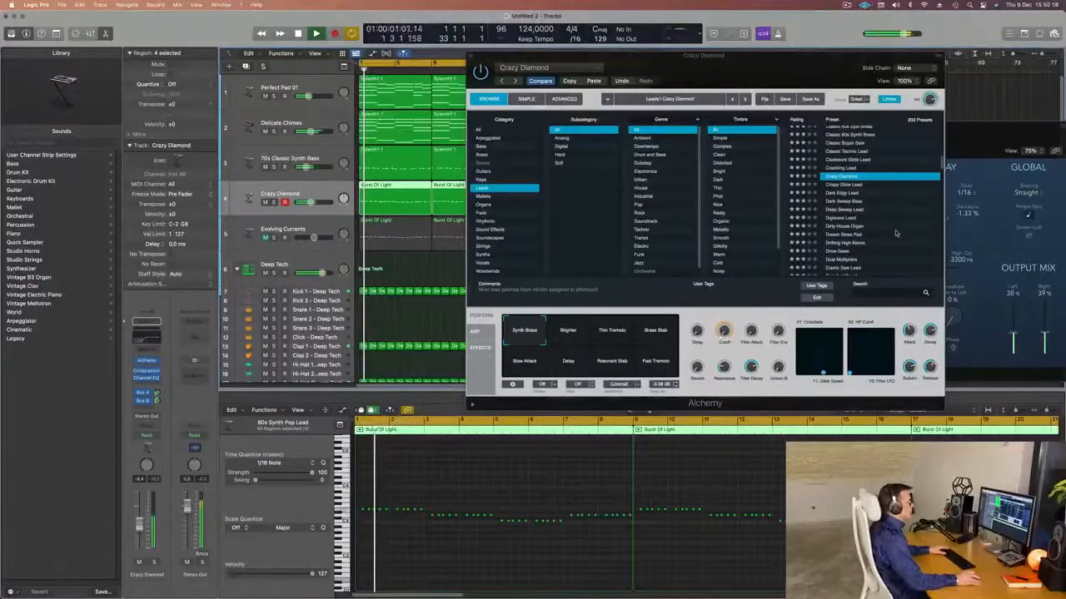
pyautogui.click(844, 218)
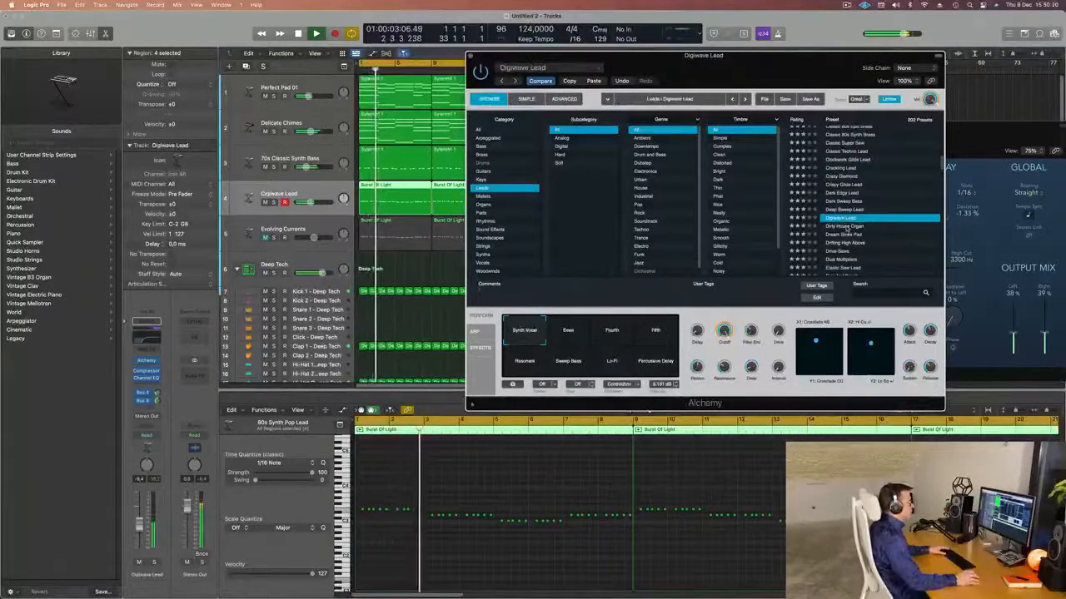
pyautogui.click(837, 226)
pyautogui.scroll(-3, 866, 229)
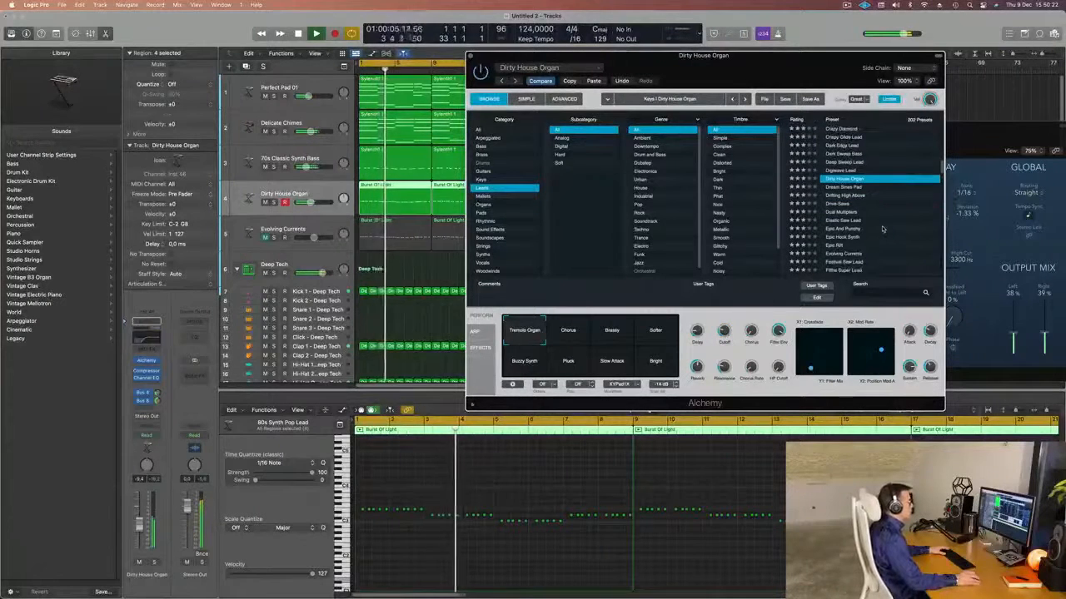
pyautogui.click(896, 220)
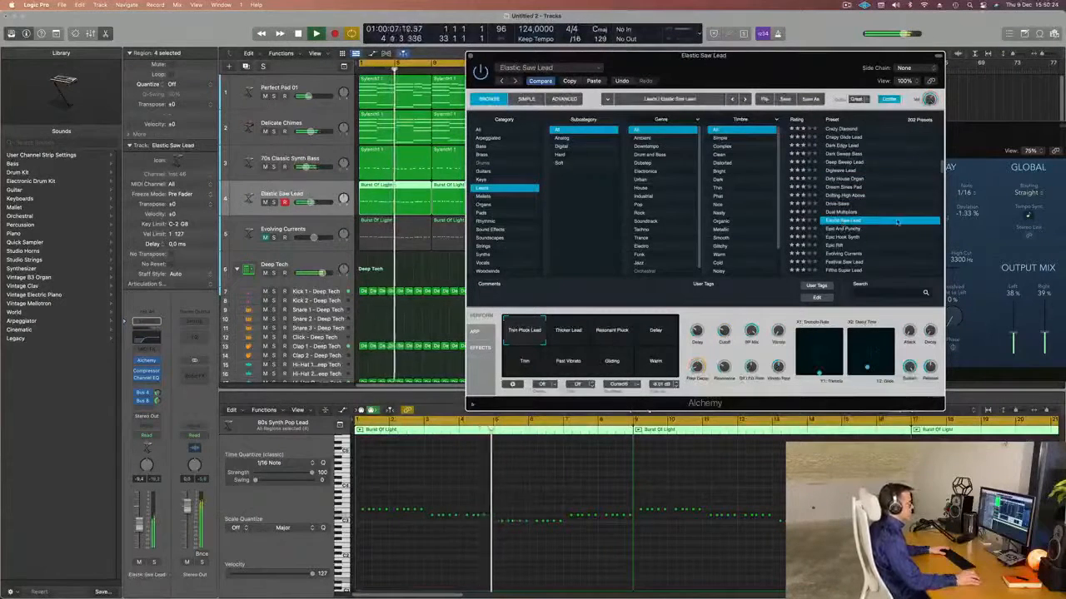
# Step: Try the Epic Rift and Gaseous Lead presets on the lead track
pyautogui.scroll(-3, 897, 220)
pyautogui.click(891, 195)
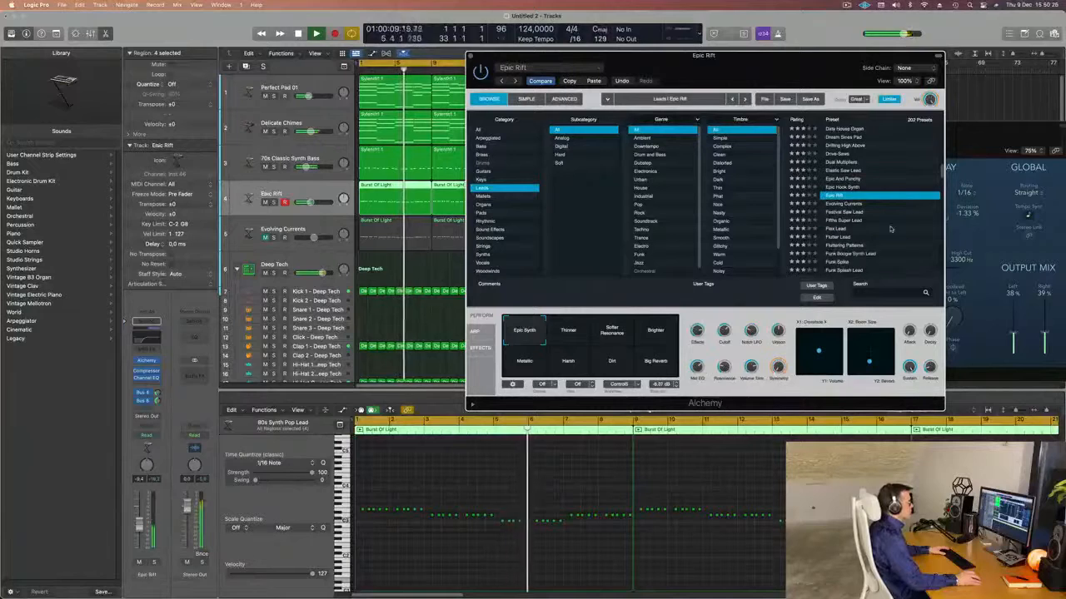
pyautogui.scroll(-3, 890, 229)
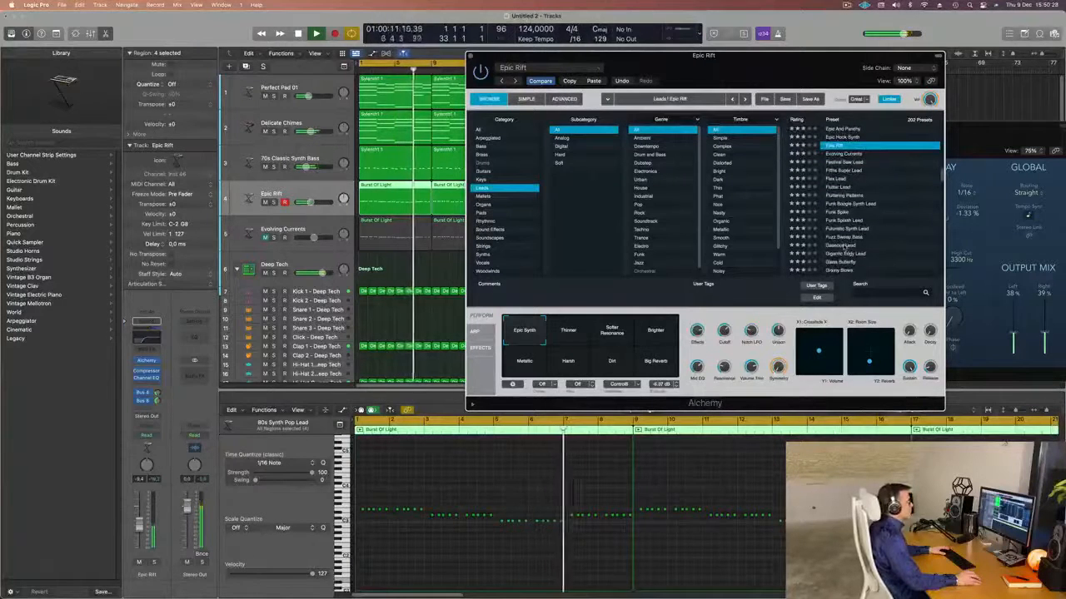
pyautogui.click(845, 245)
pyautogui.scroll(-1, 895, 233)
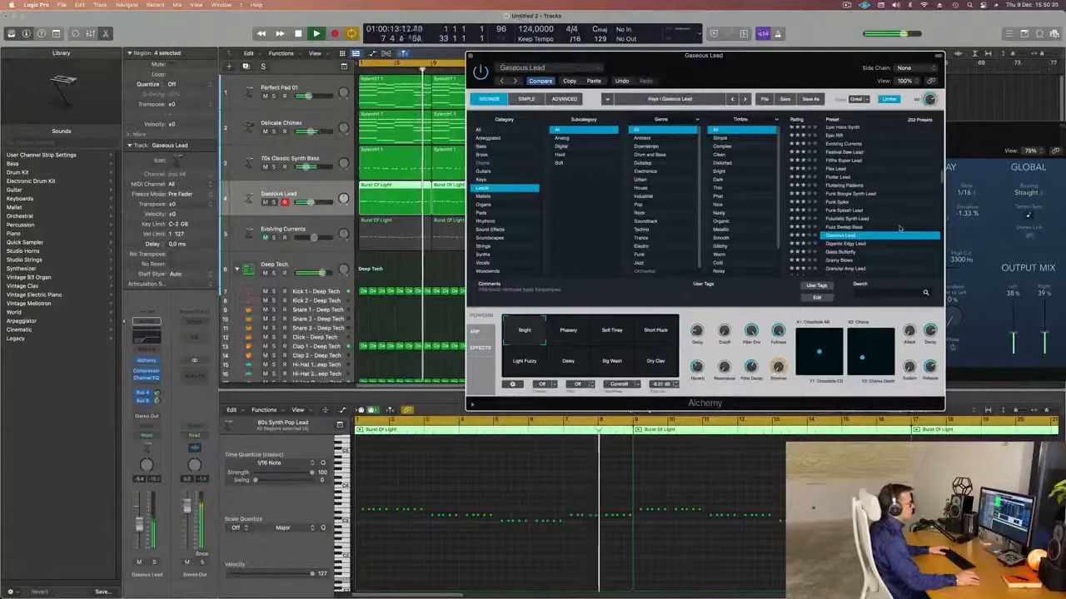
# Step: Load the Hard Metal Lead preset from the Leads category in the lead track's Alchemy
pyautogui.scroll(-2, 899, 228)
pyautogui.scroll(-2, 899, 218)
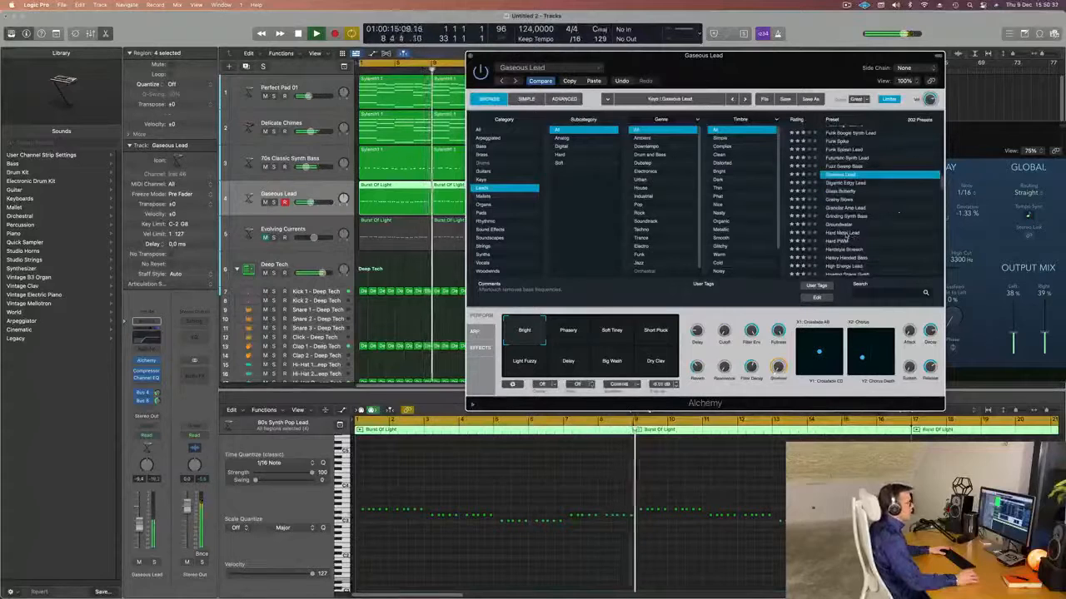
pyautogui.click(899, 233)
pyautogui.scroll(-3, 907, 187)
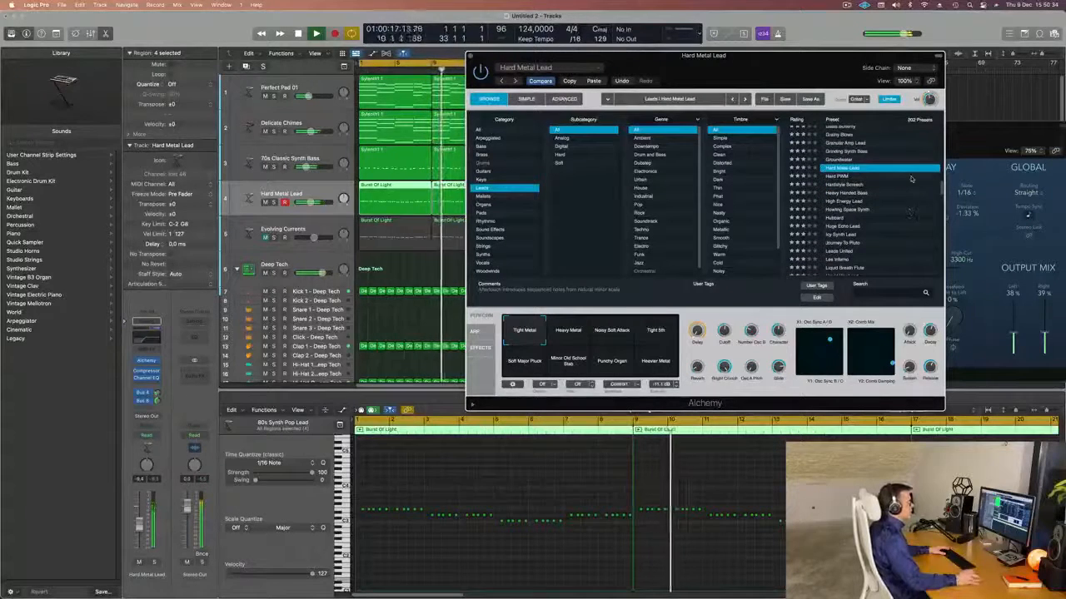
# Step: Audition Hard Metal Lead's performance snapshots, including Heavy Metal, Tight 5th and Minor Old School Stab
pyautogui.click(568, 333)
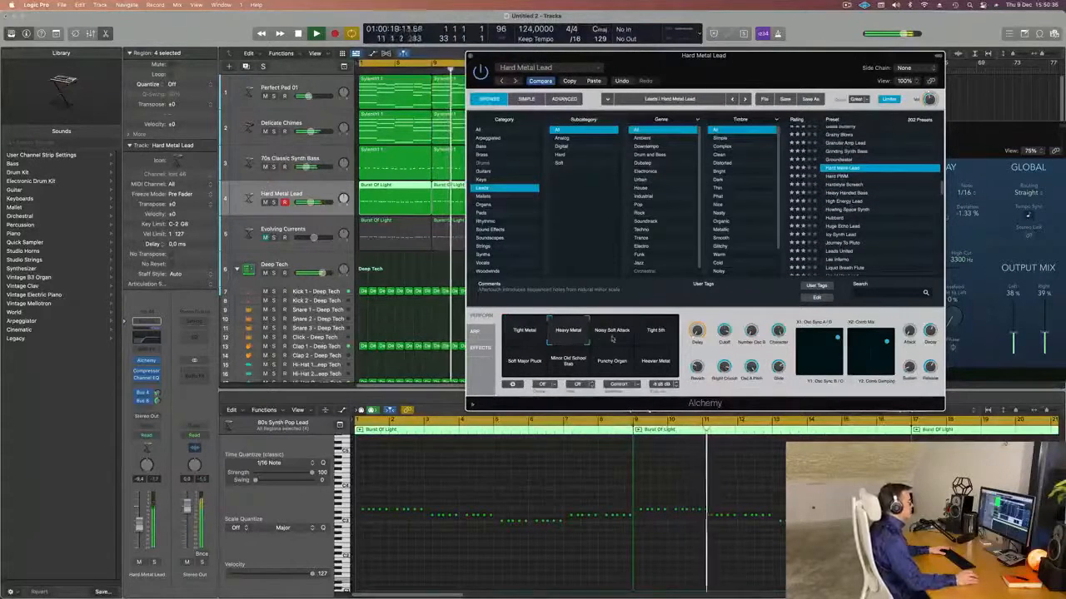
pyautogui.click(656, 333)
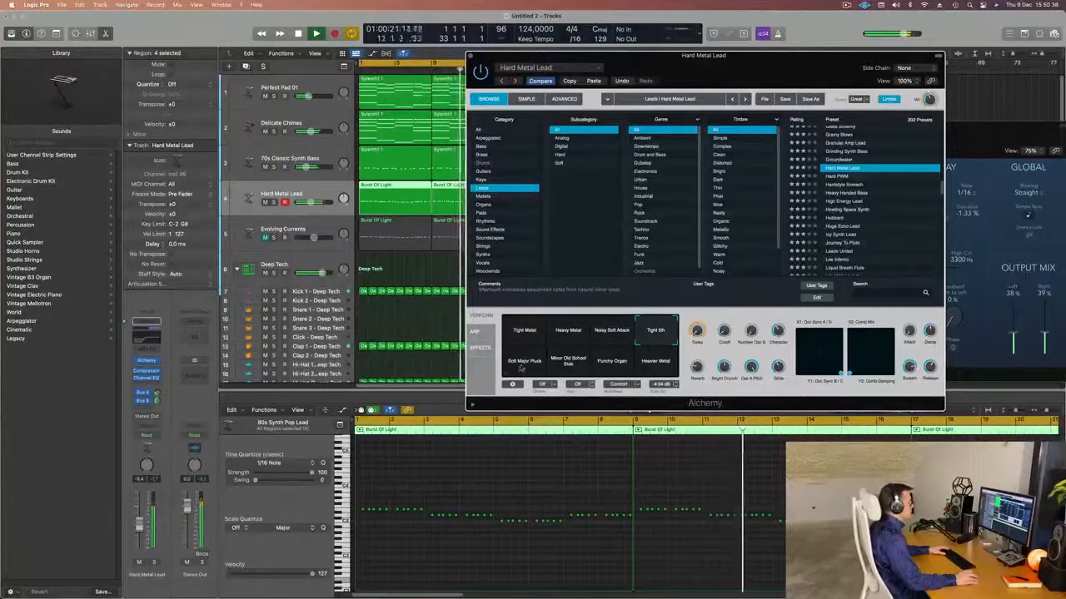
pyautogui.click(568, 361)
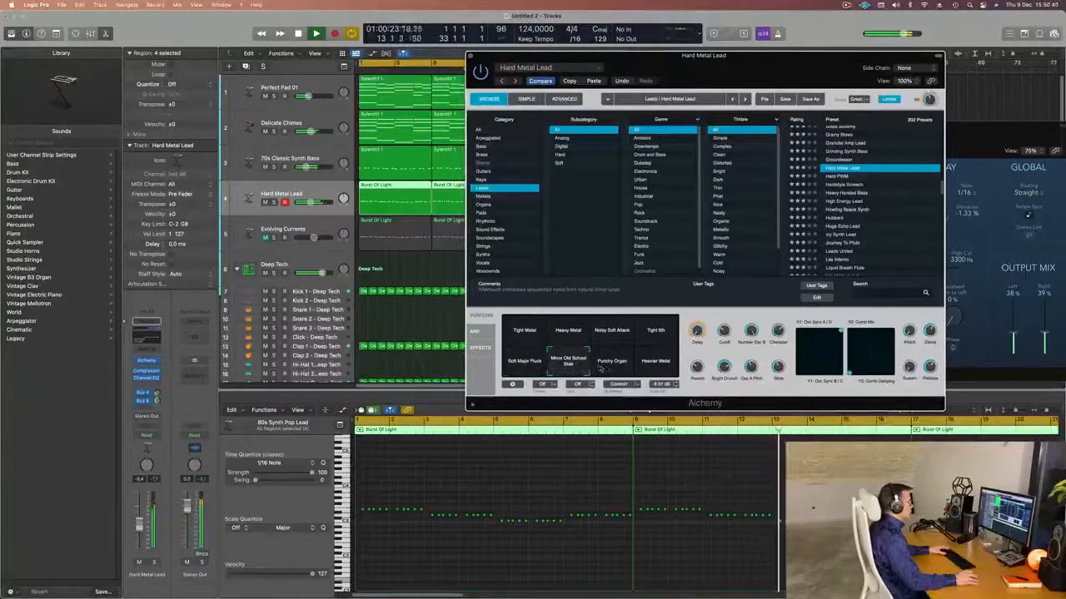
pyautogui.click(652, 366)
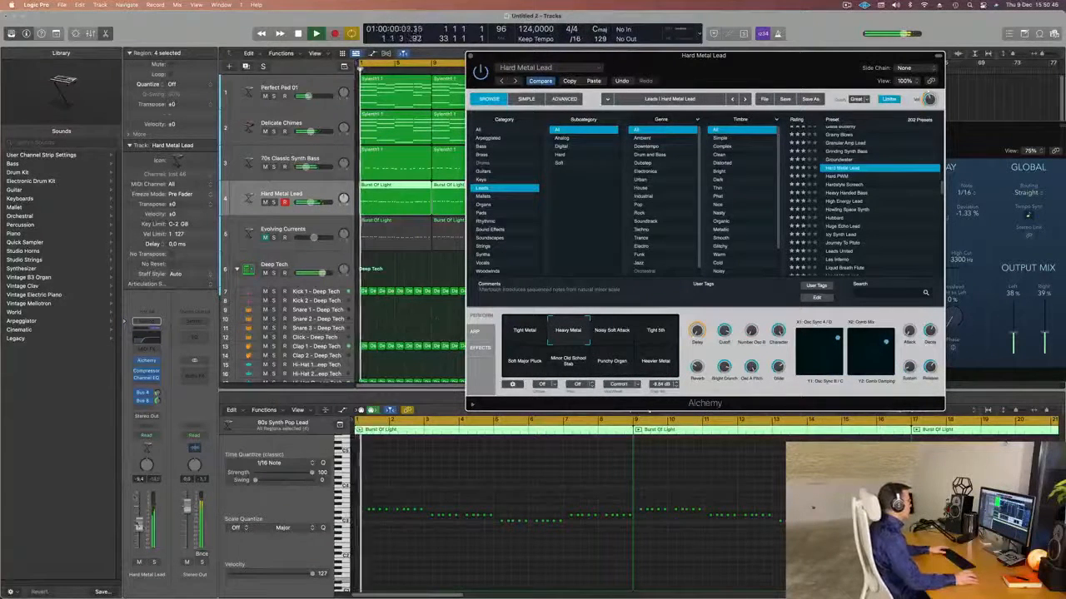
# Step: Lower the Hard Metal Lead track's volume to about -11 dB, choose the Tight Metal snapshot and close Alchemy
pyautogui.moveTo(139, 529); pyautogui.dragTo(139, 532)
pyautogui.click(536, 333)
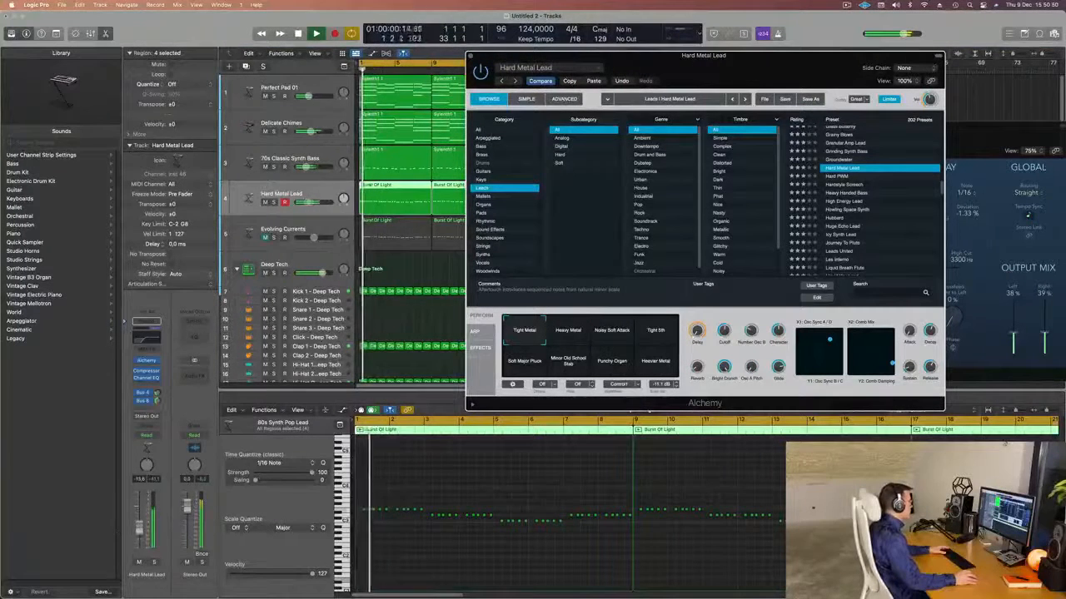
pyautogui.moveTo(141, 526); pyautogui.dragTo(140, 525)
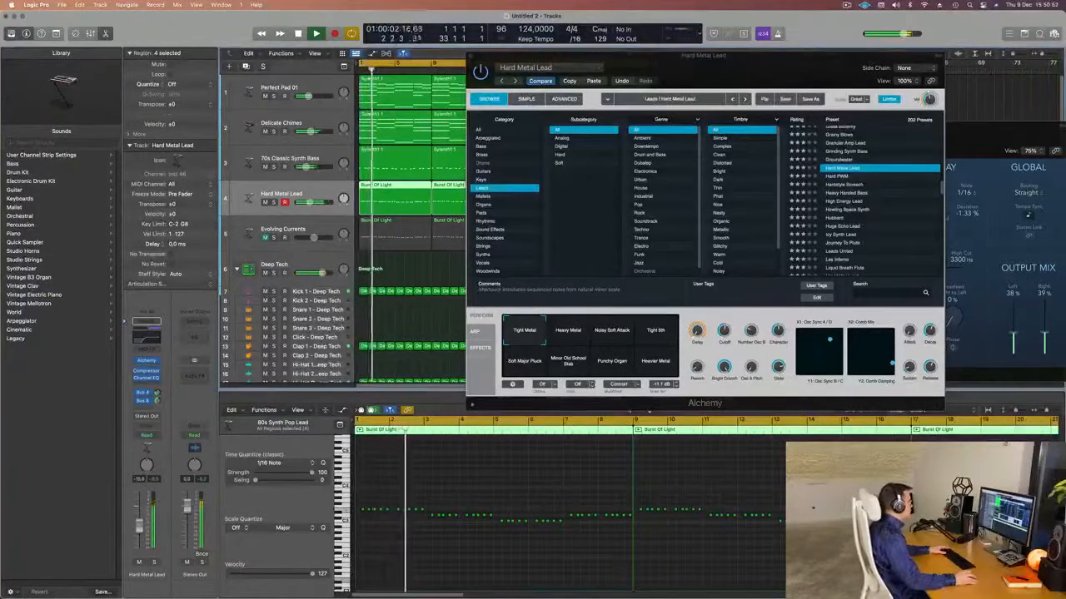
pyautogui.click(470, 57)
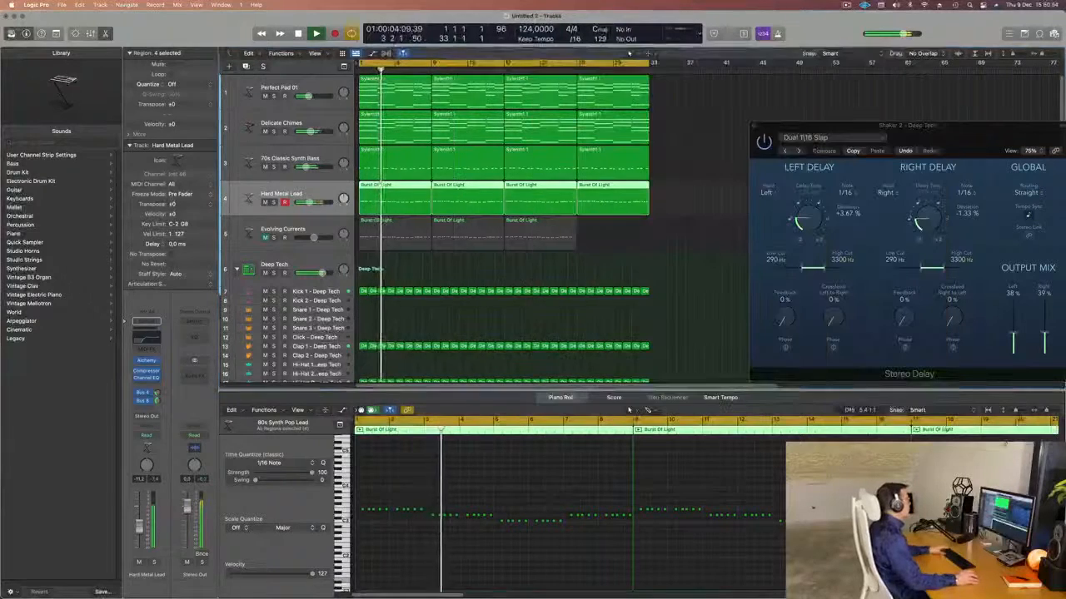
# Step: Unmute the Evolving Currents track and copy its third Burst Of Light region to bar 25 to fill the loop
pyautogui.scroll(-1, 582, 233)
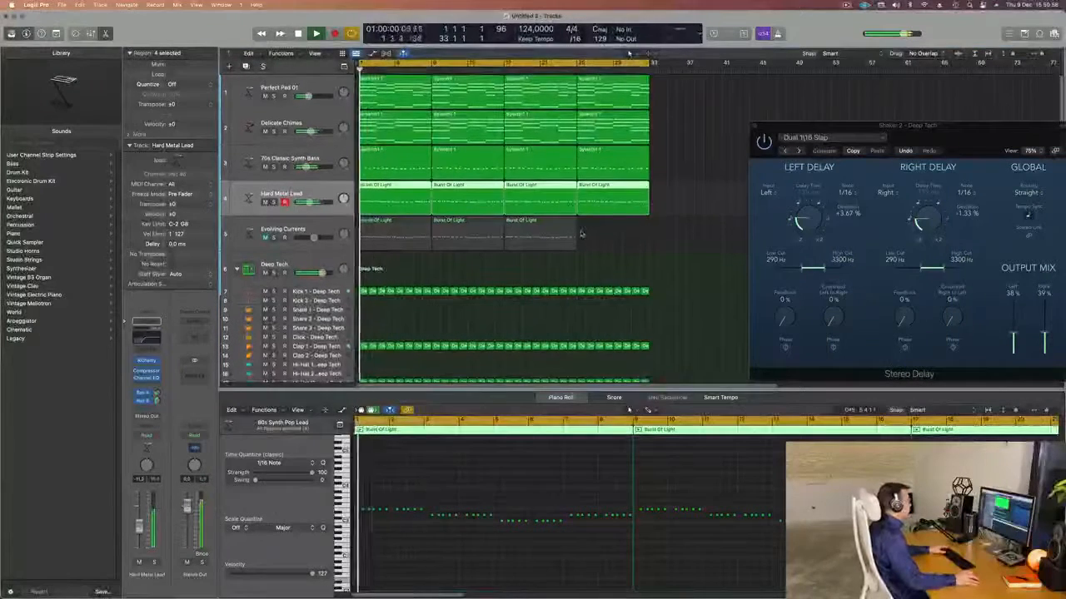
pyautogui.click(582, 233)
pyautogui.moveTo(535, 233); pyautogui.dragTo(596, 233)
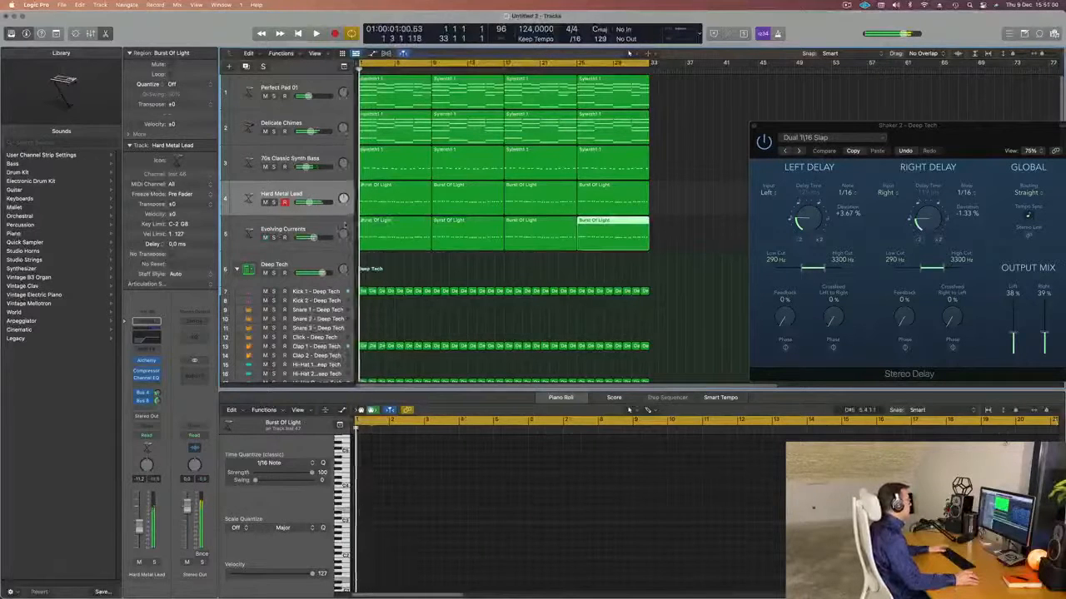
pyautogui.click(324, 227)
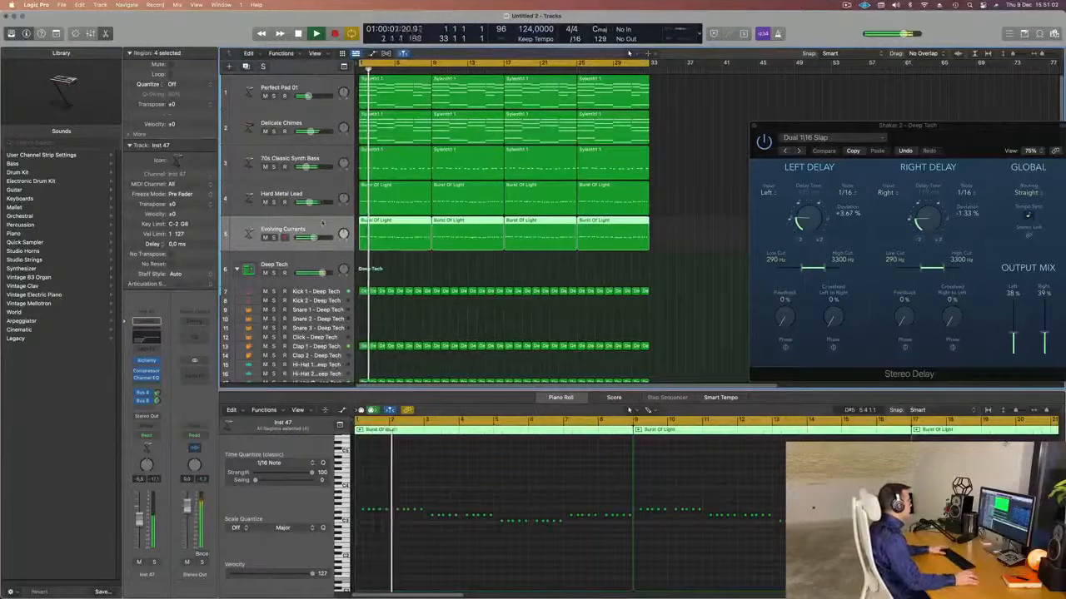
# Step: Lower the Hard Metal Lead volume to about -13.6 dB and briefly mute it to compare the mix
pyautogui.click(338, 193)
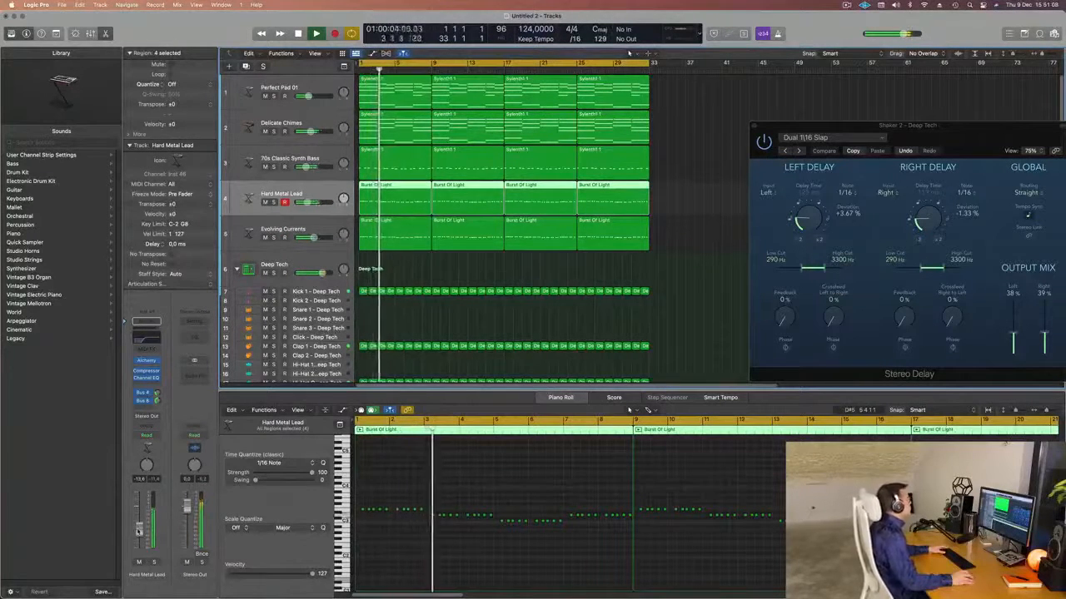
pyautogui.click(139, 562)
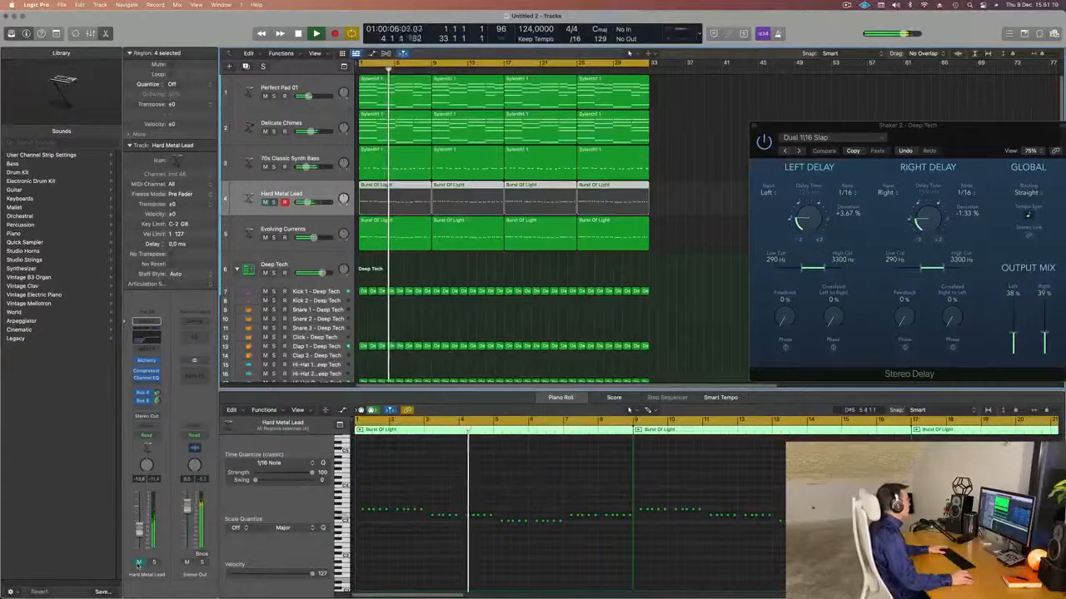
pyautogui.click(139, 562)
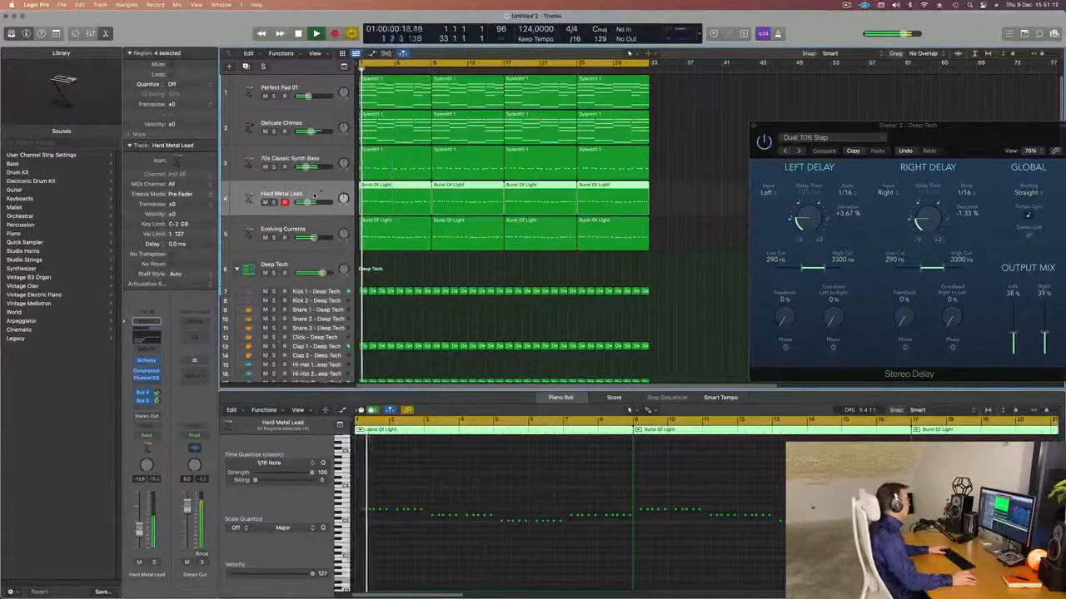
# Step: Route the outputs of the Hard Metal Lead and Evolving Currents channel strips together to Bus 9
pyautogui.press('x')
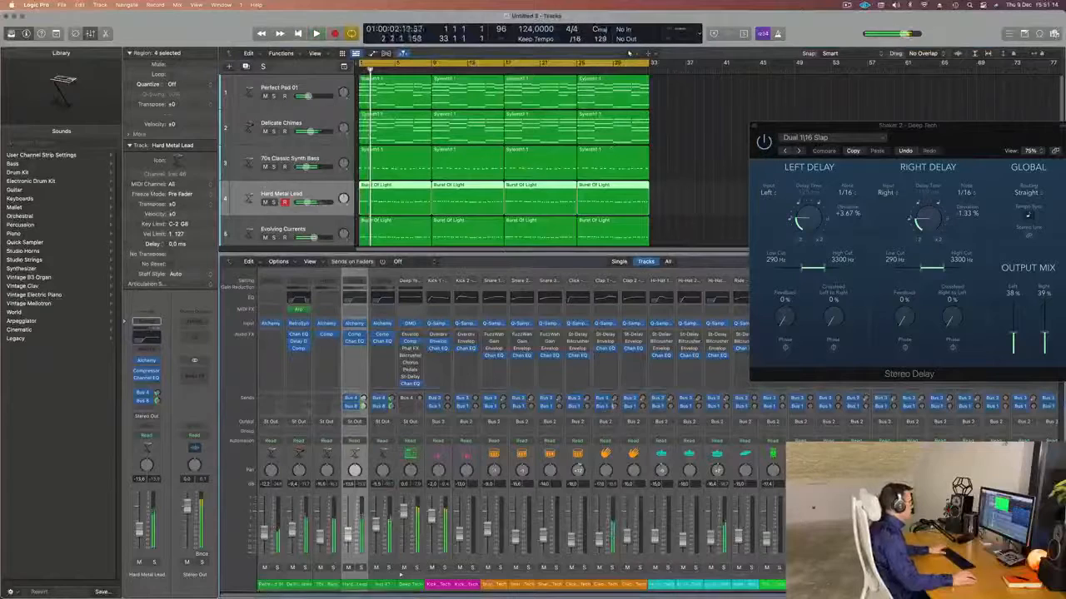
pyautogui.keyDown('shift'); pyautogui.click(384, 581); pyautogui.keyUp('shift')
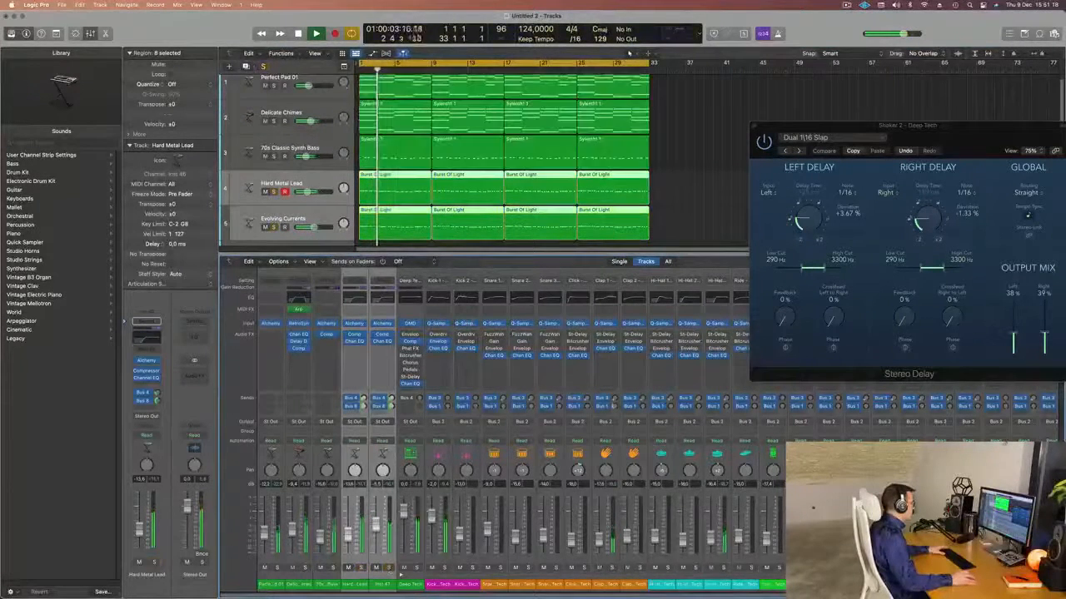
pyautogui.click(384, 422)
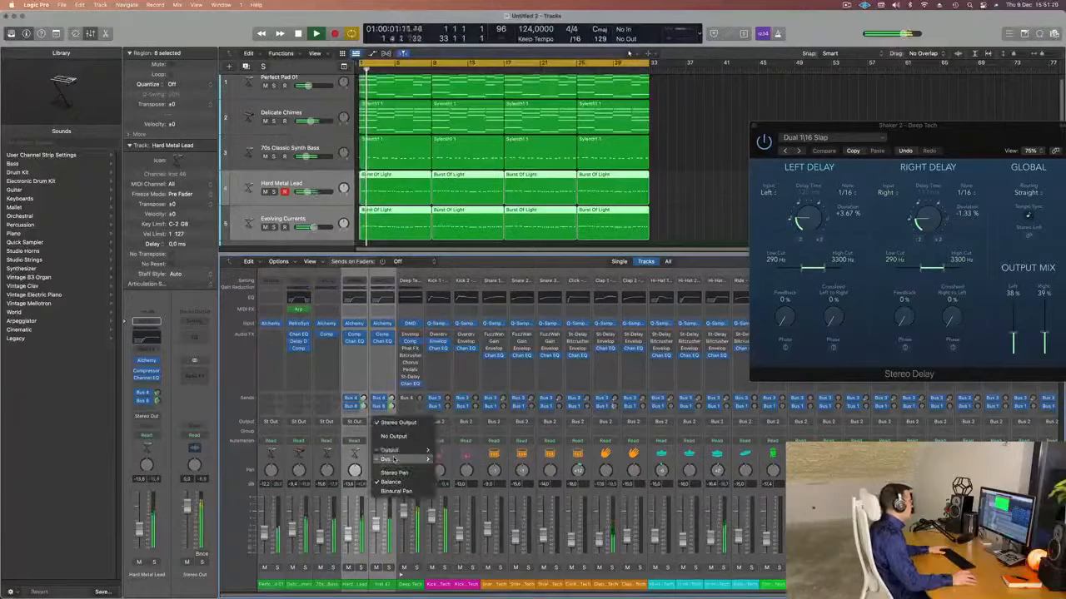
pyautogui.moveTo(396, 460)
pyautogui.click(481, 319)
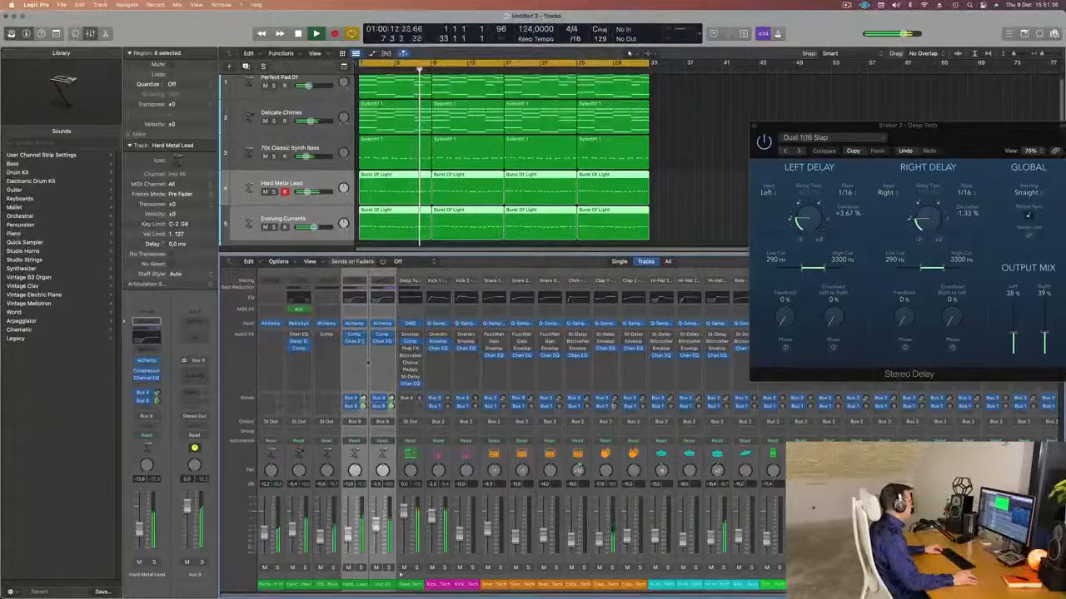
# Step: Move the Compressor from the Delicate Chimes channel strip onto the Aux 9 channel strip
pyautogui.click(368, 363)
pyautogui.click(356, 335)
pyautogui.click(354, 375)
pyautogui.click(355, 374)
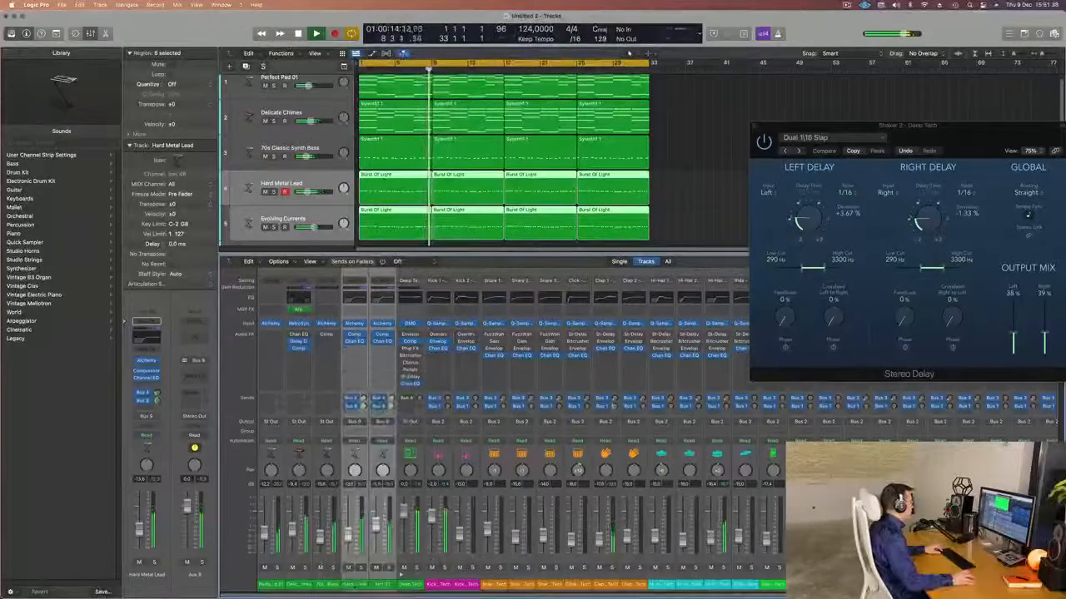
pyautogui.click(359, 585)
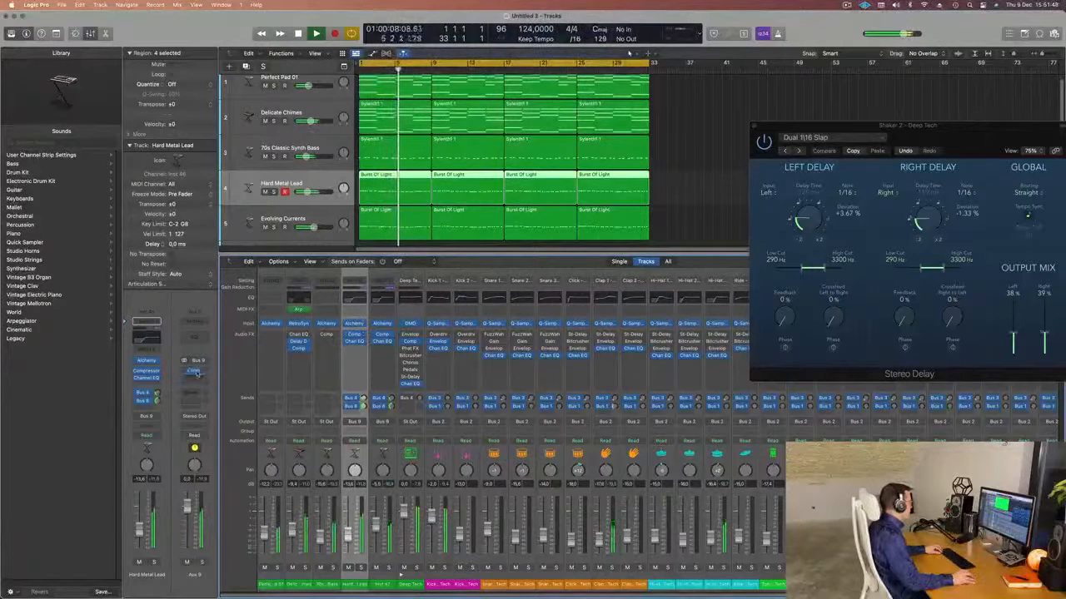
pyautogui.moveTo(197, 374); pyautogui.dragTo(197, 374)
pyautogui.press('Return')
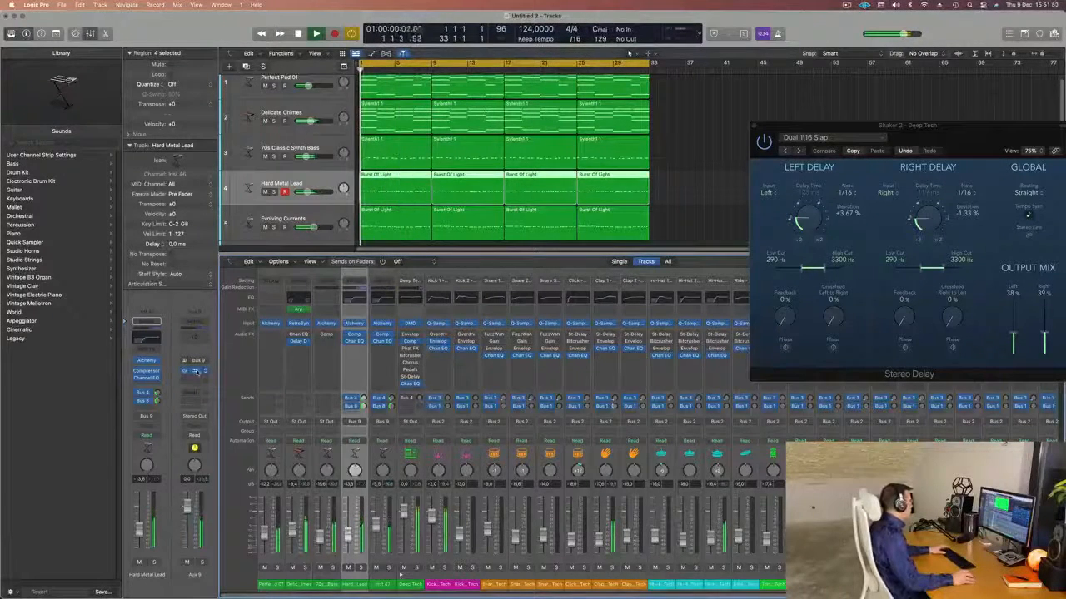
# Step: Open the Aux 9 Compressor and set its side chain source to Internal
pyautogui.click(197, 372)
pyautogui.moveTo(668, 133); pyautogui.dragTo(570, 141)
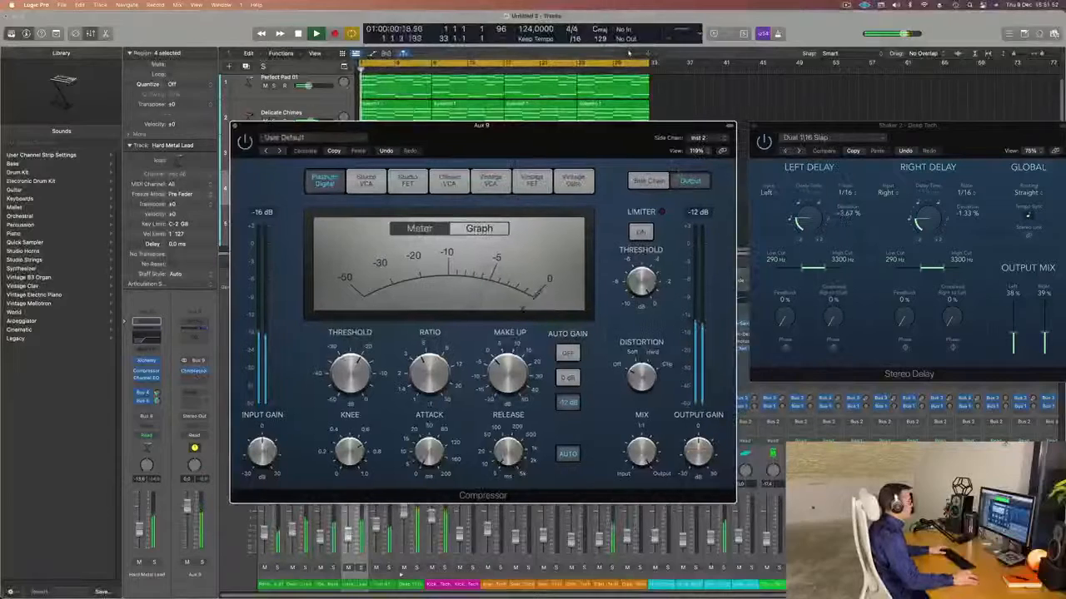
pyautogui.click(698, 138)
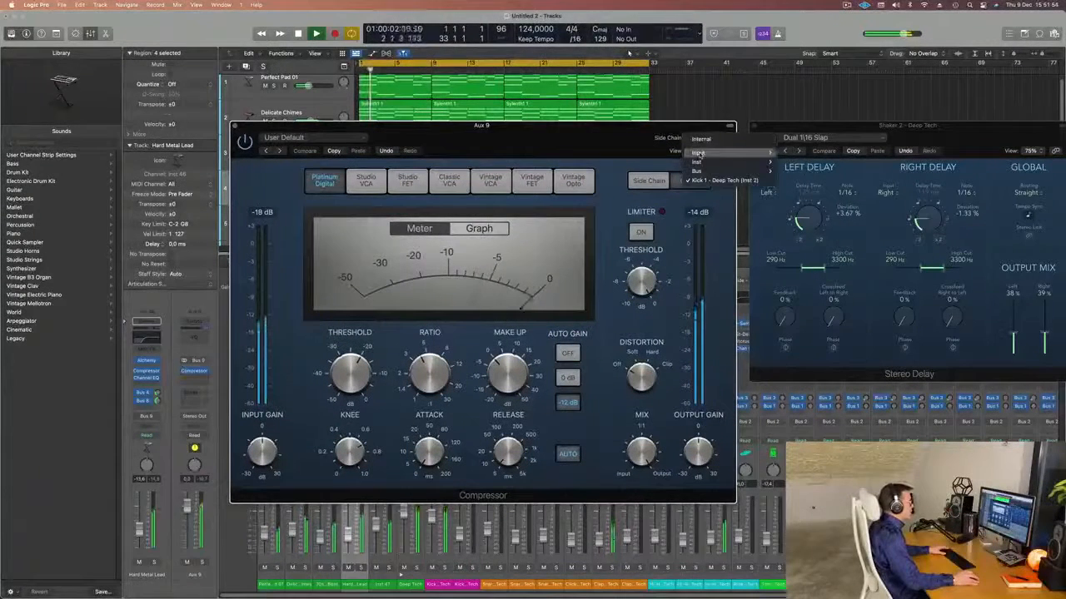
pyautogui.click(668, 138)
pyautogui.moveTo(668, 138); pyautogui.dragTo(678, 137)
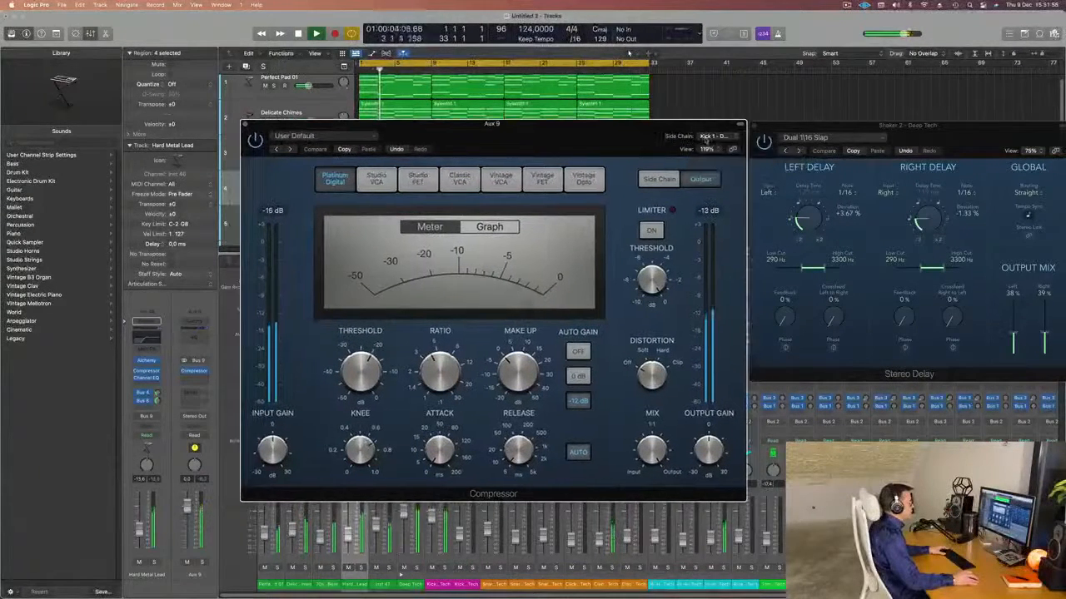
pyautogui.click(714, 137)
pyautogui.click(723, 98)
# Step: Lower the Compressor's threshold, set attack to 0 ms and release to 290 ms, and turn down the Aux 9 volume
pyautogui.moveTo(564, 150); pyautogui.dragTo(634, 140)
pyautogui.moveTo(435, 362); pyautogui.dragTo(440, 386)
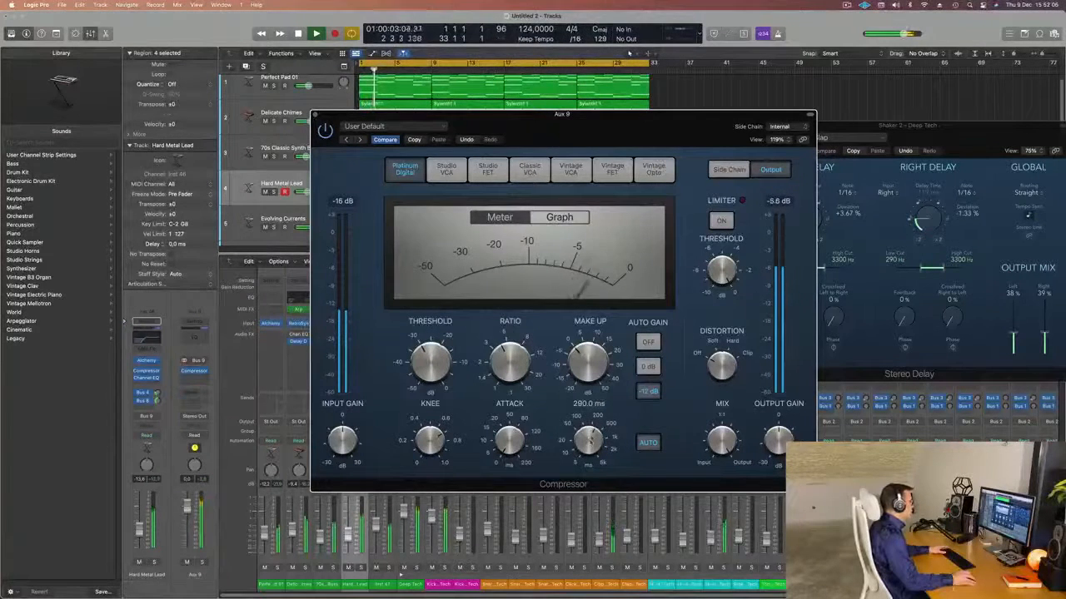
pyautogui.press('space')
pyautogui.press('space')
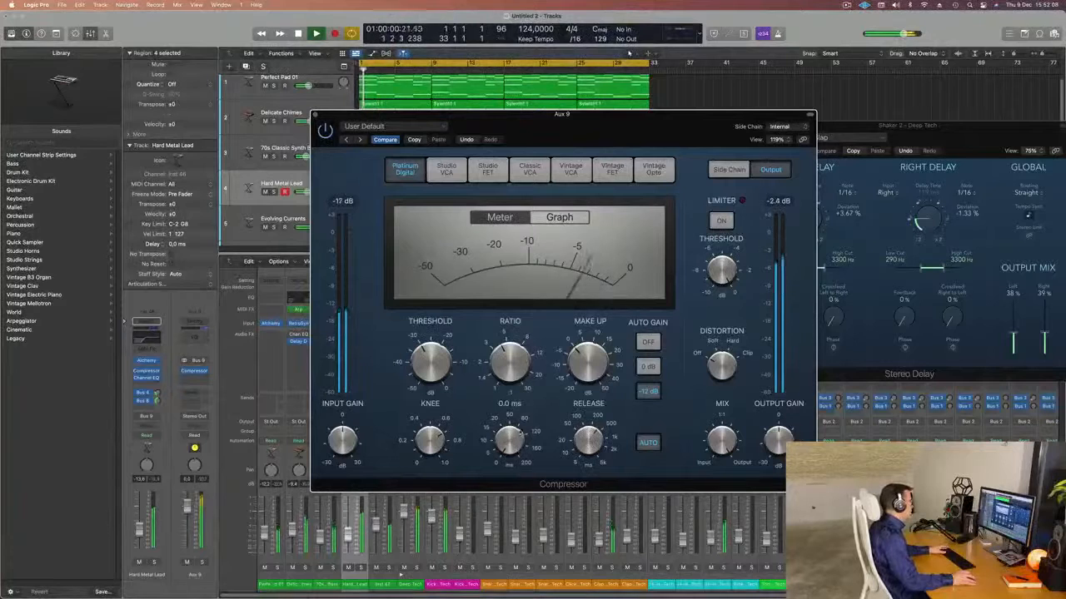
pyautogui.press('space')
pyautogui.press('space')
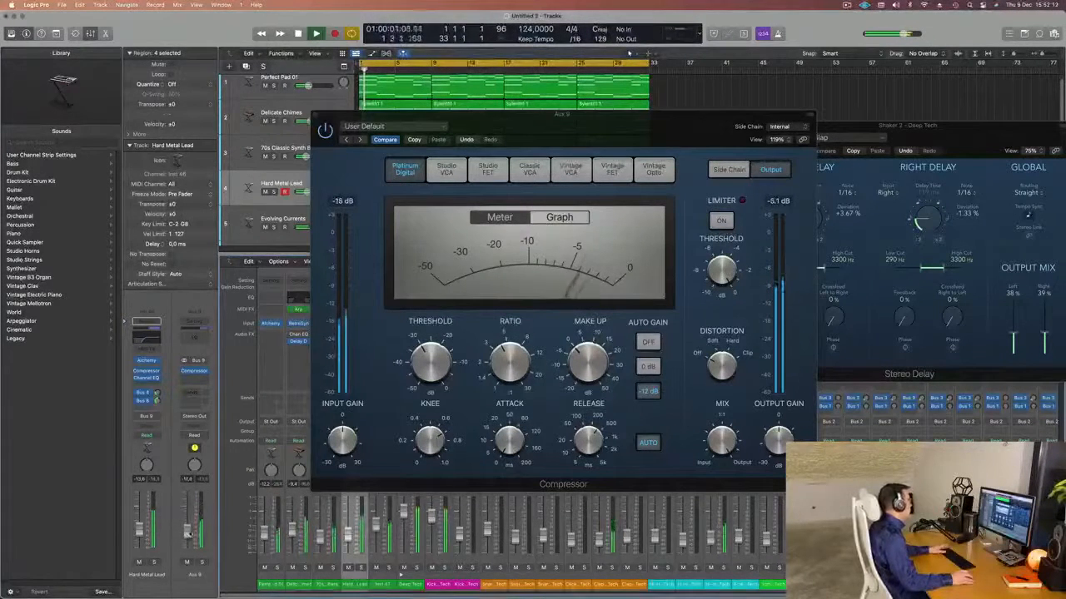
pyautogui.click(320, 115)
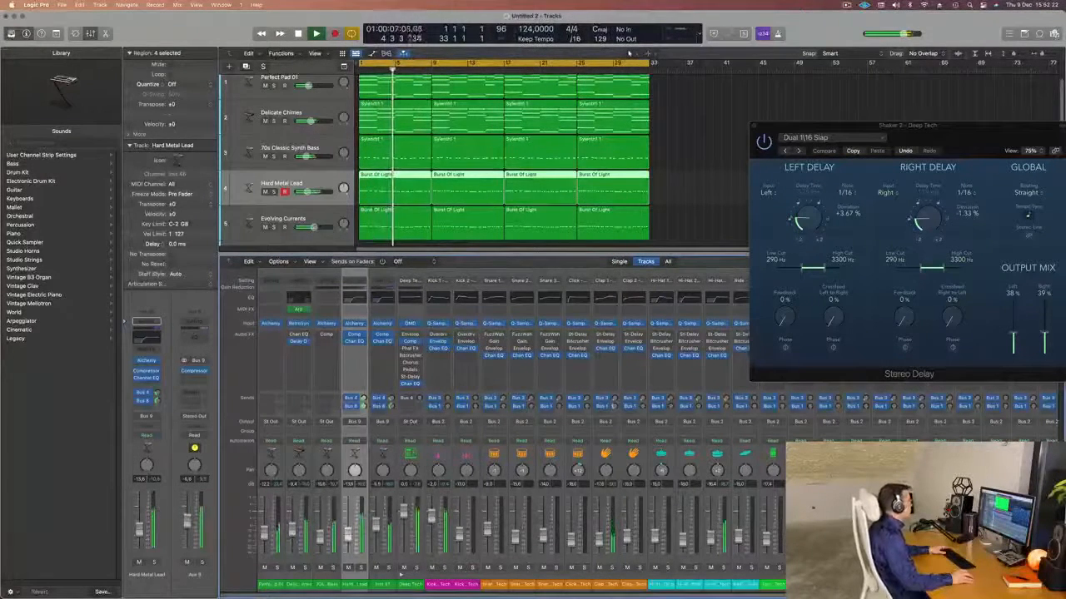
# Step: Close the Shaker 2 Stereo Delay window and the mixer to bring back the full arrangement
pyautogui.moveTo(945, 130); pyautogui.dragTo(551, 161)
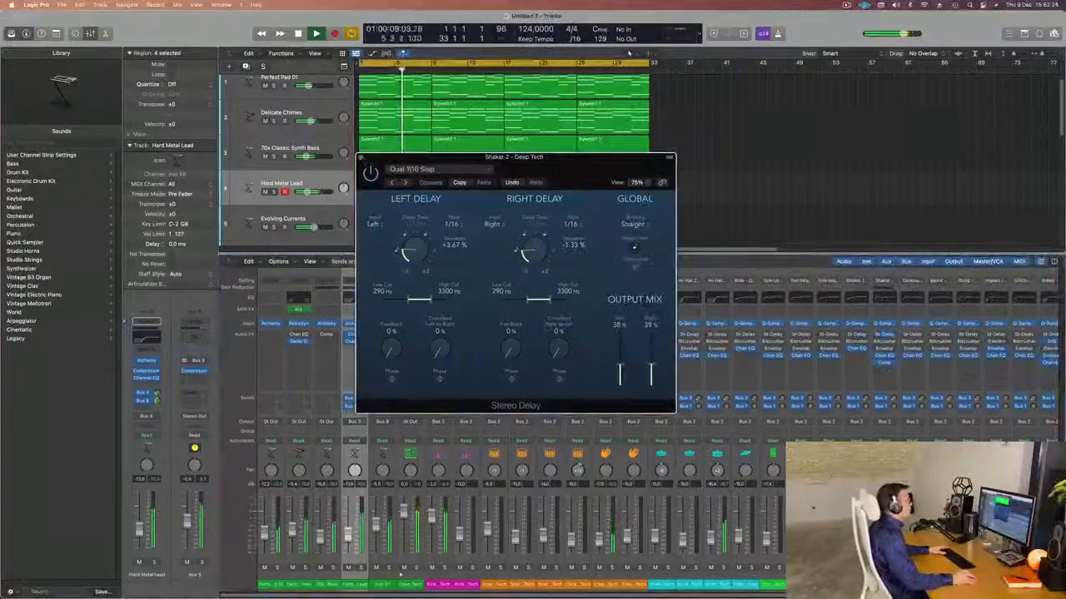
pyautogui.click(361, 158)
pyautogui.click(847, 5)
pyautogui.click(784, 103)
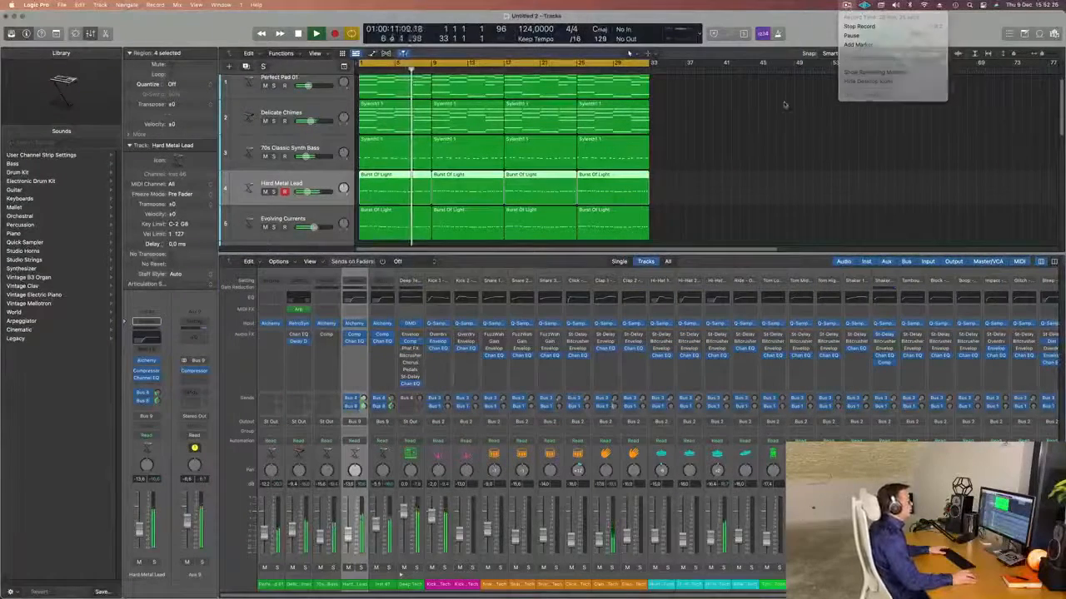
pyautogui.scroll(1, 755, 138)
pyautogui.press('x')
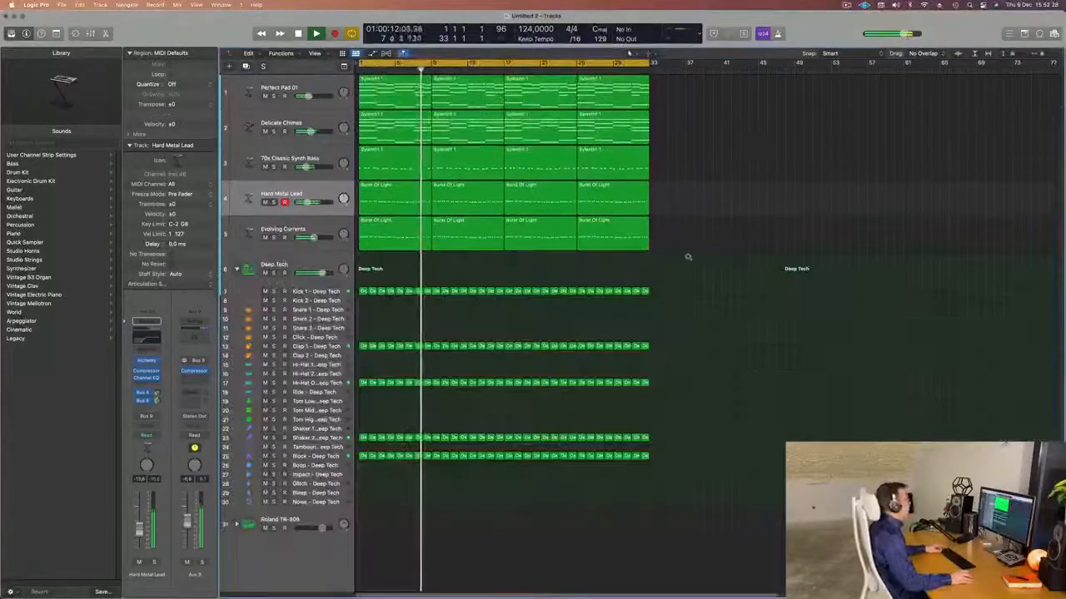
pyautogui.press('super+Up')
pyautogui.hscroll(3, 704, 306)
pyautogui.hscroll(-1, 712, 307)
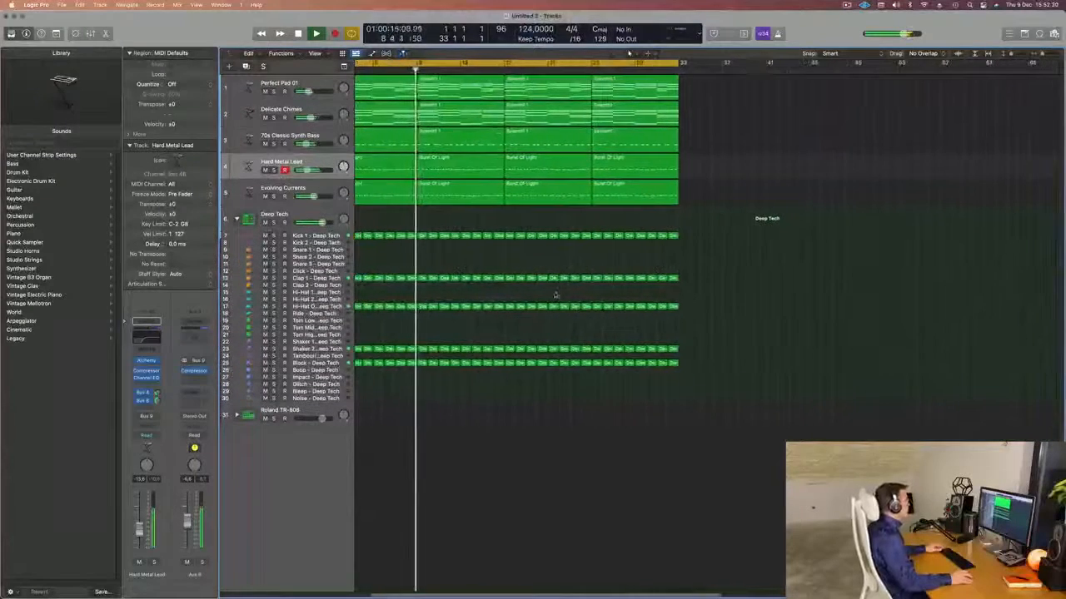
pyautogui.hscroll(-2, 450, 250)
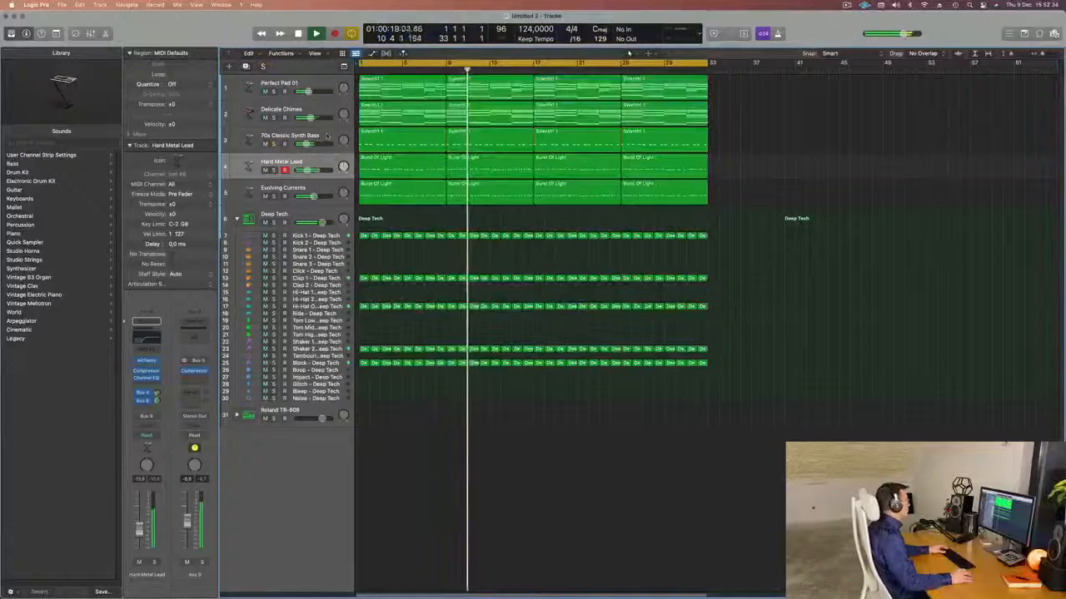
# Step: Raise the 70s Classic Synth Bass volume to about -12 dB and restart playback from the beginning
pyautogui.click(283, 142)
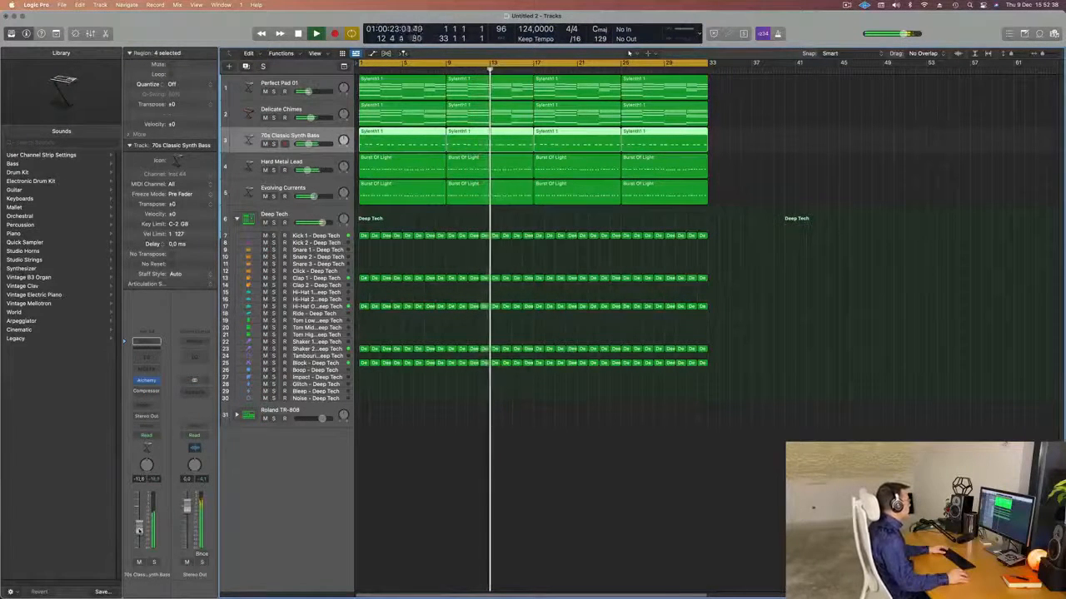
pyautogui.press('Return')
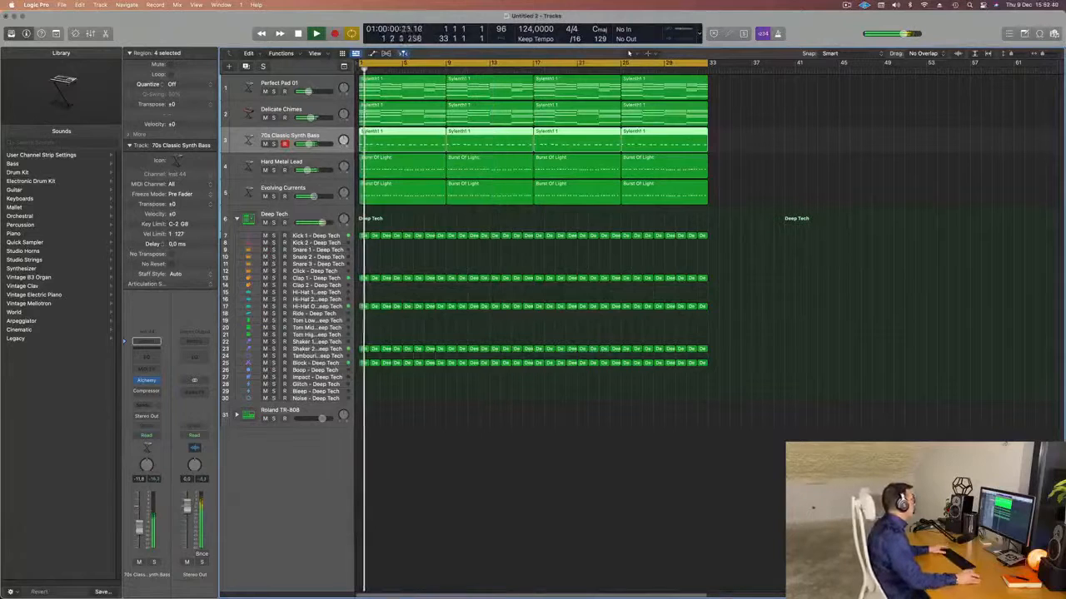
# Step: Create an arrangement track for the Aux 9 bus, show the toolbar and enlarge the track with Track Zoom
pyautogui.click(329, 190)
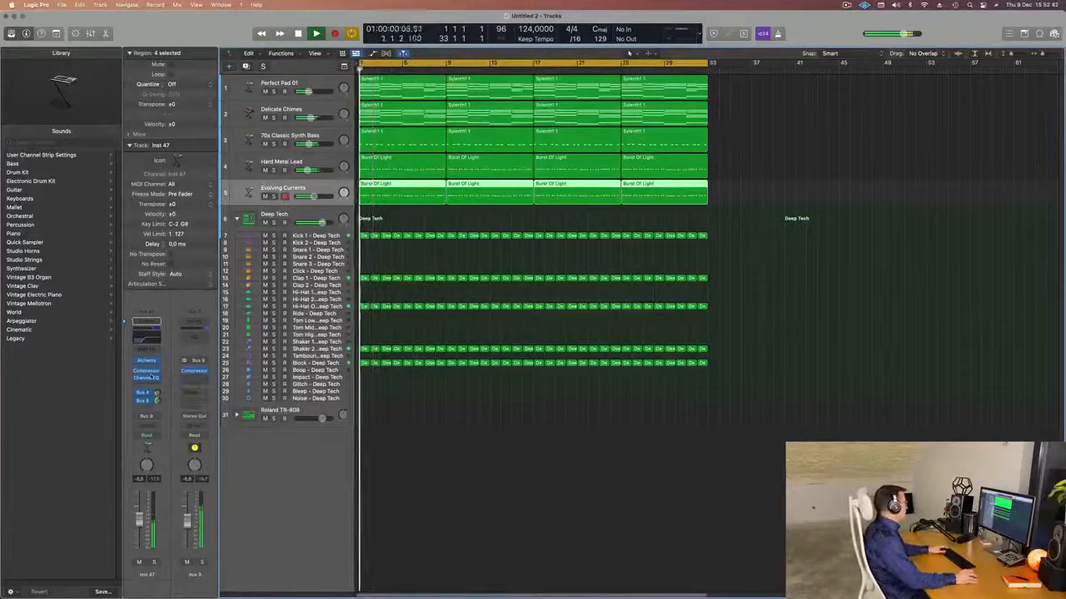
pyautogui.rightClick(196, 533)
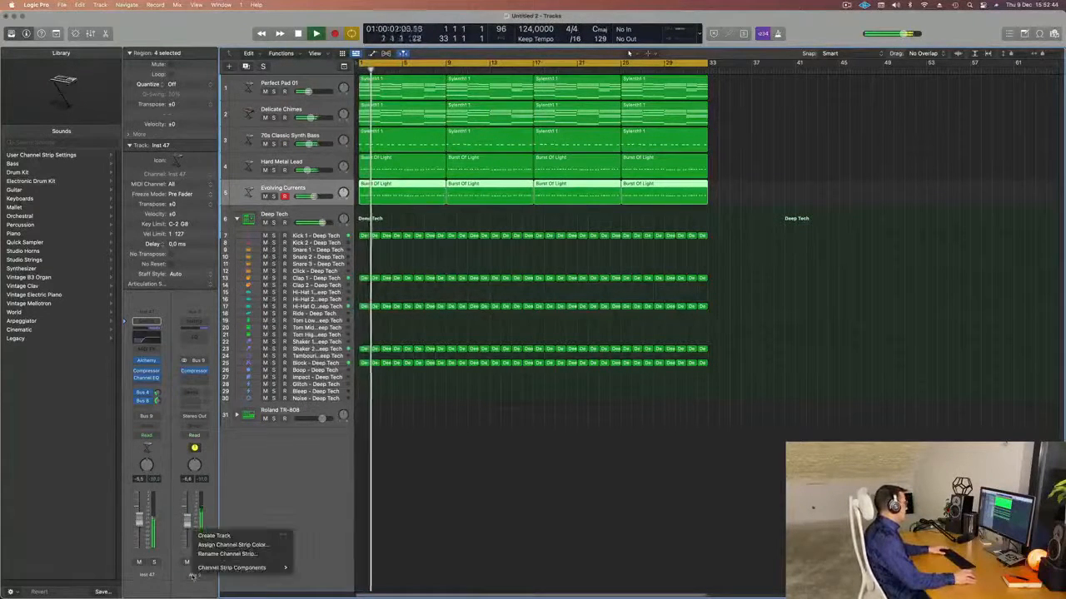
pyautogui.click(219, 535)
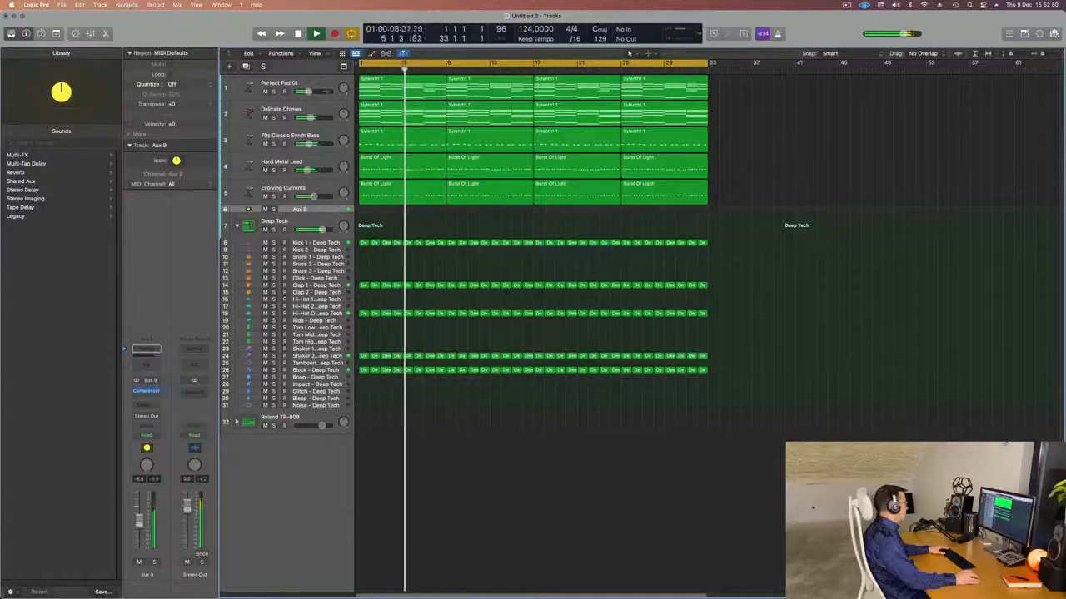
pyautogui.click(56, 35)
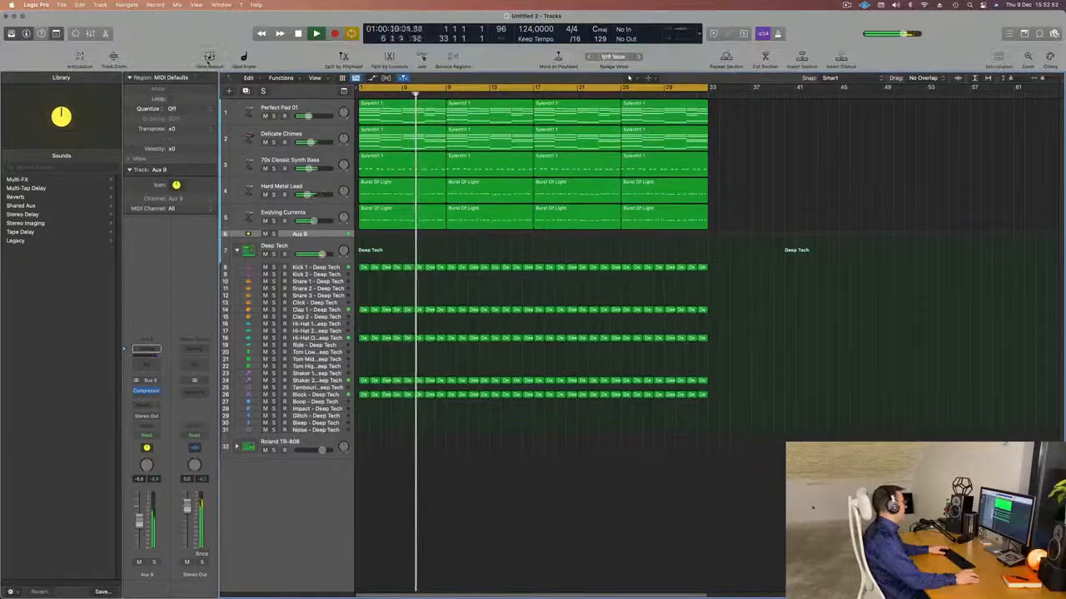
pyautogui.click(113, 58)
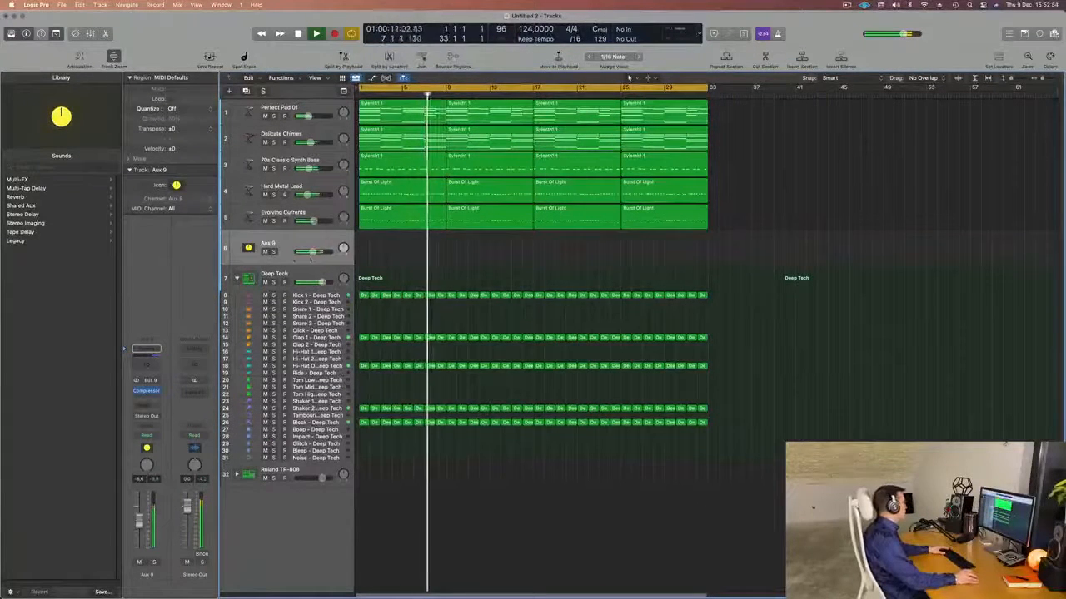
# Step: Lower the Aux 9 track's volume to about -10.4 dB, comparing the mix with it muted
pyautogui.moveTo(317, 253); pyautogui.dragTo(309, 252)
pyautogui.press('m')
pyautogui.press('m')
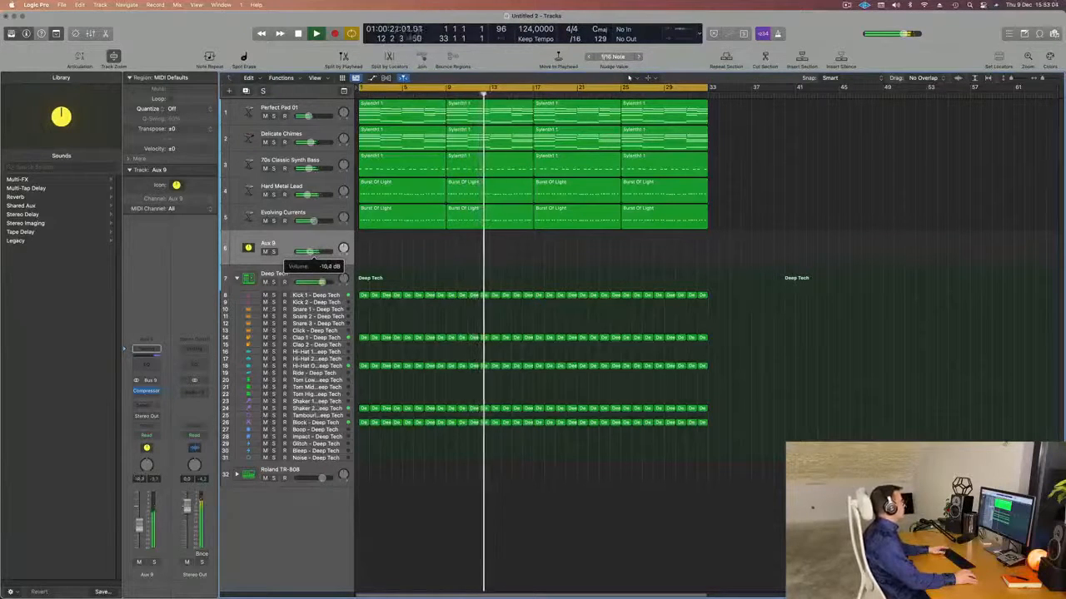
pyautogui.press('space')
pyautogui.press('space')
# Step: Mute the Delicate Chimes track during playback
pyautogui.click(264, 143)
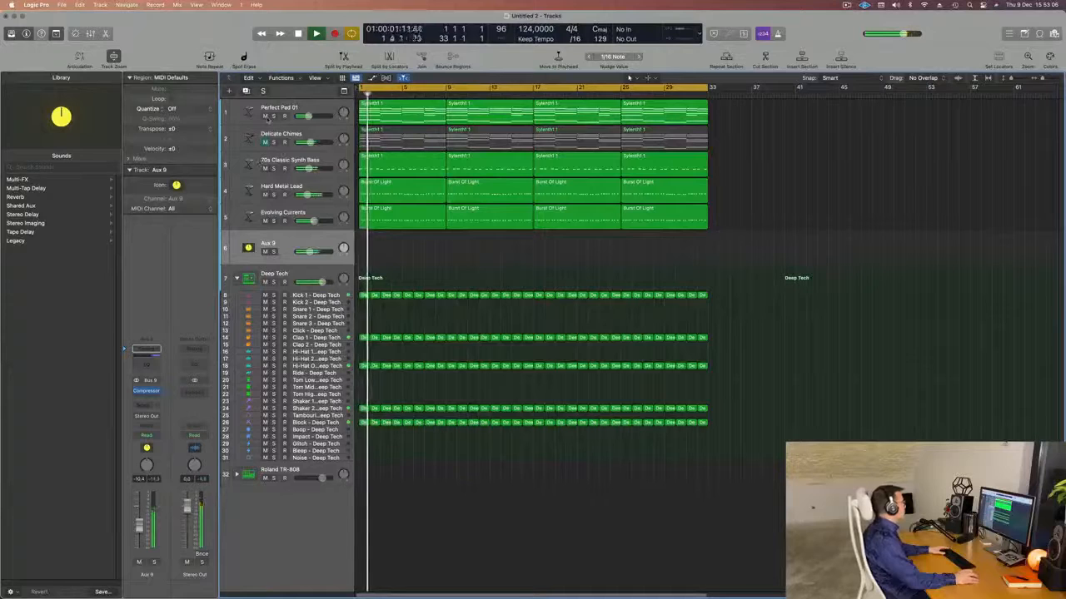
pyautogui.hscroll(-1, 443, 270)
pyautogui.hscroll(-1, 443, 270)
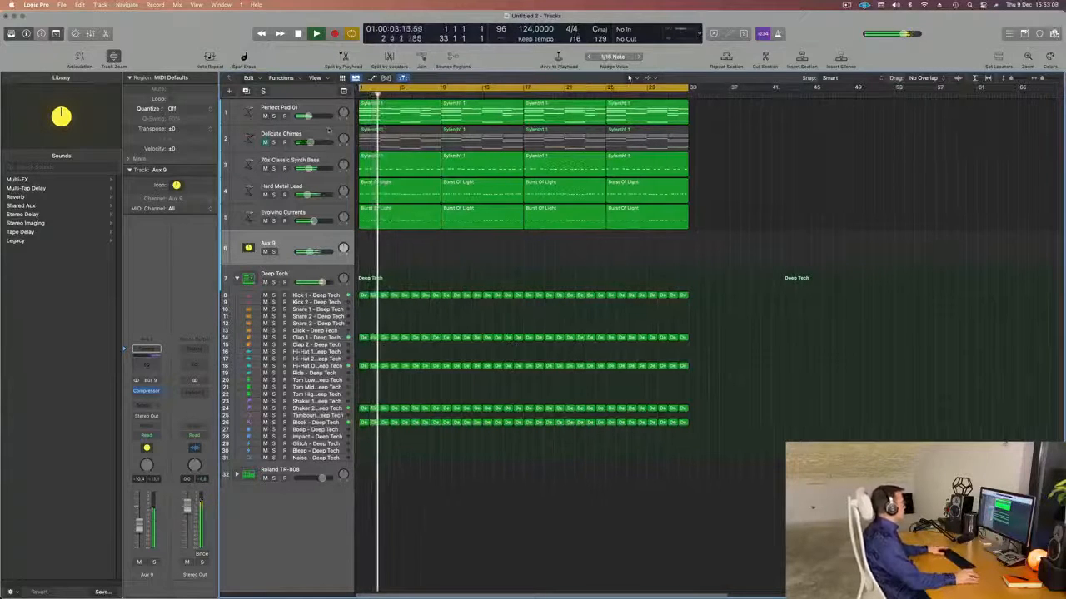
# Step: Select the Perfect Pad 01 track, restart playback from the beginning and open its Alchemy instrument
pyautogui.hscroll(-1, 297, 130)
pyautogui.hscroll(-1, 297, 132)
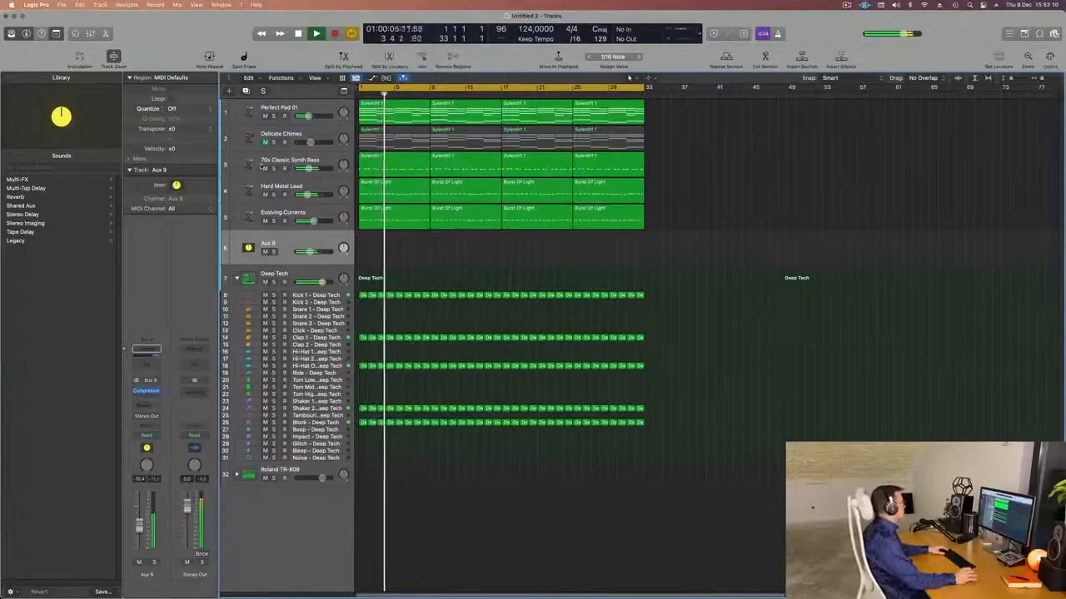
pyautogui.click(313, 108)
pyautogui.press('Return')
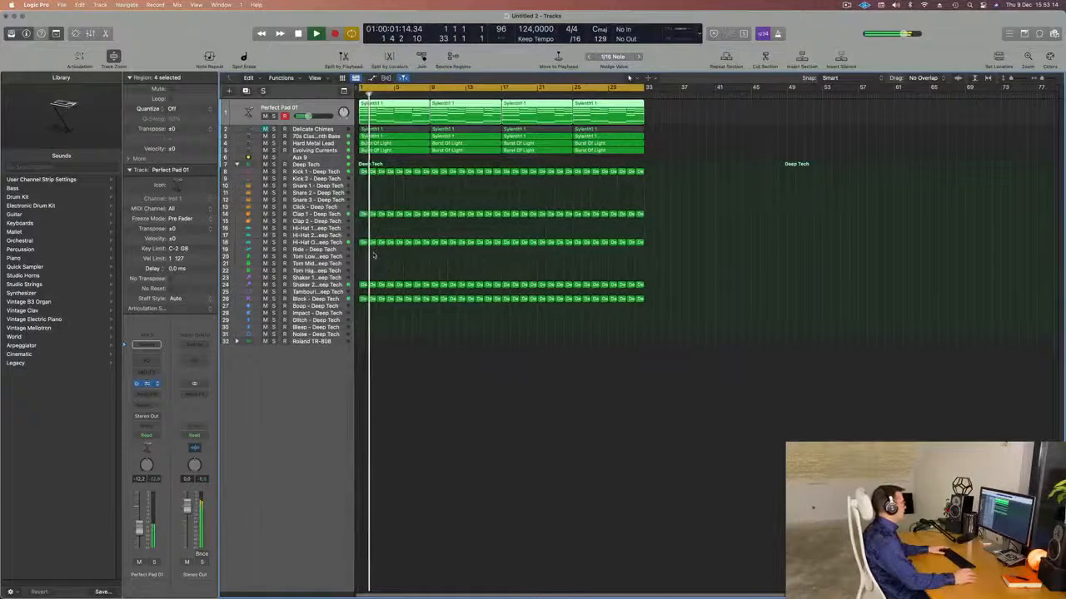
pyautogui.click(147, 384)
pyautogui.press('Return')
pyautogui.moveTo(651, 100); pyautogui.dragTo(585, 160)
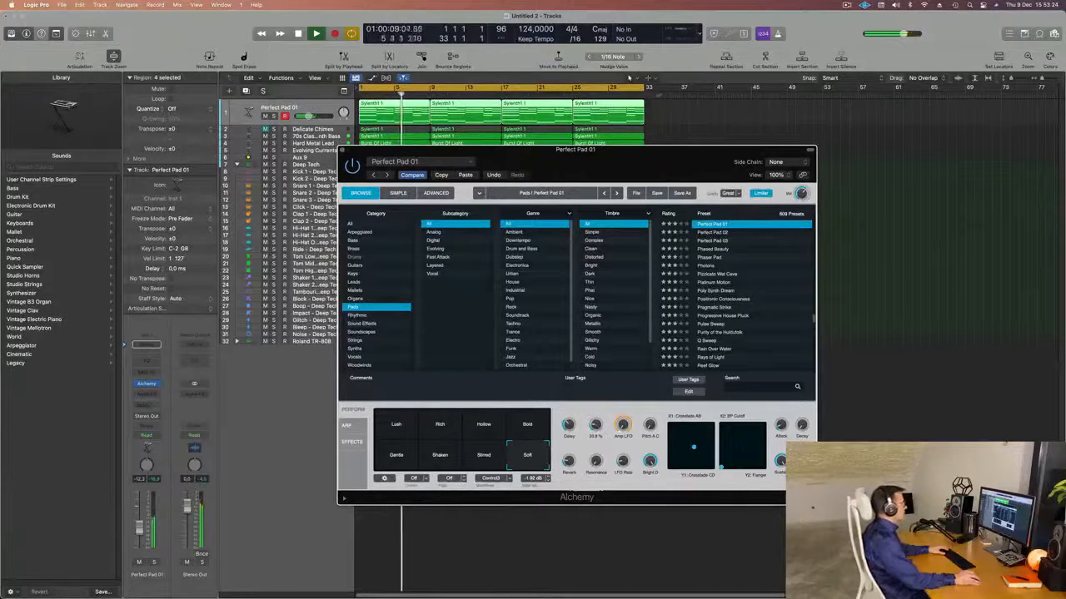
pyautogui.moveTo(630, 156); pyautogui.dragTo(750, 167)
# Step: Show the mixer, restart playback and copy the Compressor from the Hard Metal Lead channel to the Perfect Pad 01 channel
pyautogui.press('super+k')
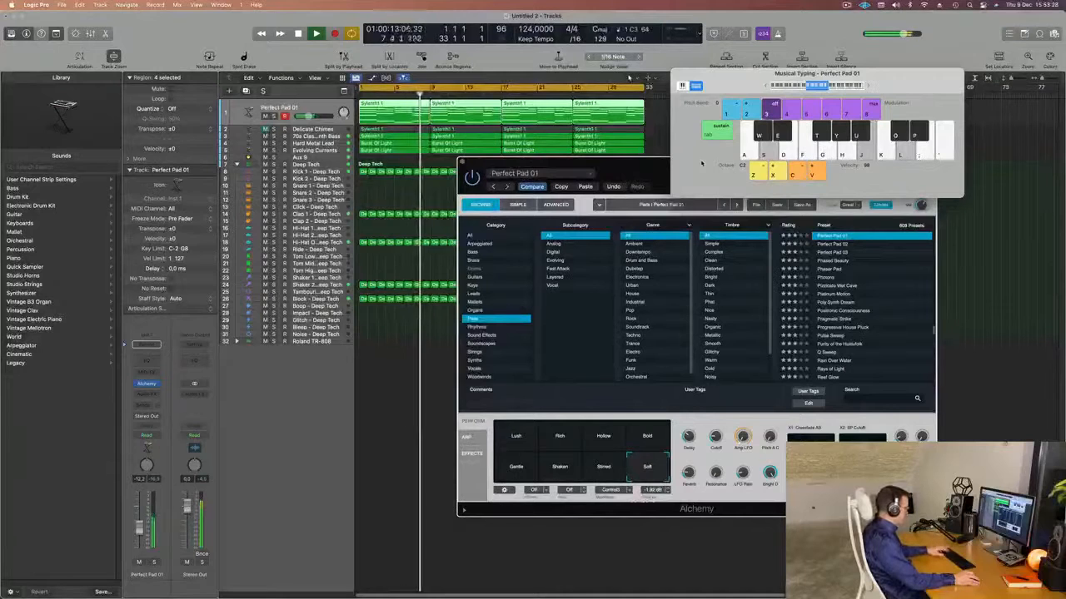
pyautogui.press('super+k')
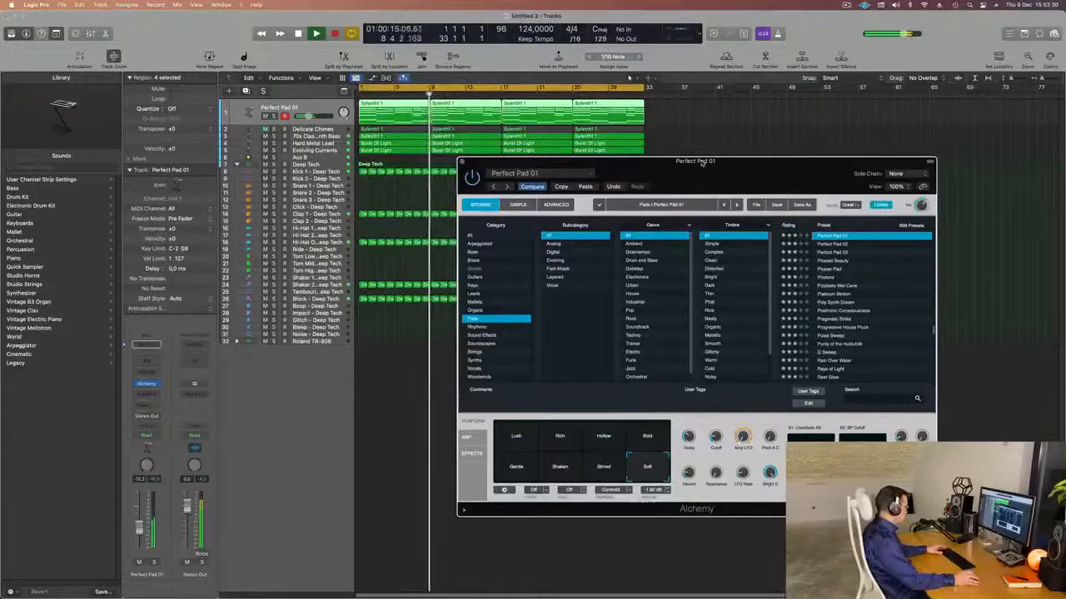
pyautogui.press('x')
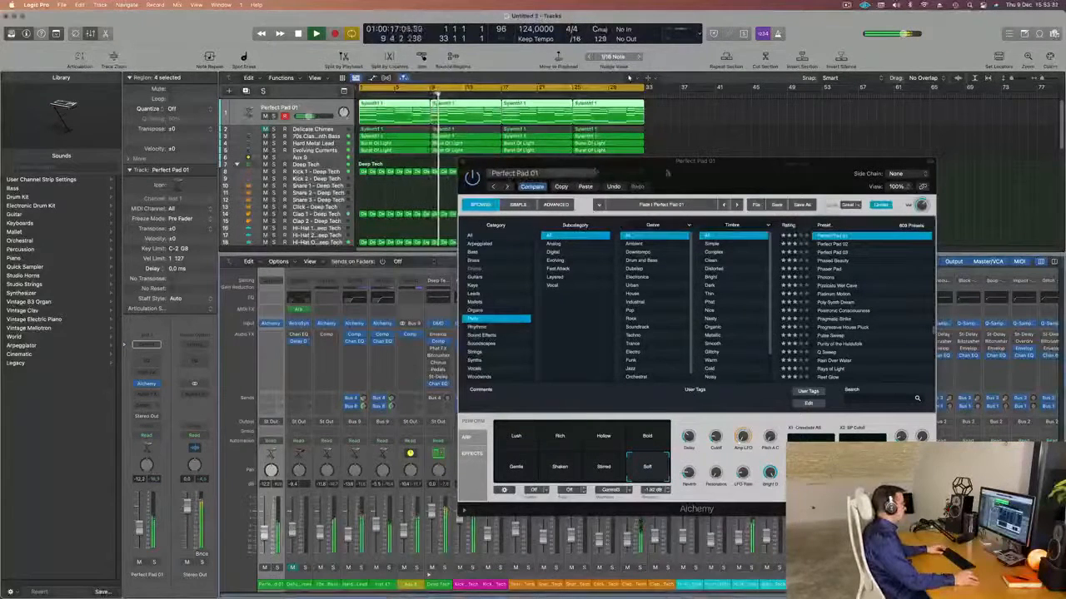
pyautogui.moveTo(667, 173); pyautogui.dragTo(943, 172)
pyautogui.press('space')
pyautogui.press('space')
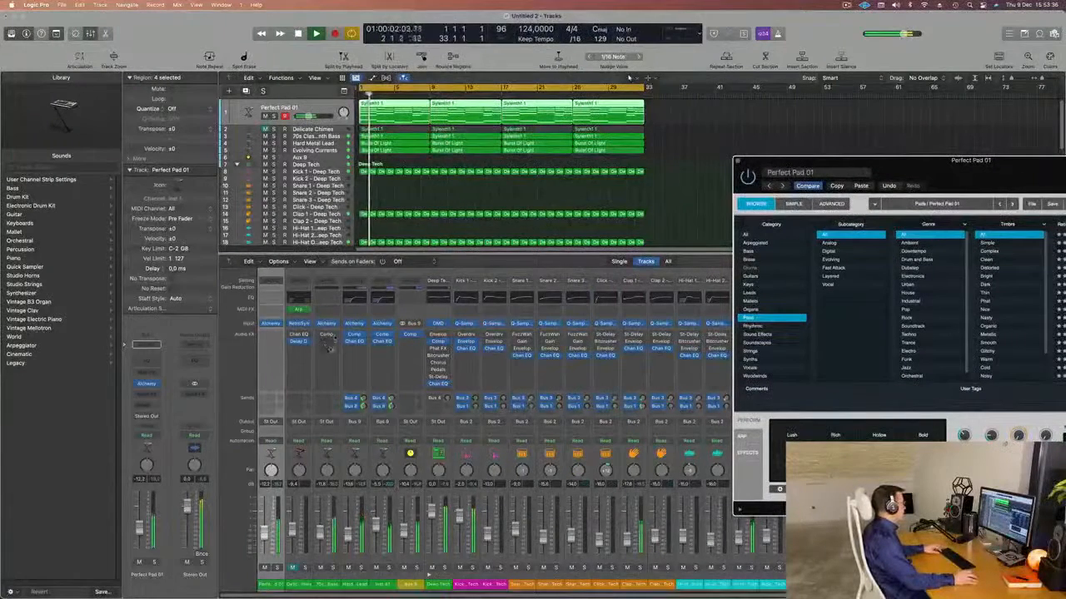
pyautogui.moveTo(354, 341); pyautogui.dragTo(271, 335)
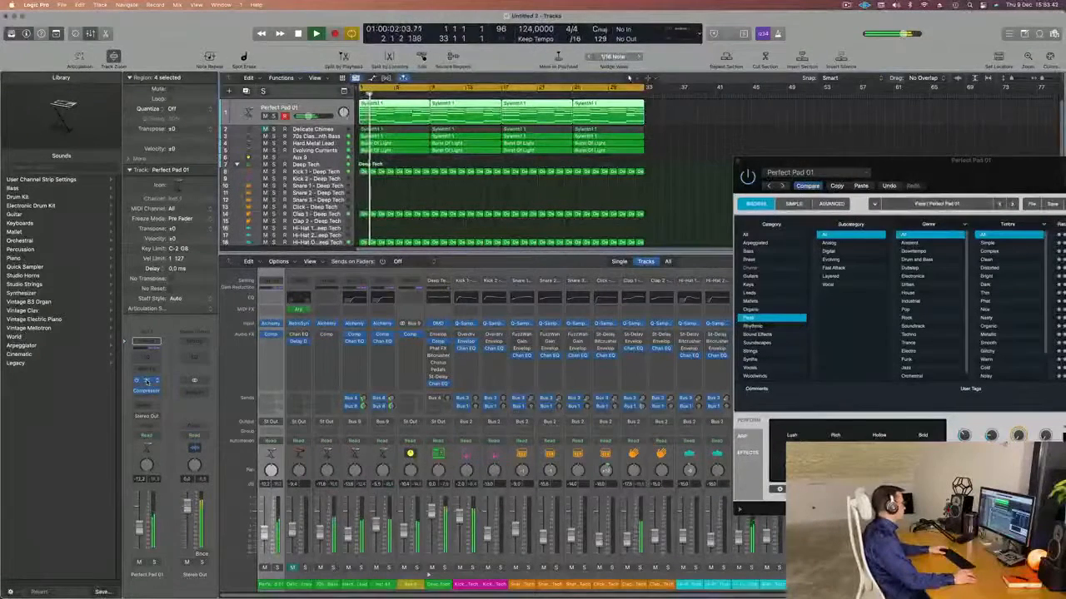
# Step: Check the copied Compressor's settings on Perfect Pad 01 and listen to the track briefly in solo
pyautogui.click(147, 382)
pyautogui.click(148, 392)
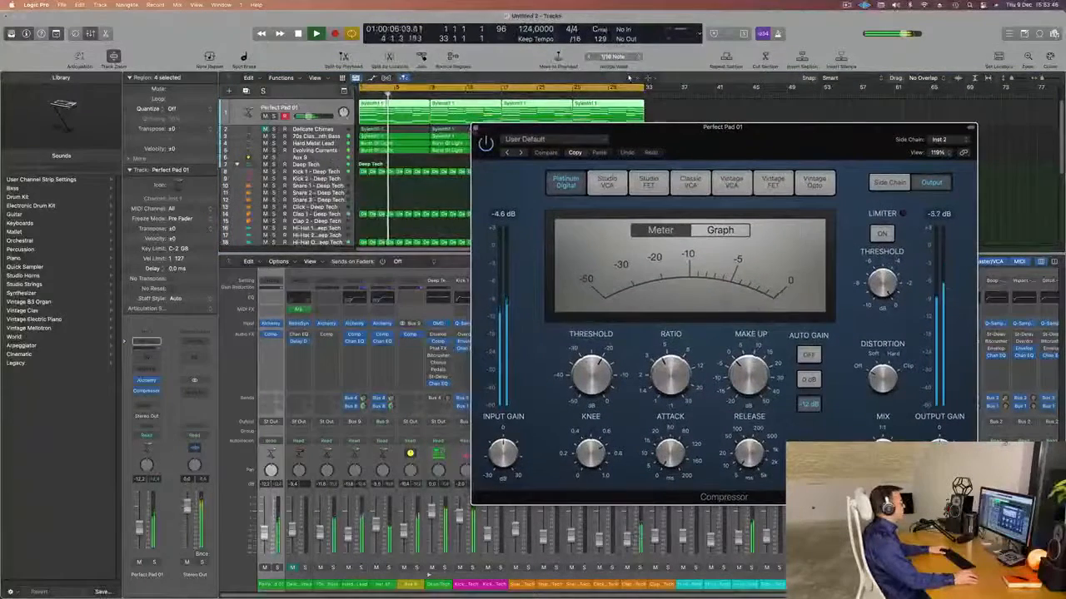
pyautogui.click(475, 128)
pyautogui.scroll(1, 553, 125)
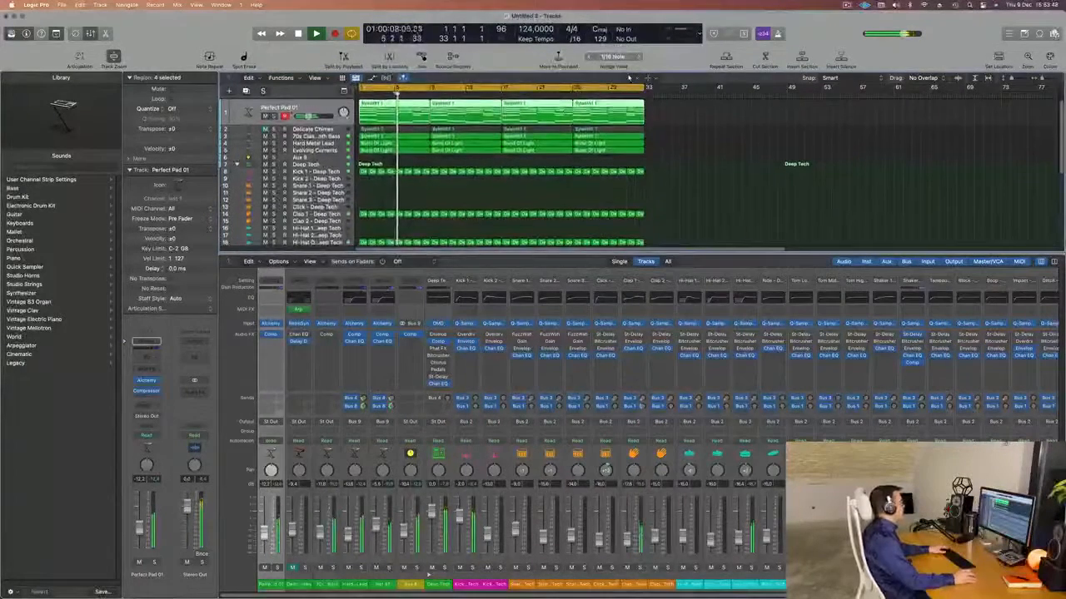
pyautogui.click(275, 116)
pyautogui.press('s')
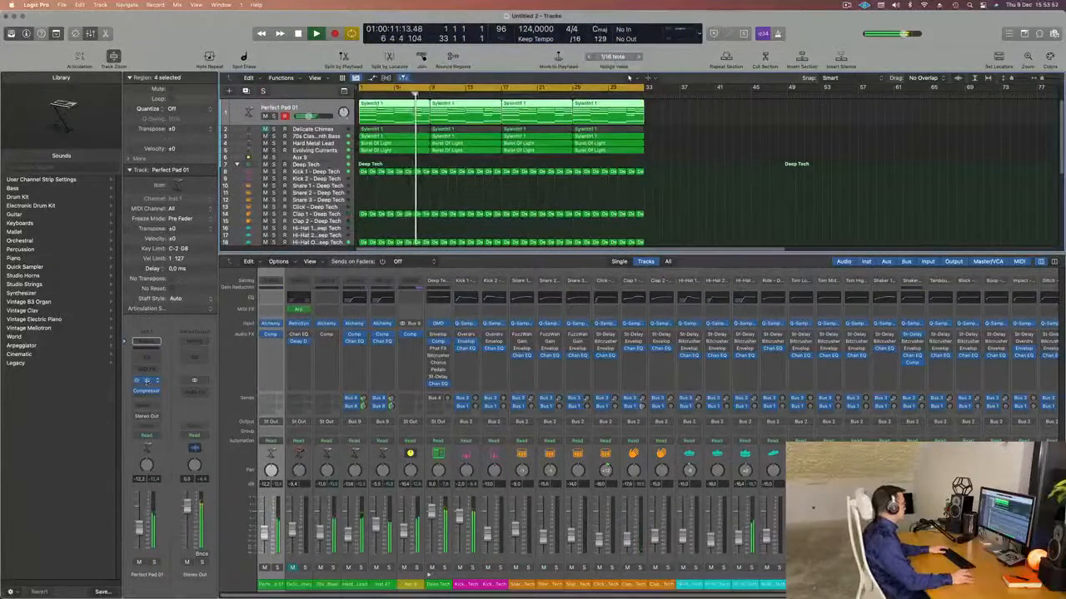
# Step: Add a Channel EQ with a 145 Hz low cut to Perfect Pad 01 and set the track's volume to about -12.2 dB
pyautogui.click(146, 380)
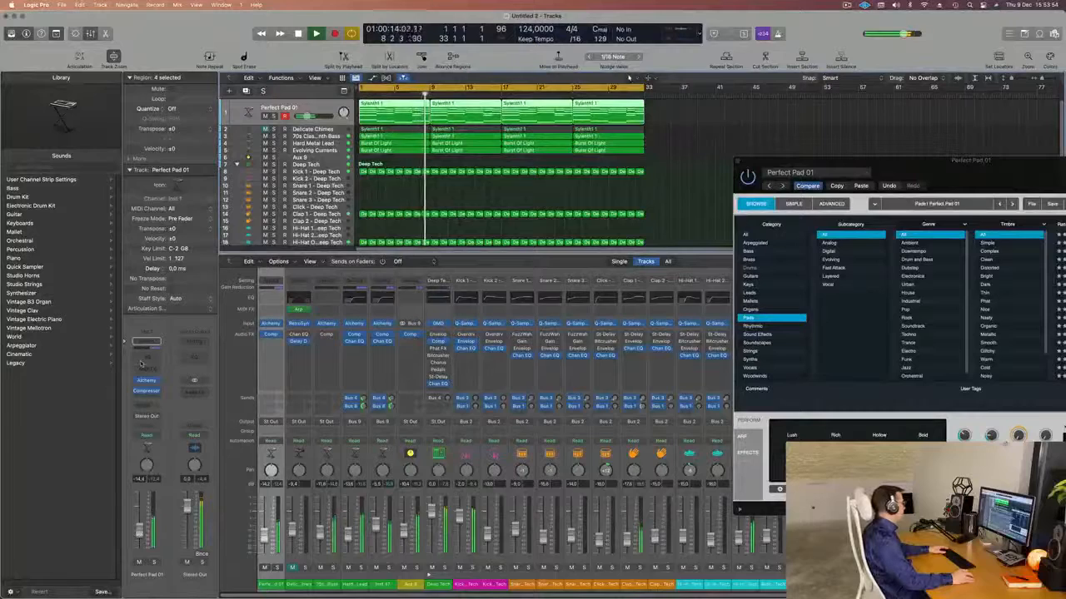
pyautogui.click(147, 360)
pyautogui.click(380, 164)
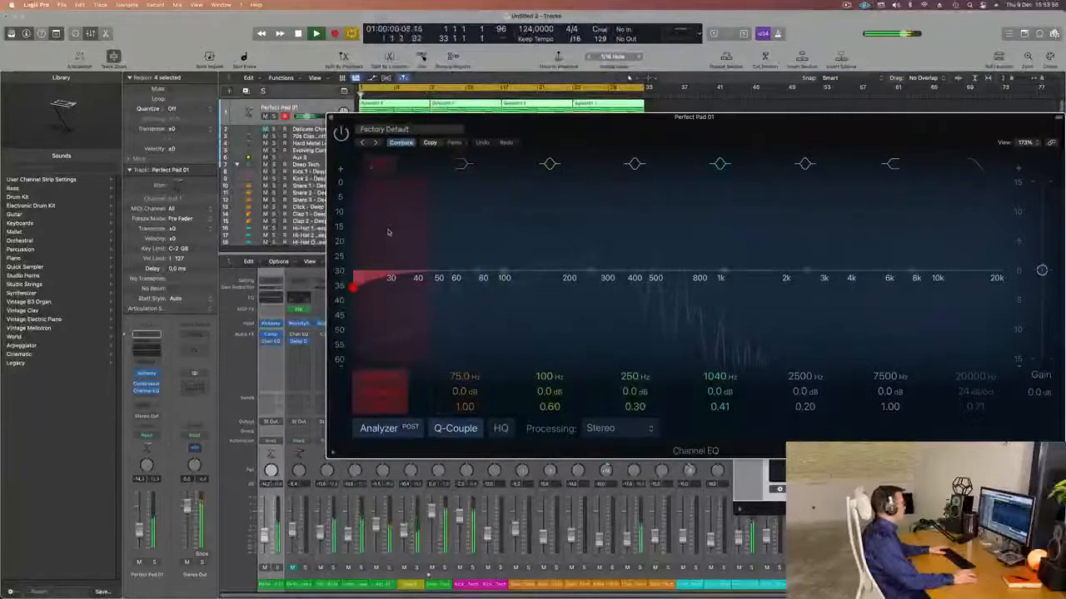
pyautogui.moveTo(390, 233); pyautogui.dragTo(576, 193)
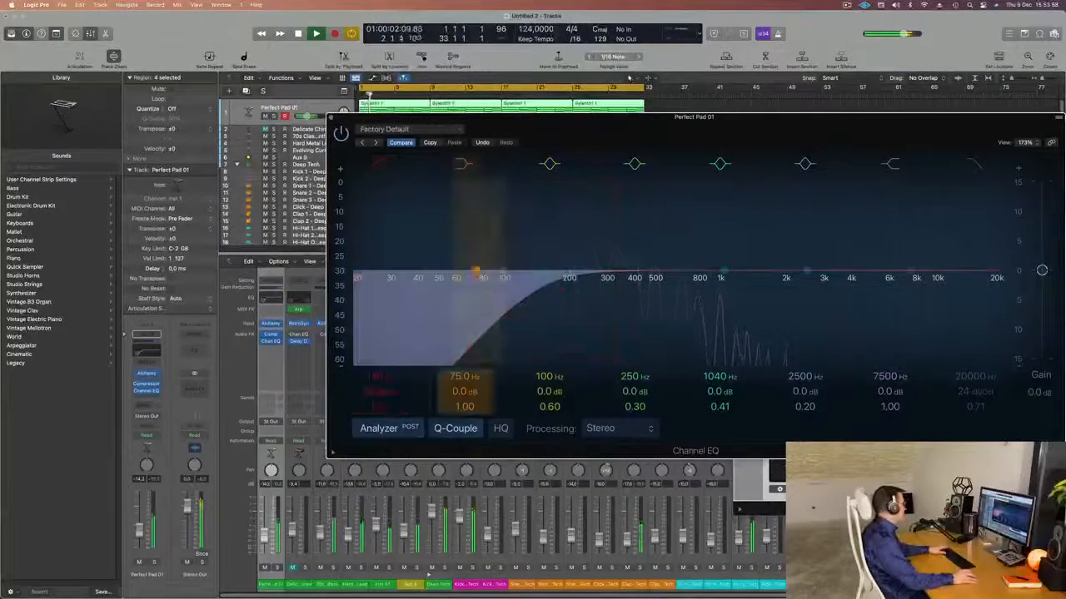
pyautogui.moveTo(140, 531); pyautogui.dragTo(140, 528)
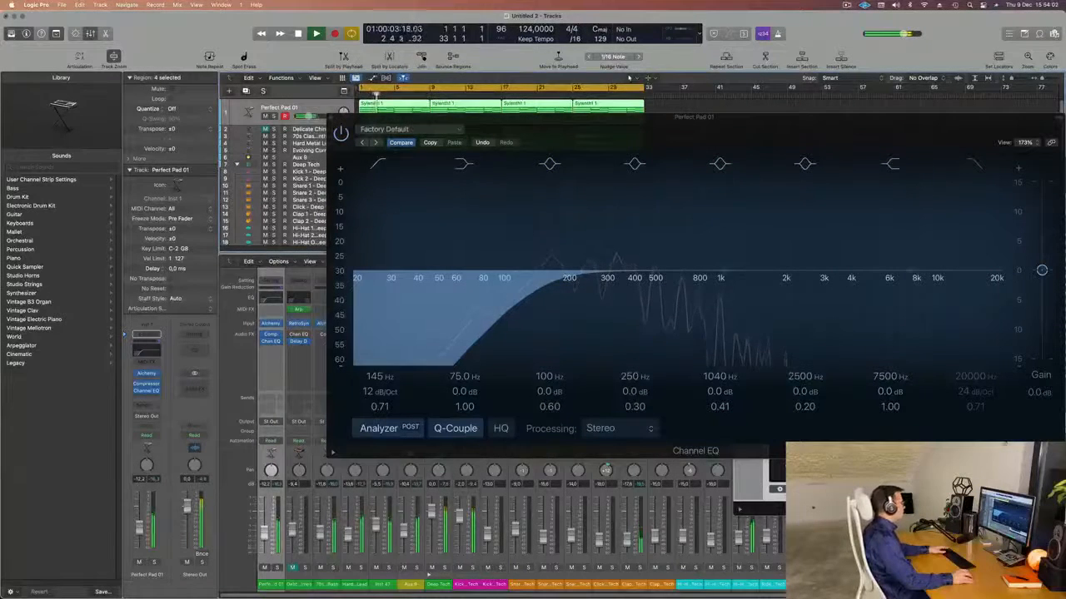
pyautogui.moveTo(612, 134); pyautogui.dragTo(386, 263)
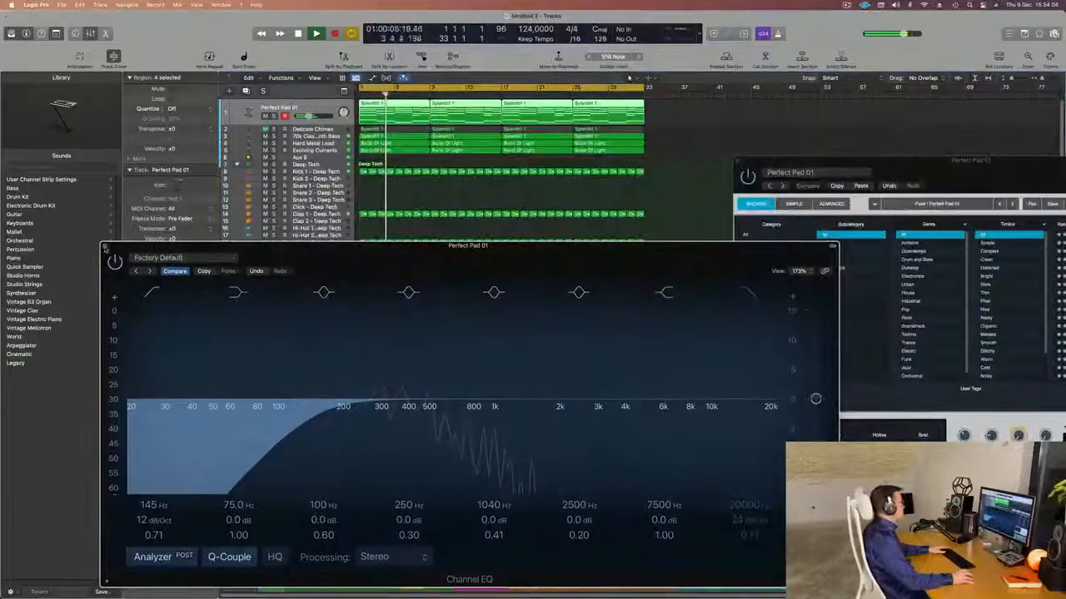
pyautogui.click(105, 247)
# Step: Lower the Perfect Pad 01 volume and adjust its Alchemy filter cutoff during playback, then close the instrument
pyautogui.moveTo(899, 162); pyautogui.dragTo(558, 101)
pyautogui.press('space')
pyautogui.press('space')
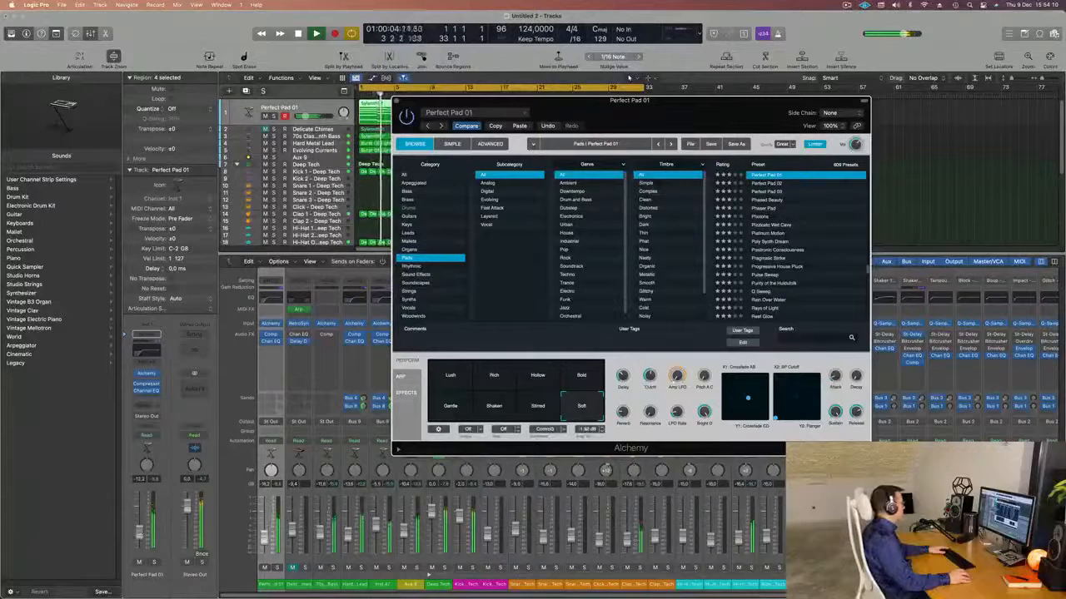
pyautogui.moveTo(139, 533); pyautogui.dragTo(140, 537)
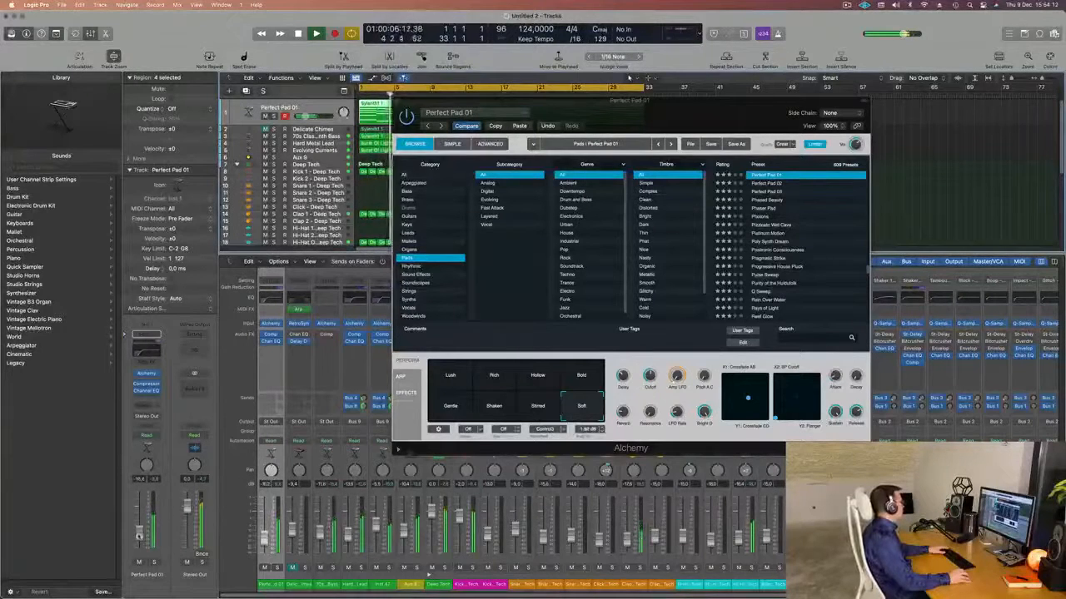
pyautogui.moveTo(651, 374); pyautogui.dragTo(653, 372)
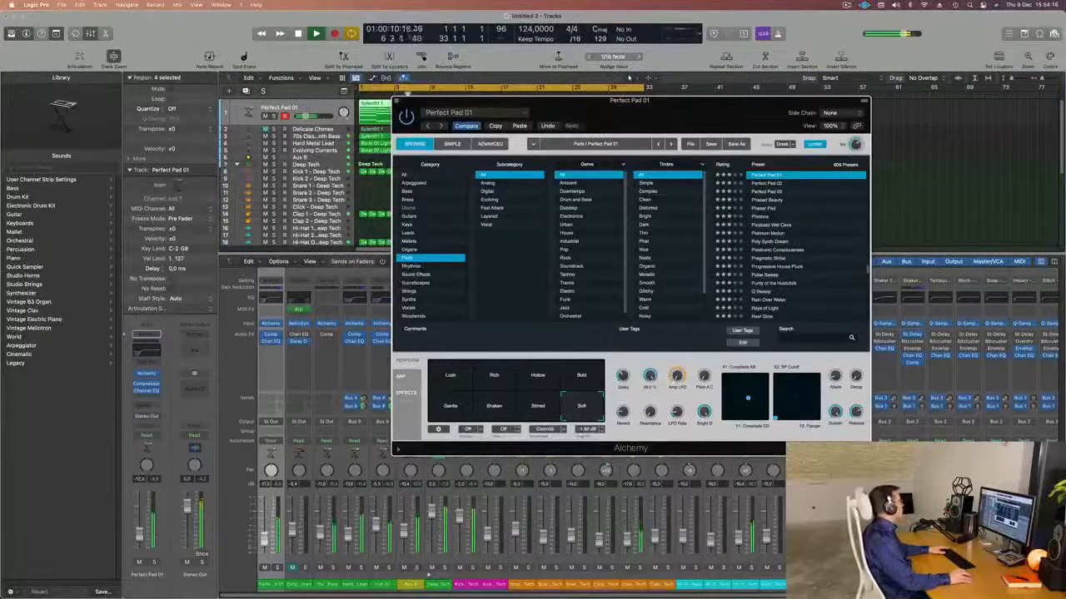
pyautogui.click(629, 77)
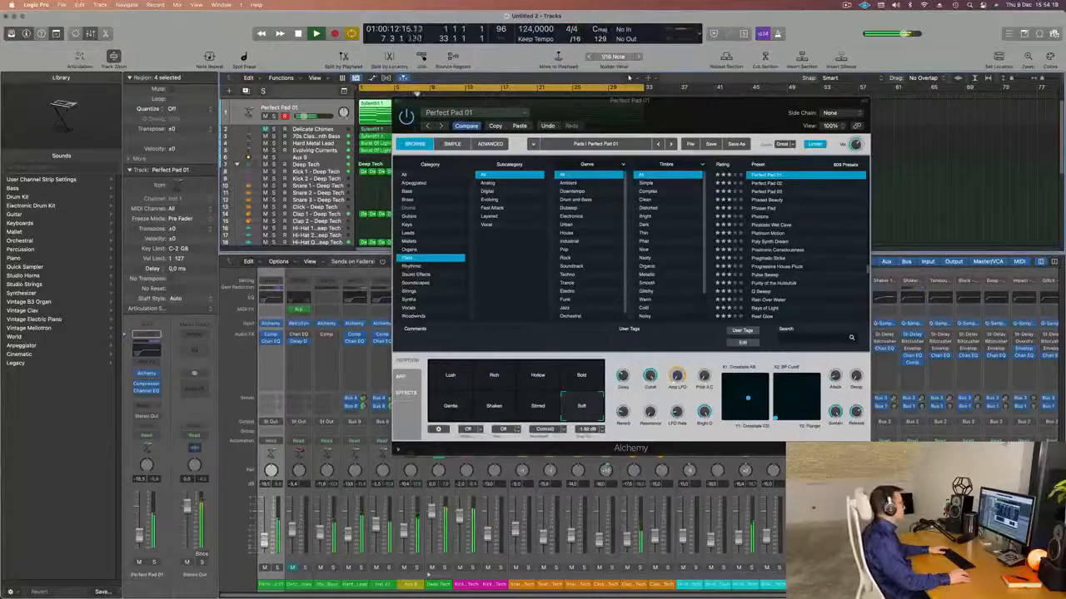
pyautogui.moveTo(661, 109); pyautogui.dragTo(713, 101)
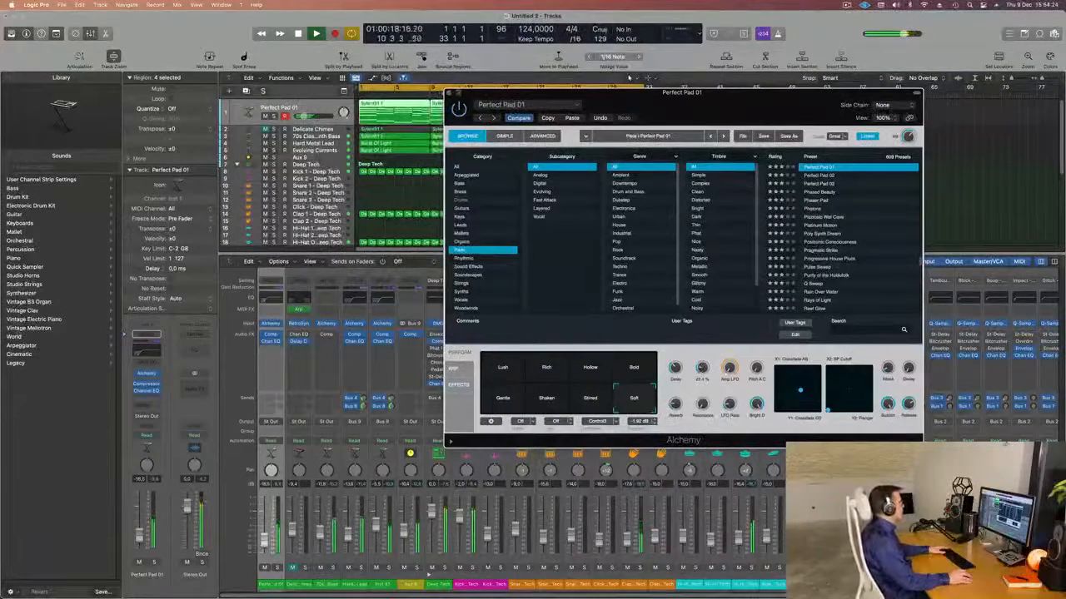
pyautogui.press('super+w')
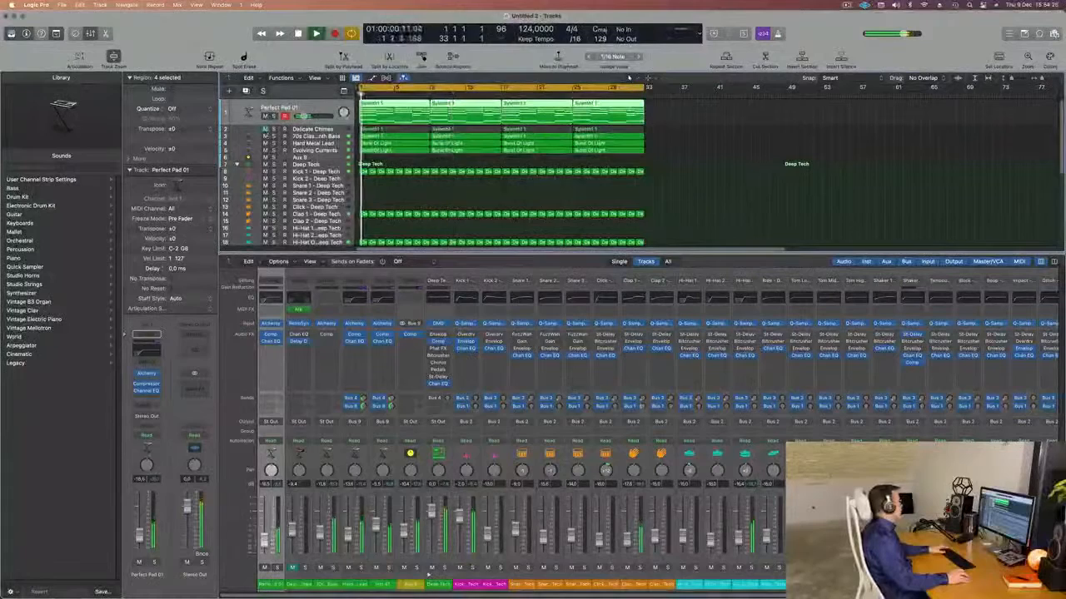
# Step: Unmute the Delicate Chimes track and listen to it briefly in solo
pyautogui.click(323, 129)
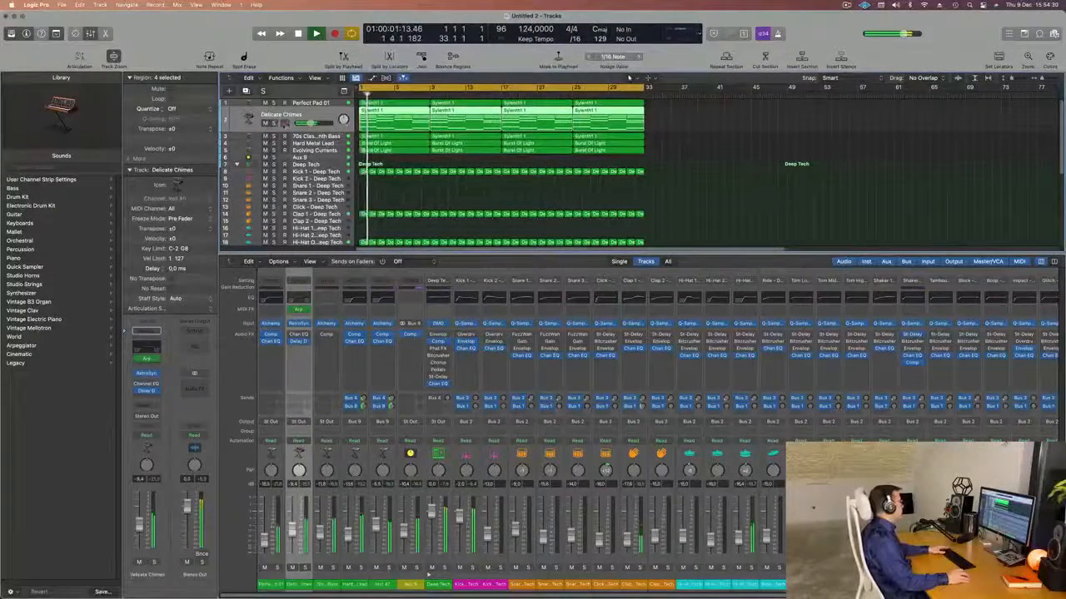
pyautogui.press('s')
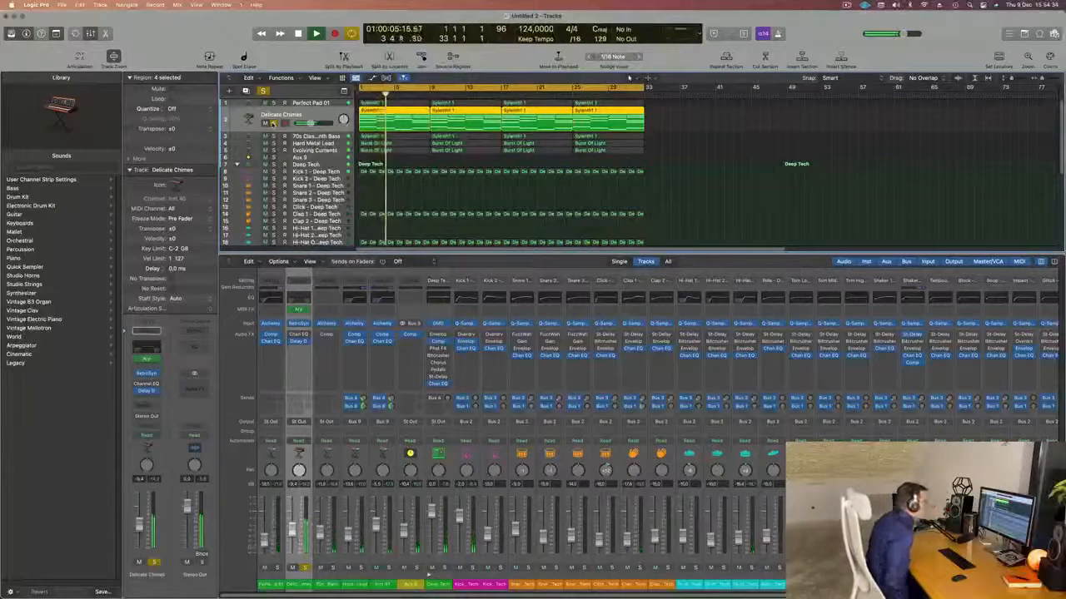
pyautogui.press('s')
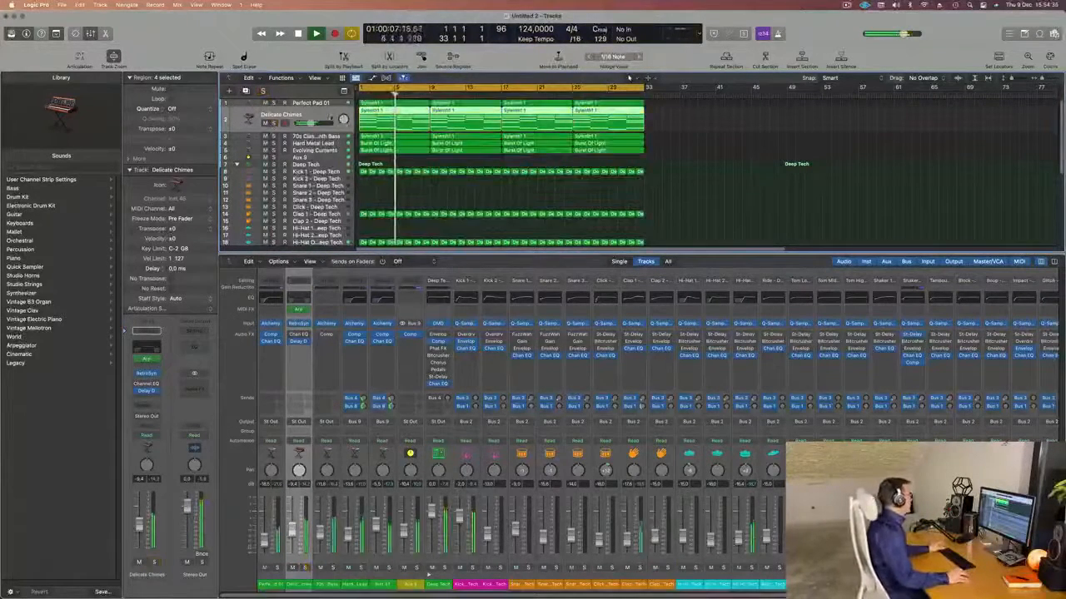
# Step: Restart playback and review the Channel EQ curve on the Delicate Chimes track
pyautogui.press('space')
pyautogui.press('space')
pyautogui.click(146, 350)
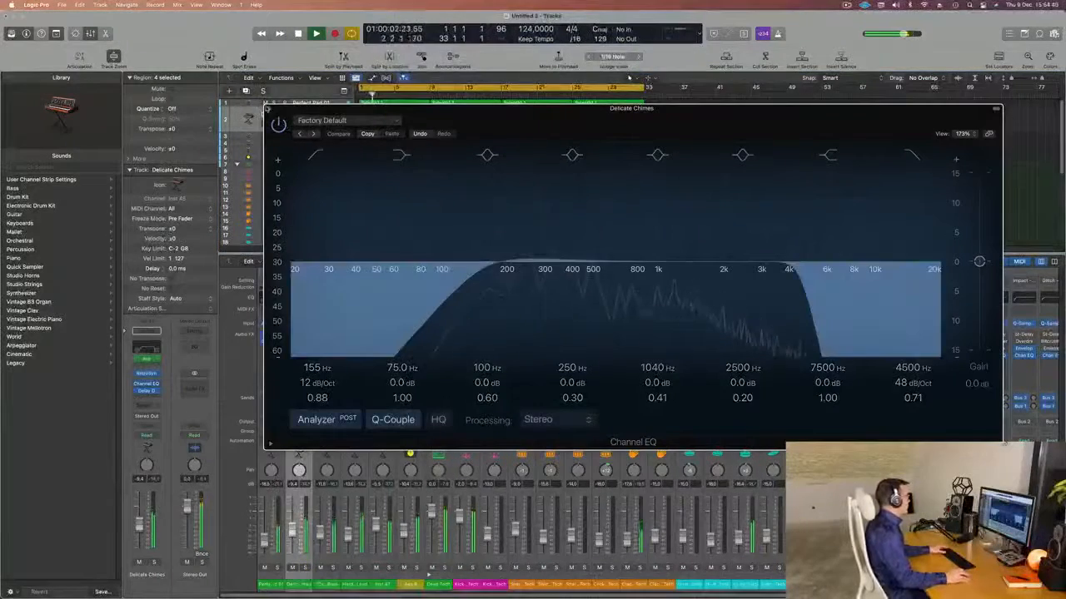
pyautogui.press('super+w')
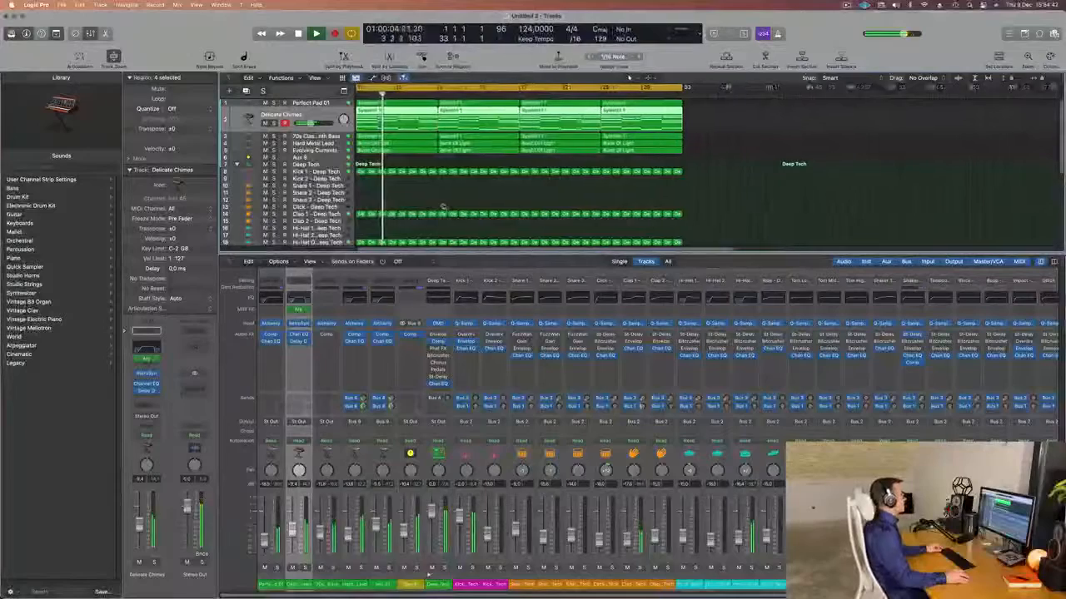
# Step: Hide the mixer, restart playback and mute the five synth tracks from Perfect Pad 01 to Evolving Currents
pyautogui.press('x')
pyautogui.press('x')
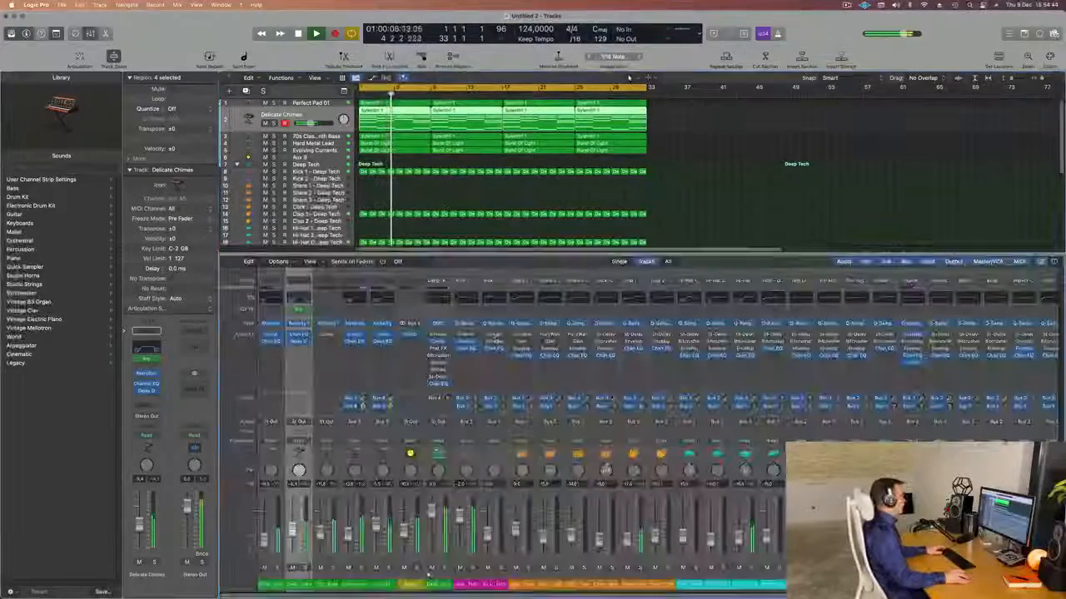
pyautogui.press('x')
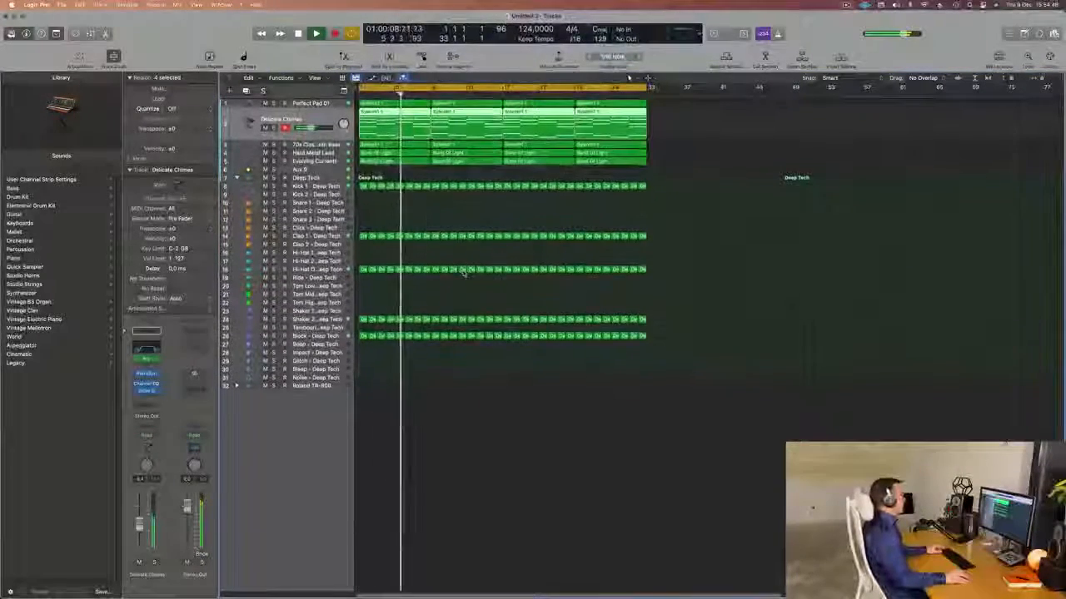
pyautogui.press('super+Right')
pyautogui.press('super+Right')
pyautogui.press('super+Right')
pyautogui.press('Return')
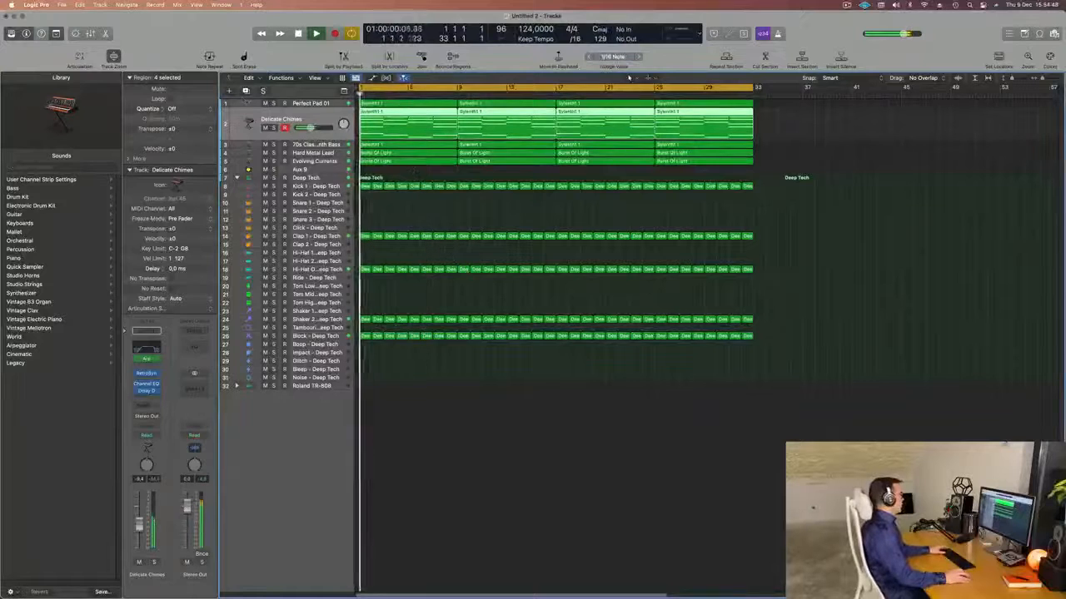
pyautogui.moveTo(264, 103); pyautogui.dragTo(264, 164)
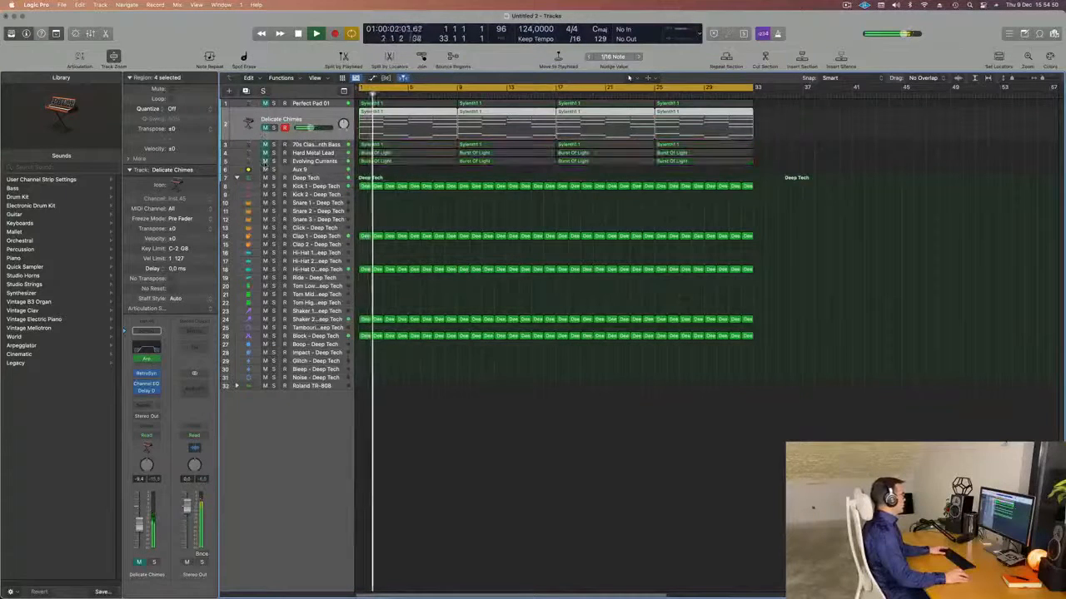
# Step: Select the Kick 1 - Deep Tech track and replay the drums on their own from the beginning
pyautogui.press('space')
pyautogui.click(301, 187)
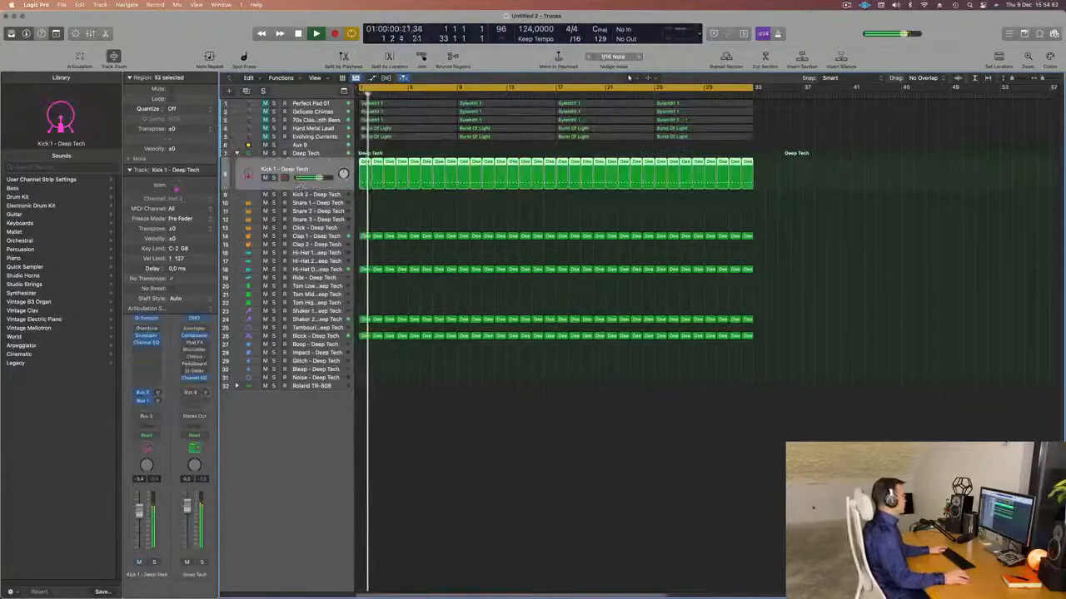
pyautogui.press('space')
pyautogui.press('space')
# Step: Select the Block - Deep Tech track, restart playback and set its volume to about -20 dB
pyautogui.click(303, 335)
pyautogui.press('space')
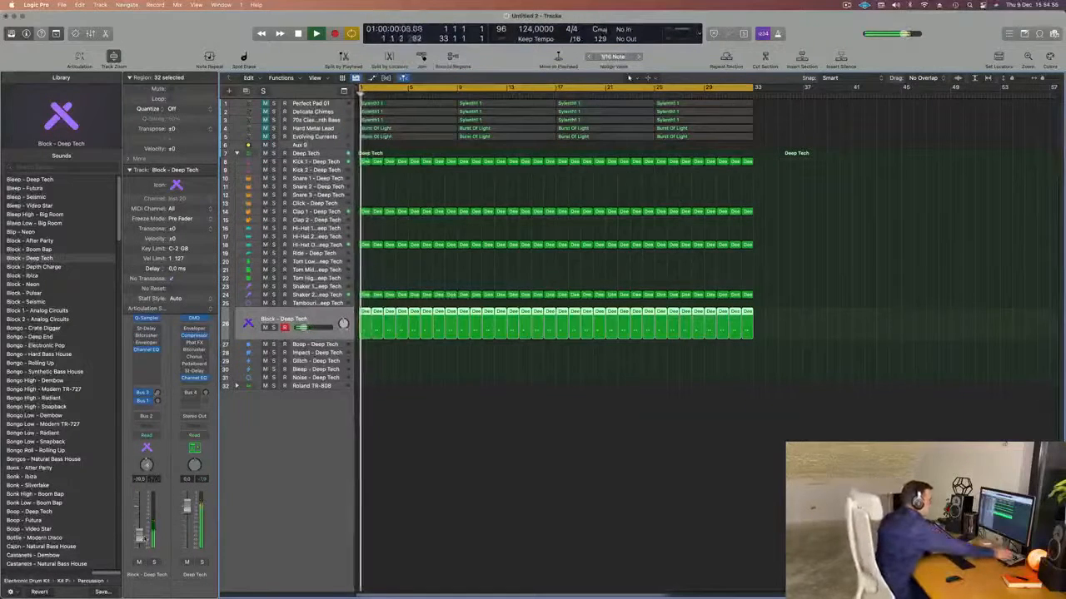
pyautogui.rightClick(514, 592)
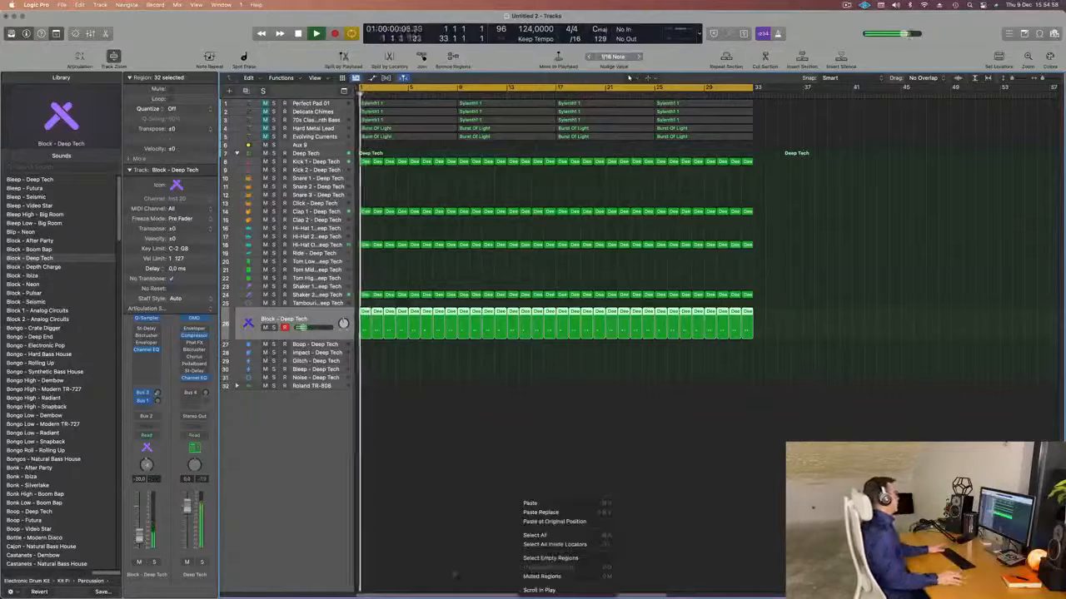
pyautogui.click(529, 452)
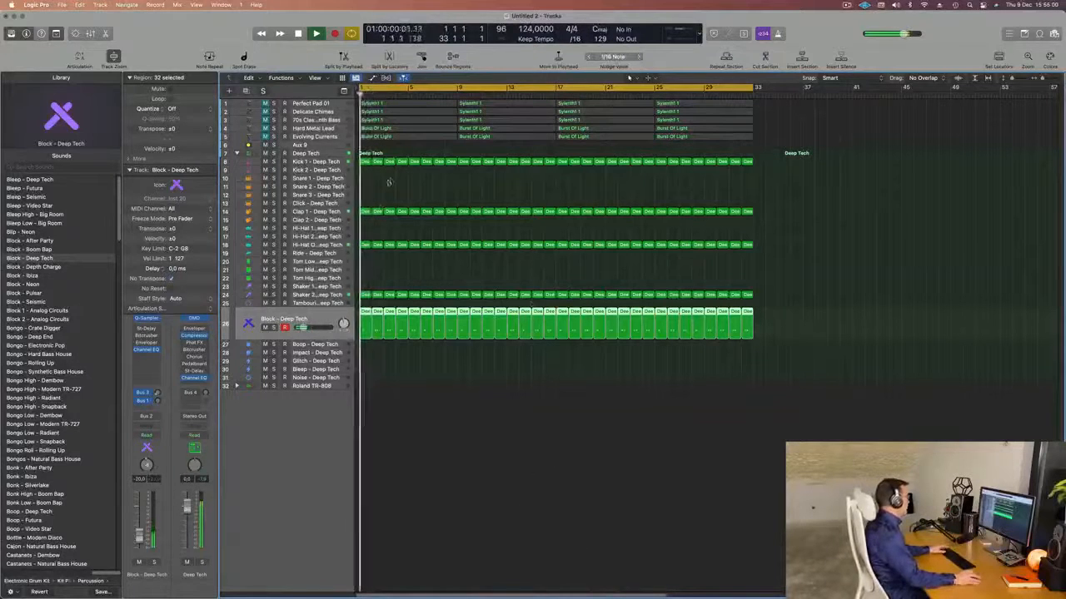
# Step: Replay the drums and balance the open hi-hat at about -15 dB against Shaker 2 at about -22 dB
pyautogui.click(331, 246)
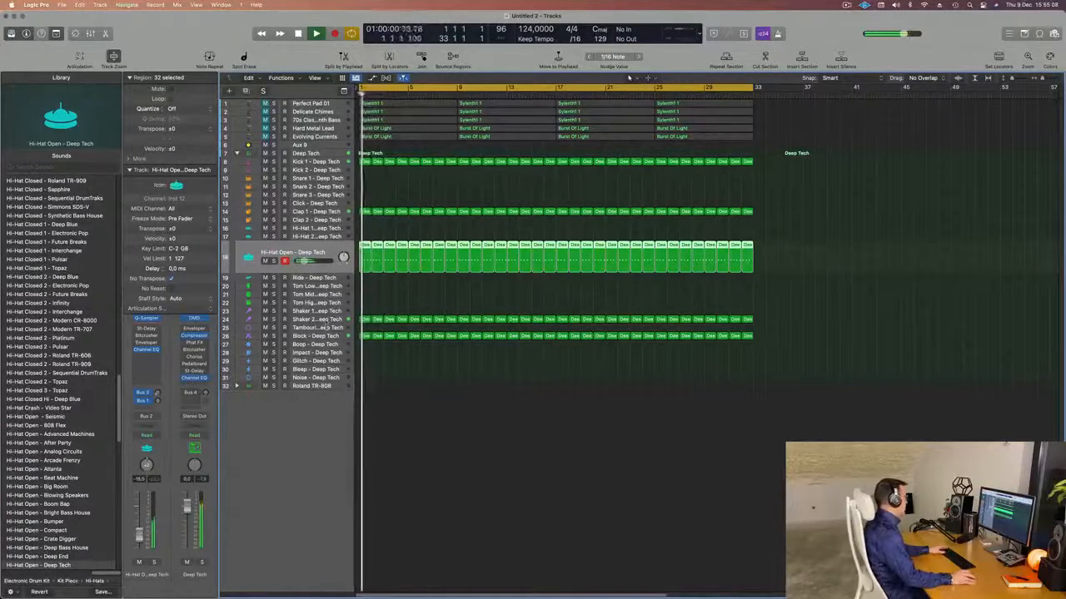
pyautogui.click(334, 321)
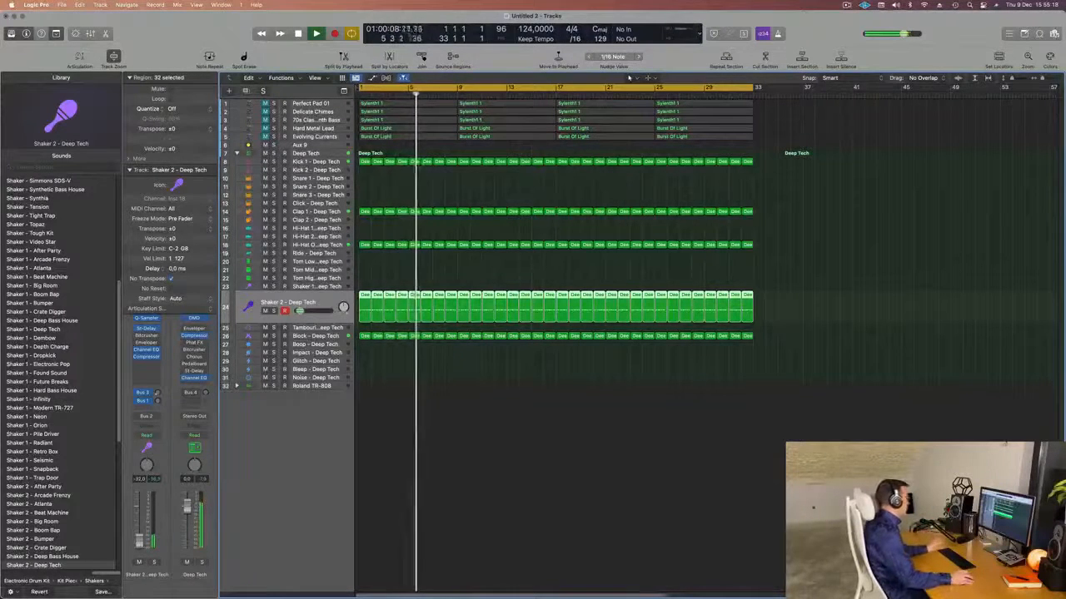
pyautogui.press('space')
pyautogui.click(324, 247)
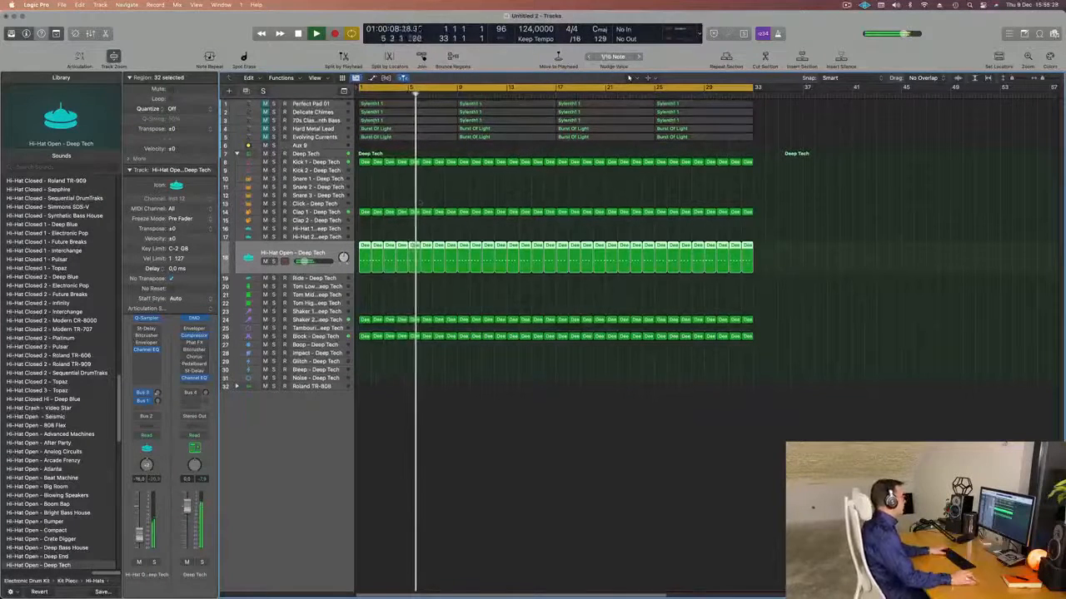
pyautogui.press('Return')
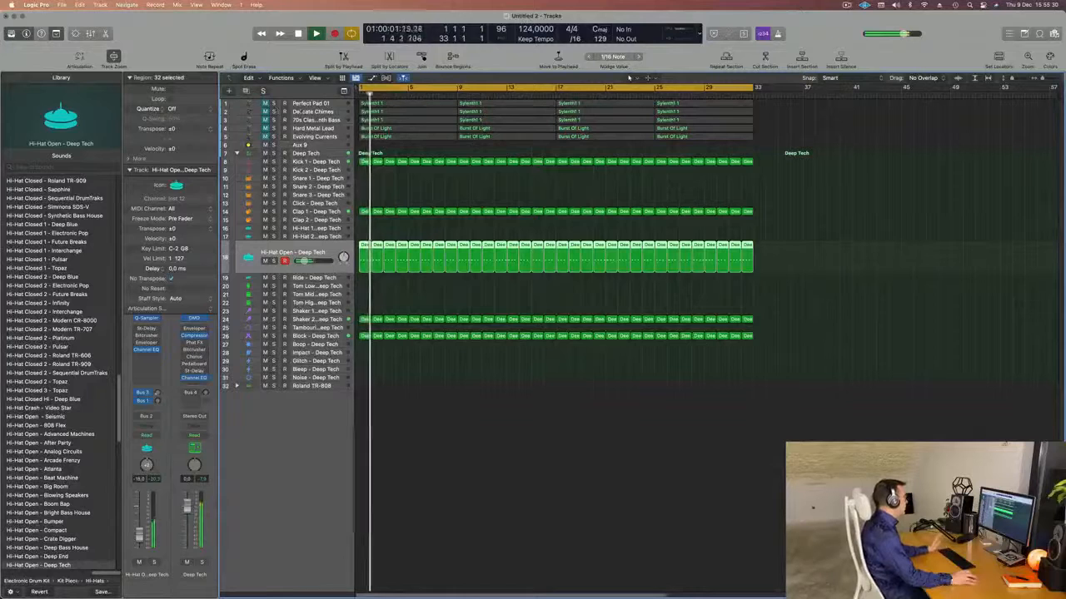
# Step: Move the 70s Classic Synth Bass track to the top of the track list and unmute it
pyautogui.moveTo(327, 121); pyautogui.dragTo(317, 102)
pyautogui.press('Return')
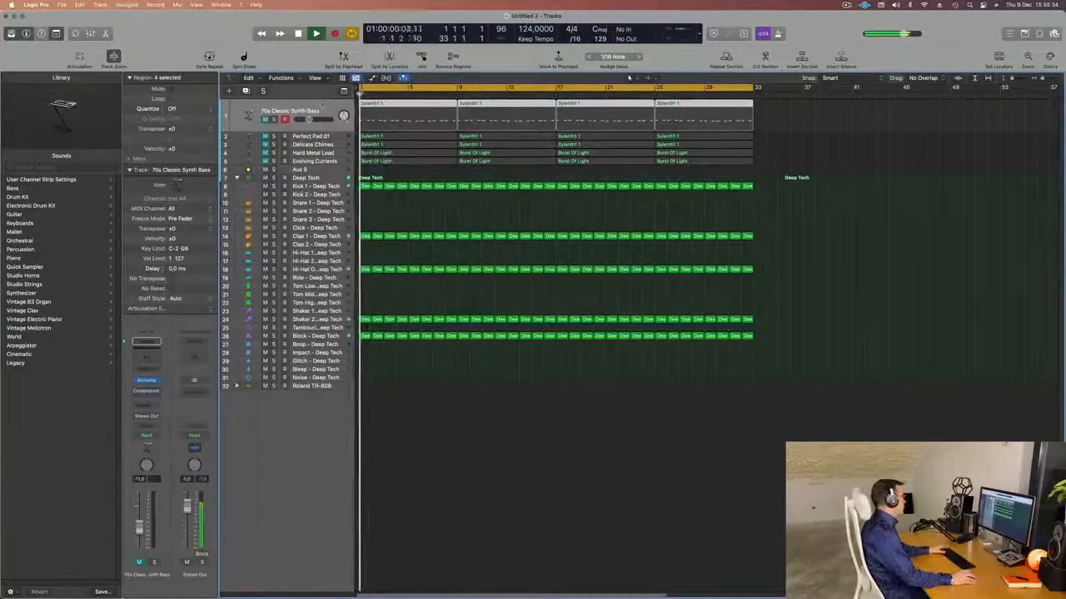
pyautogui.press('m')
pyautogui.press('space')
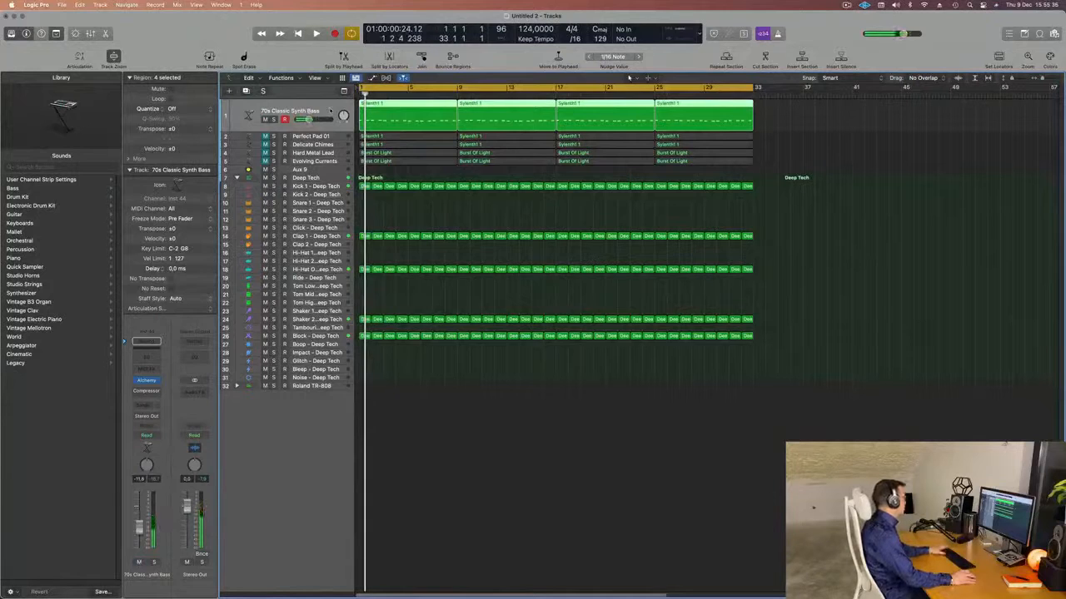
# Step: Replay the bass with the drums and set the 70s Classic Synth Bass volume to about -17 dB
pyautogui.press('space')
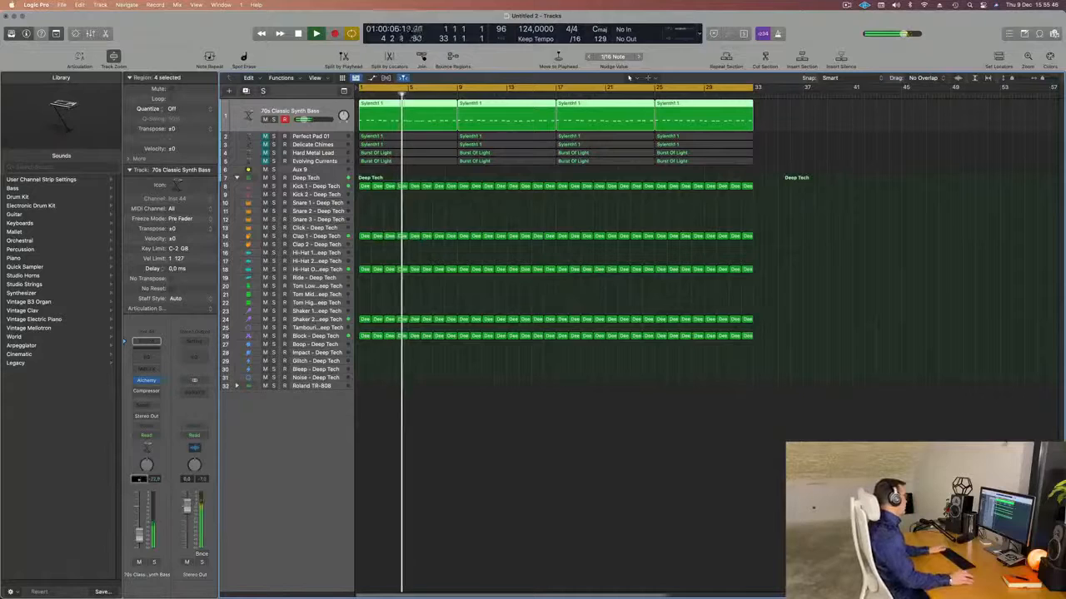
pyautogui.press('space')
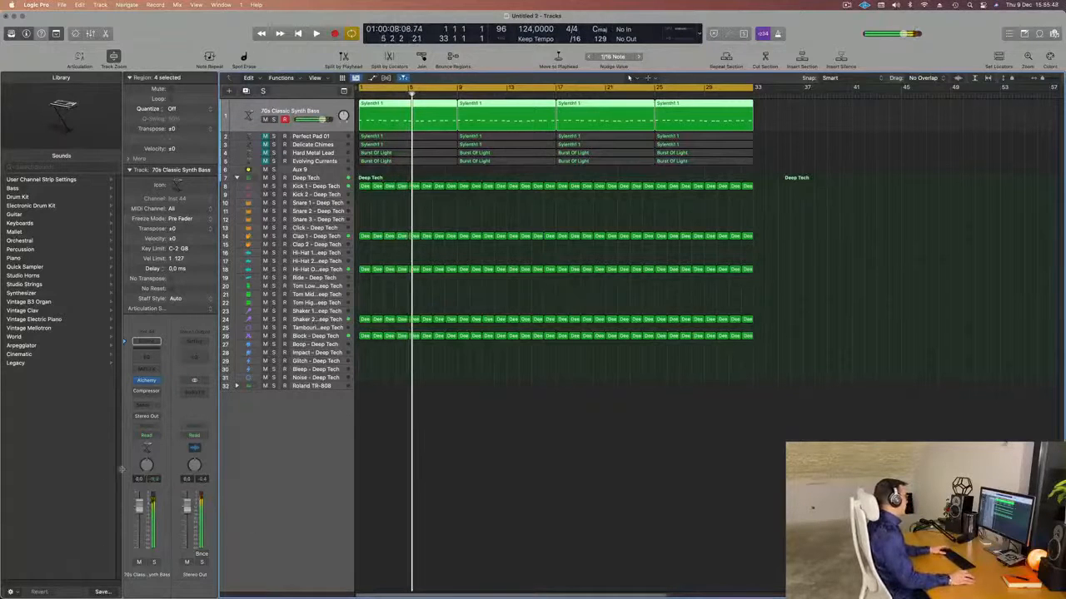
pyautogui.press('Return')
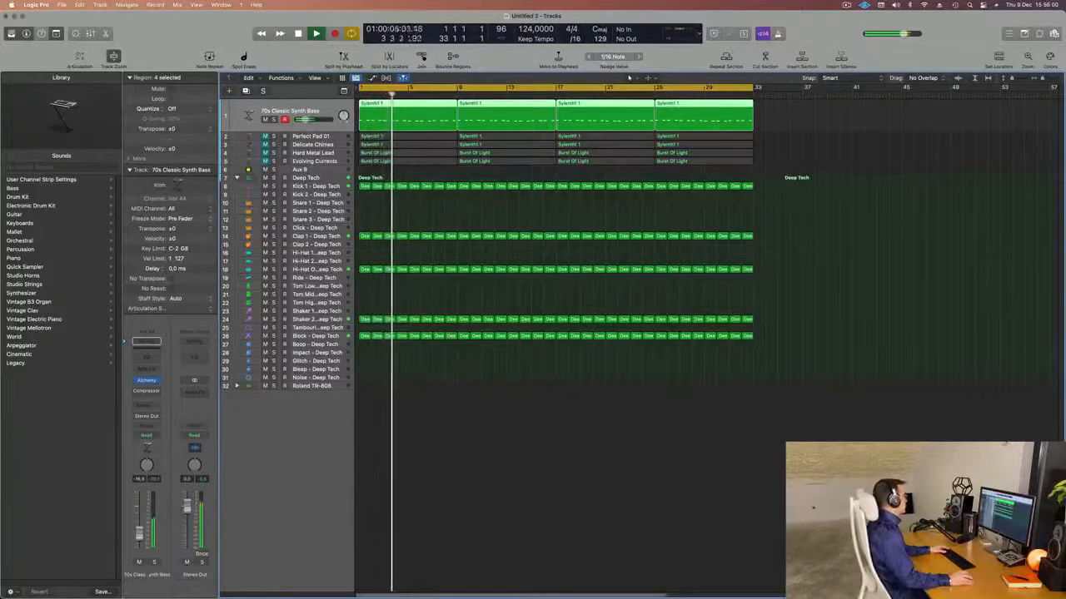
# Step: Adjust the Cutoff of the bass patch in Alchemy during playback, close the synth and replay from the start
pyautogui.click(147, 380)
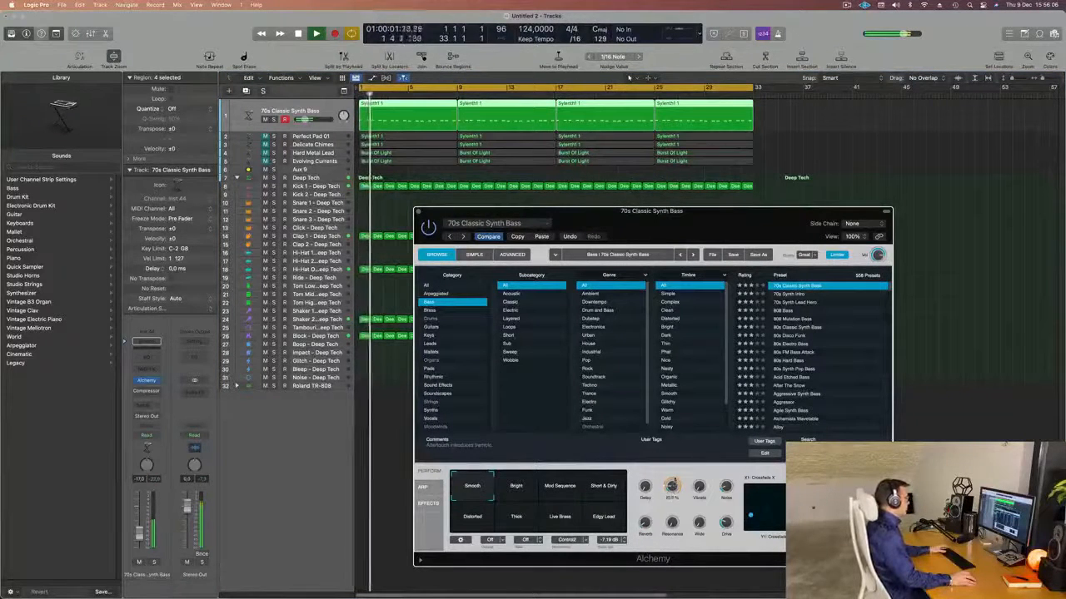
pyautogui.press('space')
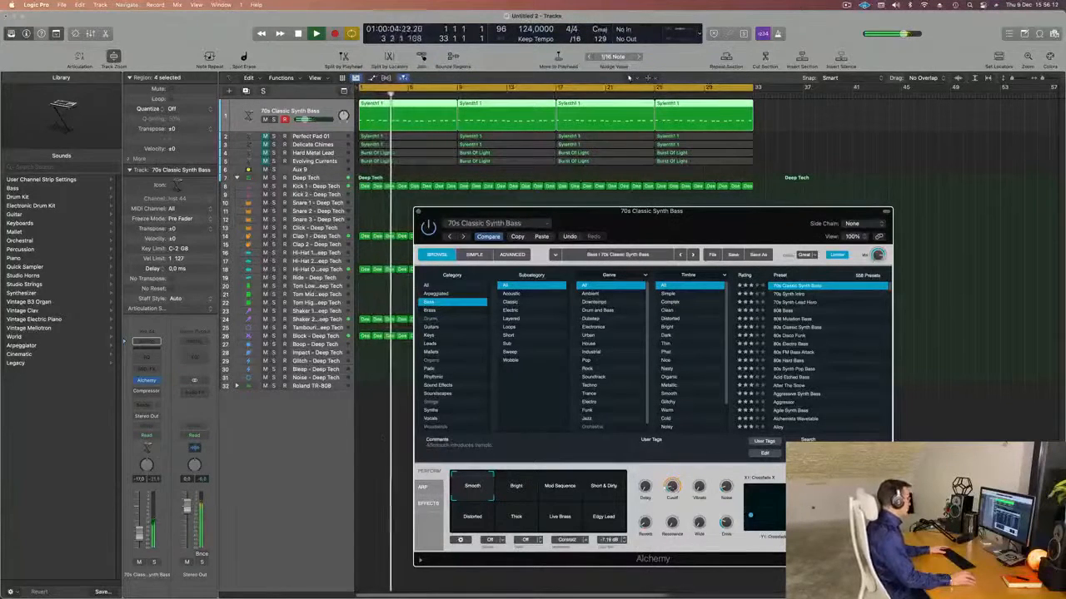
pyautogui.press('space')
pyautogui.press('space')
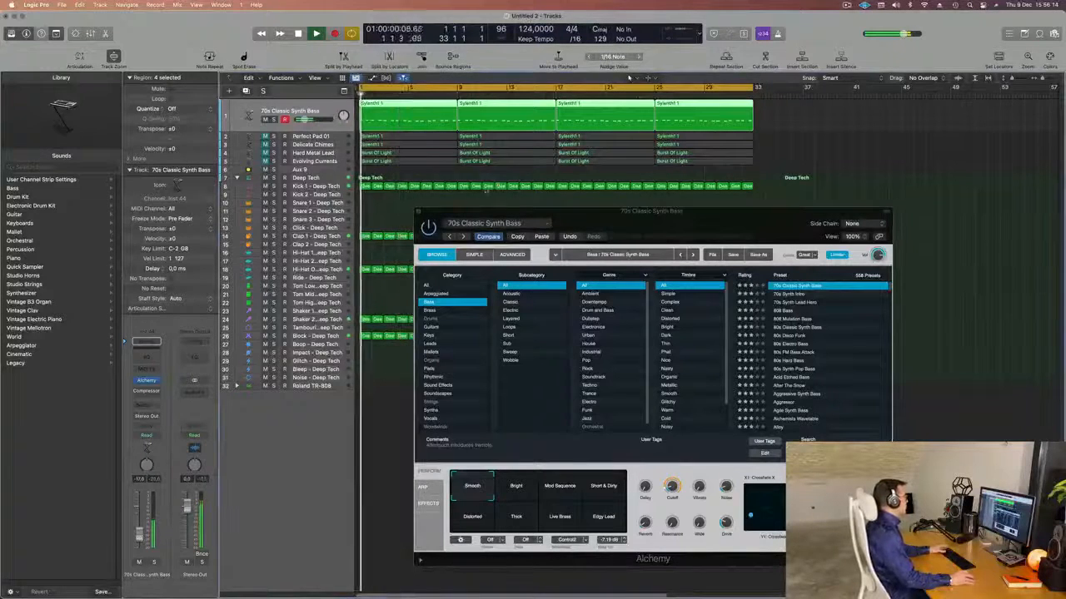
pyautogui.click(419, 214)
pyautogui.press('space')
pyautogui.press('space')
# Step: Set the Block - Deep Tech track's volume to about -22 dB while replaying the drums and bass
pyautogui.click(313, 337)
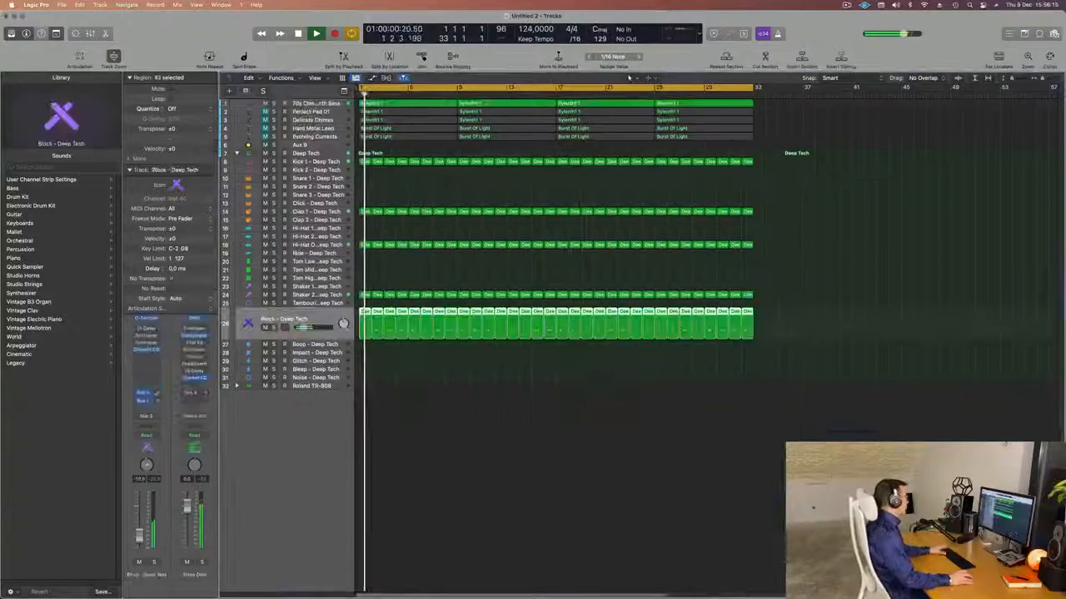
pyautogui.press('space')
pyautogui.press('space')
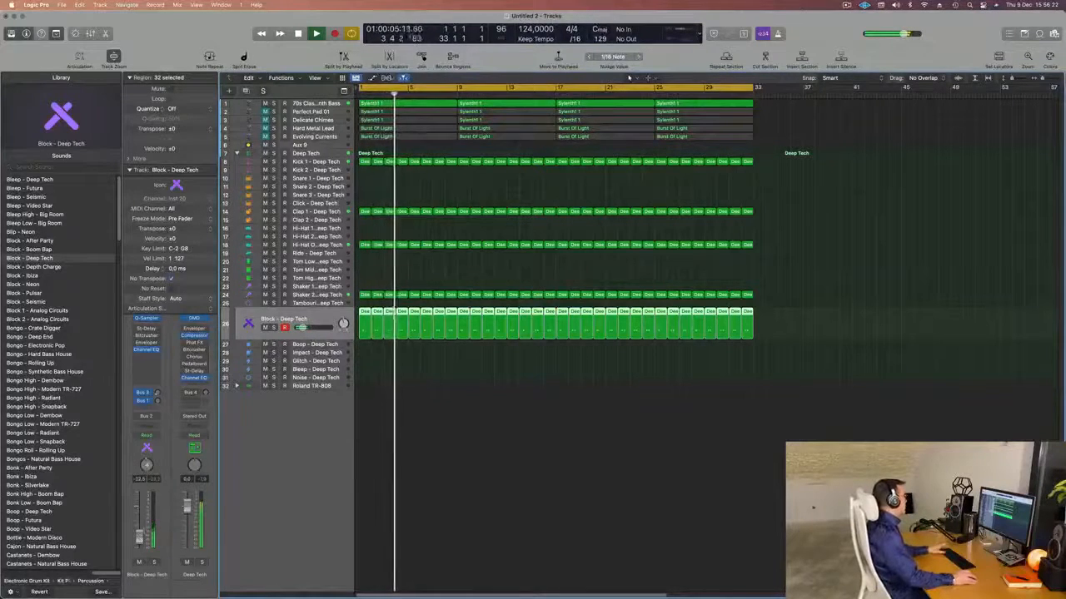
pyautogui.press('space')
pyautogui.press('space')
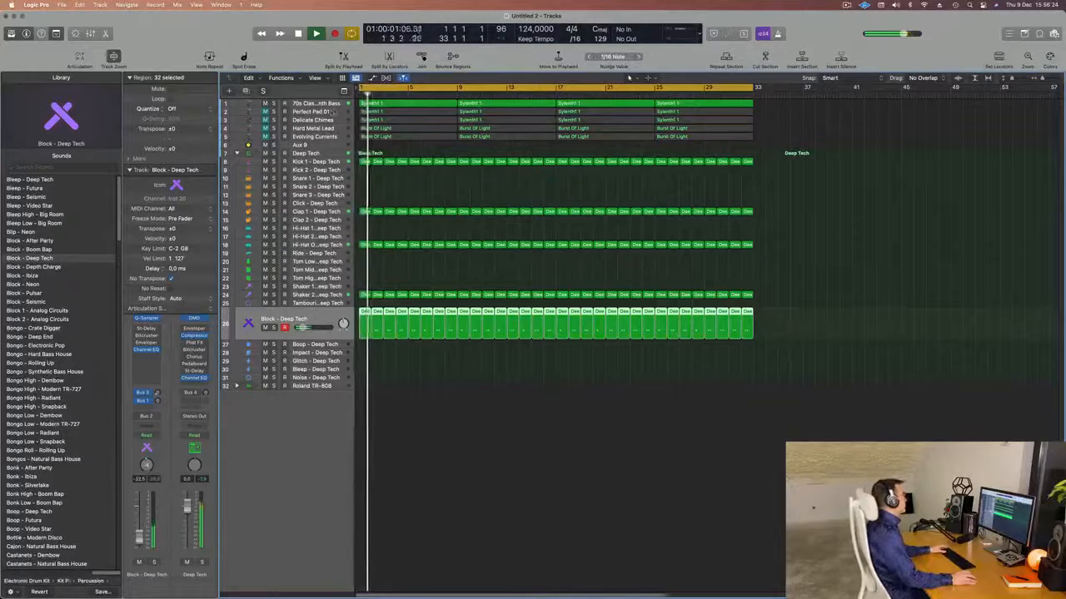
# Step: Unmute the Perfect Pad 01 track at a lower volume and set its Channel EQ low cut to 158 Hz
pyautogui.click(320, 112)
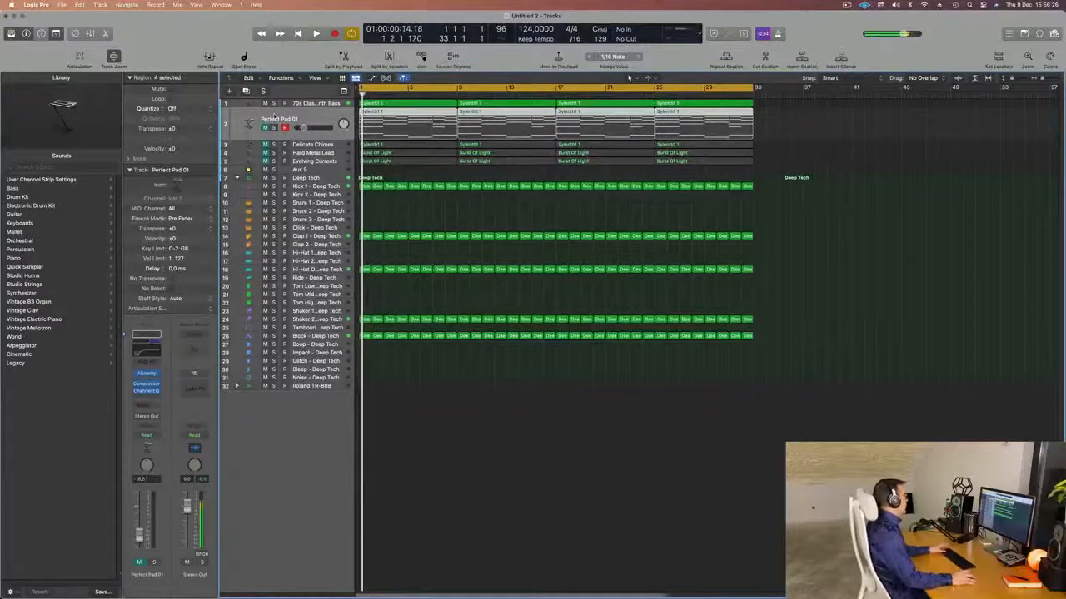
pyautogui.press('space')
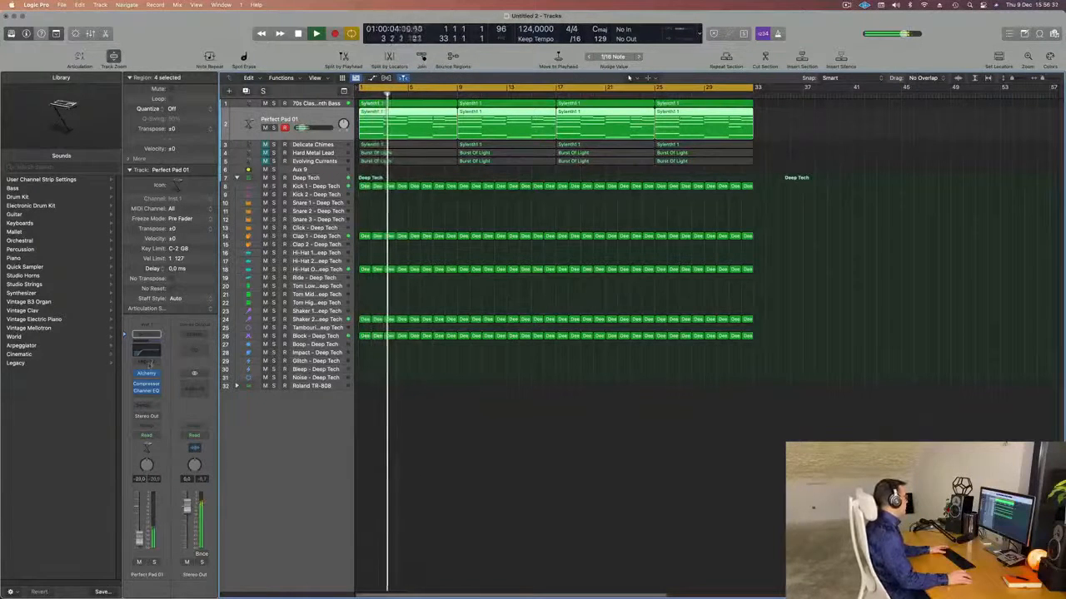
pyautogui.click(156, 348)
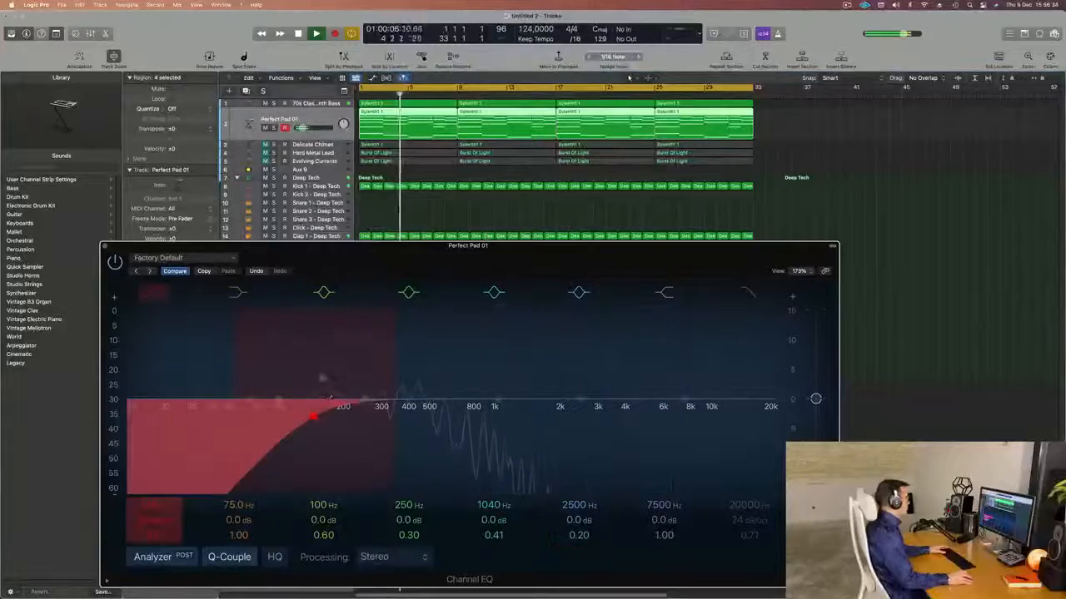
pyautogui.moveTo(319, 415); pyautogui.dragTo(327, 413)
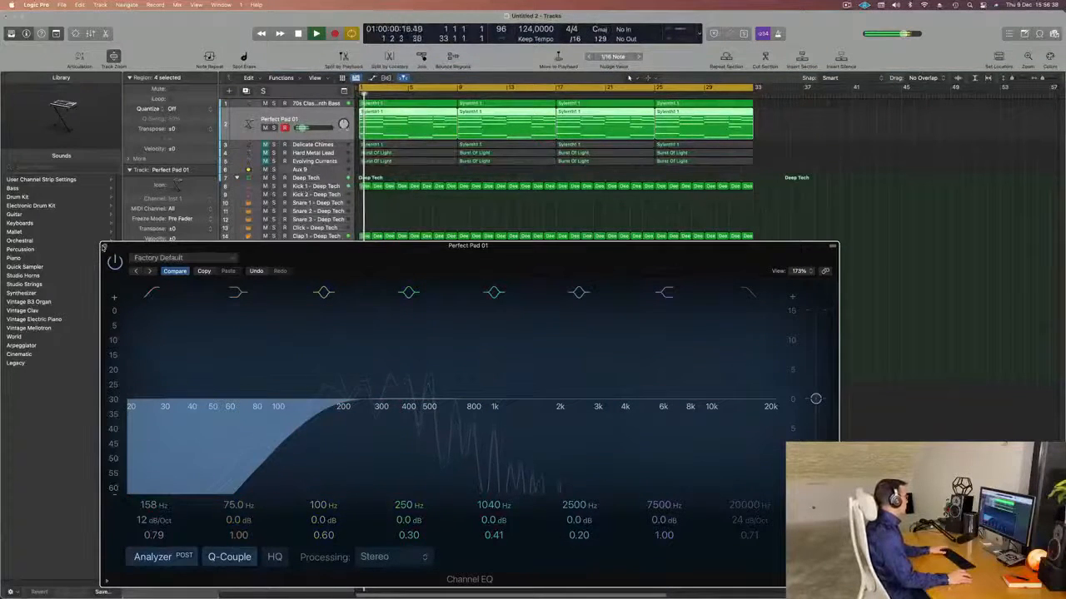
pyautogui.click(105, 246)
pyautogui.press('space')
pyautogui.press('space')
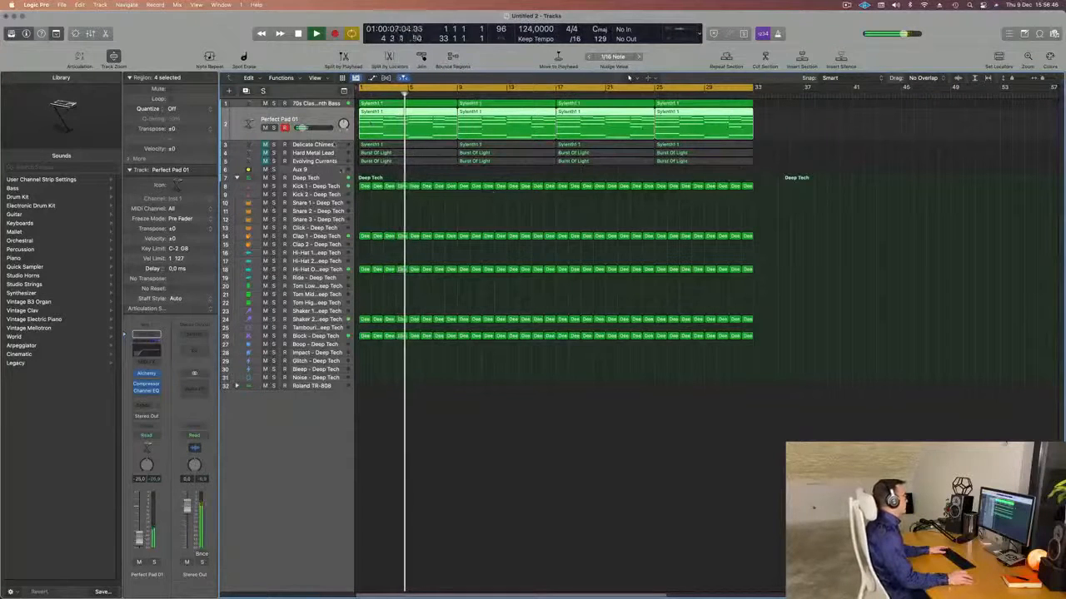
# Step: Lower the Delicate Chimes track's volume to about -42 dB and unmute it
pyautogui.click(330, 145)
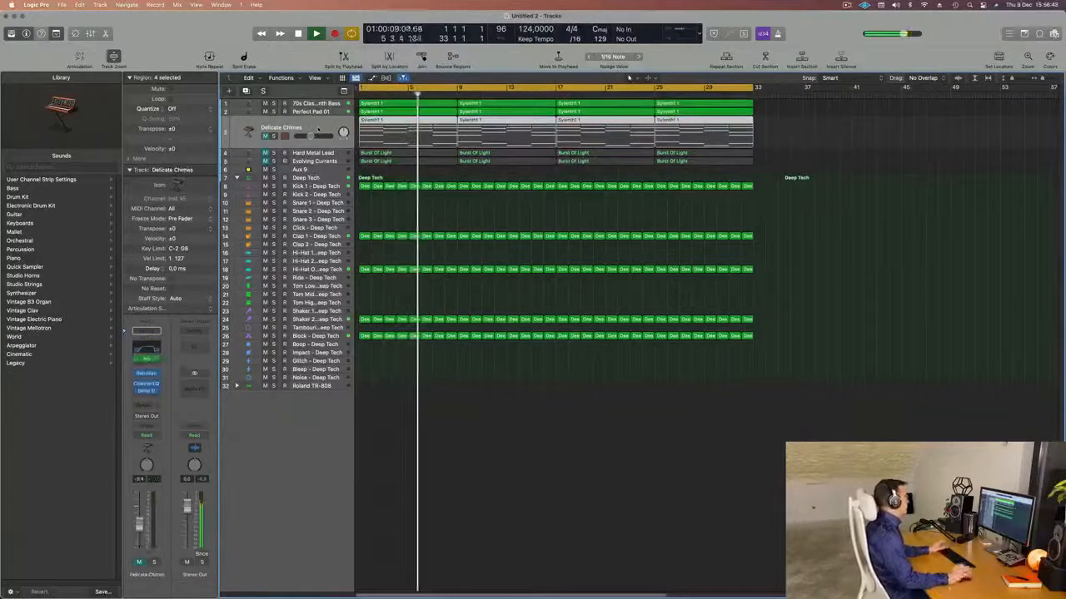
pyautogui.press('space')
pyautogui.press('space')
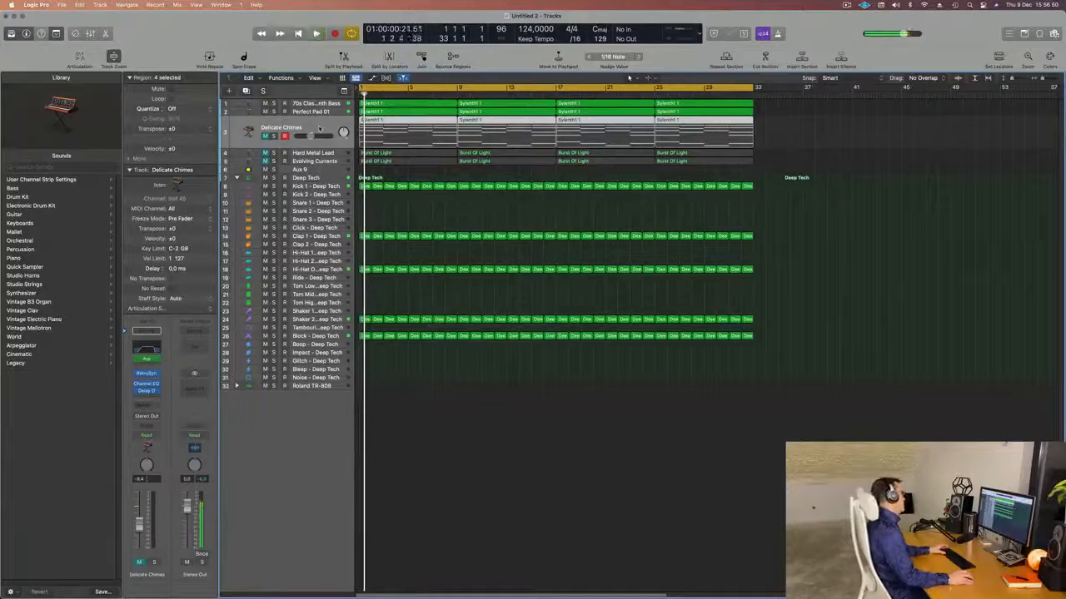
pyautogui.press('space')
pyautogui.press('space')
pyautogui.press('space')
pyautogui.moveTo(310, 136); pyautogui.dragTo(298, 136)
pyautogui.click(265, 136)
pyautogui.press('space')
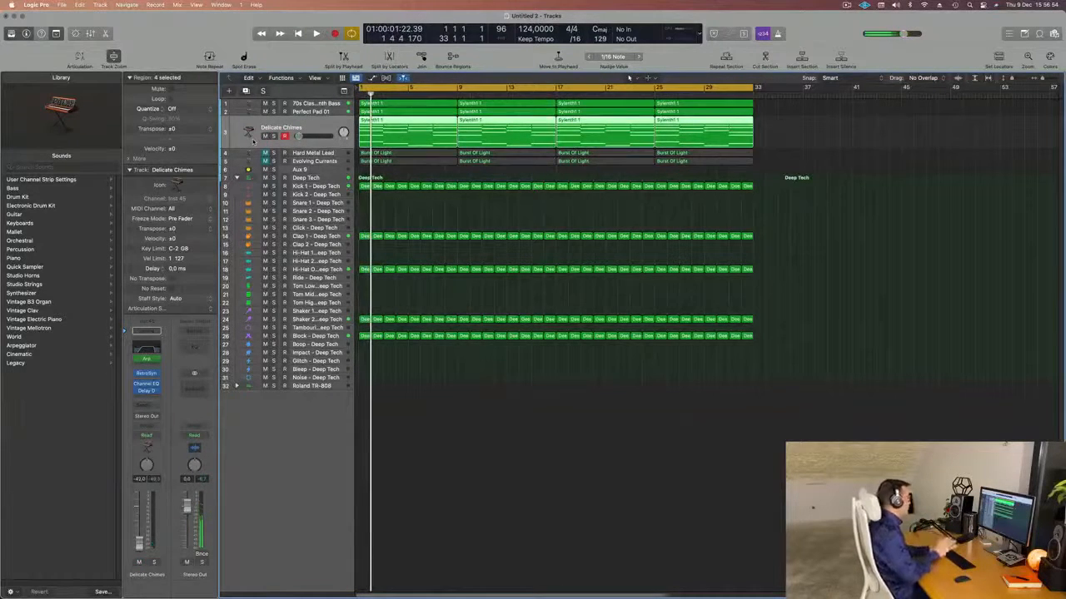
# Step: Play the loop while raising Delicate Chimes to about -19 dB and lowering Block - Deep Tech to about -26 dB
pyautogui.press('space')
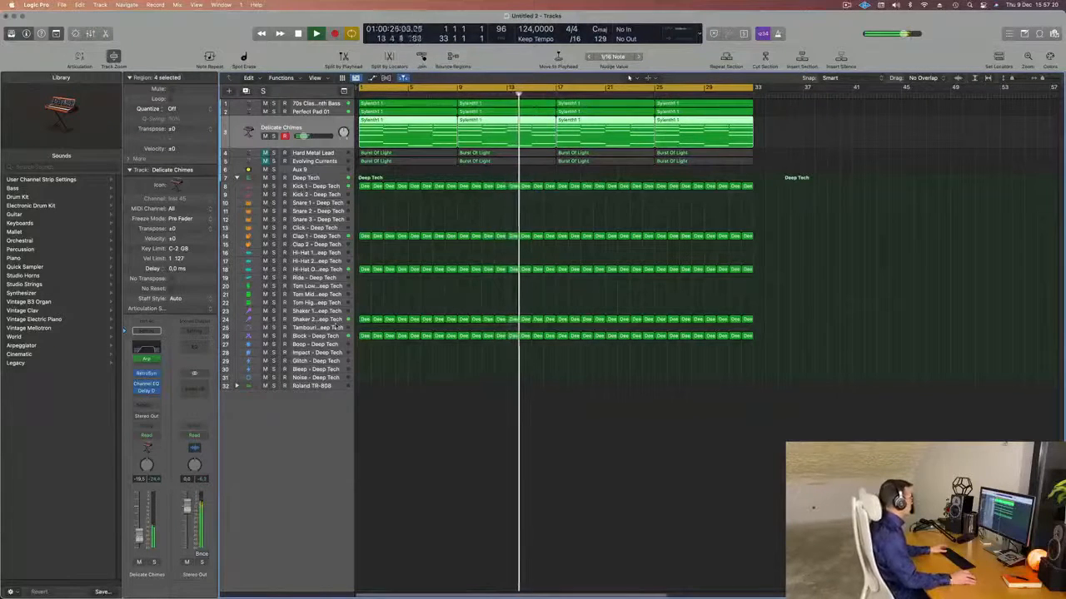
pyautogui.click(321, 335)
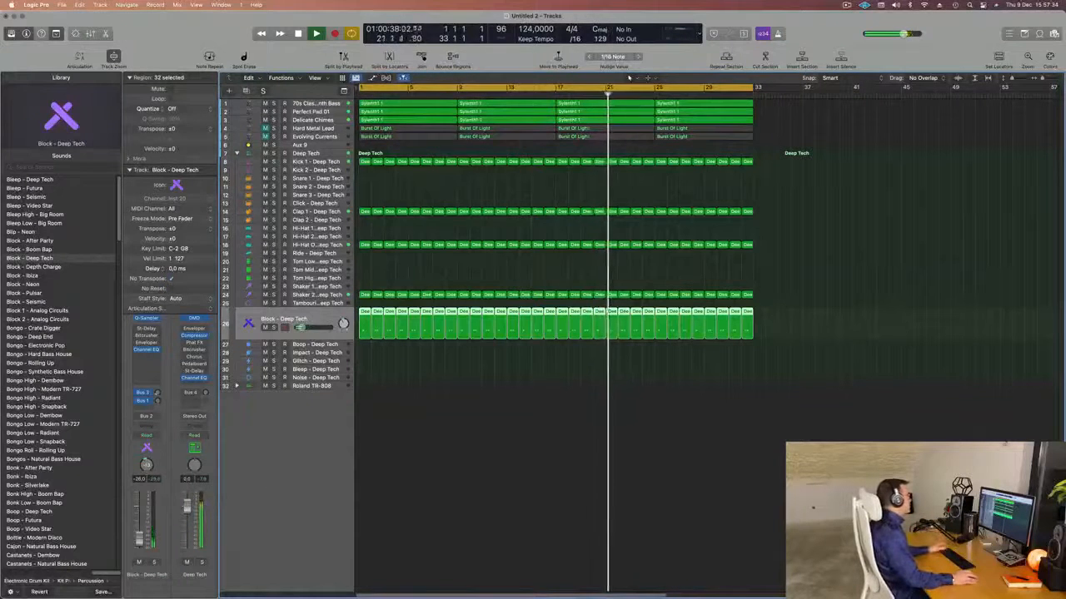
# Step: Compare the Delicate Chimes Channel EQ without its high cut, re-enable it and set it to 3780 Hz with a Q of 0.60
pyautogui.click(321, 121)
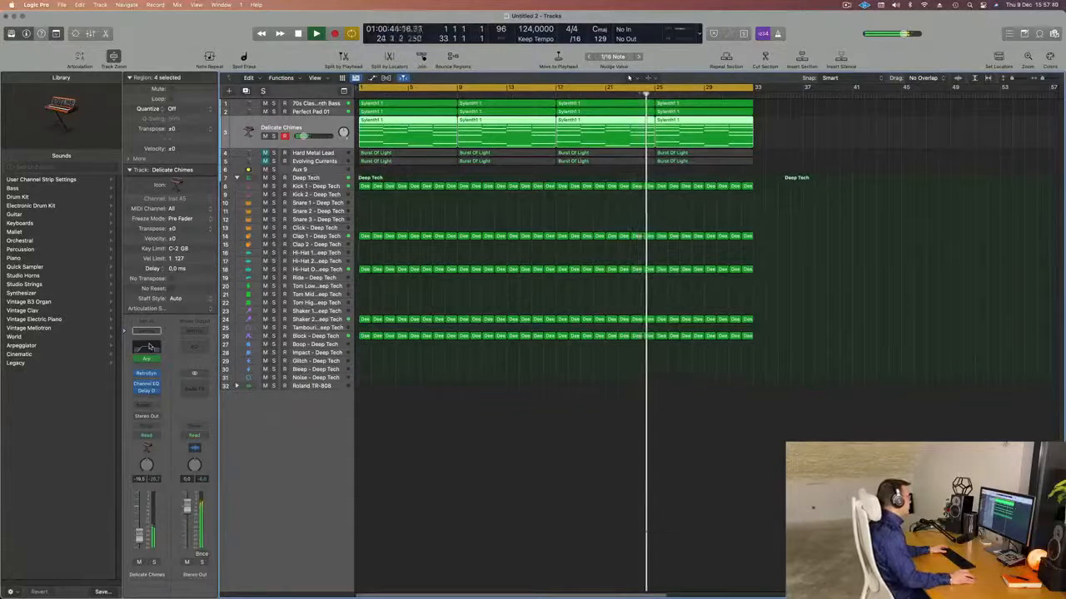
pyautogui.click(150, 347)
pyautogui.click(902, 159)
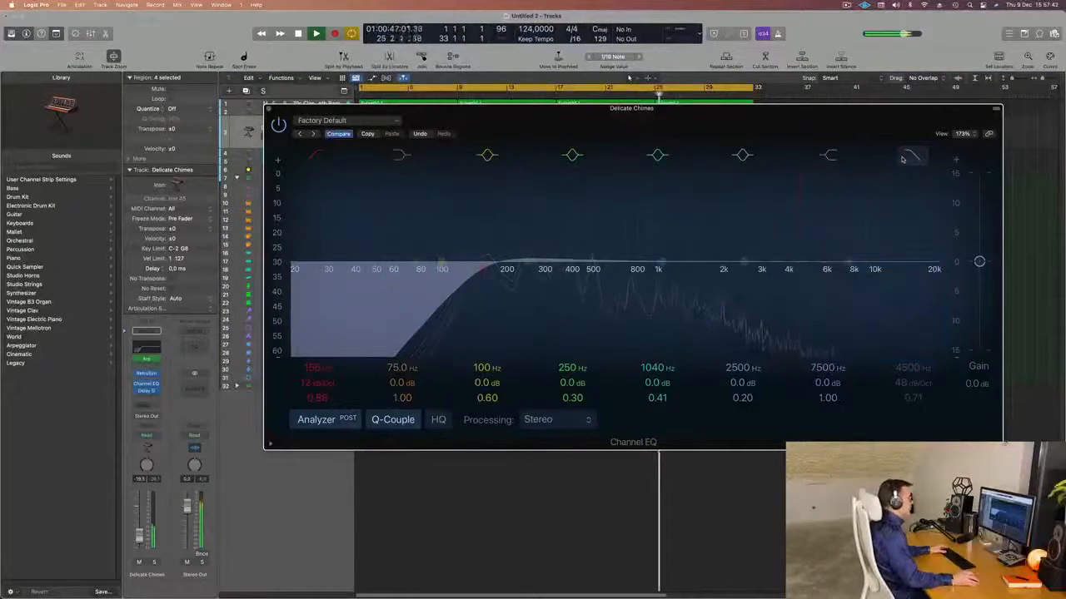
pyautogui.click(902, 159)
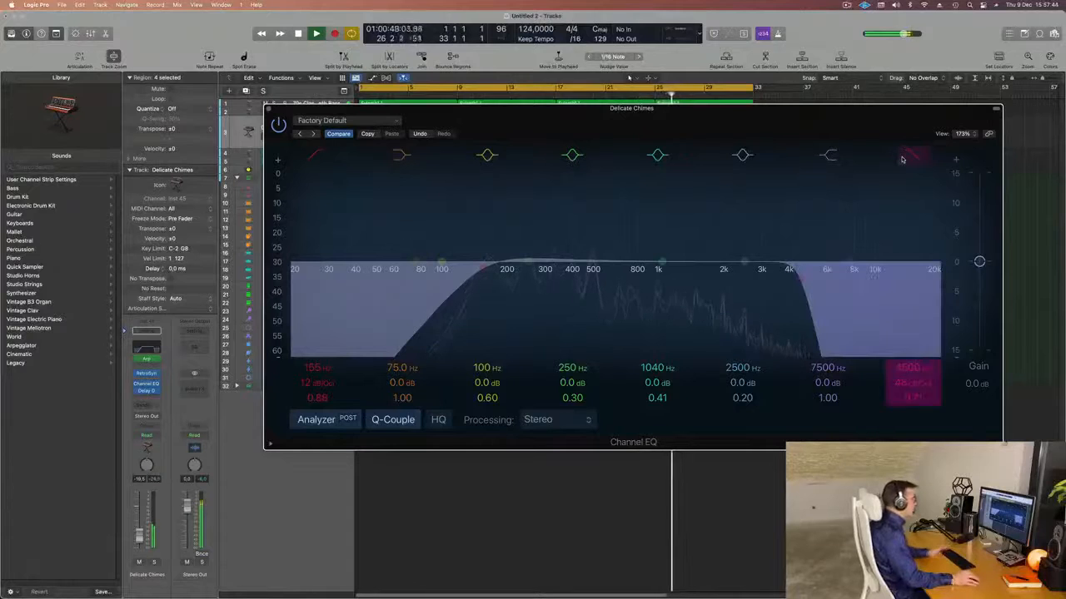
pyautogui.moveTo(799, 277); pyautogui.dragTo(779, 281)
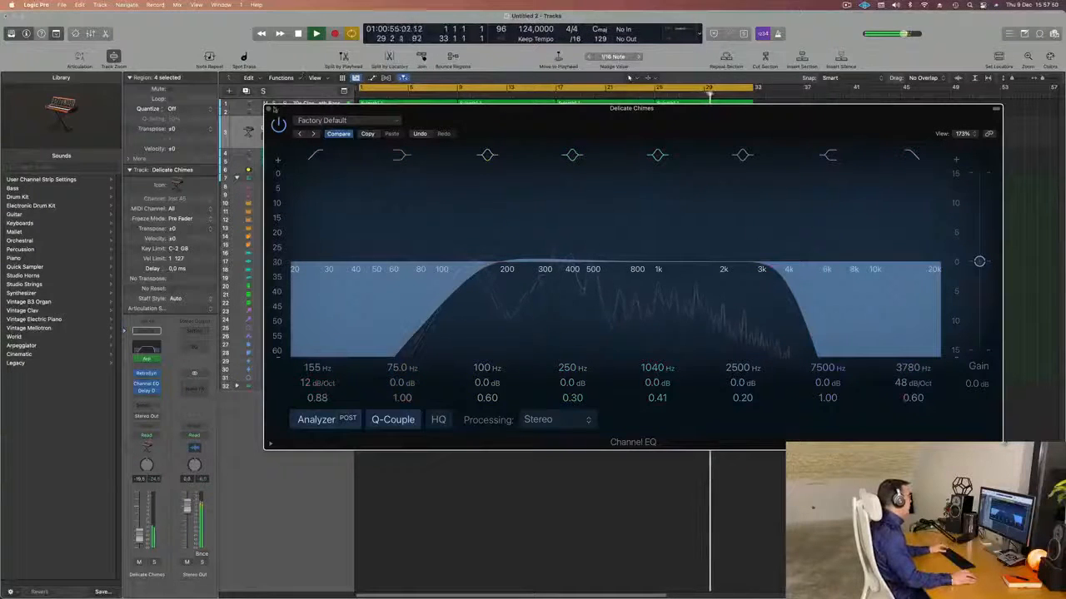
pyautogui.click(268, 109)
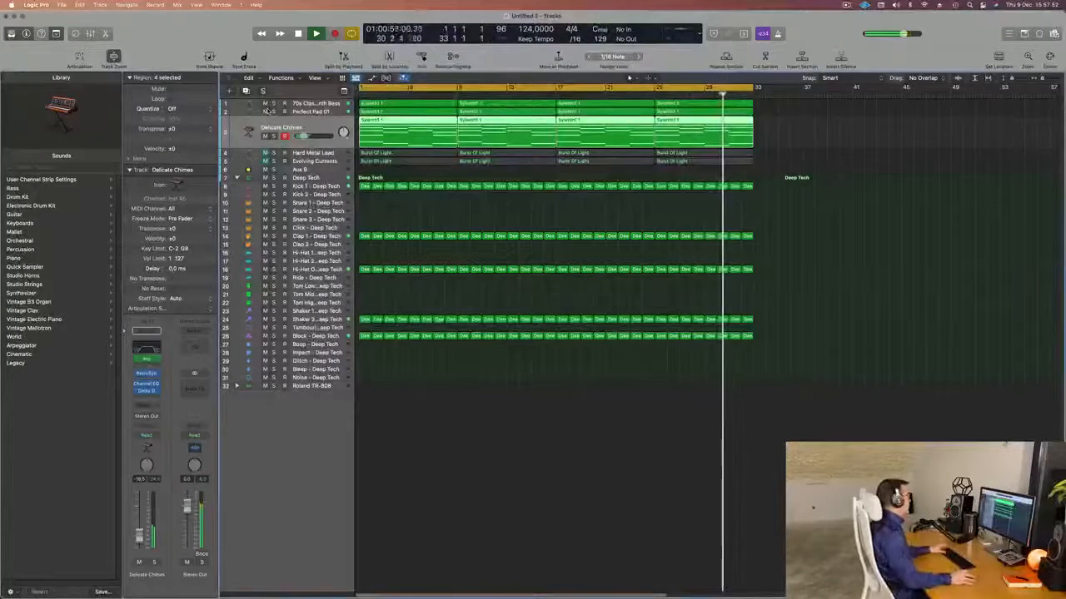
# Step: Unmute Hard Metal Lead, Evolving Currents and Aux 9, and lower the Aux 9 volume to about -42 dB
pyautogui.click(271, 167)
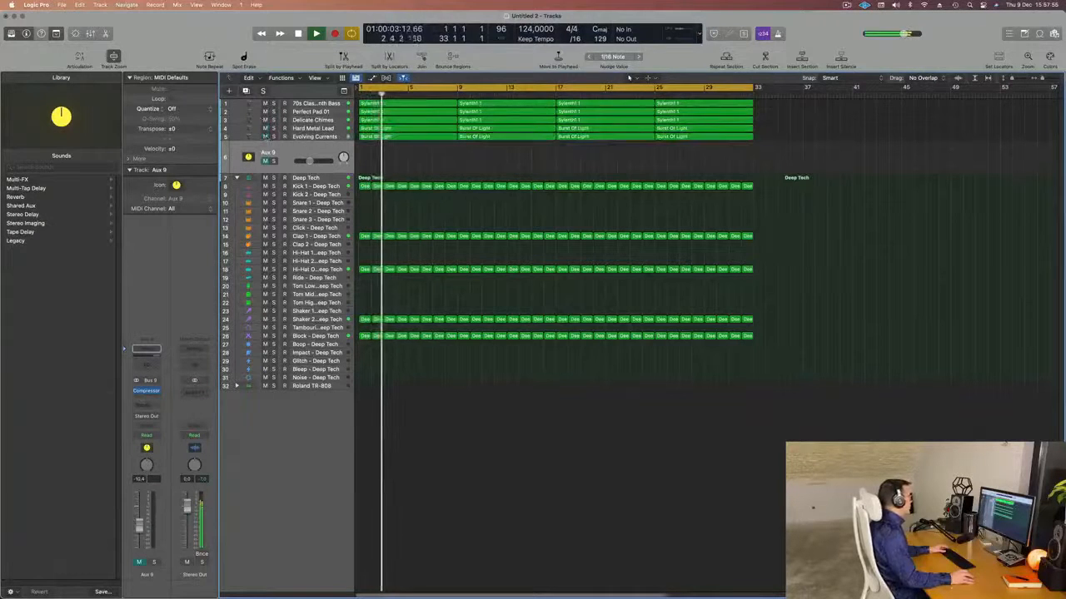
pyautogui.moveTo(310, 162); pyautogui.dragTo(298, 158)
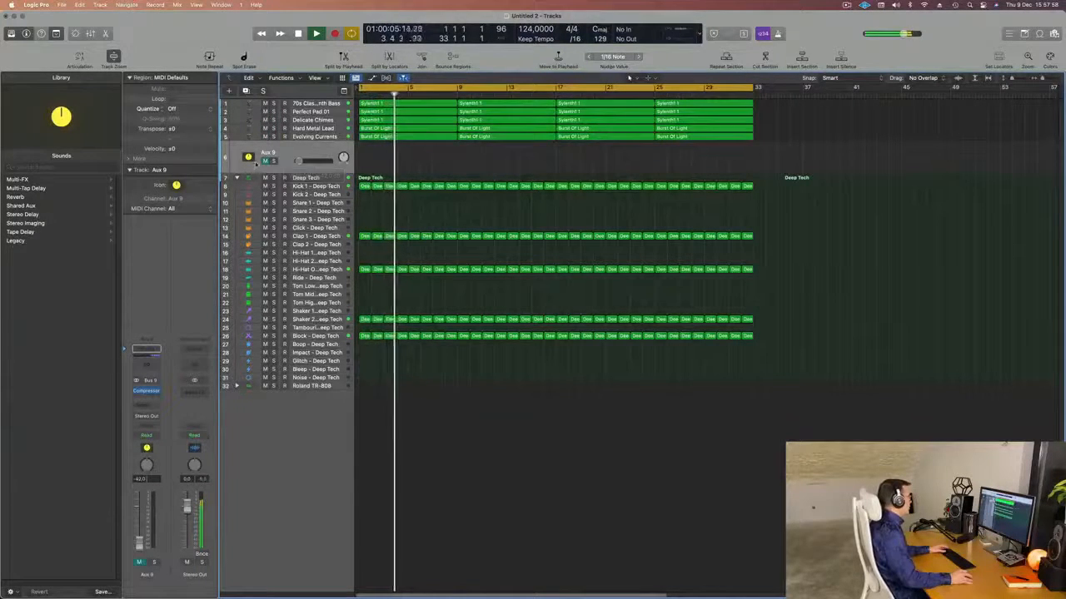
pyautogui.press('space')
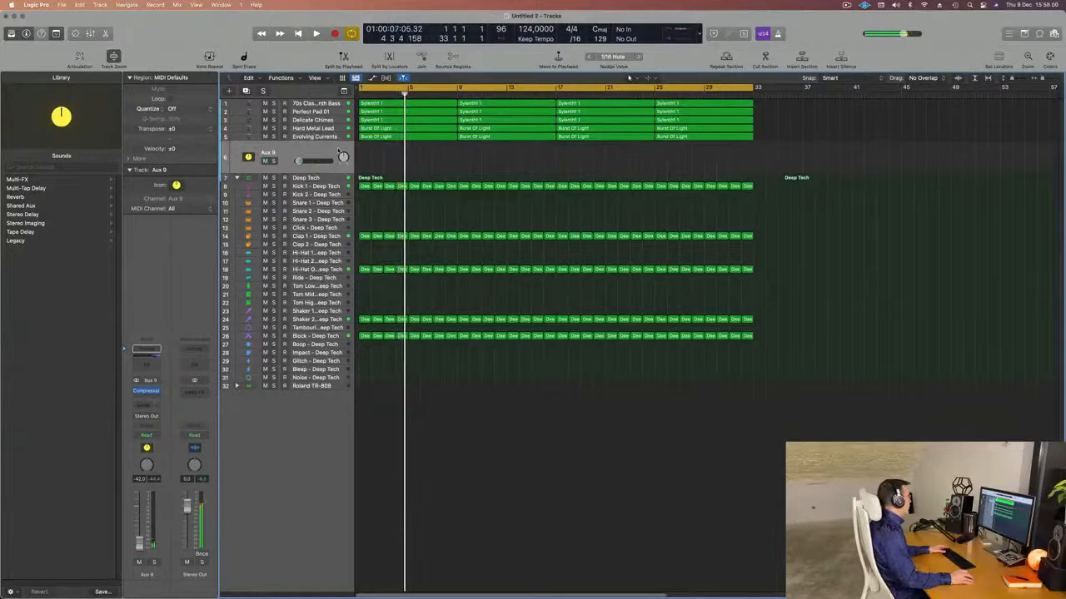
# Step: Play the loop from the start, compare Hard Metal Lead and Evolving Currents, and pull the Aux 9 volume fully down
pyautogui.click(332, 129)
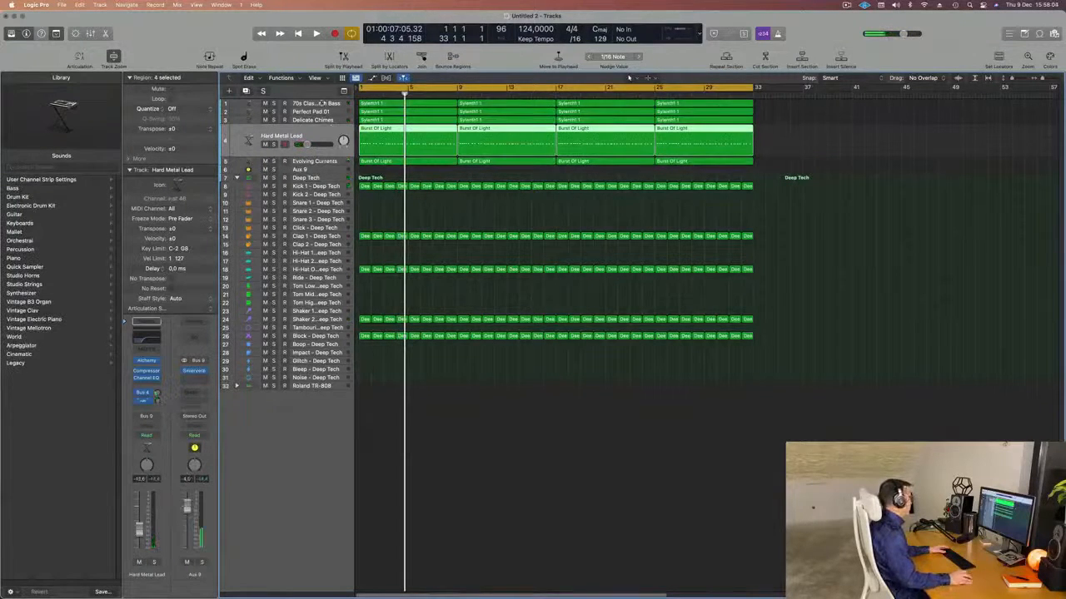
pyautogui.click(331, 161)
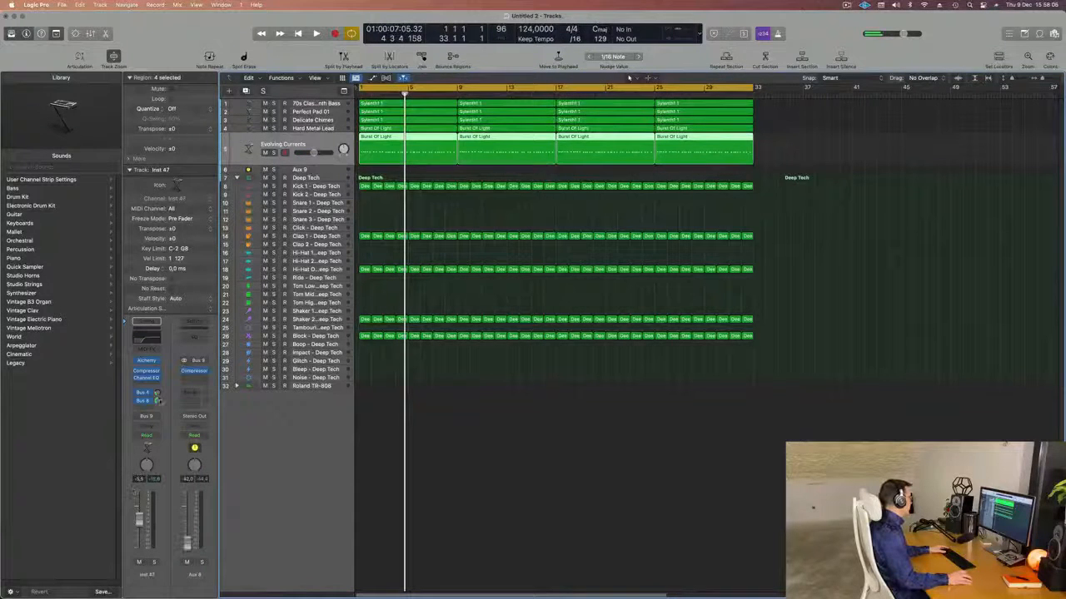
pyautogui.press('Return')
pyautogui.press('space')
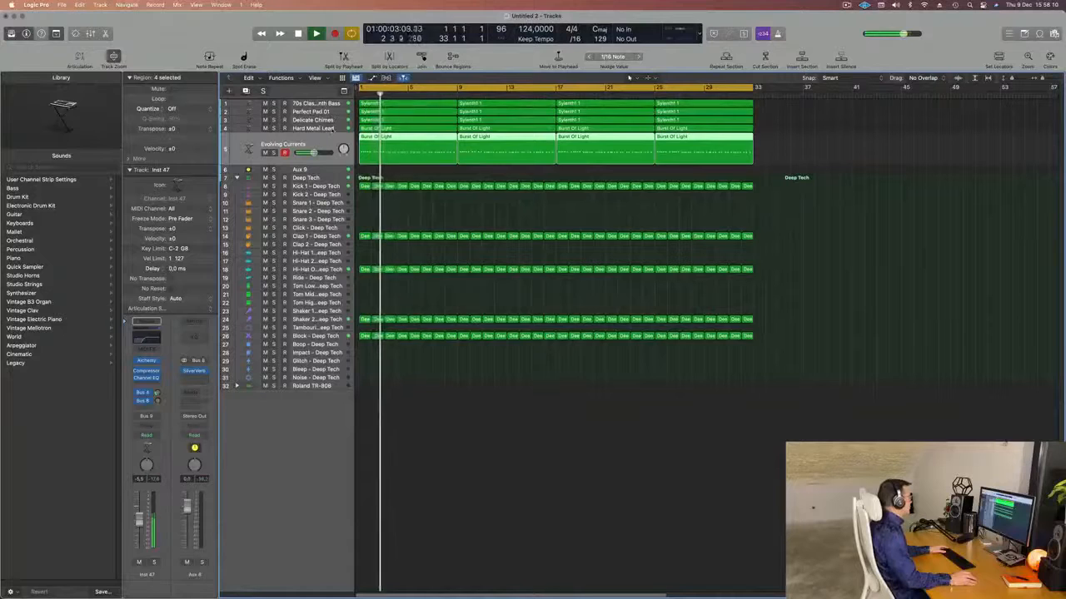
pyautogui.press('Up')
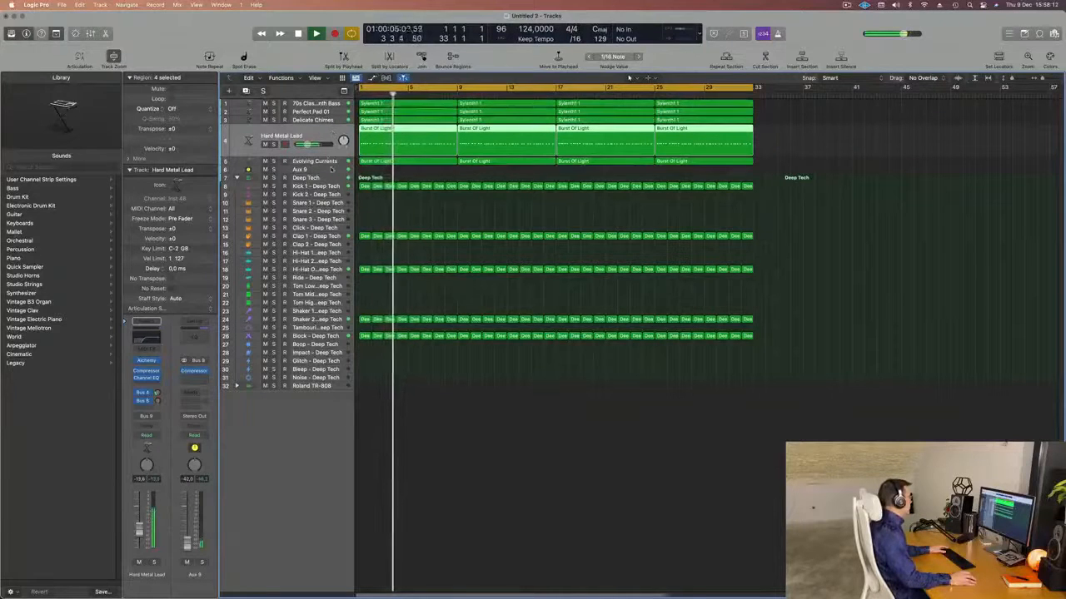
pyautogui.click(330, 169)
pyautogui.press('space')
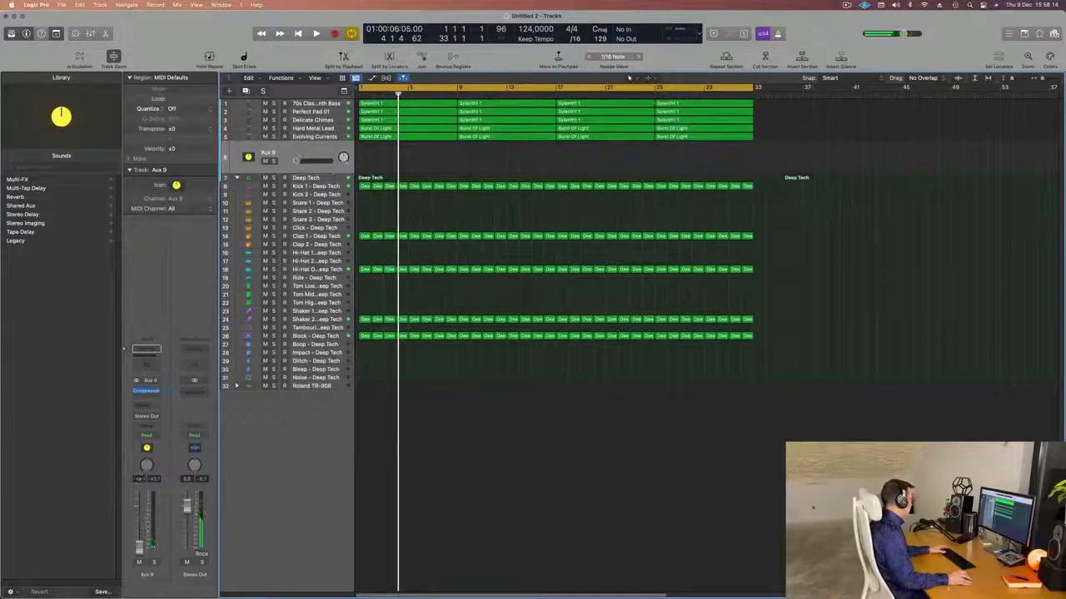
# Step: Replay the loop, check Hard Metal Lead and Evolving Currents, and raise the Aux 9 volume to about -14.6 dB
pyautogui.press('space')
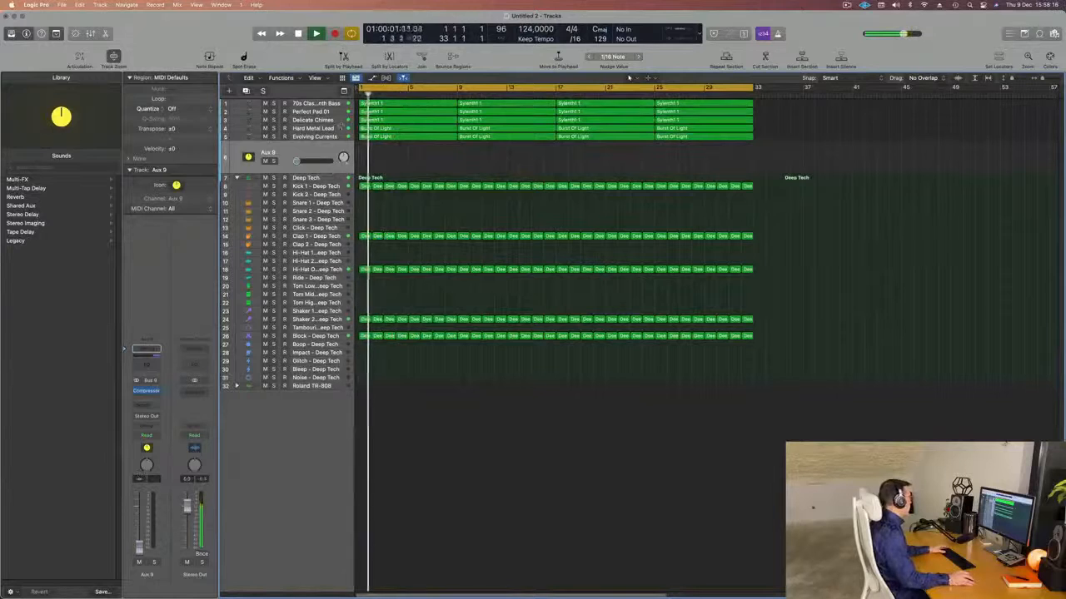
pyautogui.press('Up')
pyautogui.press('Up')
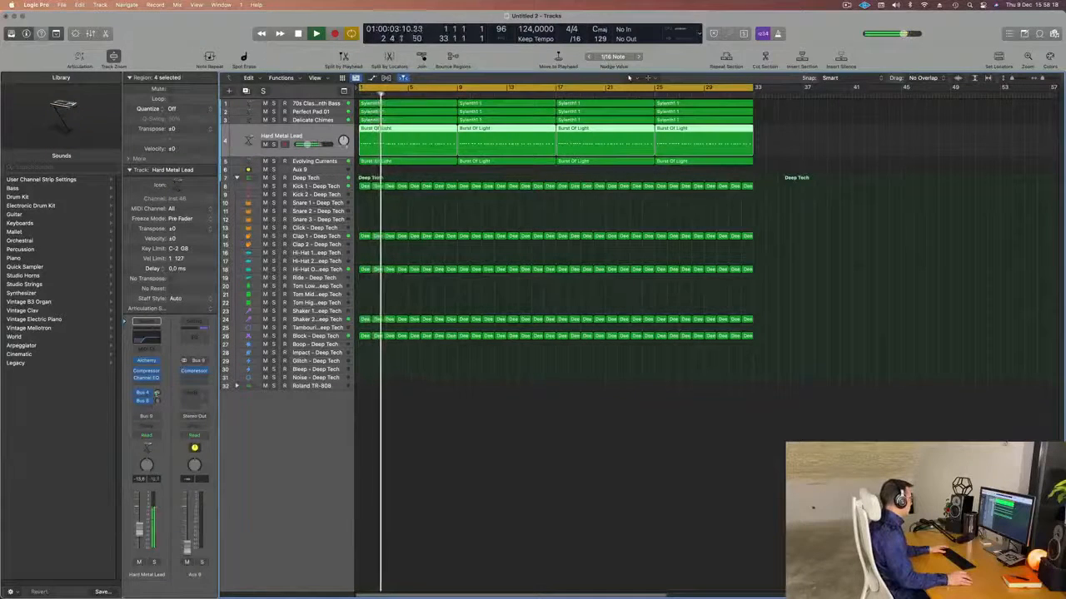
pyautogui.press('Down')
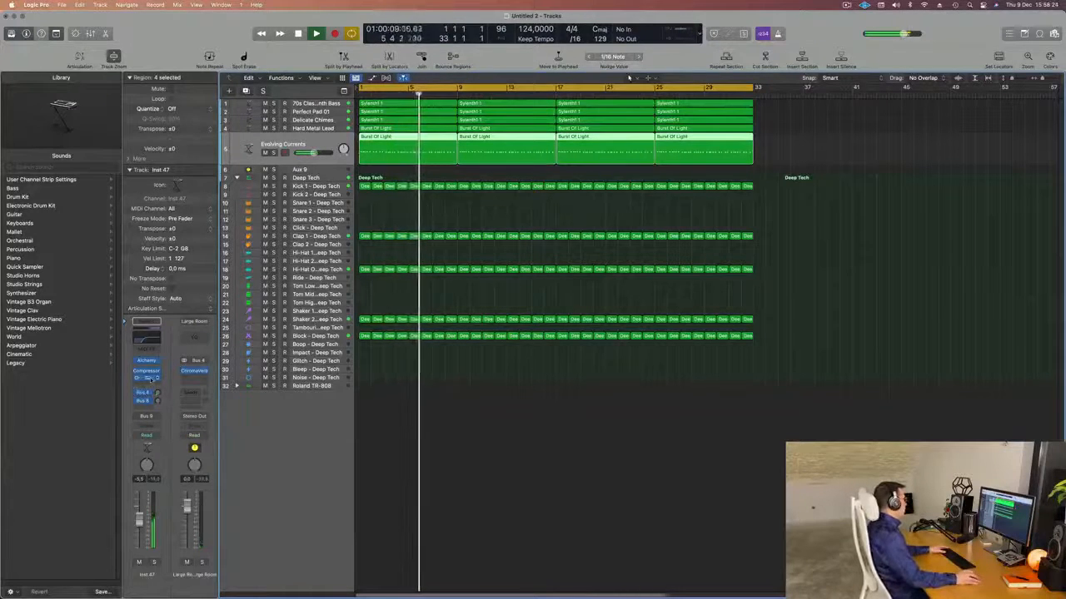
pyautogui.press('Return')
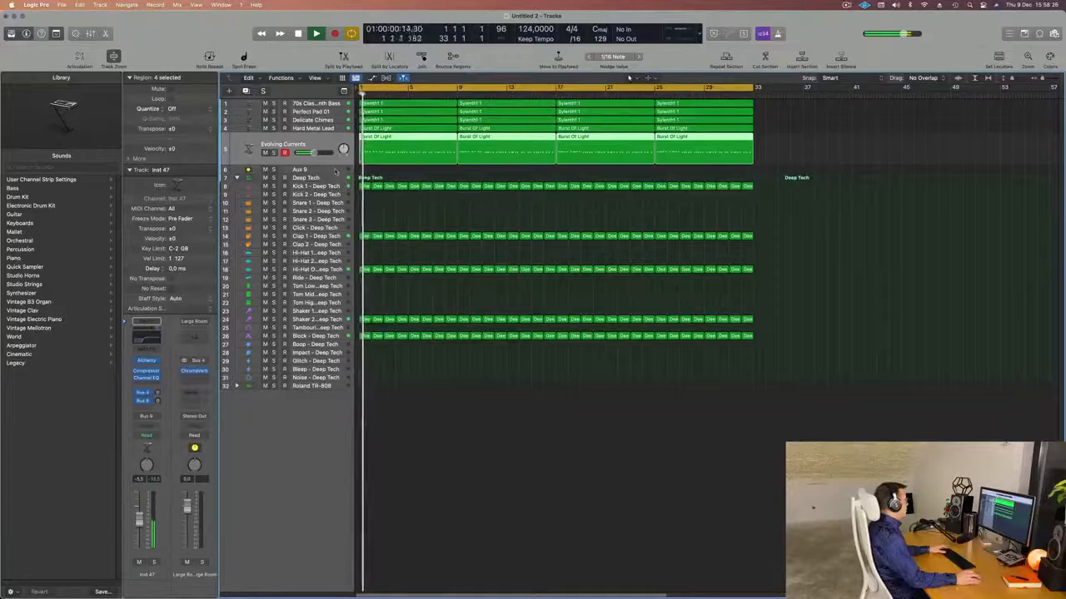
pyautogui.press('Down')
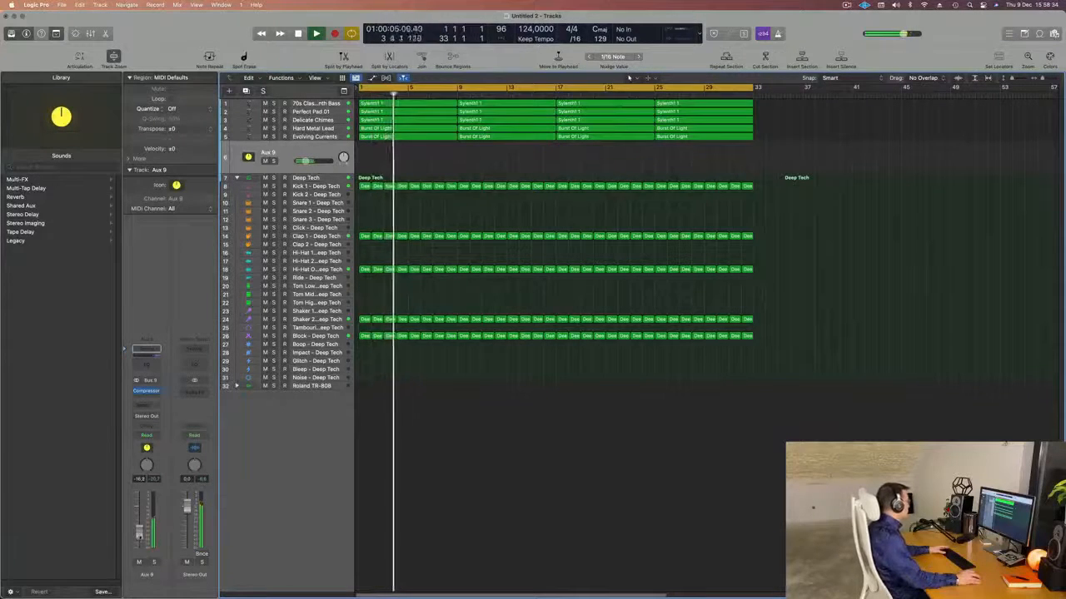
# Step: Add a send from Aux 9 to Bus 9 and play the loop from the start
pyautogui.click(145, 408)
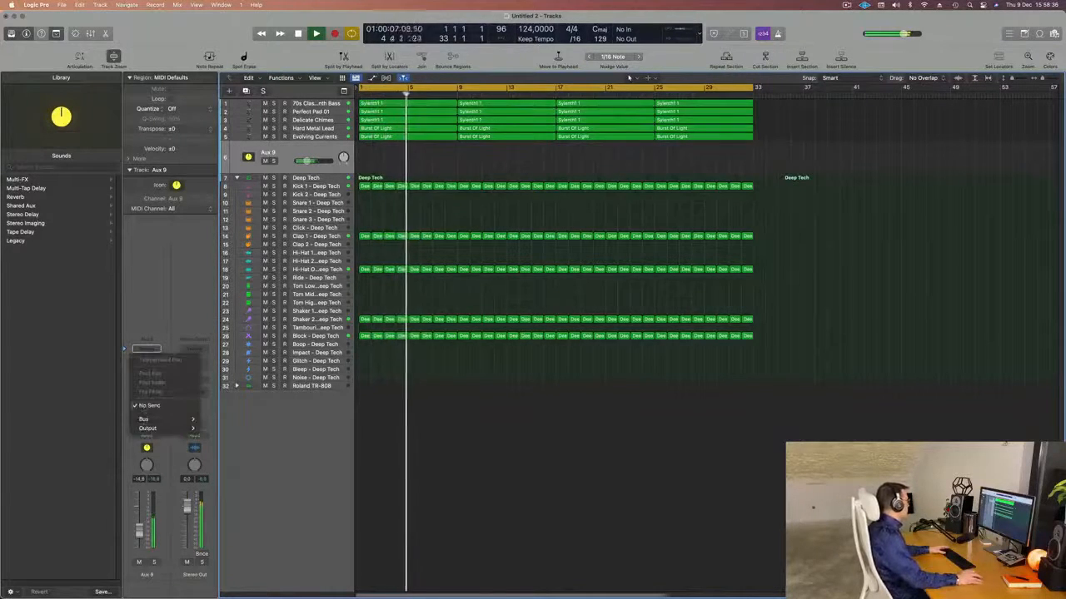
pyautogui.moveTo(166, 419)
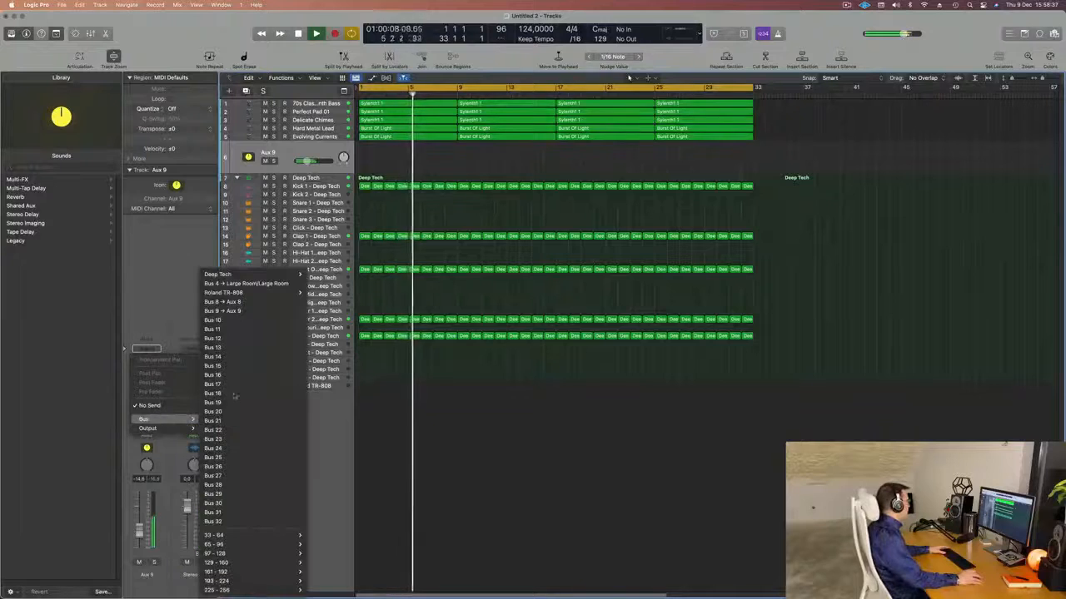
pyautogui.click(251, 312)
pyautogui.press('Return')
pyautogui.press('space')
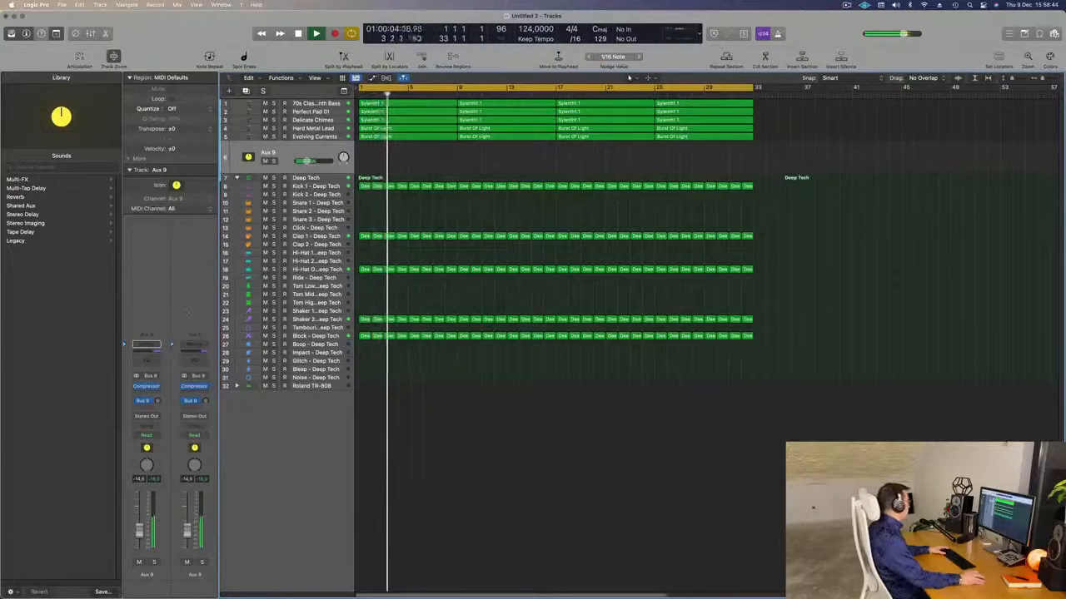
# Step: Reroute the Aux 9 send to Bus 8, turn up the send, and raise the Aux 9 volume to about -13 dB
pyautogui.click(146, 402)
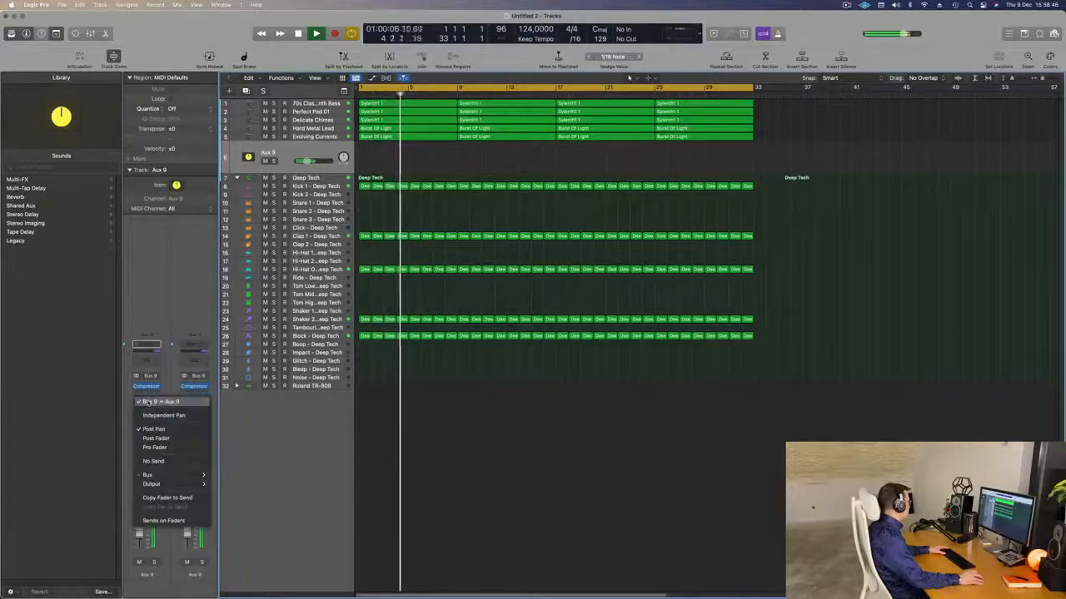
pyautogui.moveTo(167, 475)
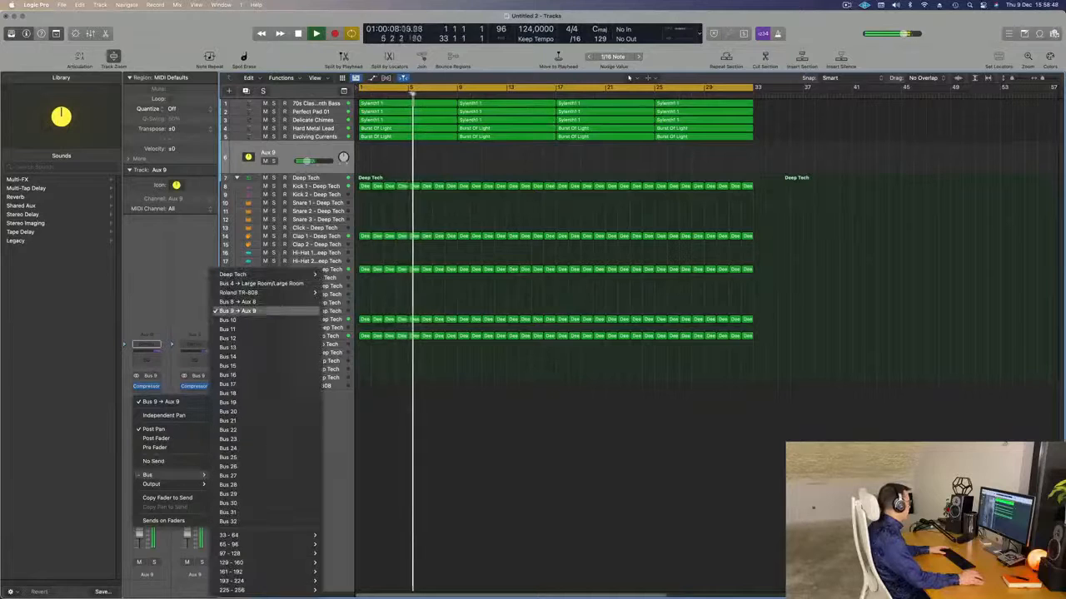
pyautogui.click(278, 304)
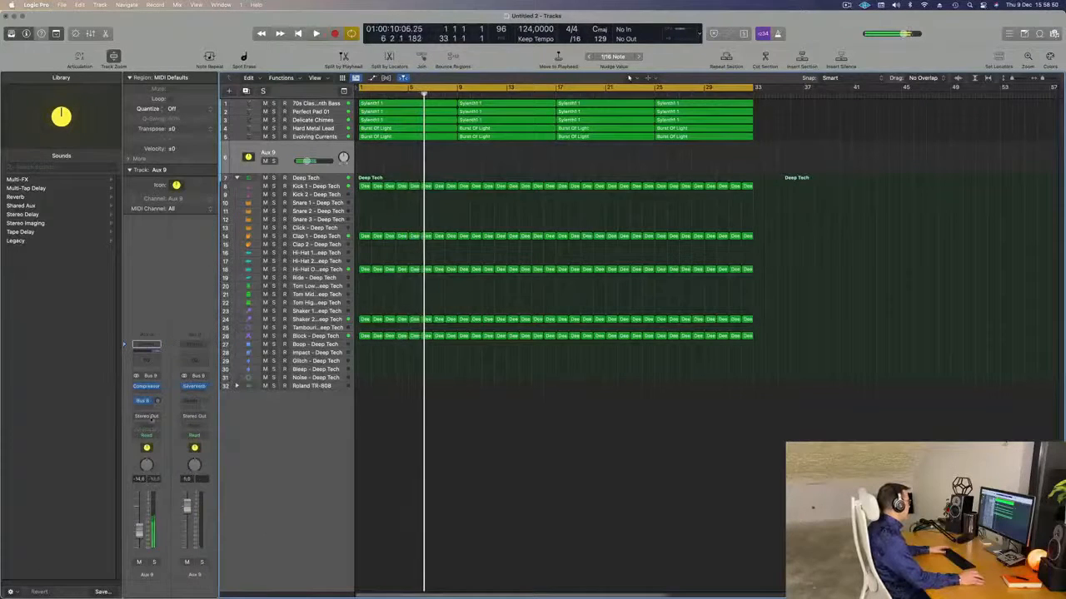
pyautogui.press('space')
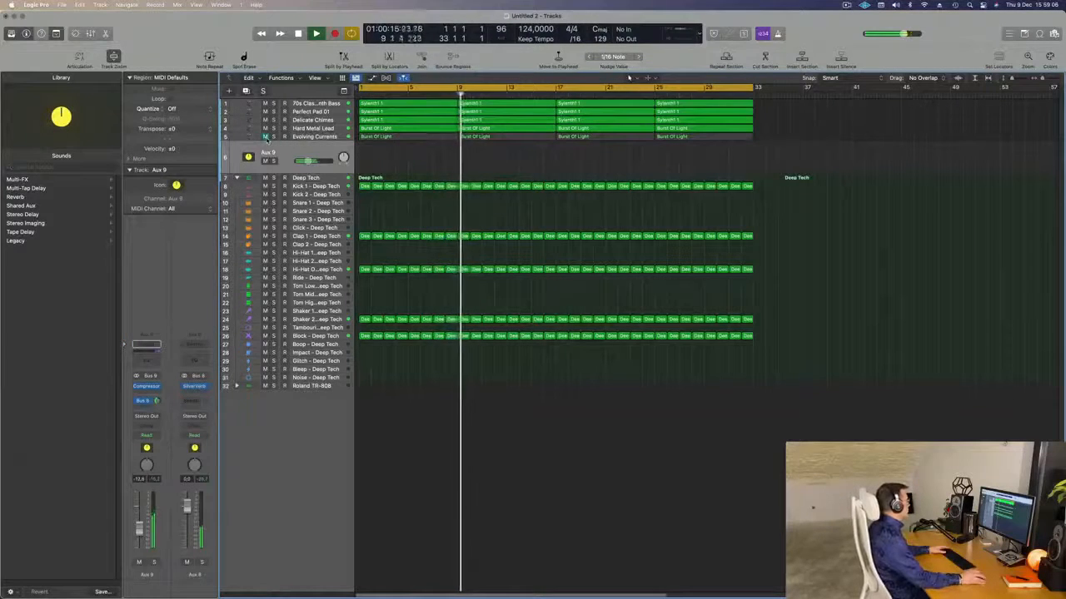
# Step: Raise Hard Metal Lead to about -11.5 dB with Evolving Currents muted, and unmute Evolving Currents
pyautogui.click(299, 128)
pyautogui.press('Return')
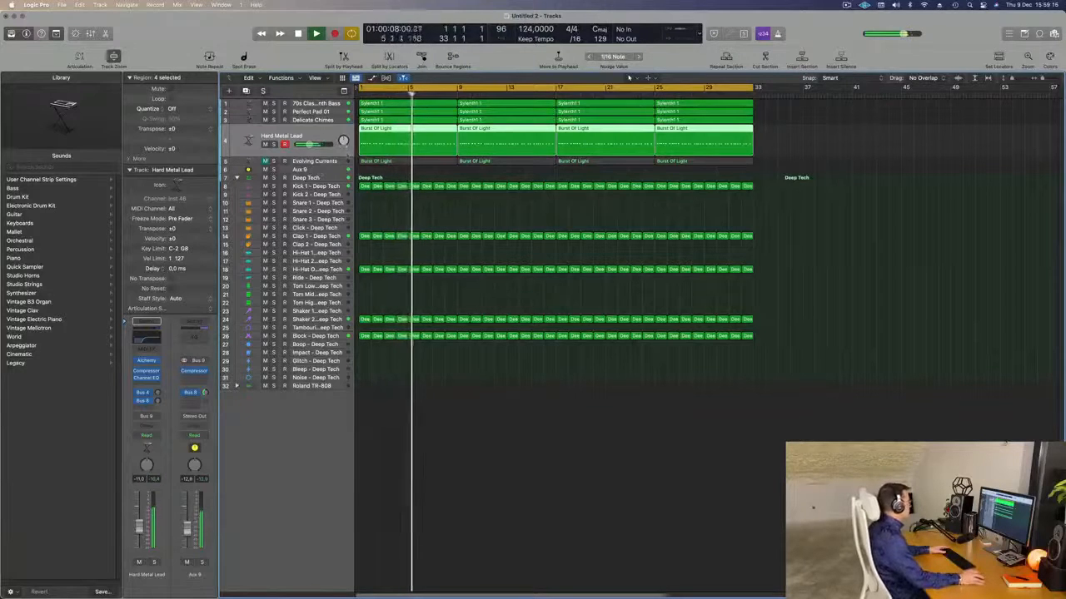
pyautogui.press('Down')
pyautogui.hotkey('ctrl', 'm')
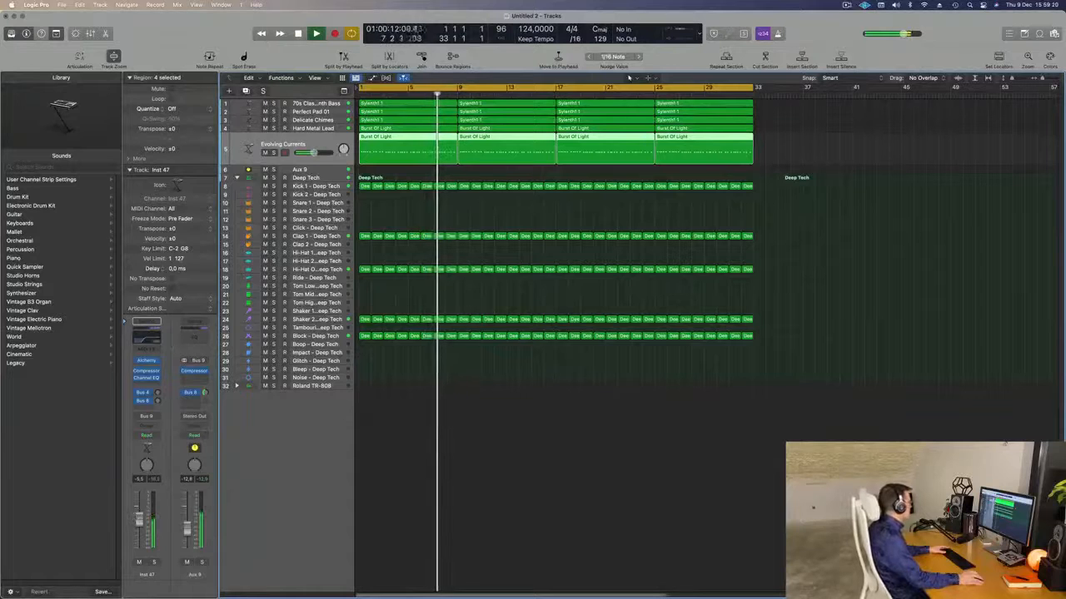
# Step: Adjust the Cutoff in Alchemy on Evolving Currents and raise the track's volume to about -2.6 dB
pyautogui.press('v')
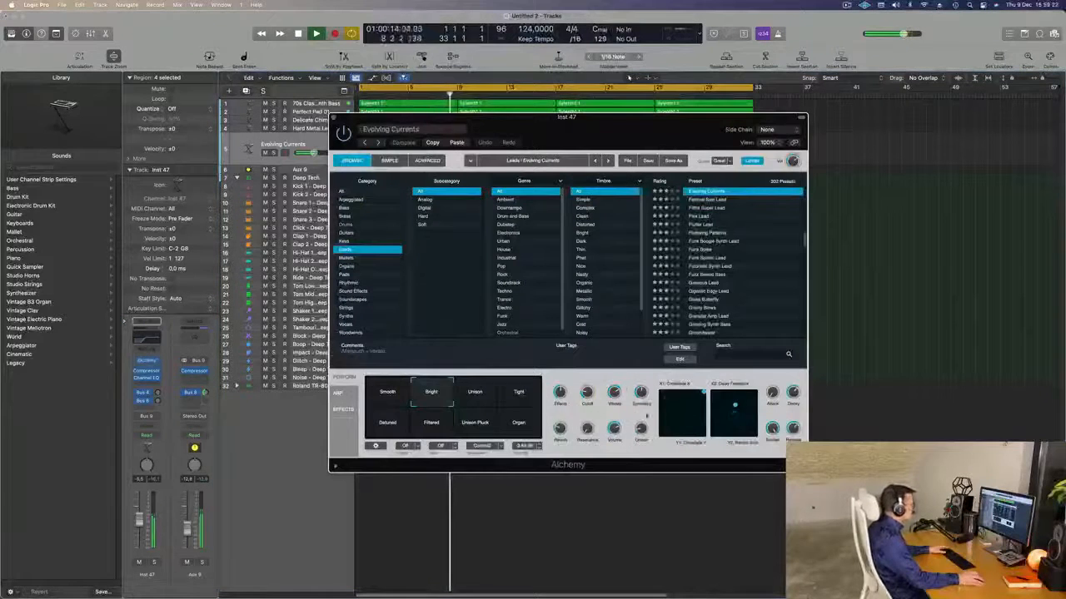
pyautogui.moveTo(589, 393); pyautogui.dragTo(586, 398)
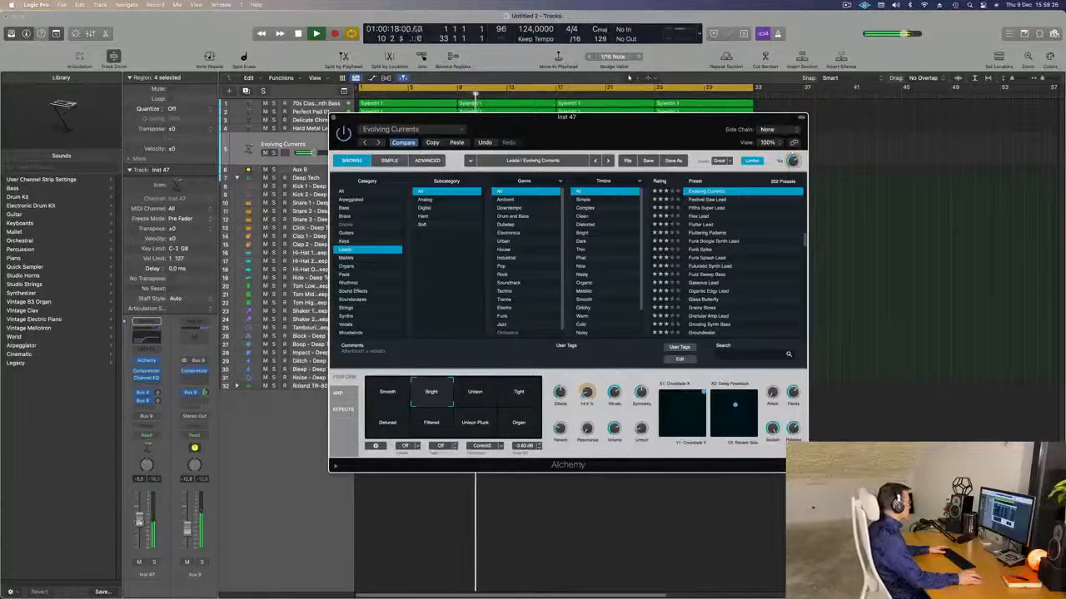
pyautogui.moveTo(140, 523); pyautogui.dragTo(140, 521)
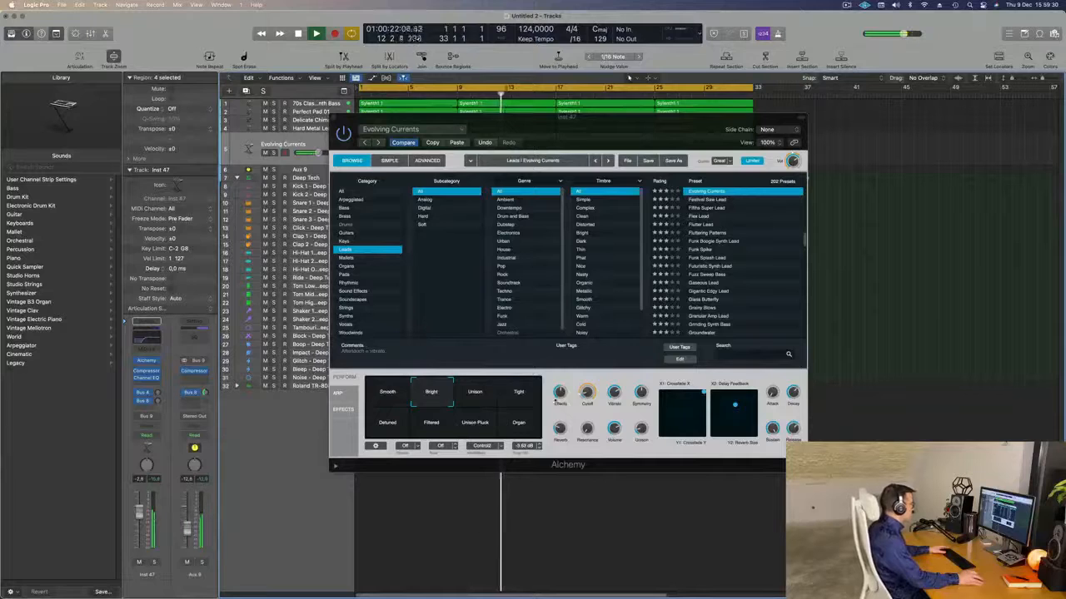
# Step: Audition Alchemy's performance variations, such as Smooth, Tight, Filtered and Organ, and settle on Unison Pluck
pyautogui.click(391, 393)
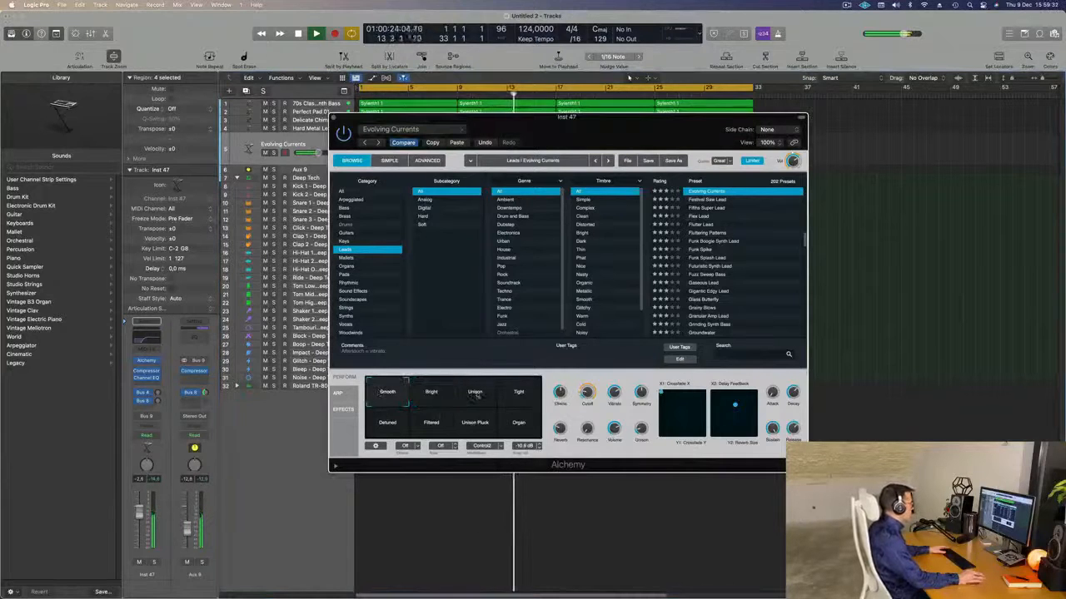
pyautogui.click(476, 395)
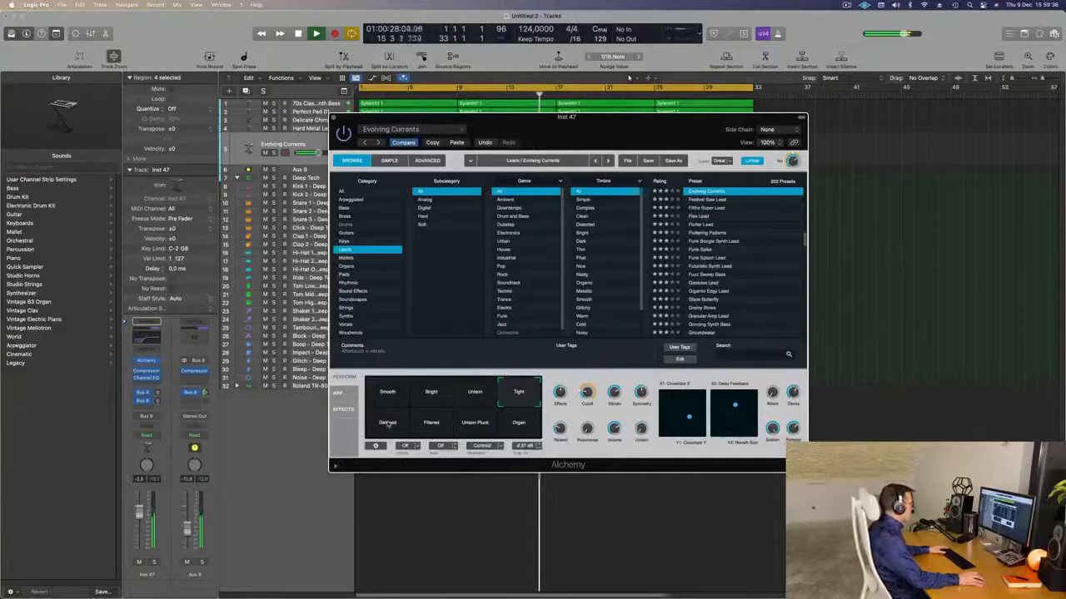
pyautogui.click(432, 425)
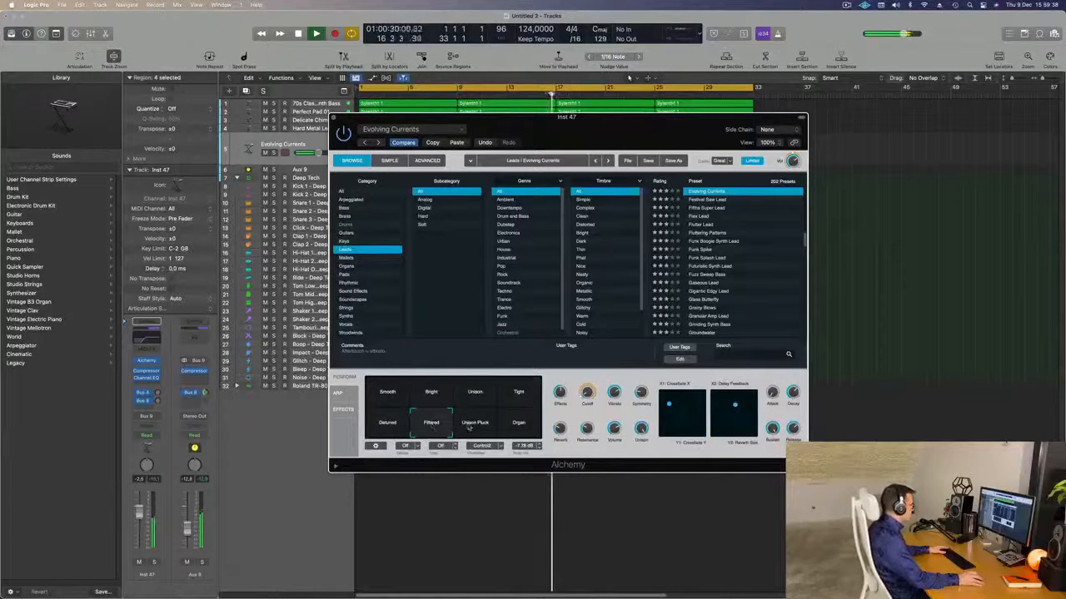
pyautogui.click(492, 429)
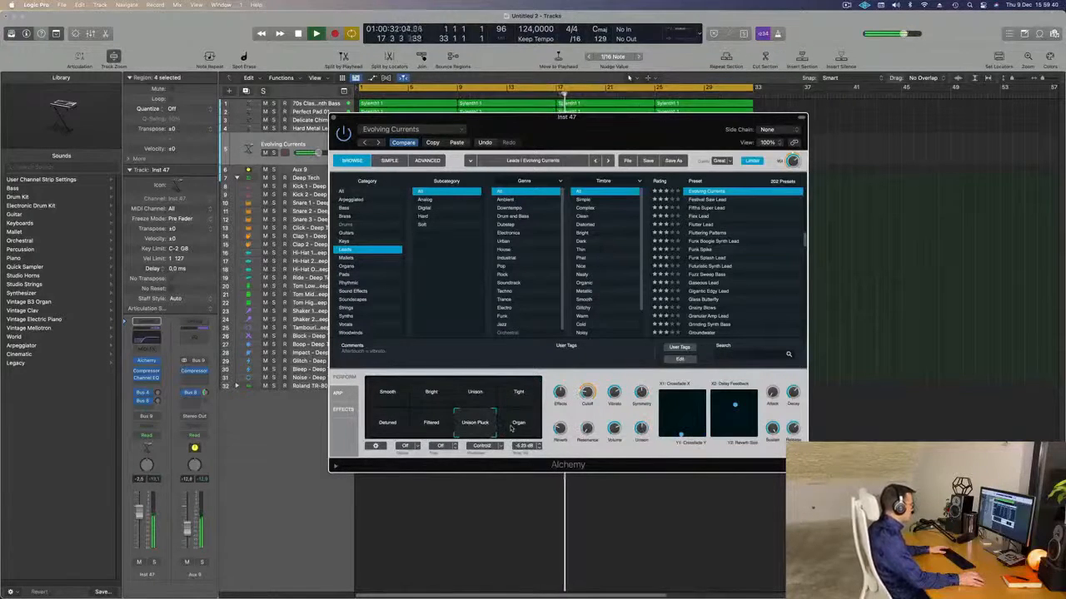
pyautogui.click(511, 428)
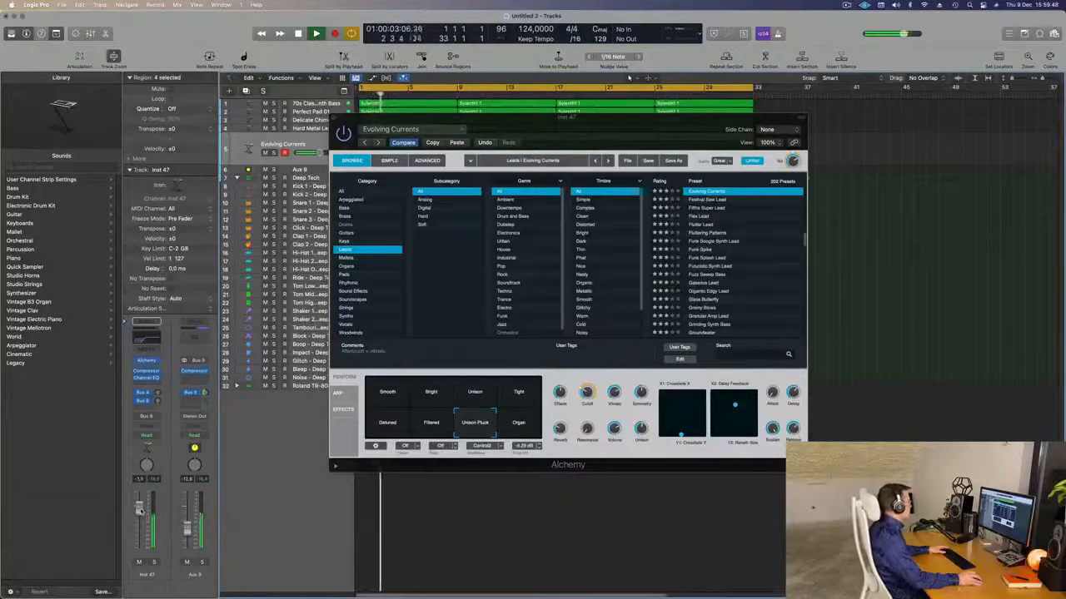
# Step: Raise the Evolving Currents volume to about -0.7 dB and close its Alchemy window
pyautogui.moveTo(506, 129); pyautogui.dragTo(478, 159)
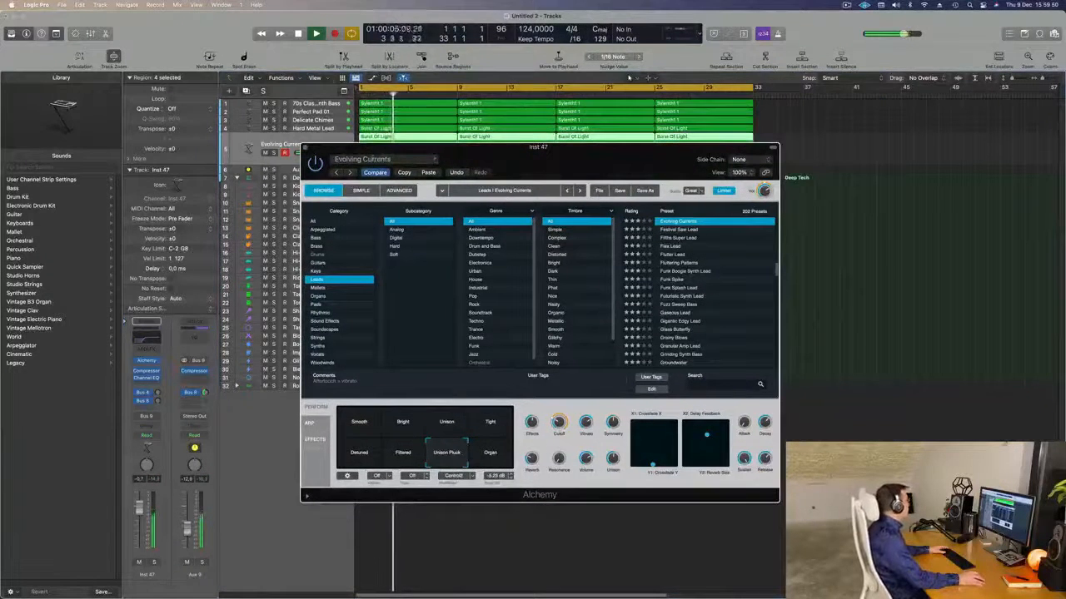
pyautogui.click(306, 148)
pyautogui.click(860, 288)
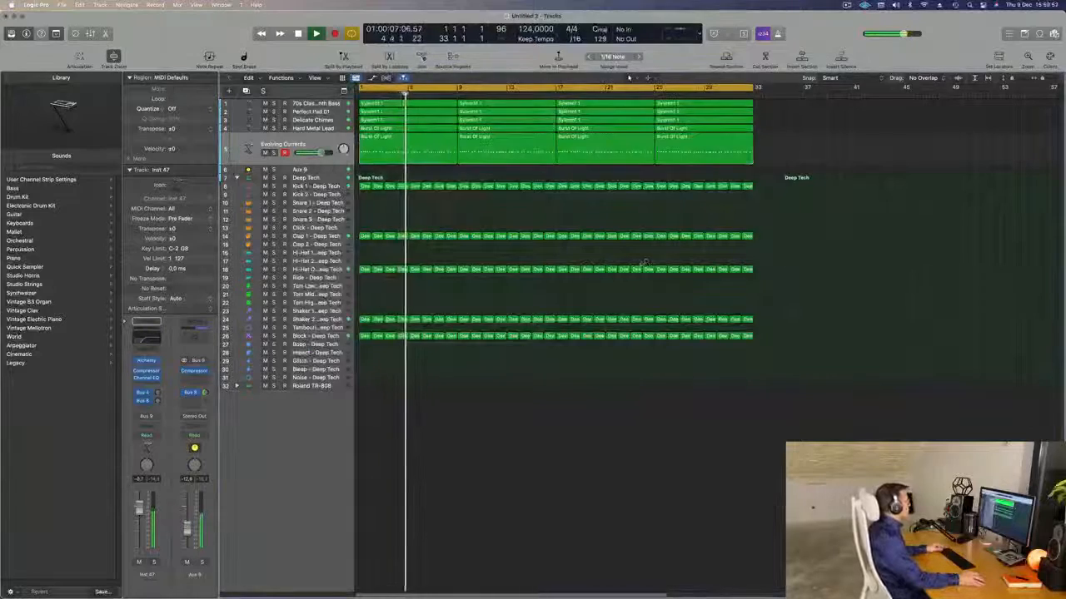
# Step: Enlarge the track rows slightly and increase the Aux 9 track height to an individual zoom of 24
pyautogui.press('super+Left')
pyautogui.press('super+Left')
pyautogui.press('super+Right')
pyautogui.press('super+Right')
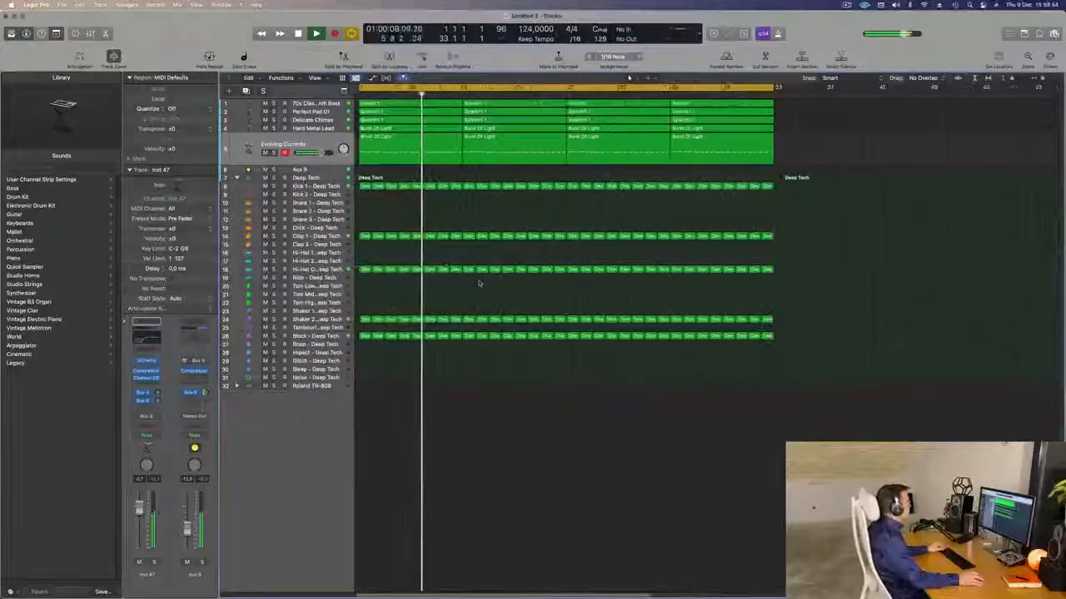
pyautogui.scroll(2, 656, 307)
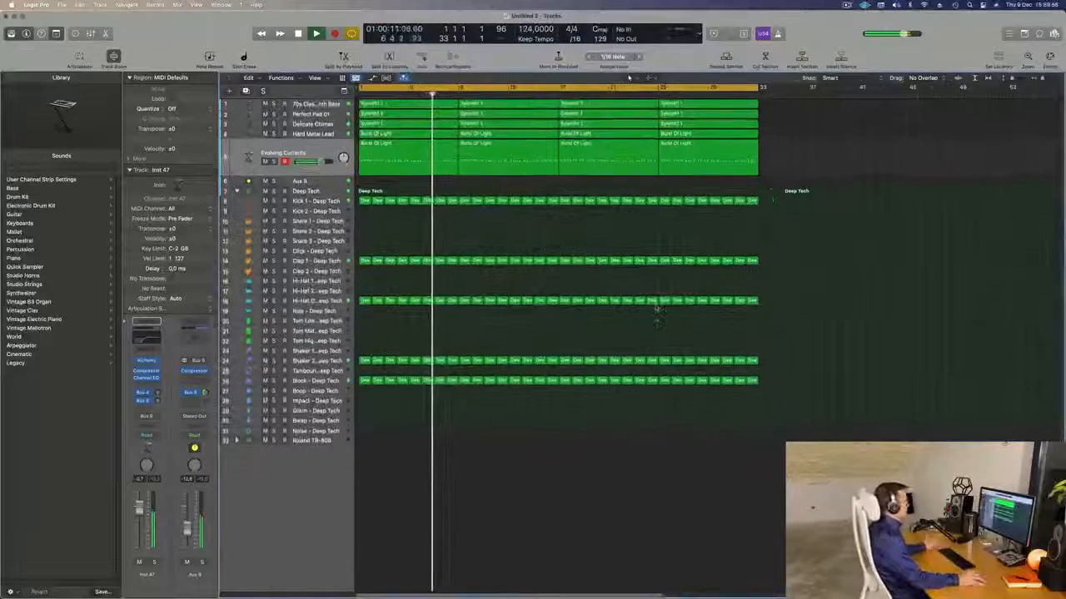
pyautogui.click(306, 181)
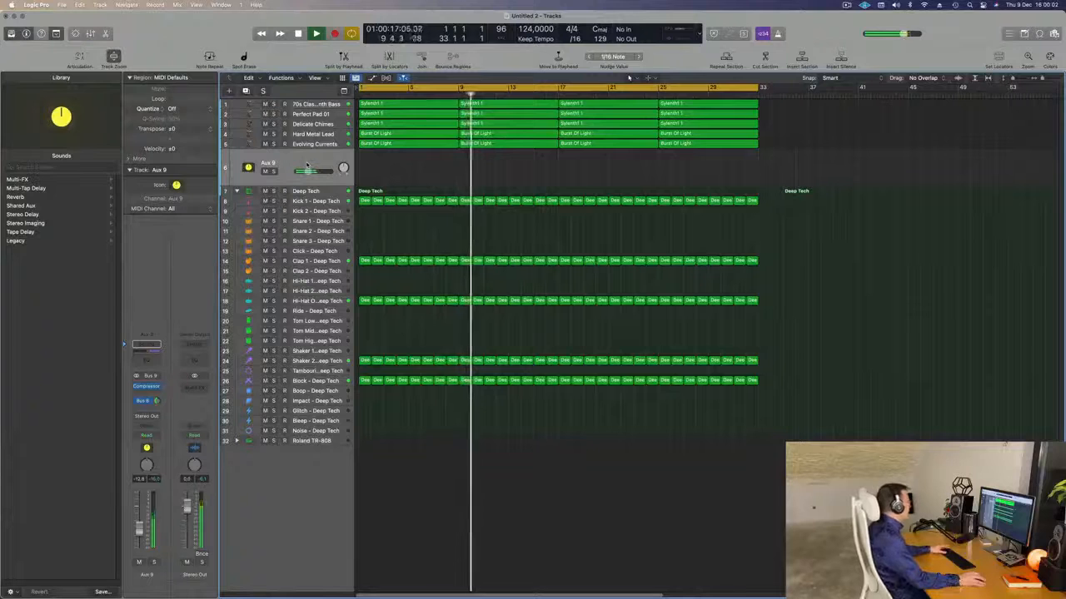
pyautogui.moveTo(334, 189); pyautogui.dragTo(329, 212)
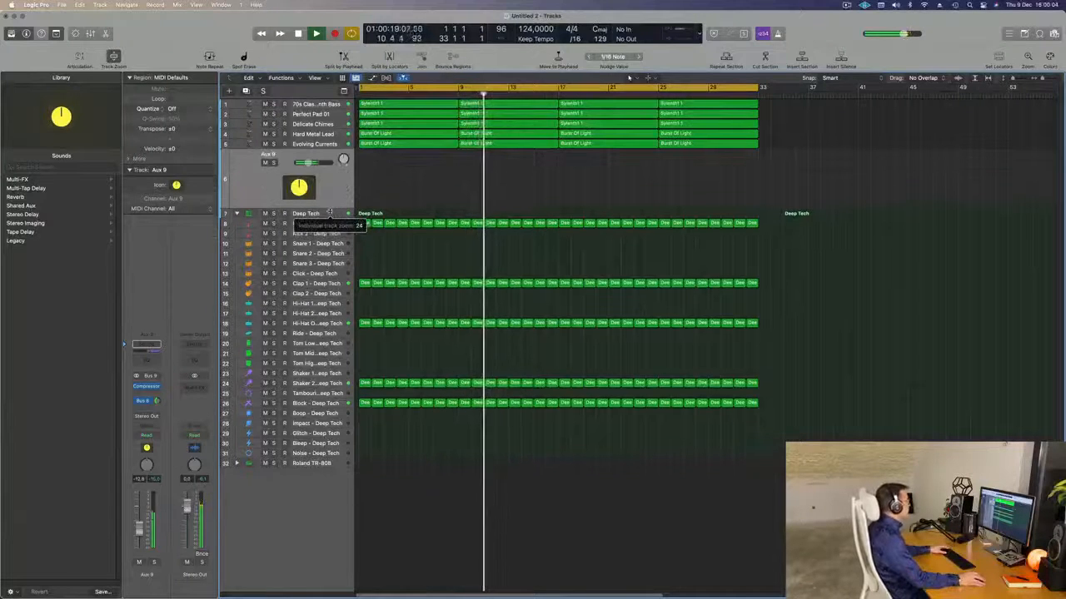